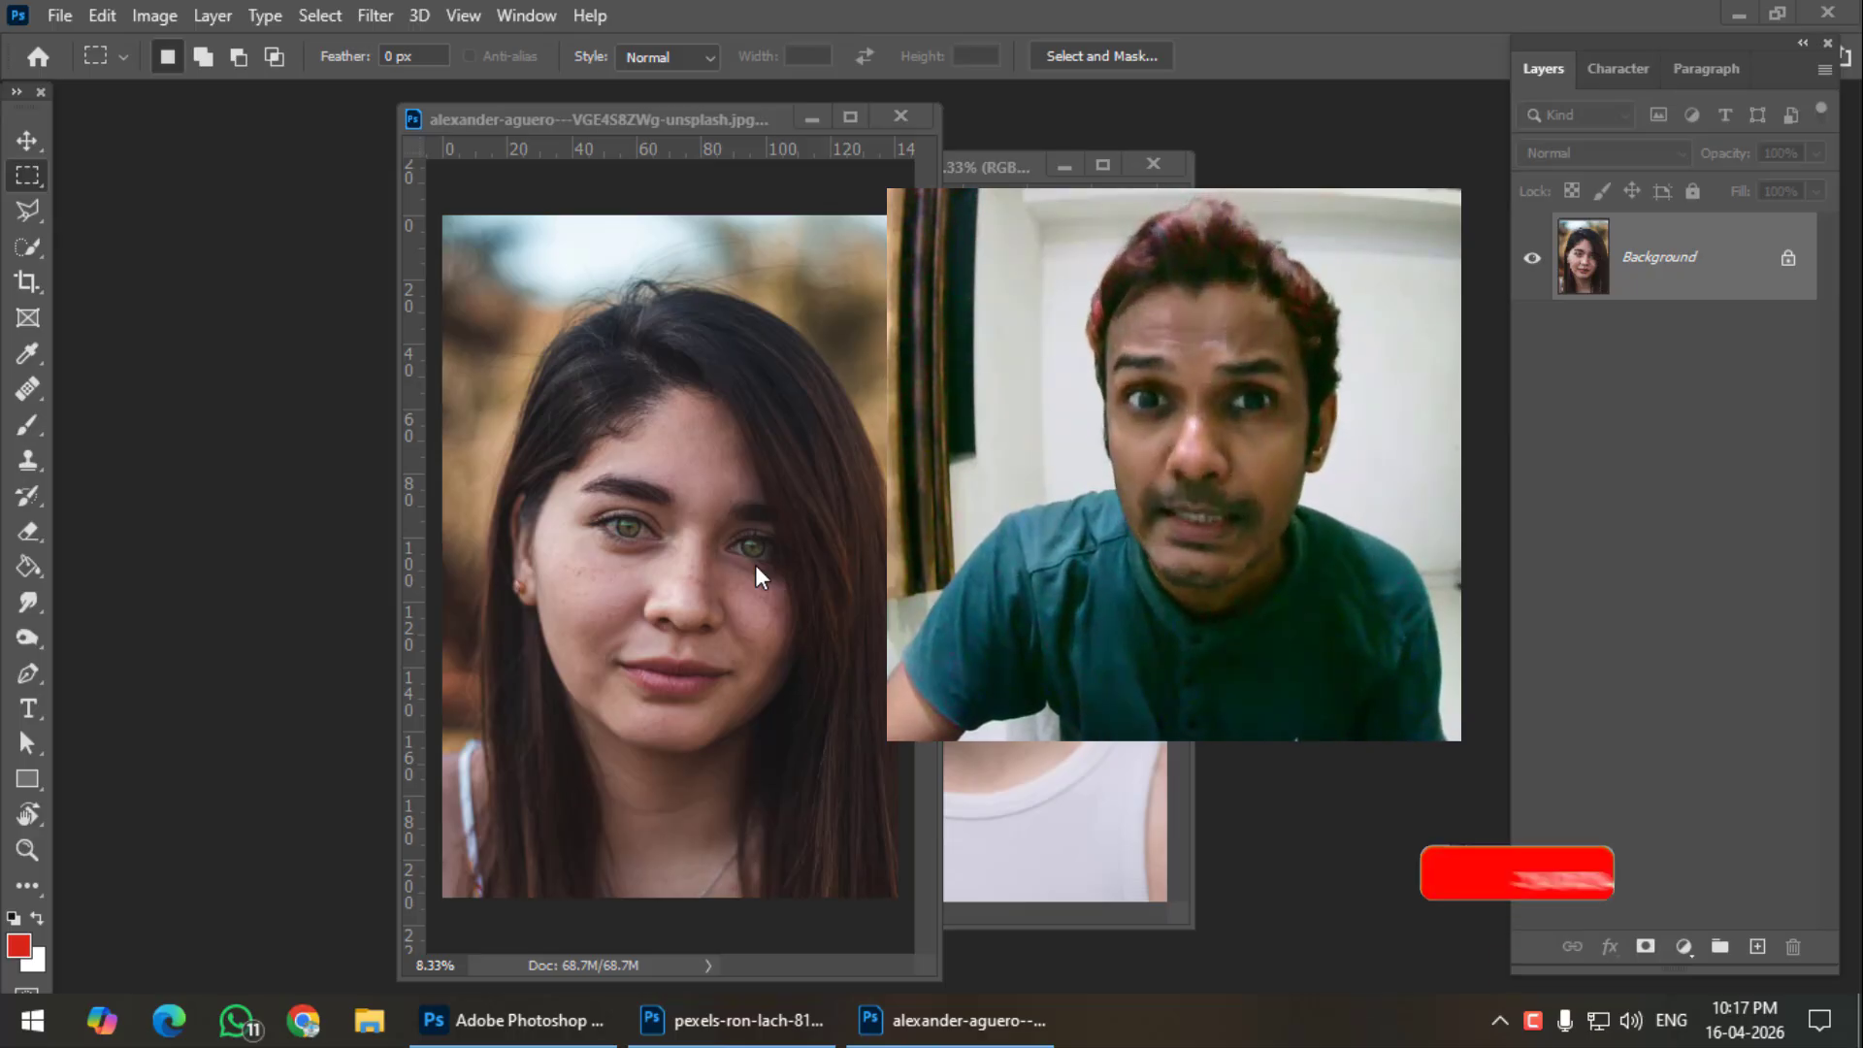
# Show the Actions panel and arrange it and the dark-haired woman's portrait window side by side.
pyautogui.moveTo(534, 118); pyautogui.dragTo(428, 128)
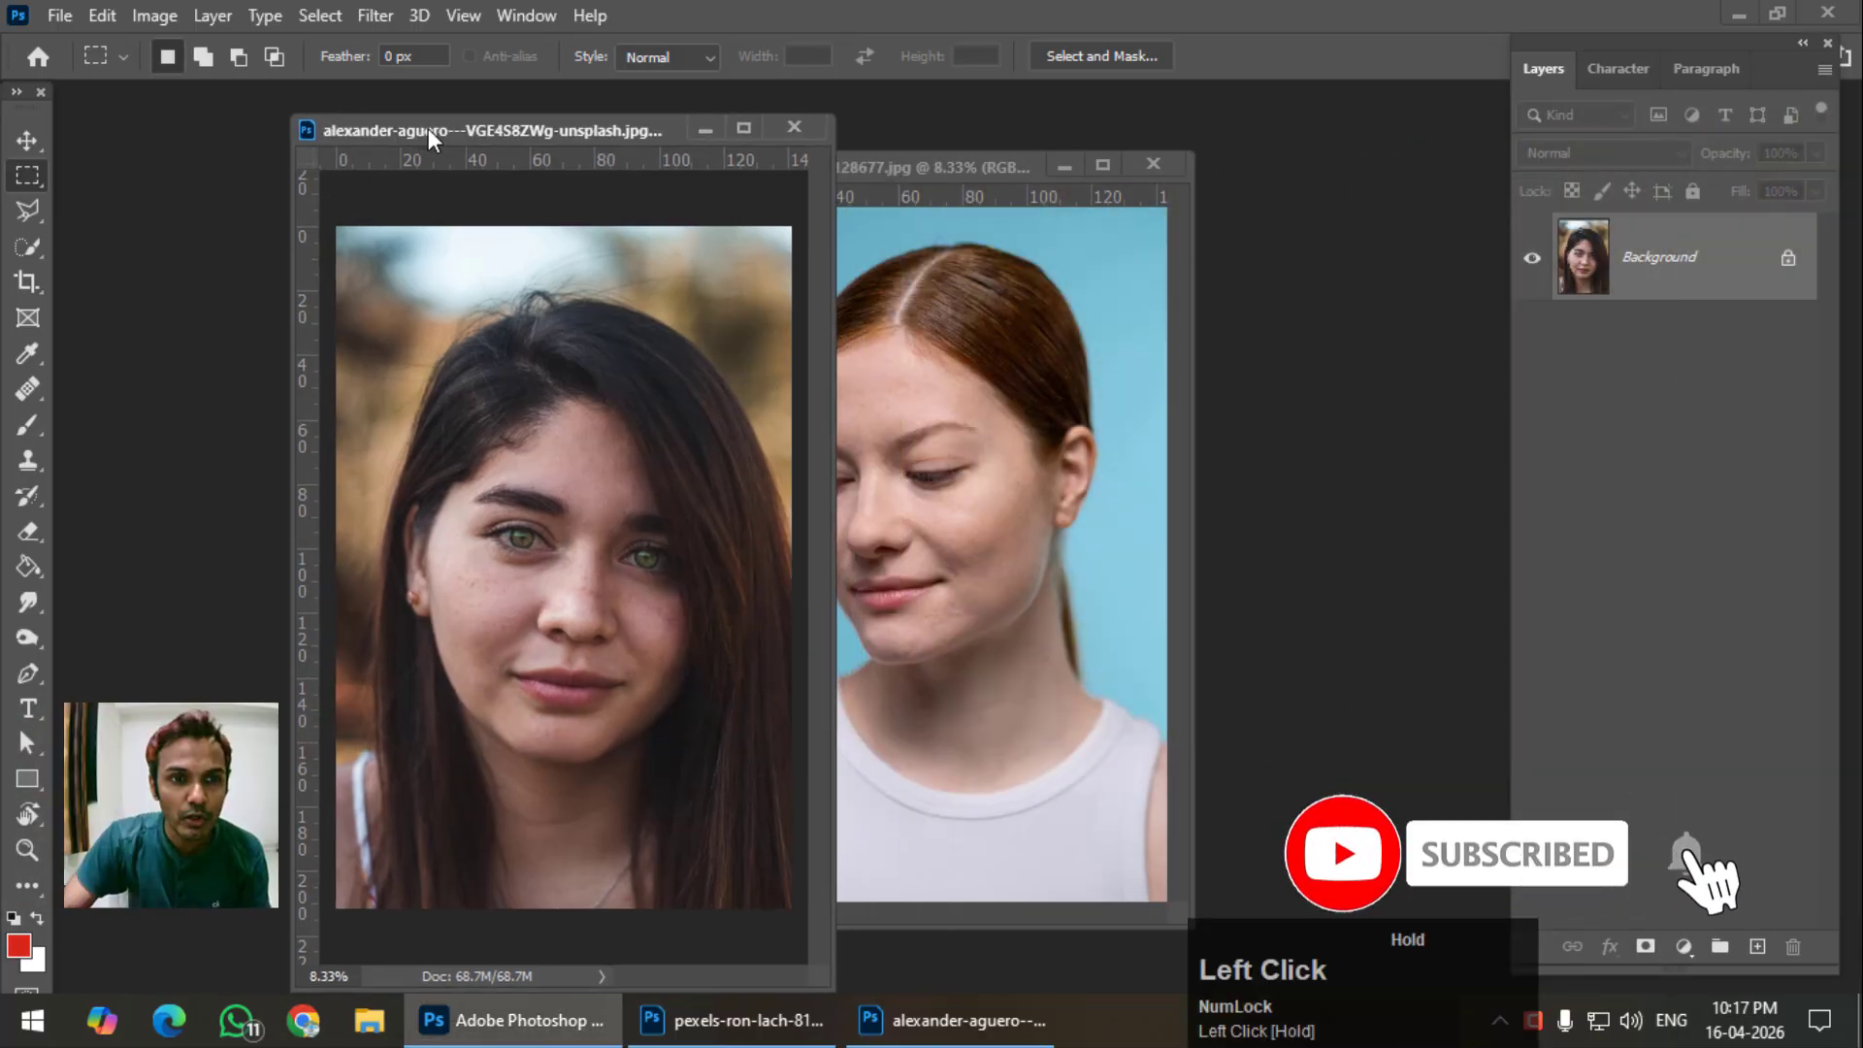
pyautogui.click(532, 14)
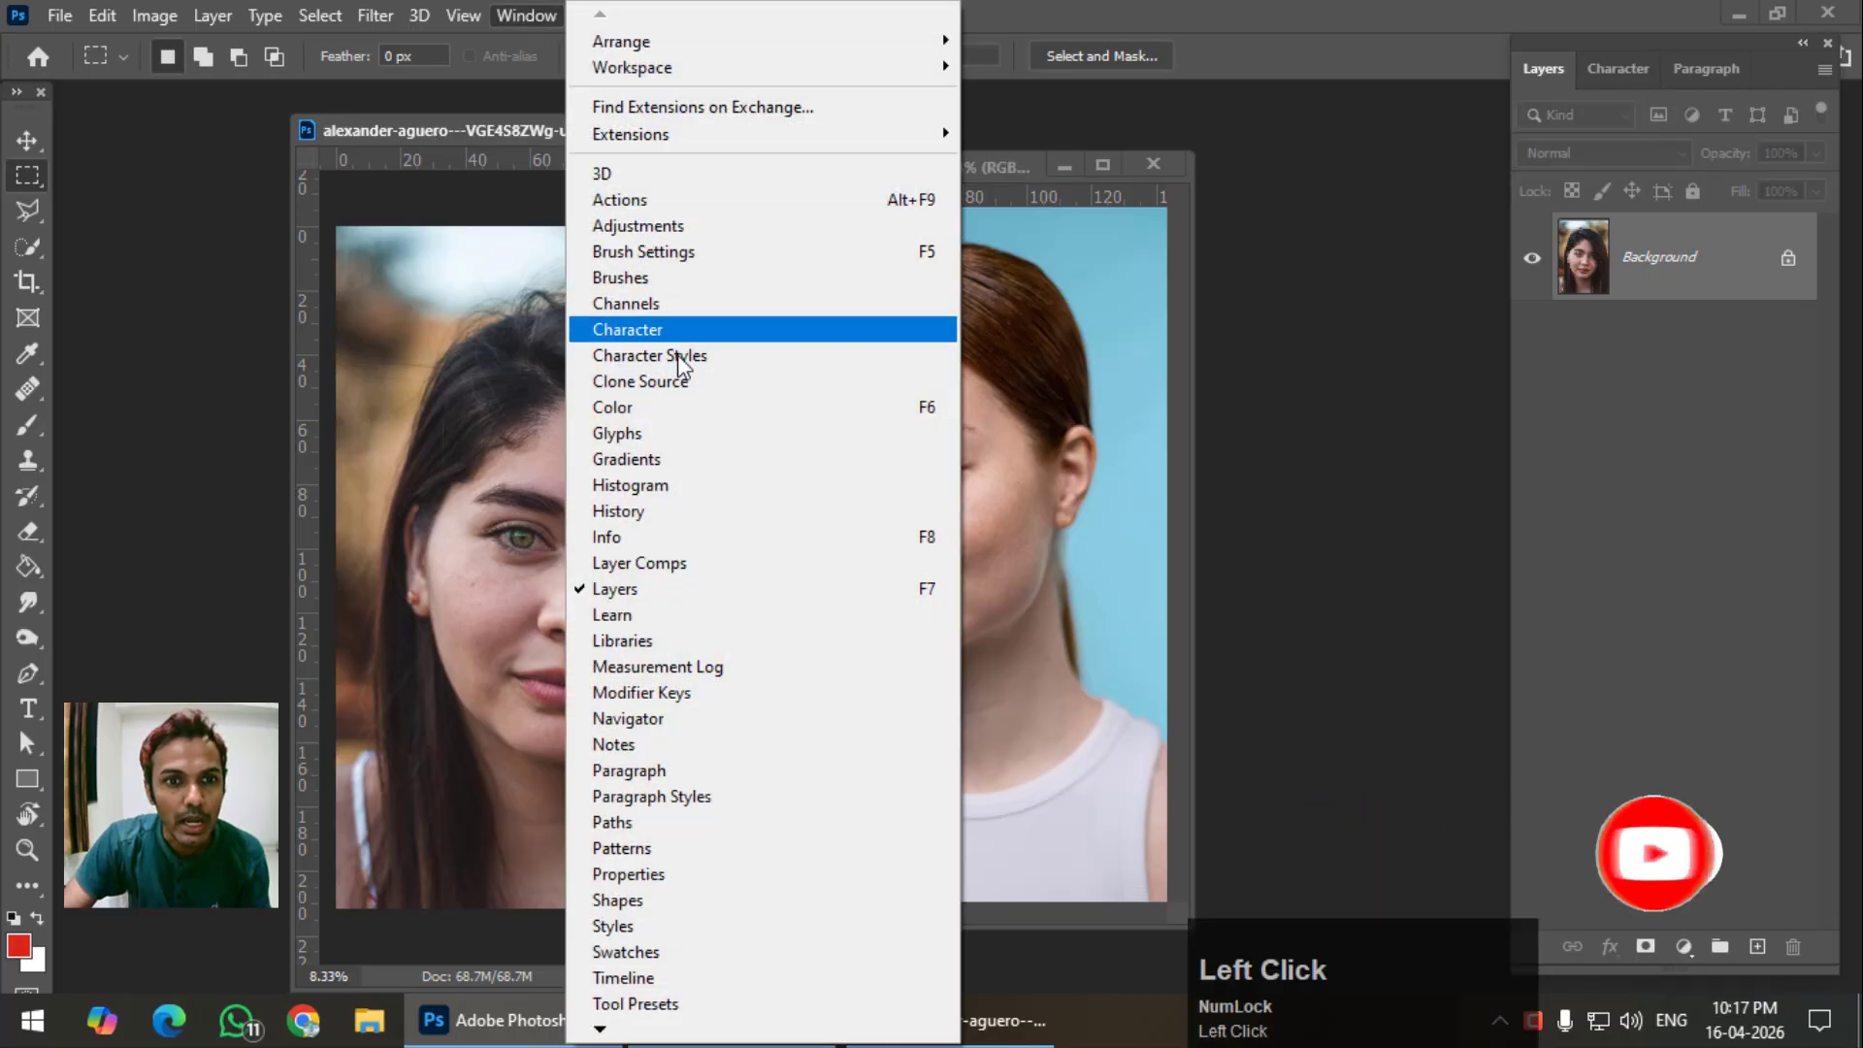
pyautogui.click(656, 200)
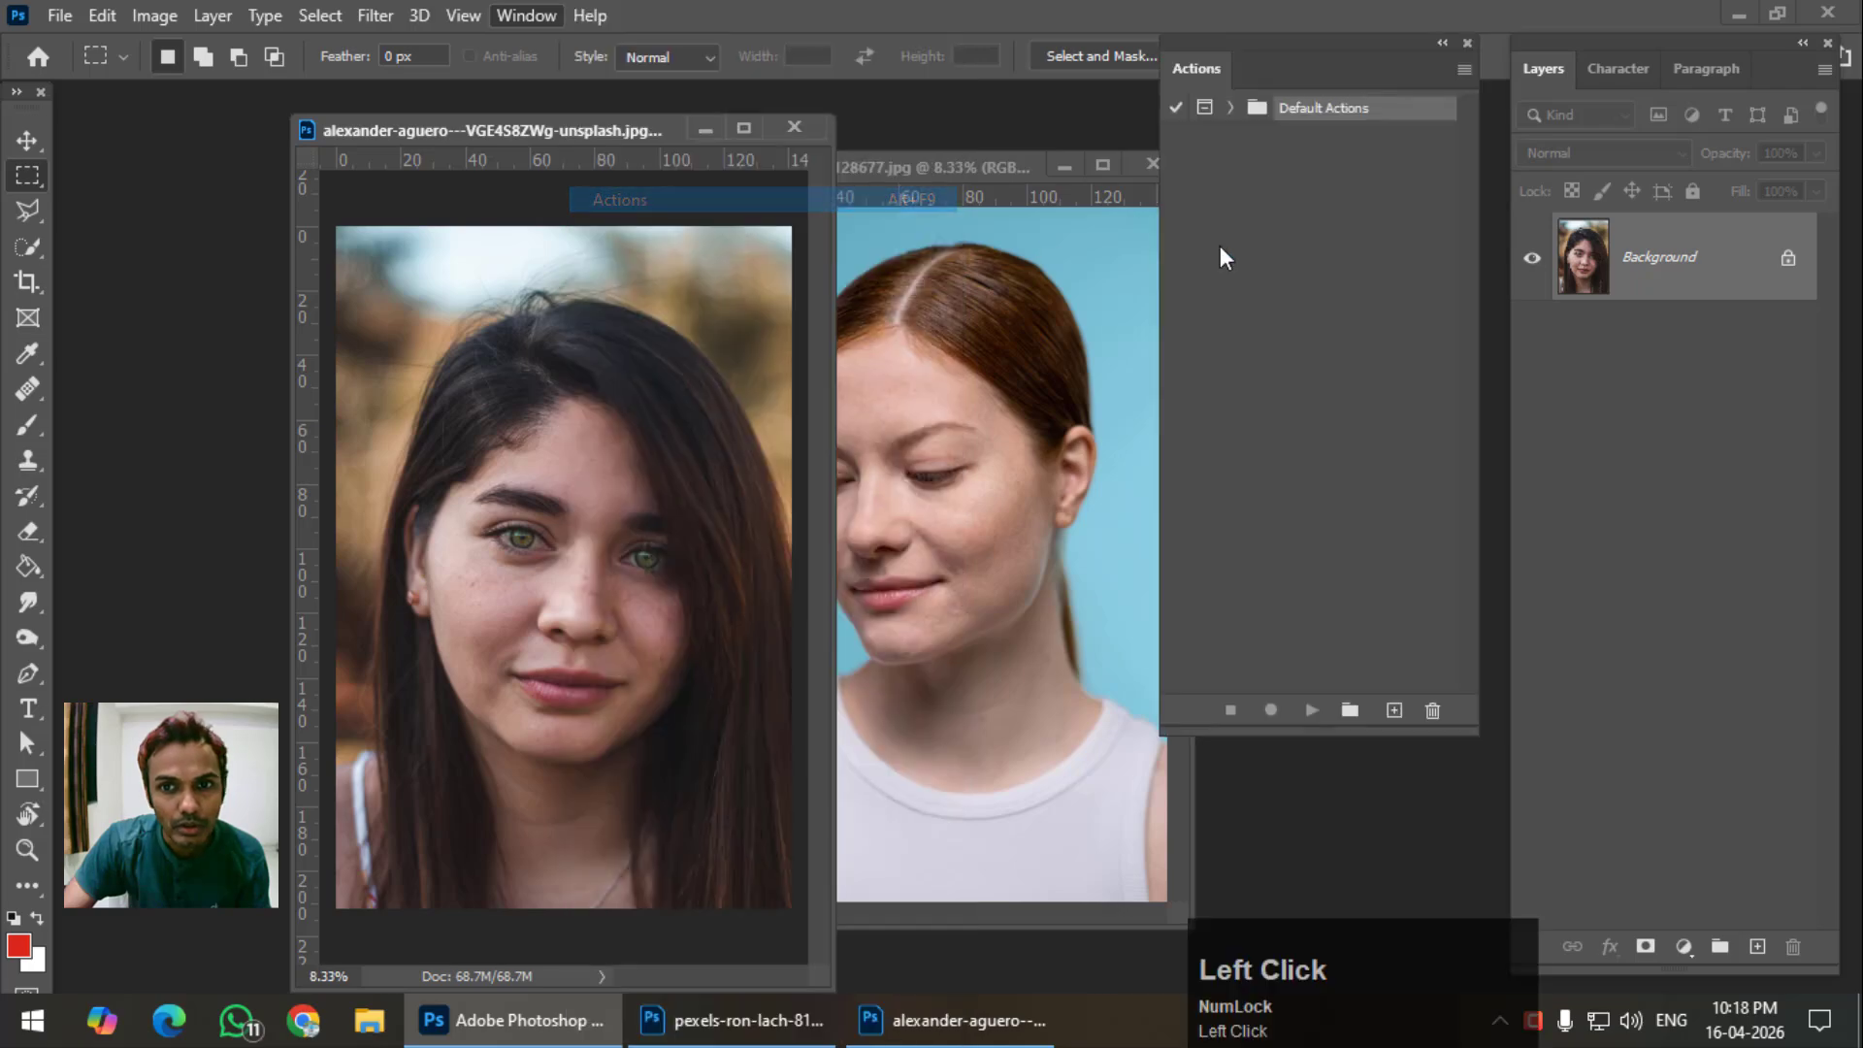
pyautogui.moveTo(1276, 49)
pyautogui.mouseDown()
pyautogui.moveTo(1306, 86)
pyautogui.moveTo(1279, 64)
pyautogui.moveTo(1297, 78)
pyautogui.moveTo(1275, 79)
pyautogui.mouseUp()
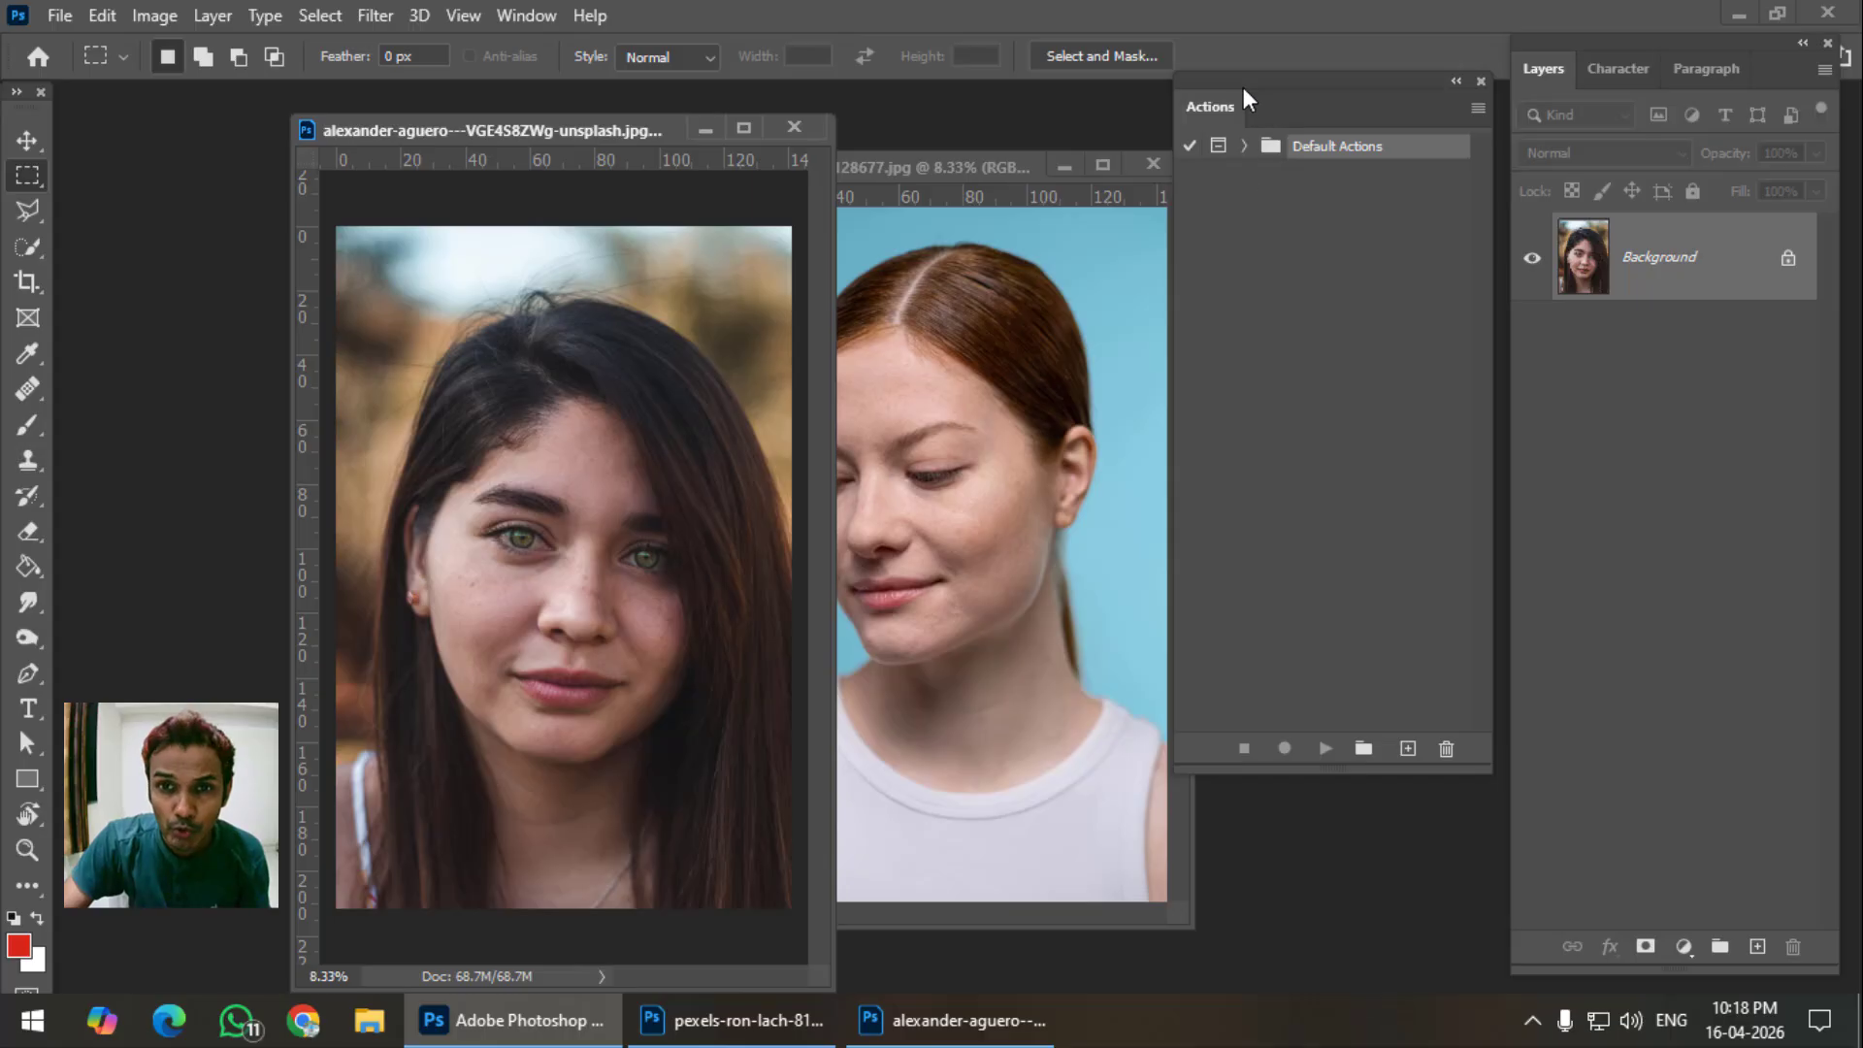
pyautogui.moveTo(1244, 79); pyautogui.dragTo(1248, 79)
# Zoom the dark-haired woman's portrait to 16.67% and widen its document window to show the whole face.
pyautogui.click(496, 130)
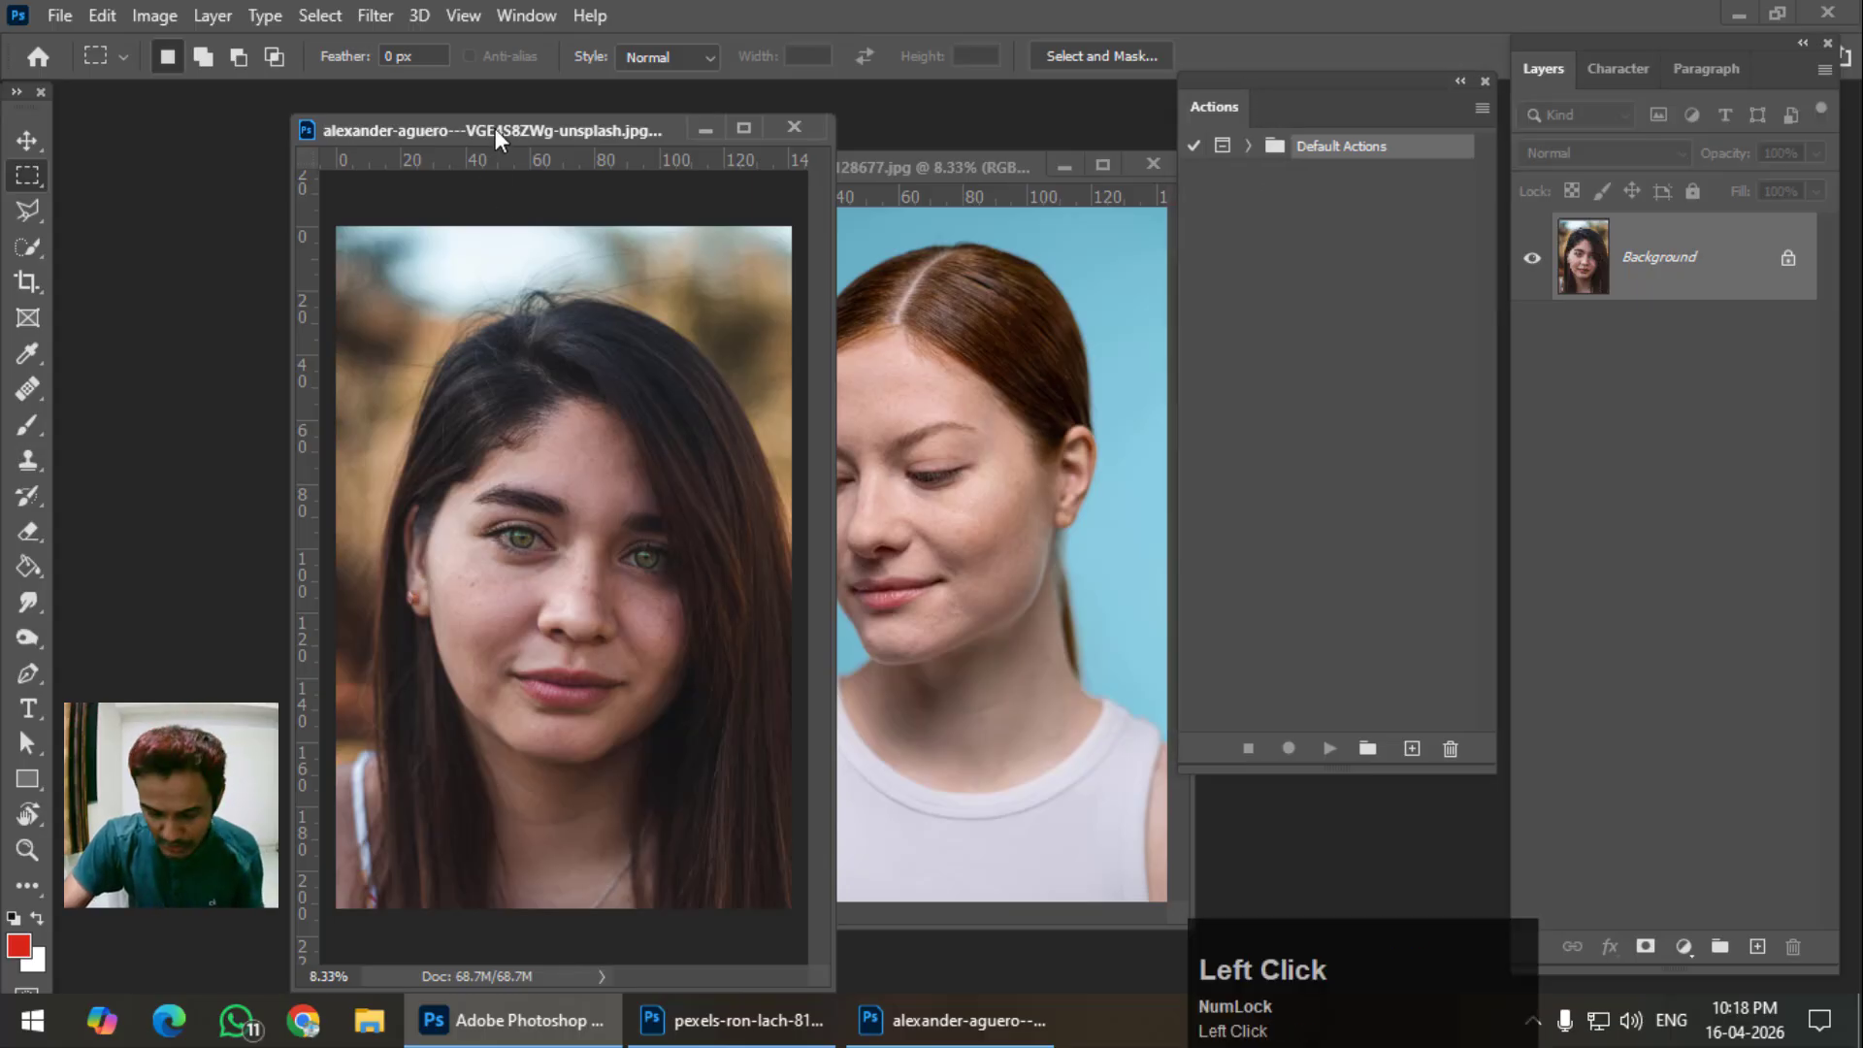
pyautogui.hotkey('ctrl', '=')
pyautogui.hotkey('ctrl', '=')
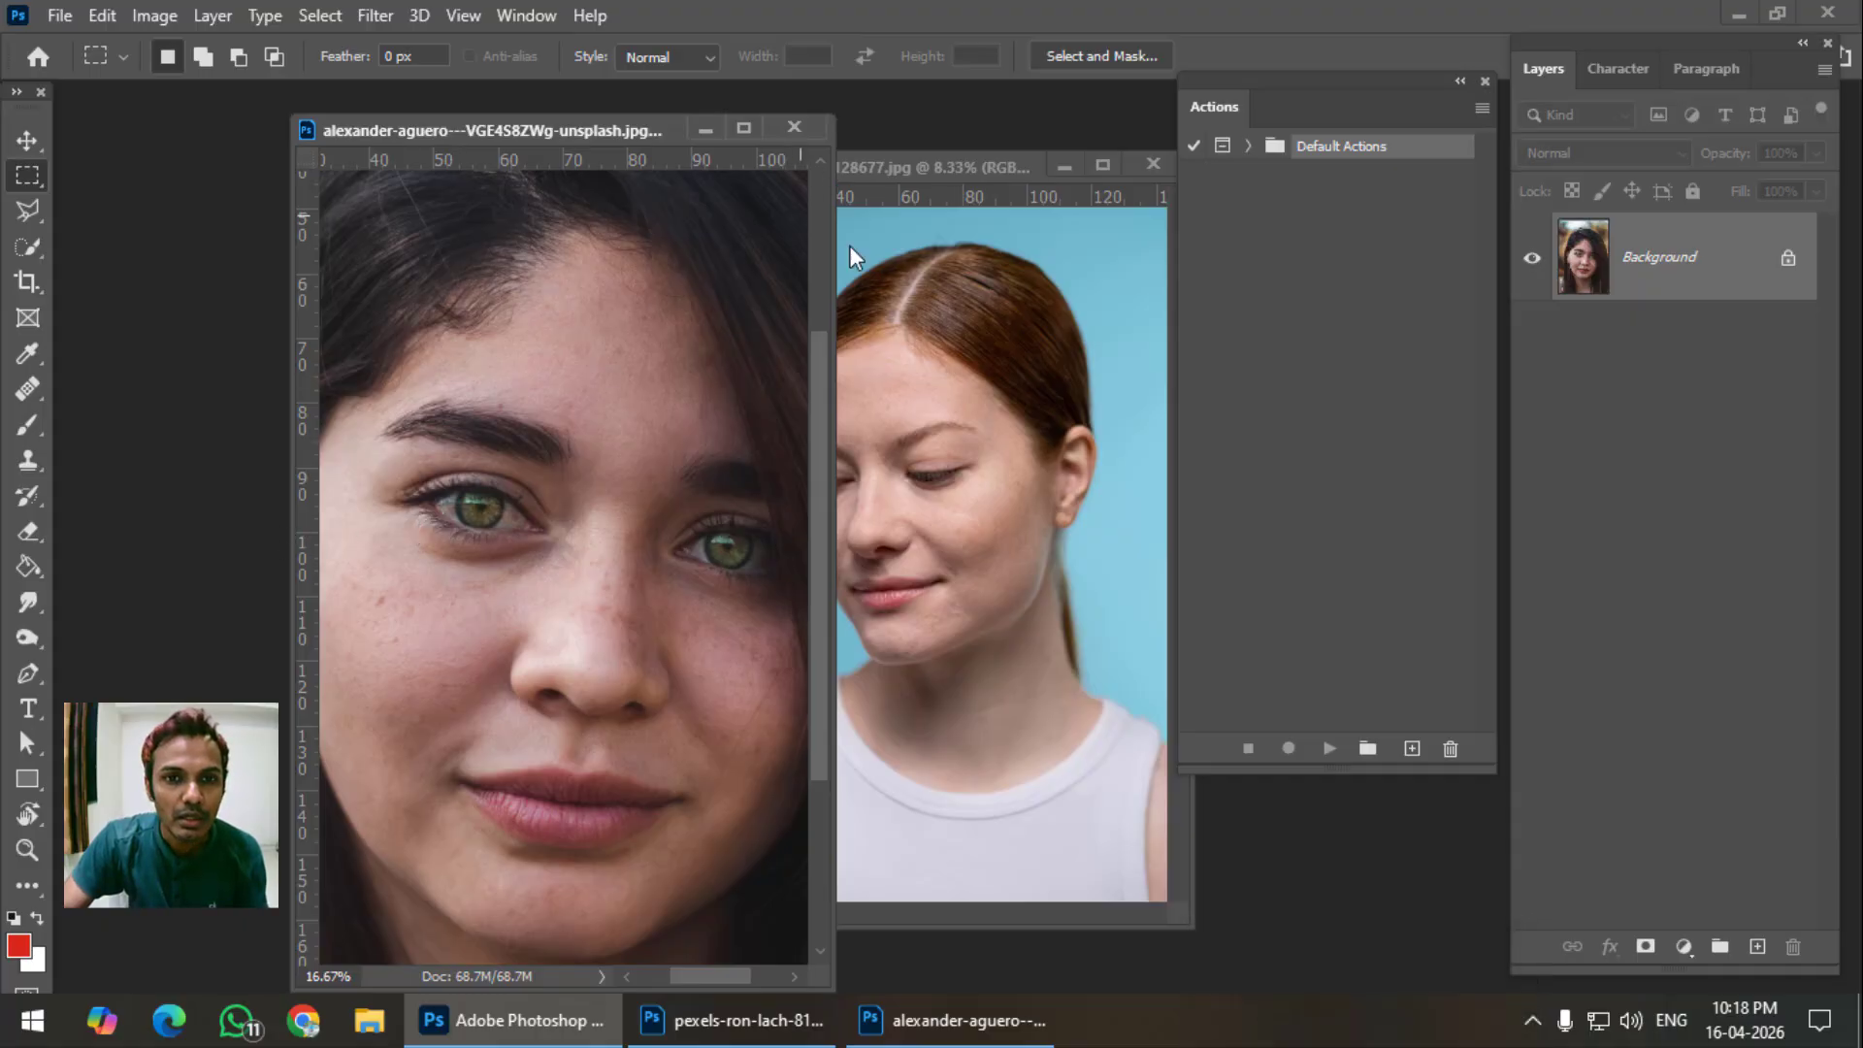
pyautogui.moveTo(832, 283); pyautogui.dragTo(1004, 267)
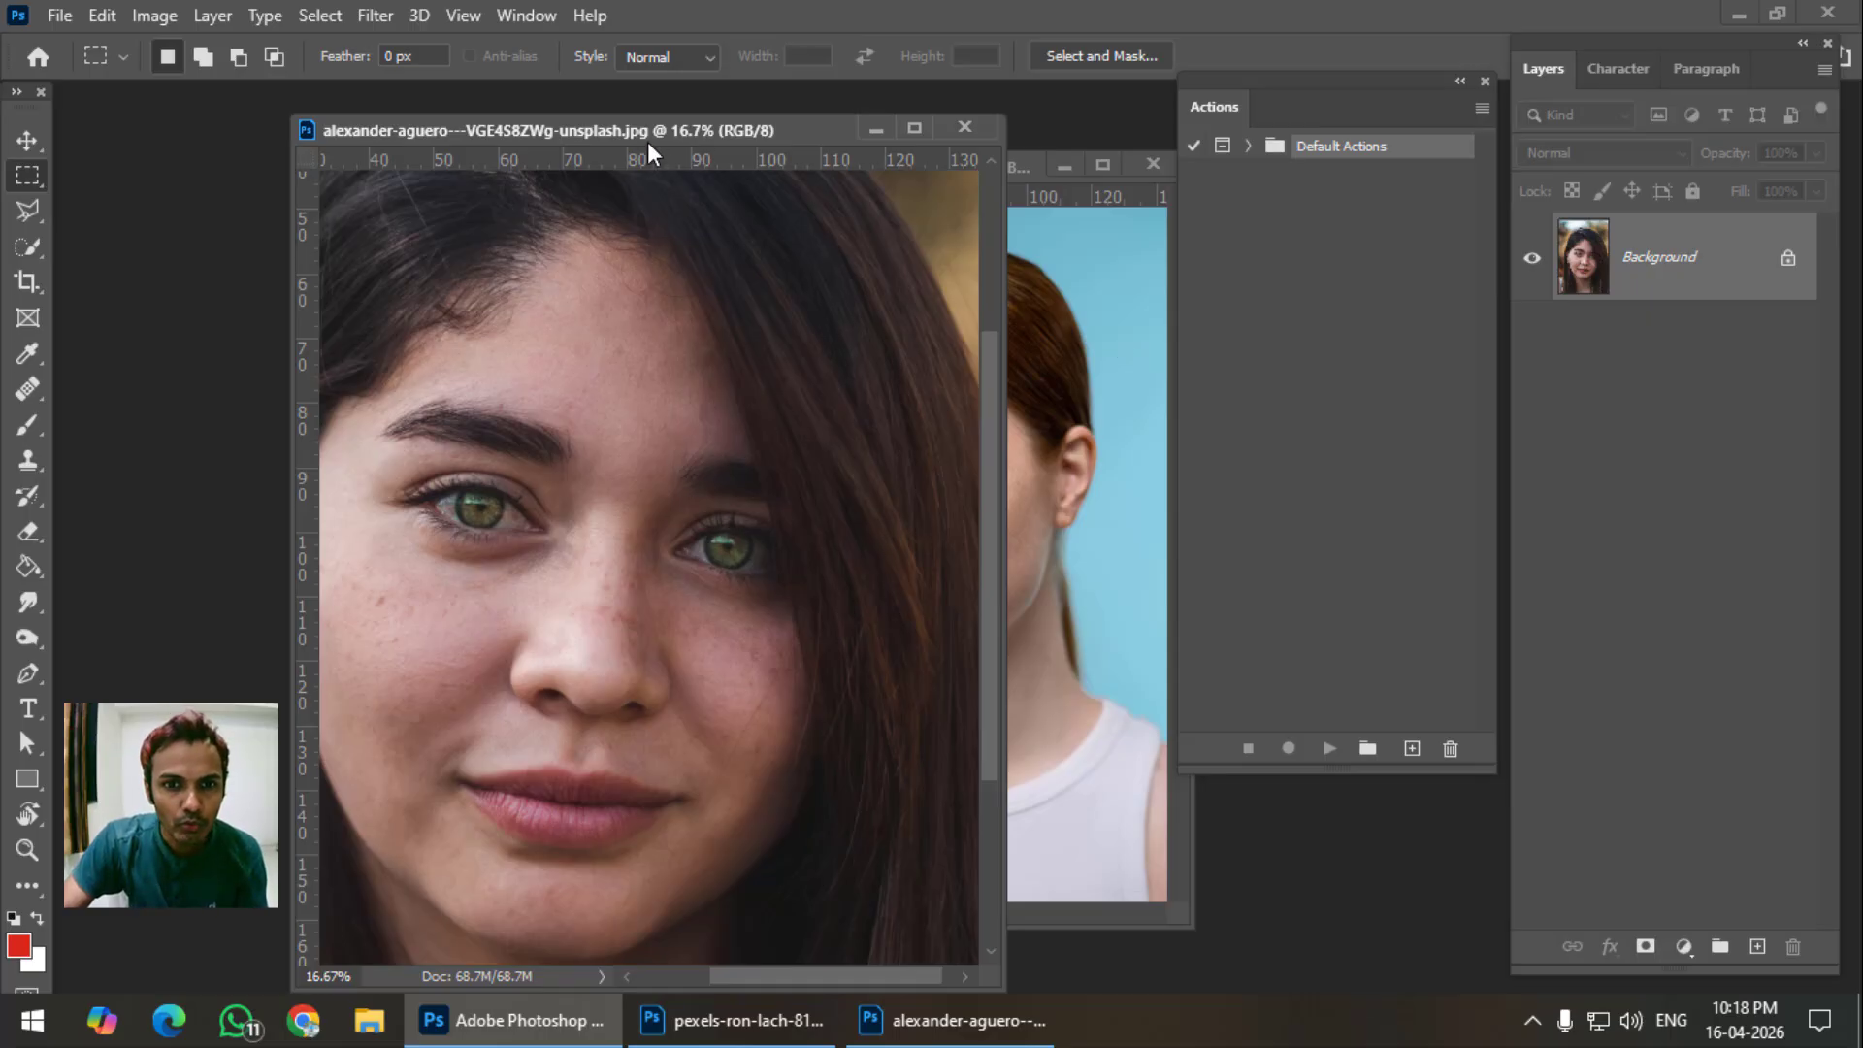
pyautogui.moveTo(648, 142)
pyautogui.mouseDown()
pyautogui.moveTo(677, 132)
pyautogui.moveTo(636, 120)
pyautogui.mouseUp()
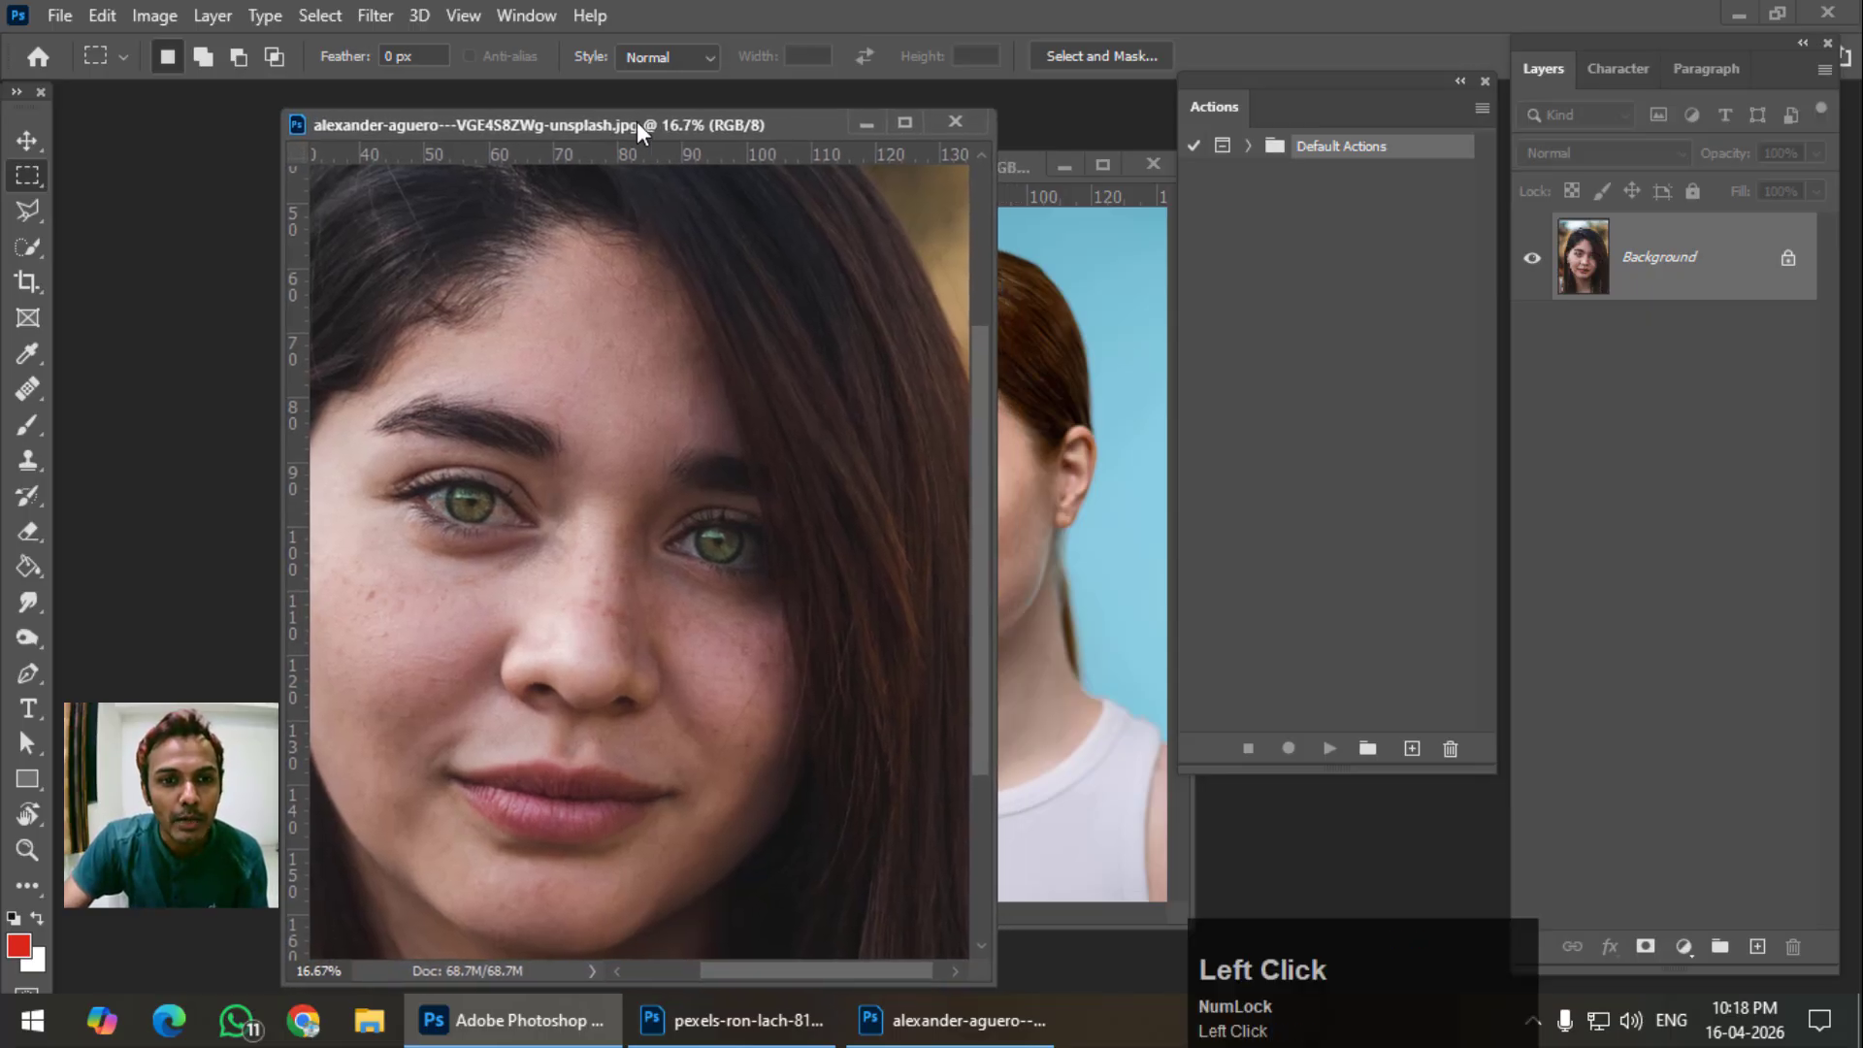
# Duplicate the Background layer of the portrait twice, keeping the default layer names.
pyautogui.rightClick(1695, 285)
pyautogui.click(1710, 342)
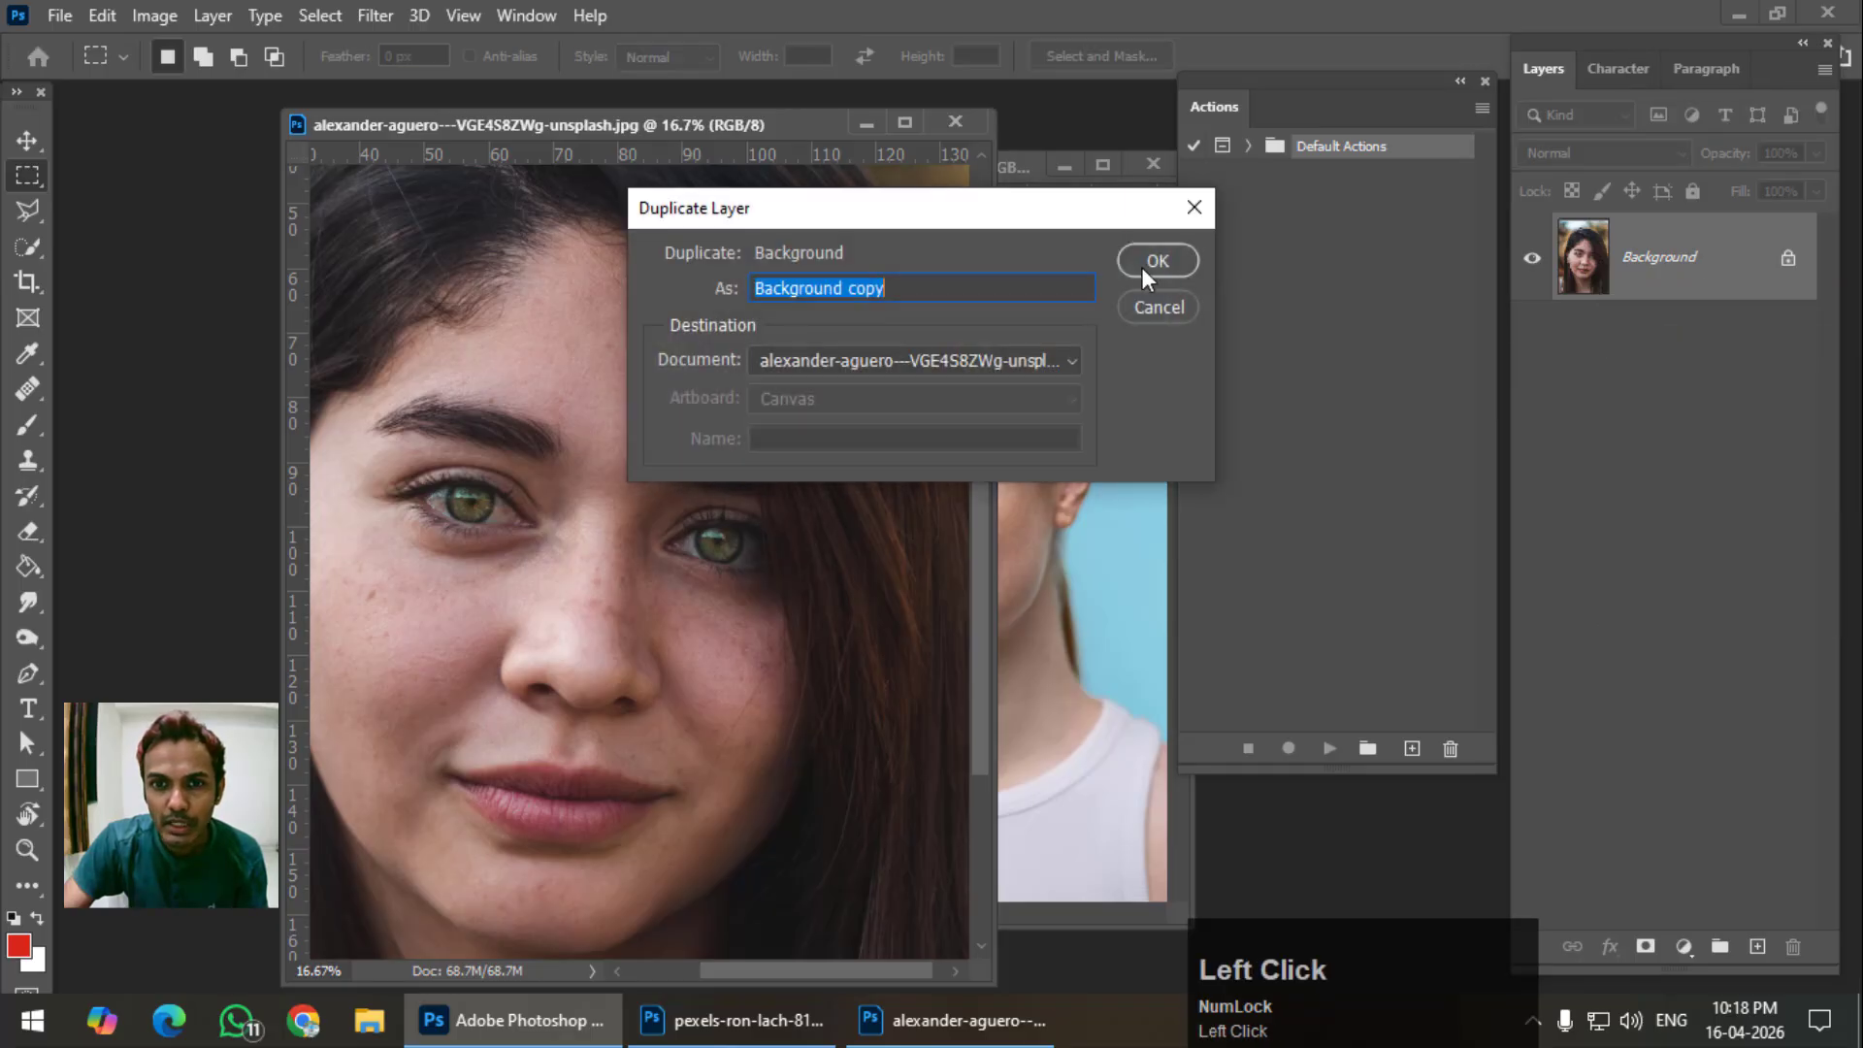
pyautogui.click(1143, 266)
pyautogui.rightClick(1731, 288)
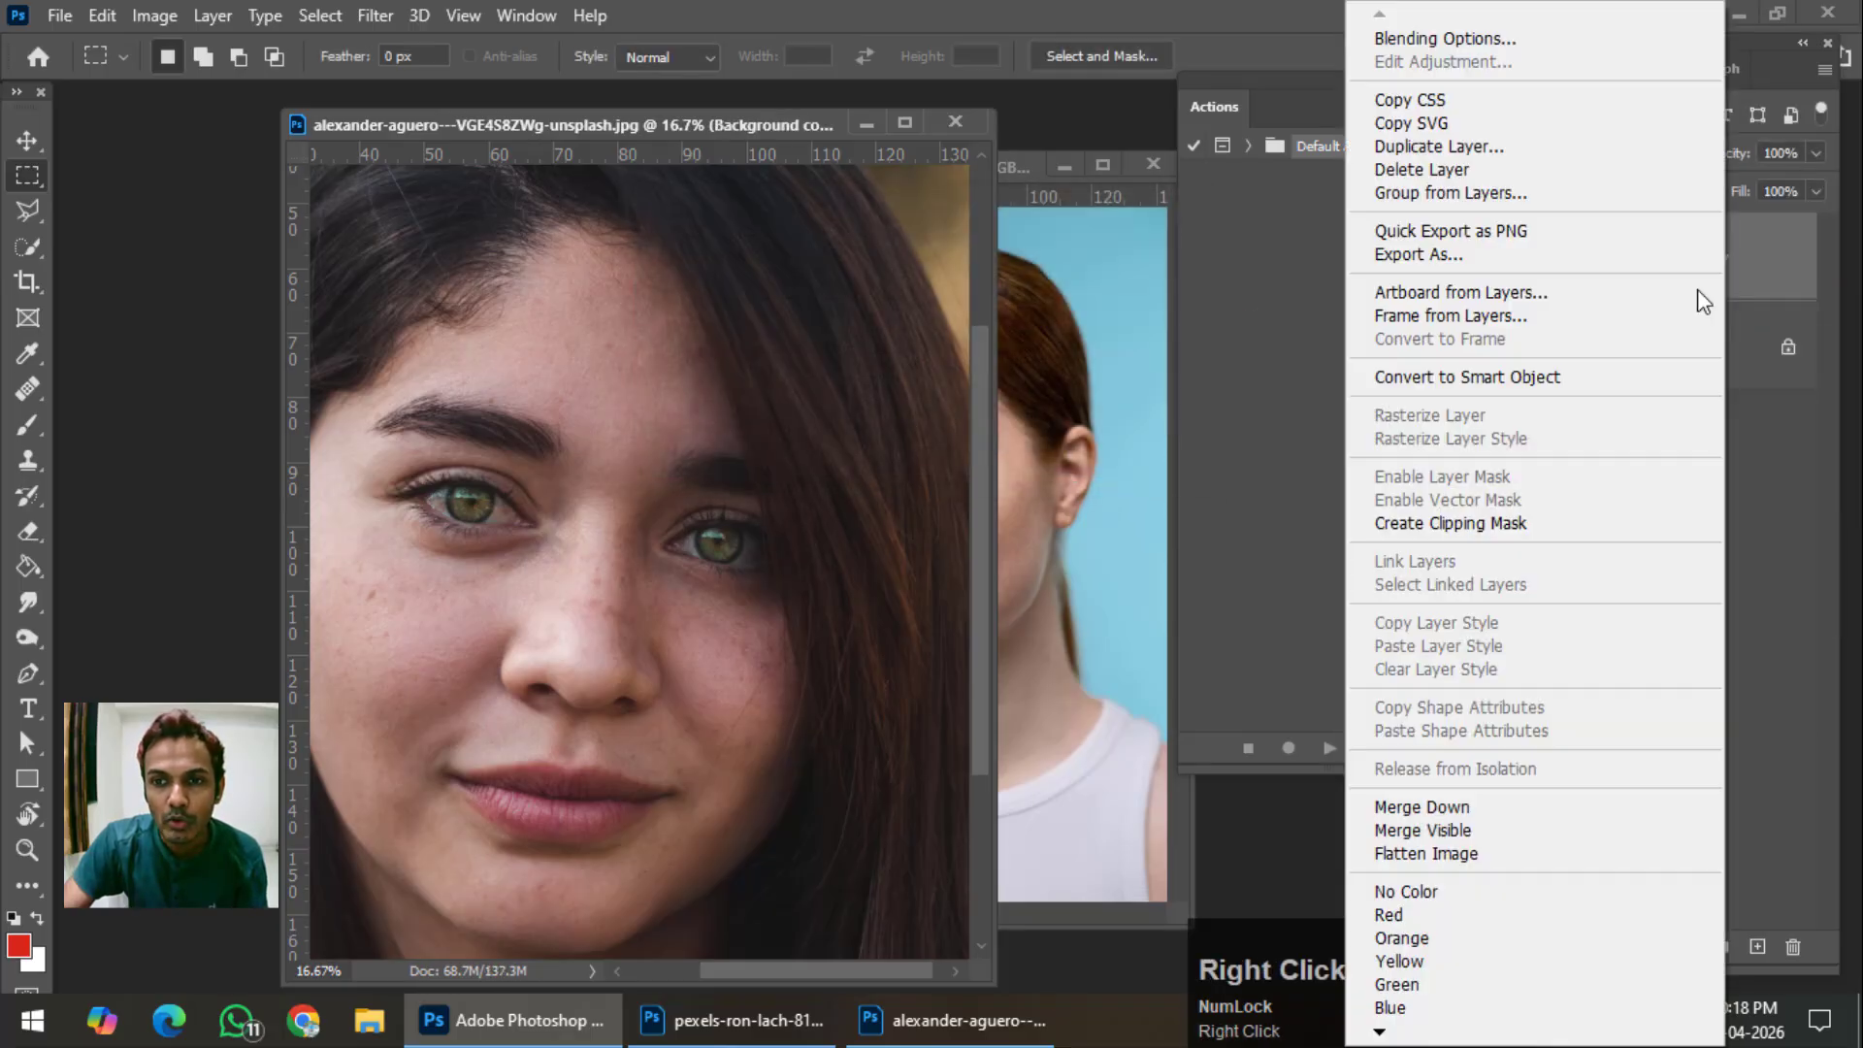
pyautogui.click(1465, 147)
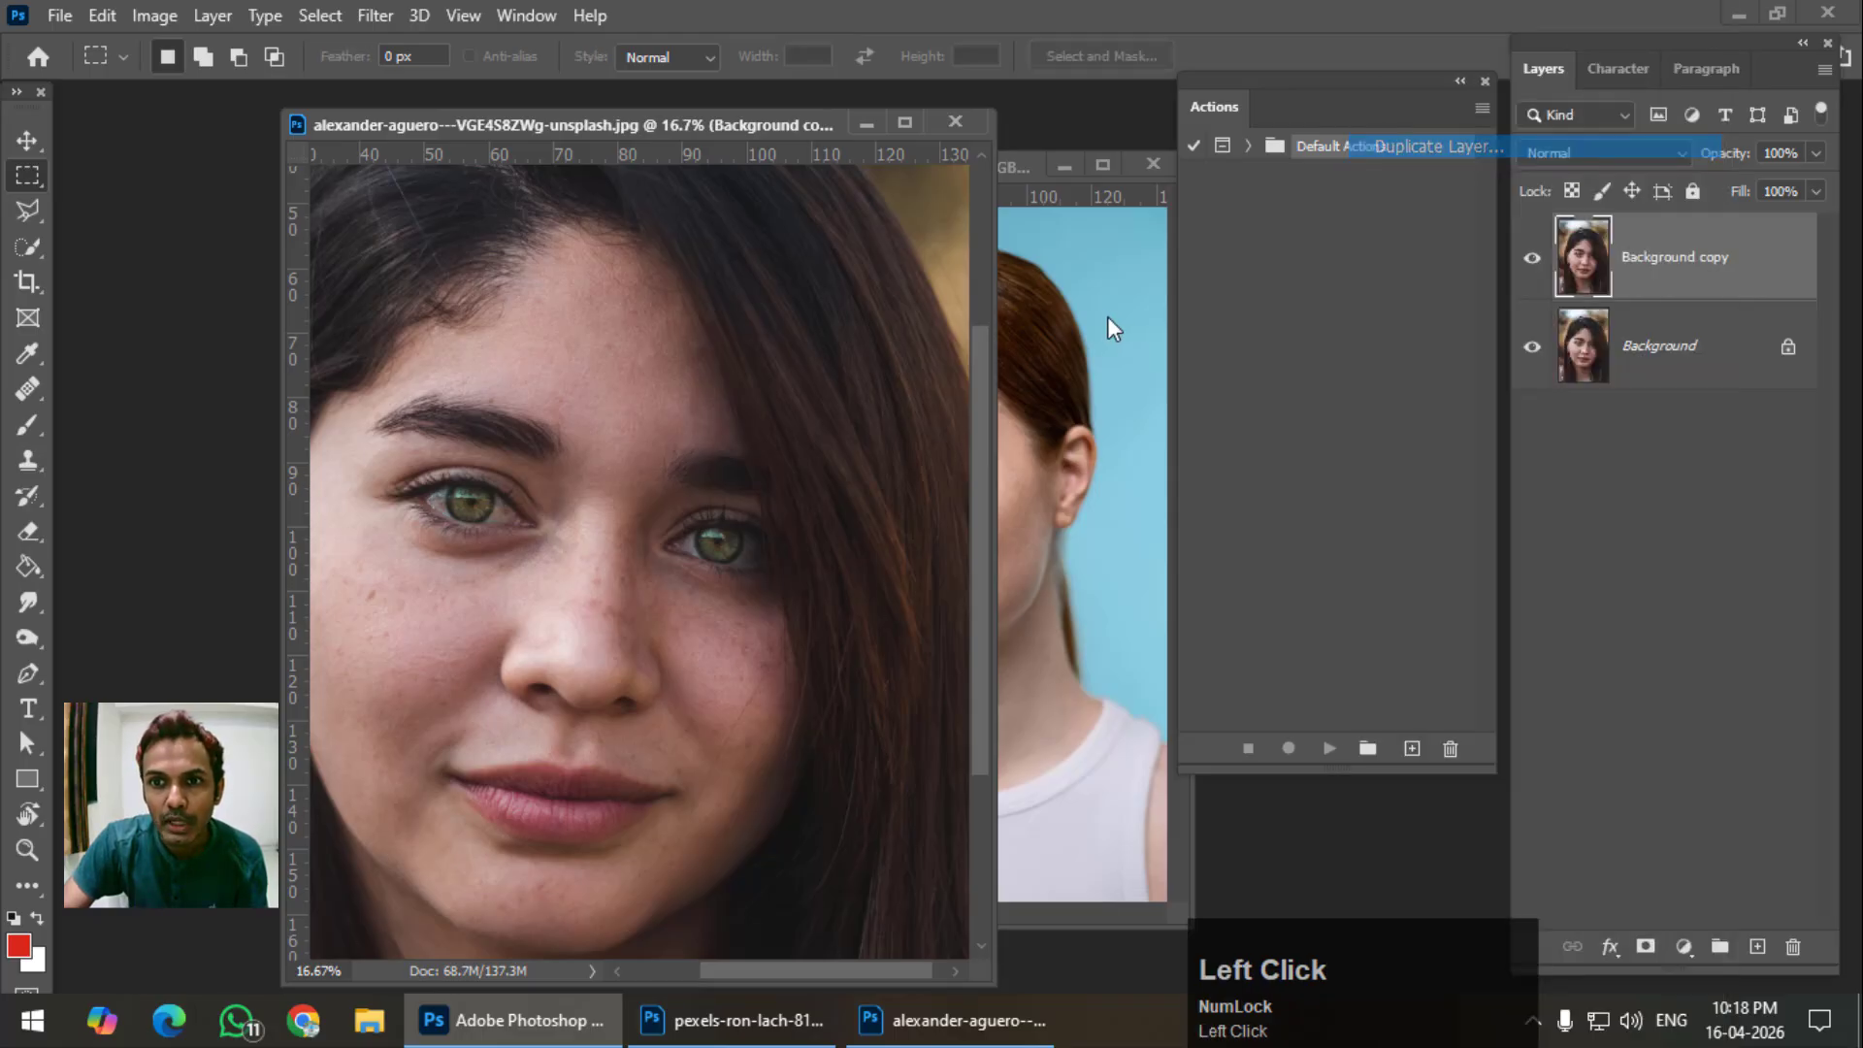
pyautogui.click(1156, 264)
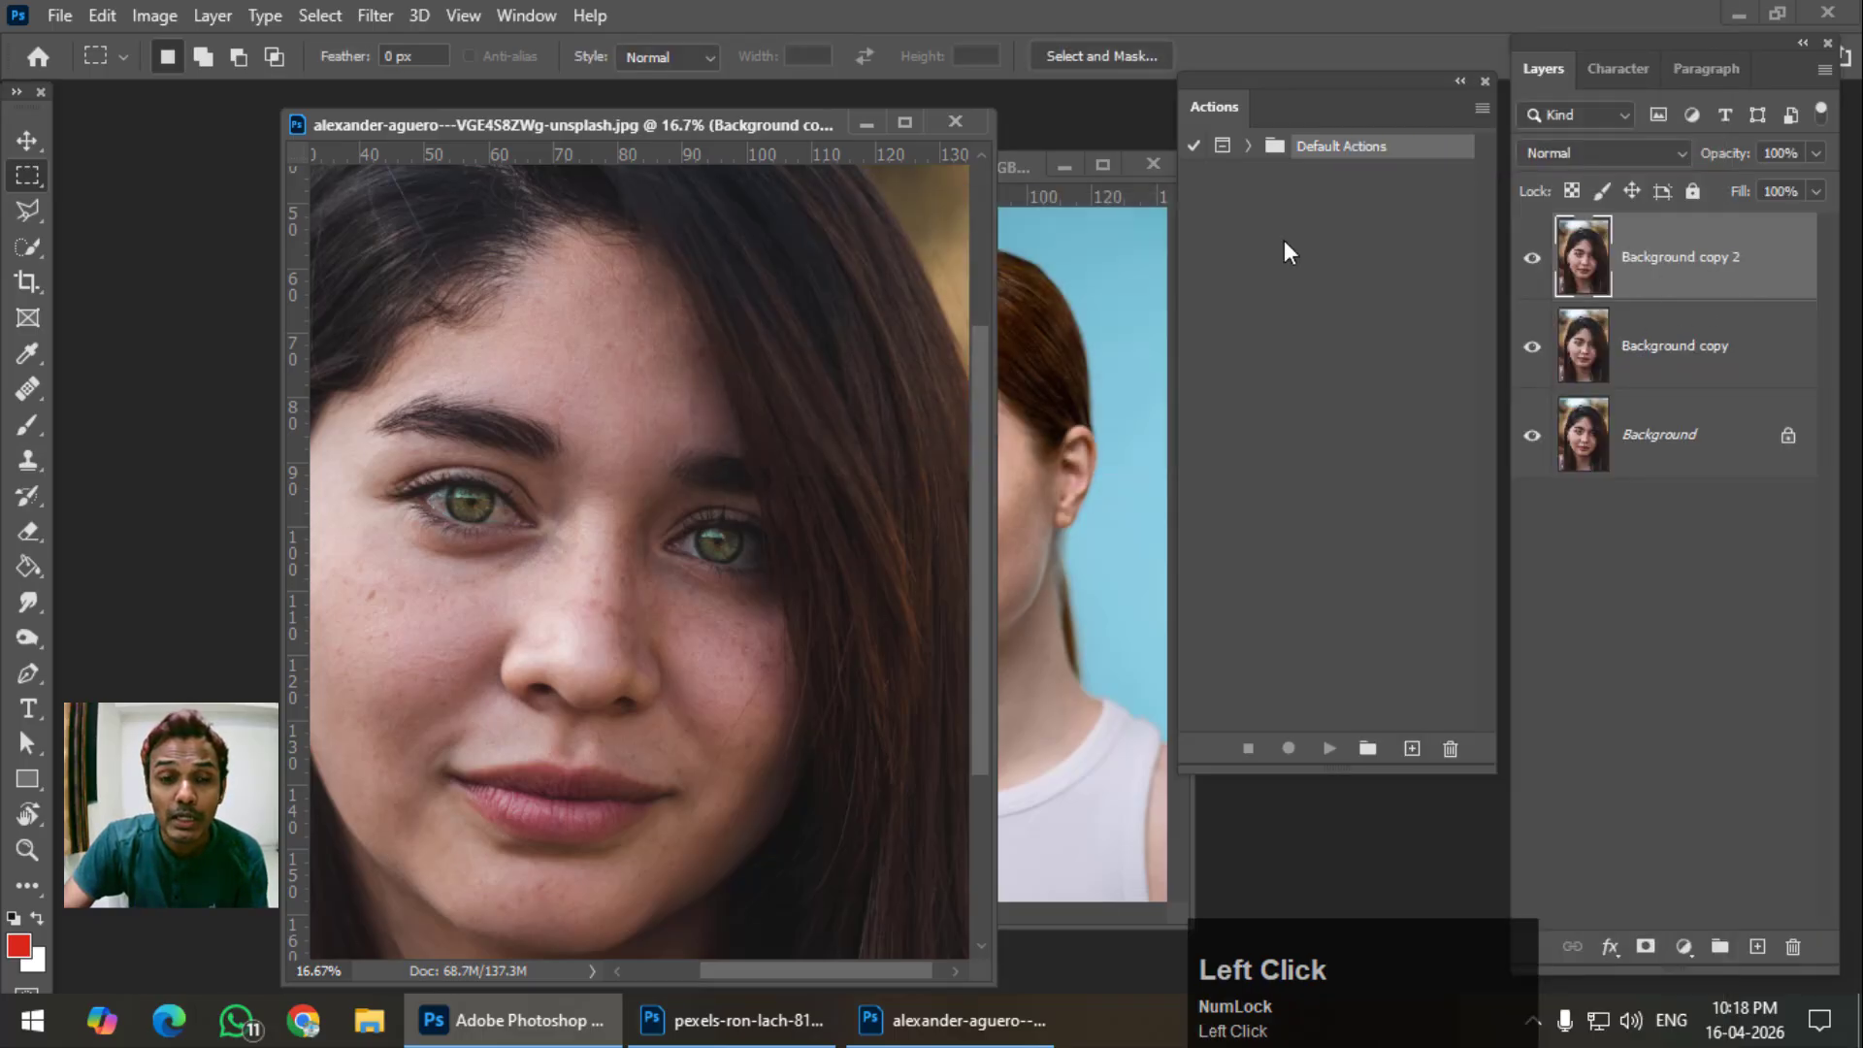
pyautogui.moveTo(769, 126); pyautogui.dragTo(745, 123)
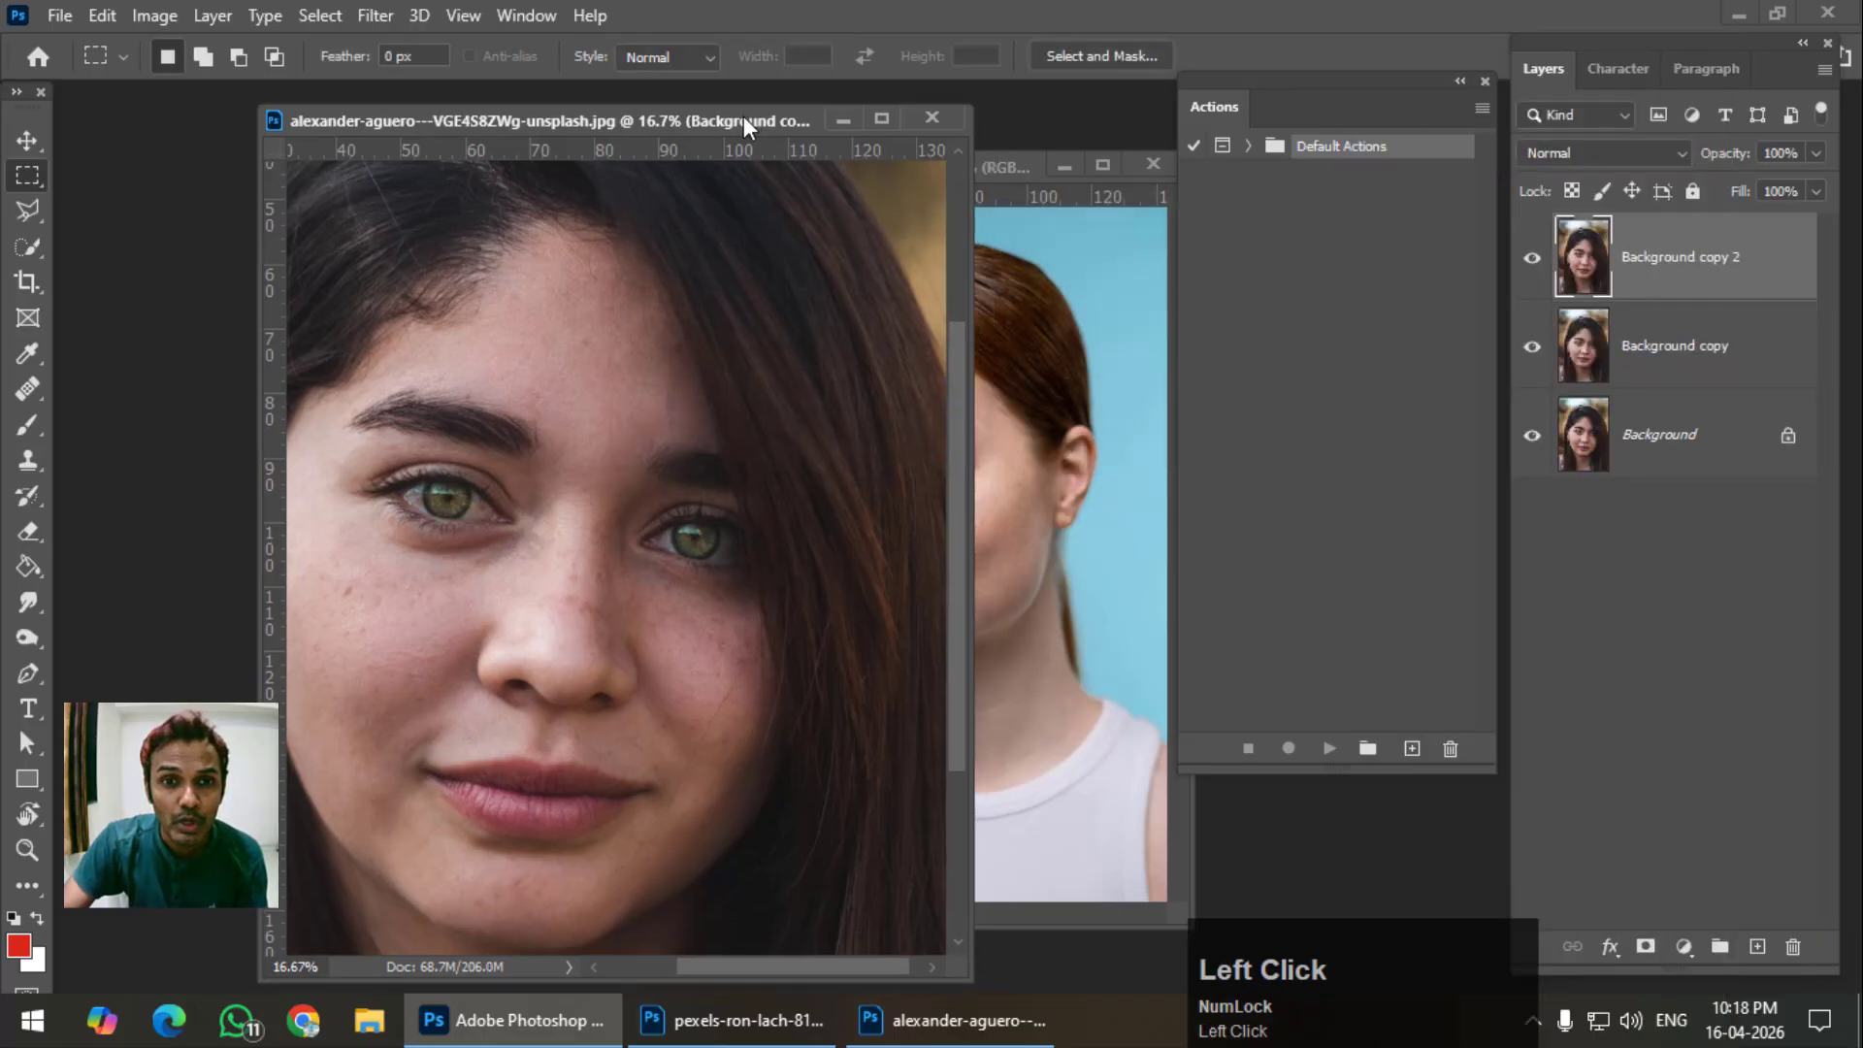
# Convert both duplicated portrait layers to separate smart objects and select the lower one, Background copy.
pyautogui.click(1755, 375)
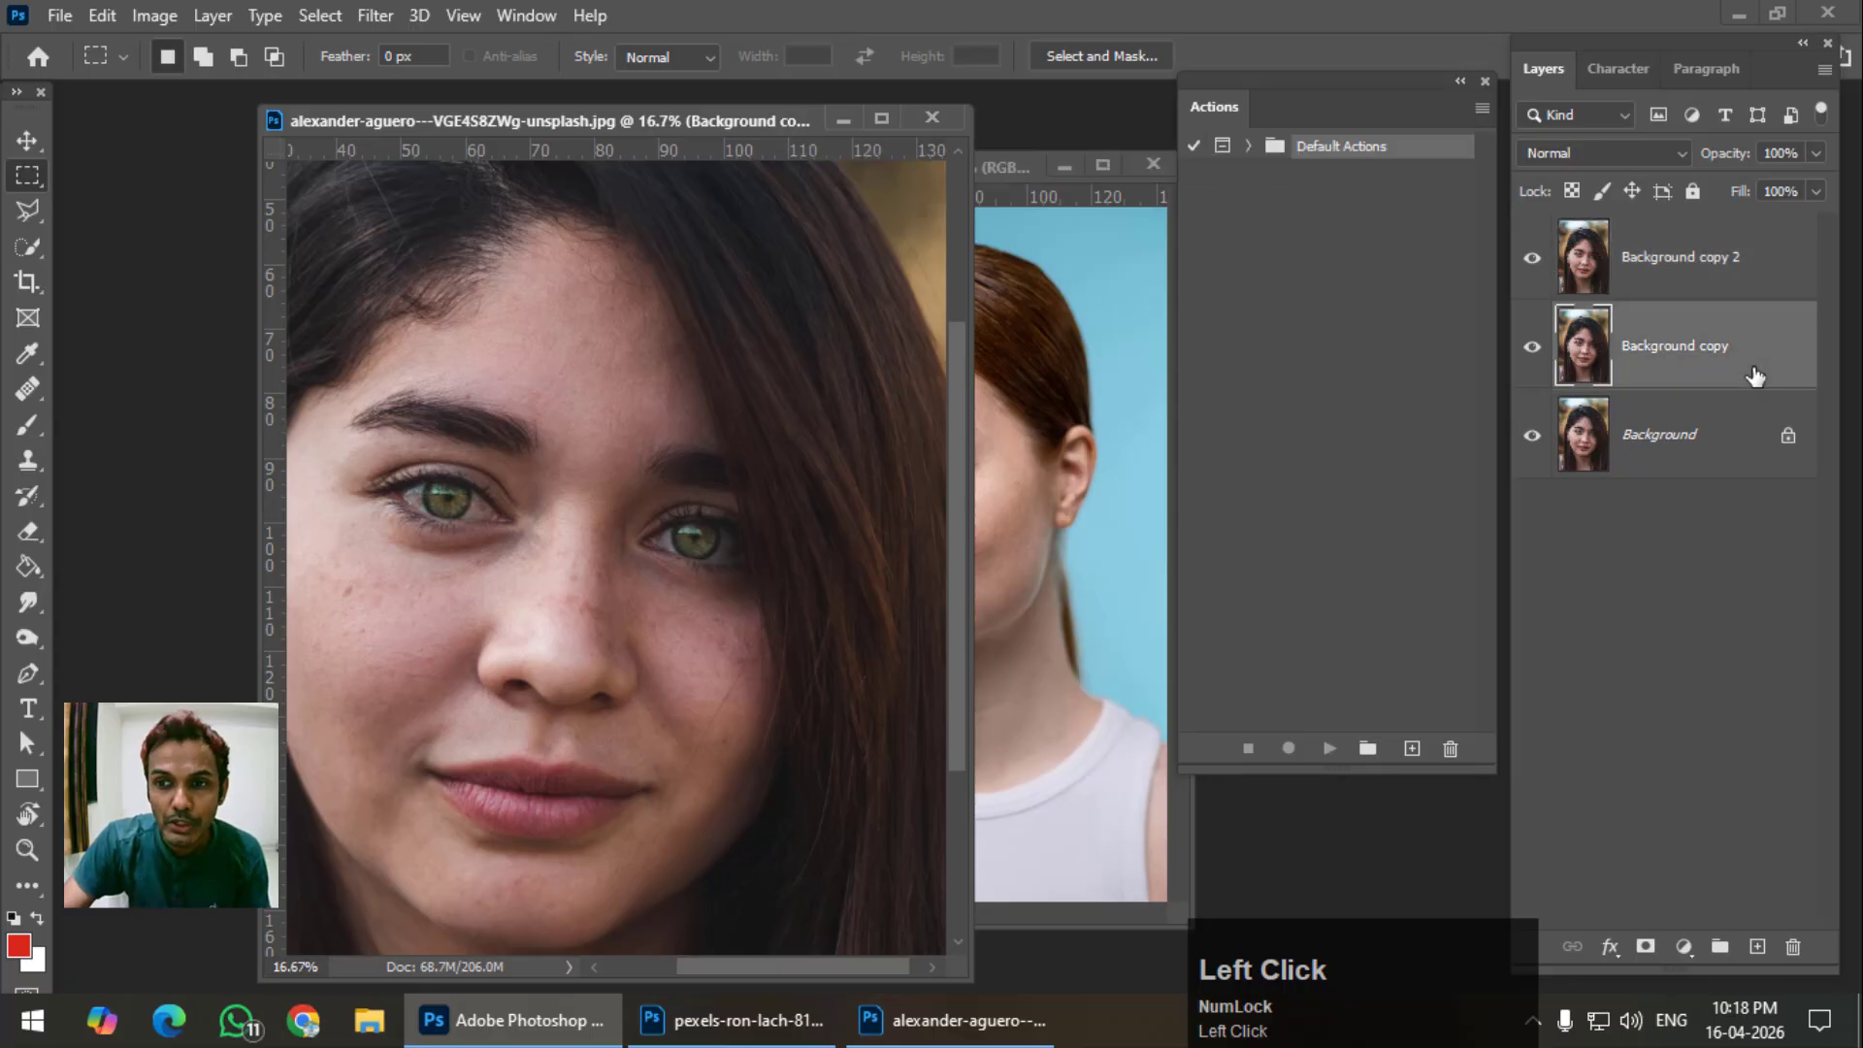
pyautogui.rightClick(1754, 375)
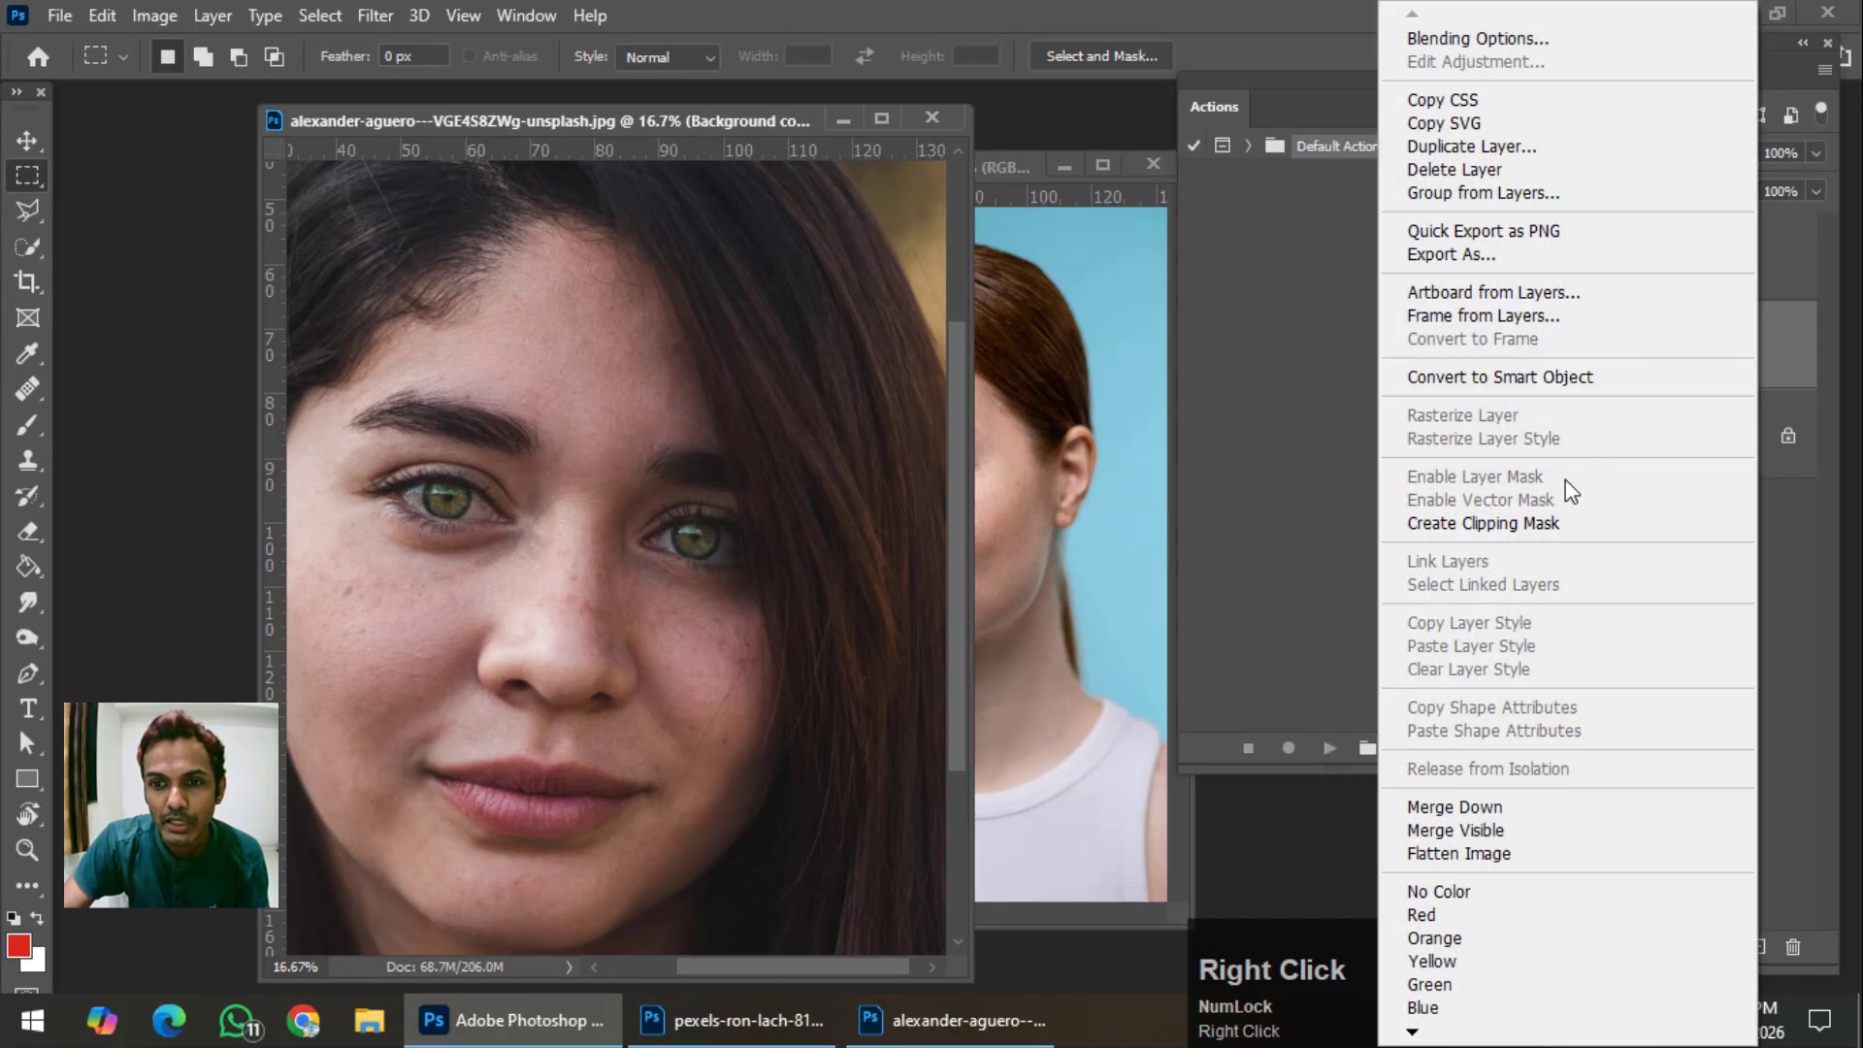
pyautogui.click(1536, 378)
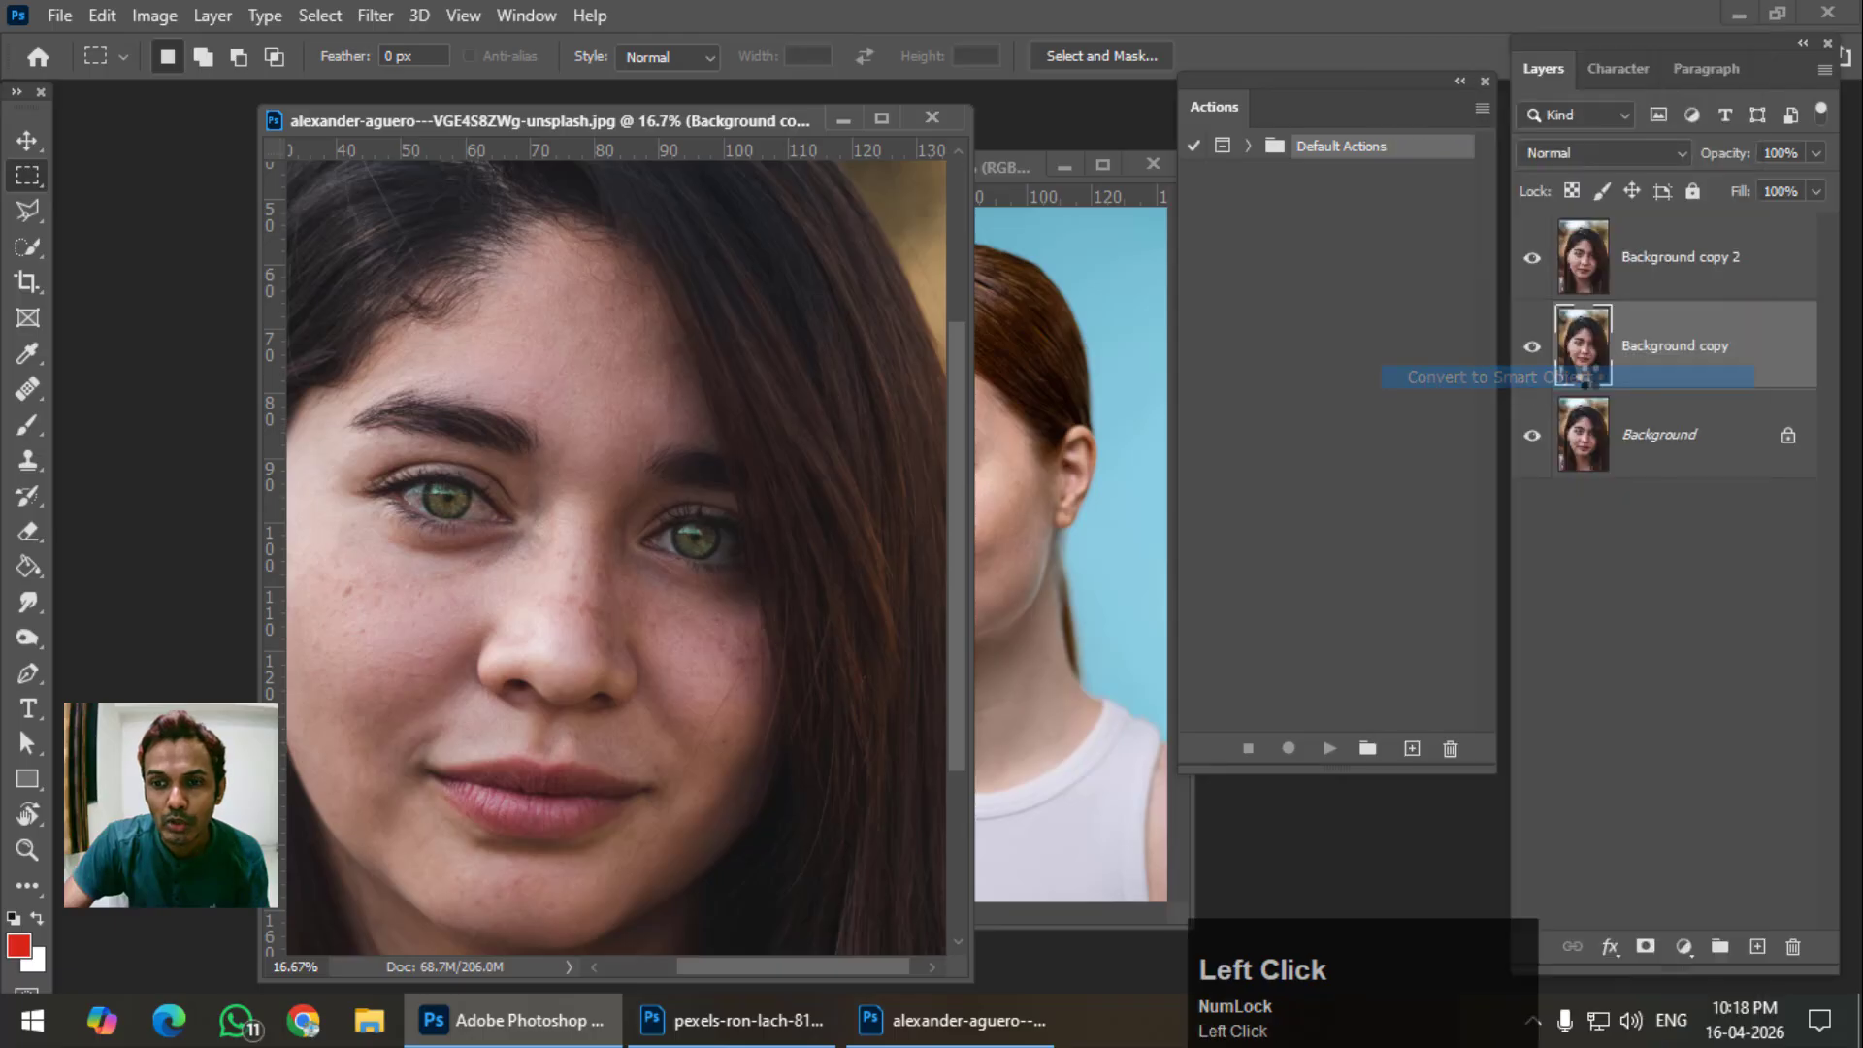
pyautogui.click(1761, 279)
pyautogui.rightClick(1766, 279)
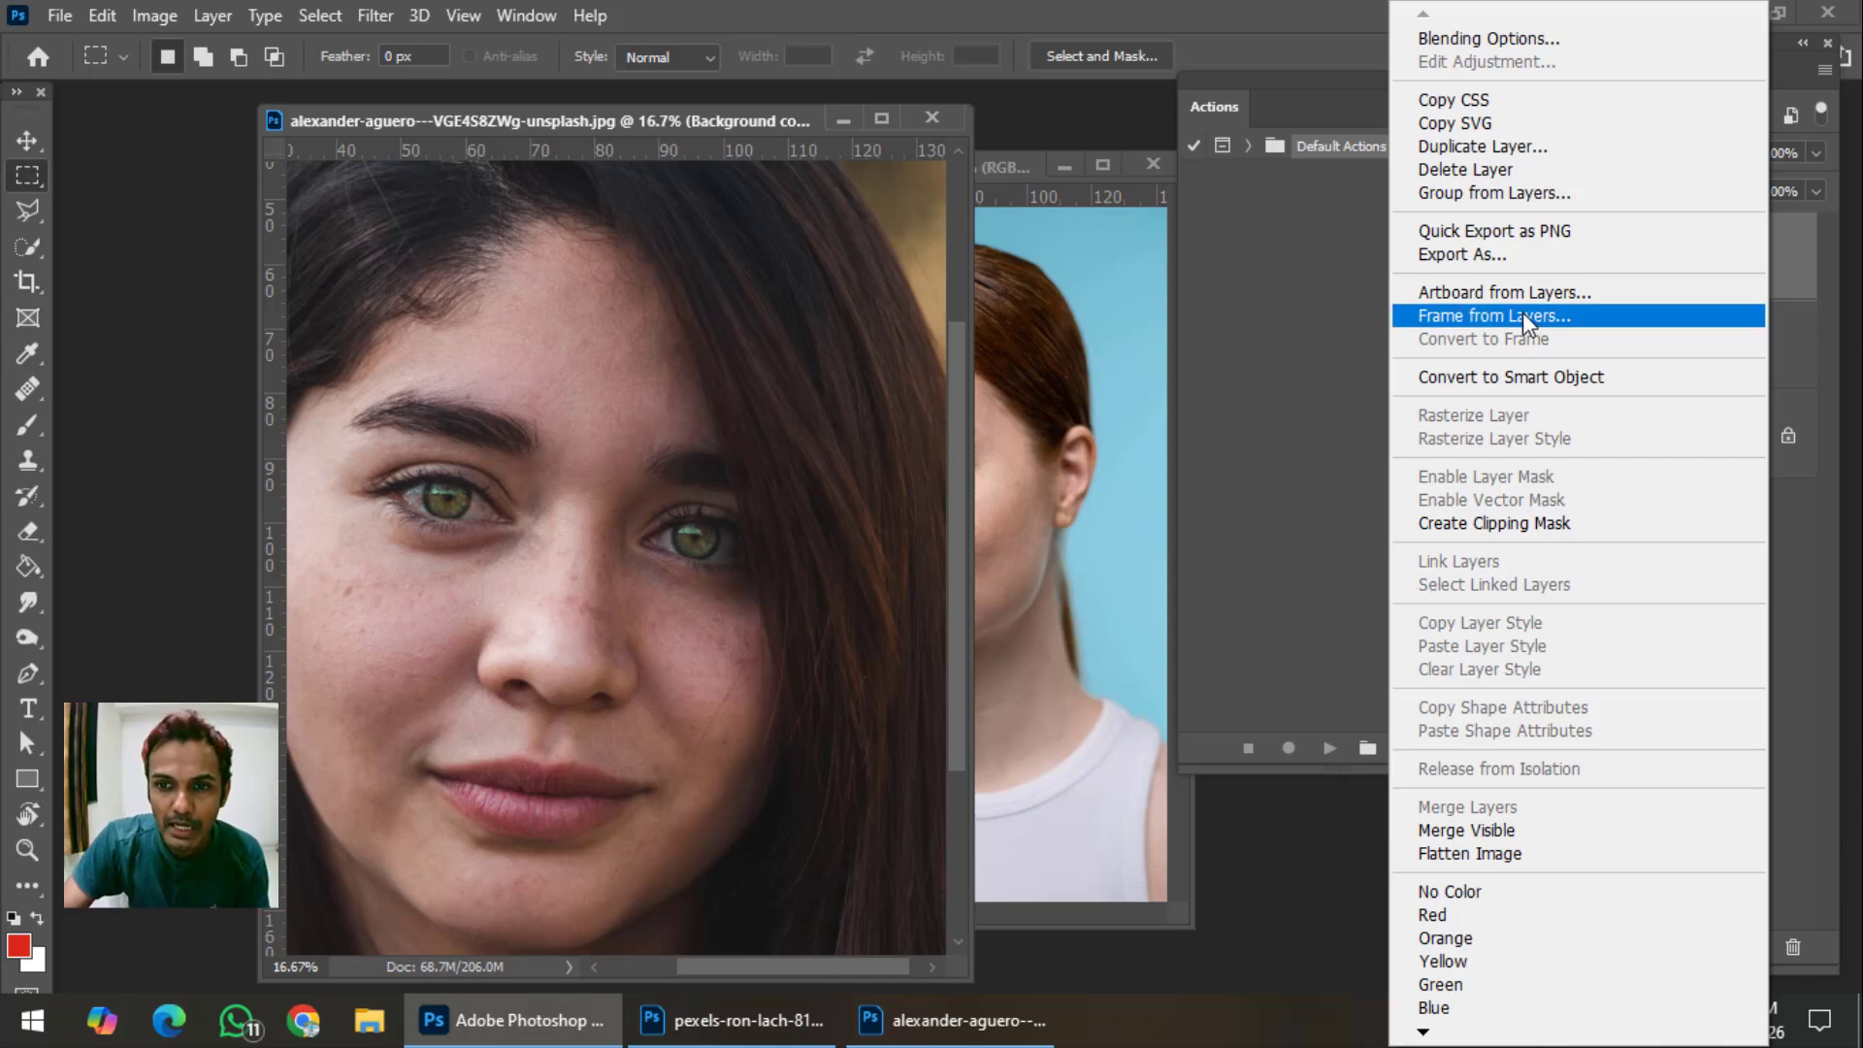
pyautogui.rightClick(1794, 272)
pyautogui.click(1528, 378)
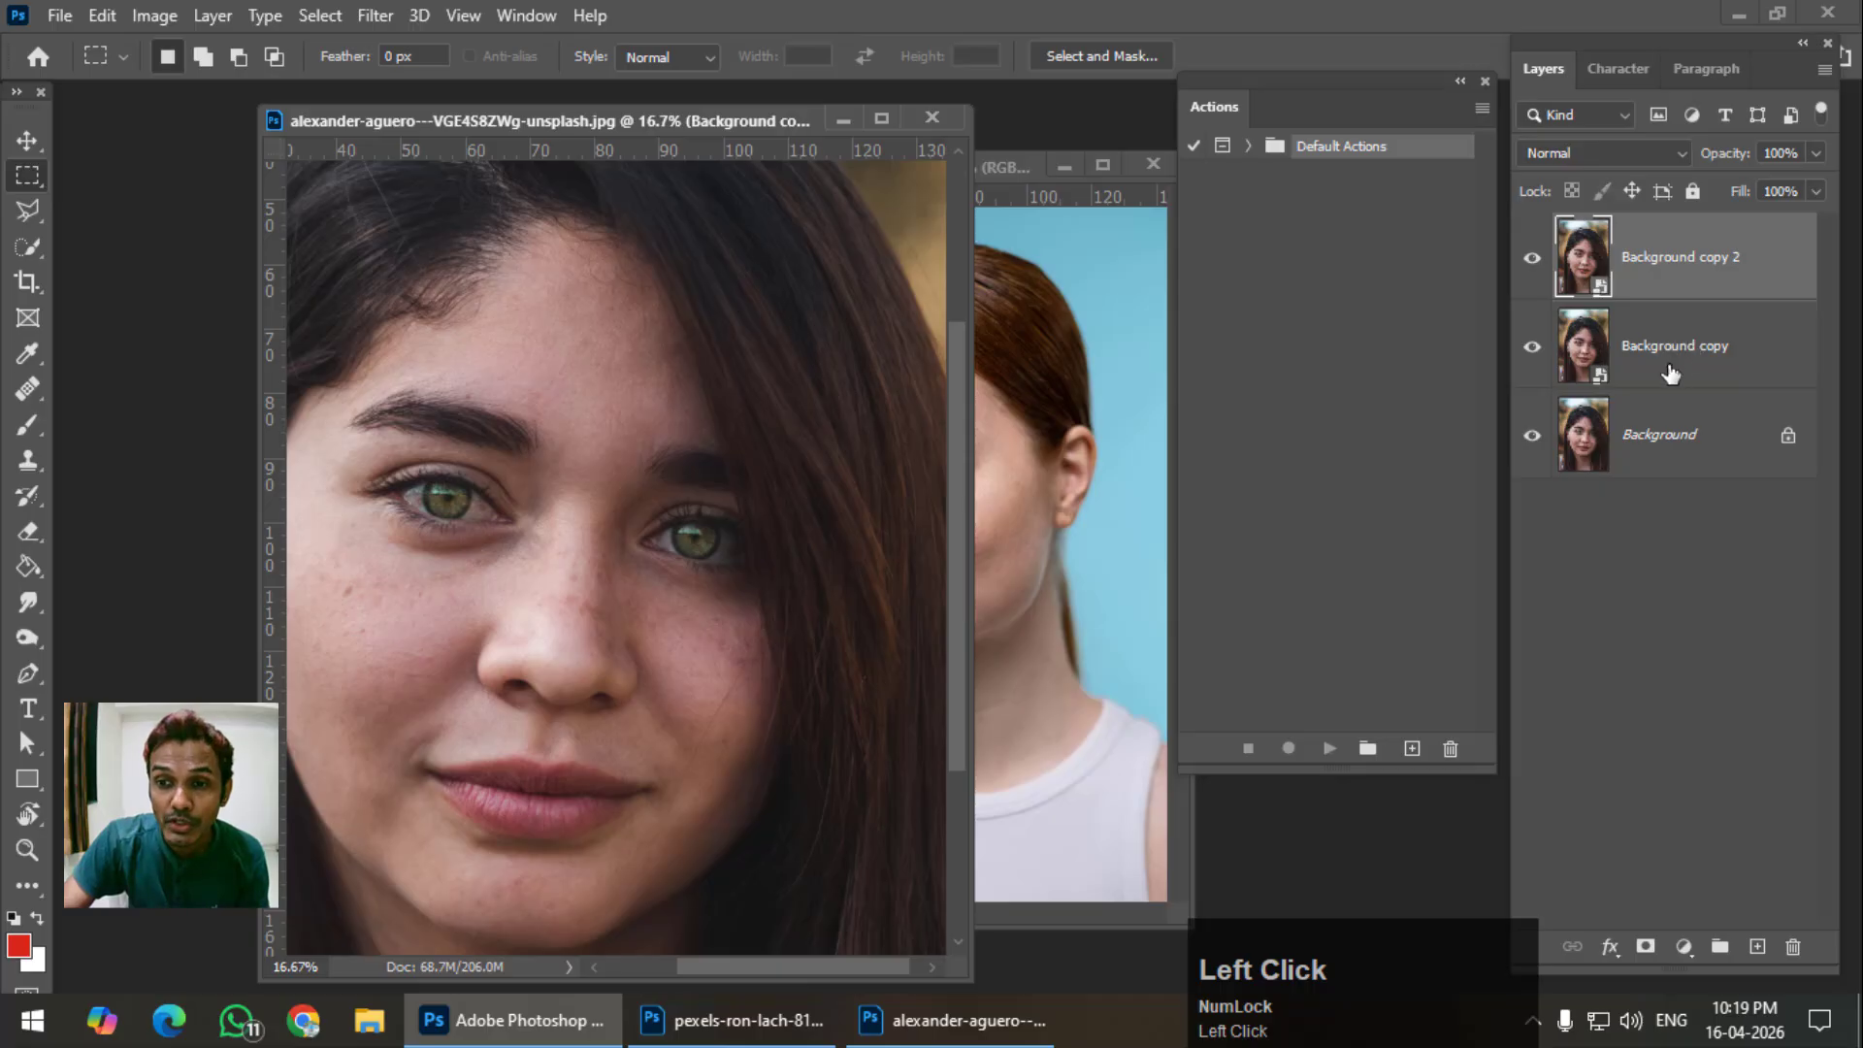
pyautogui.click(1655, 375)
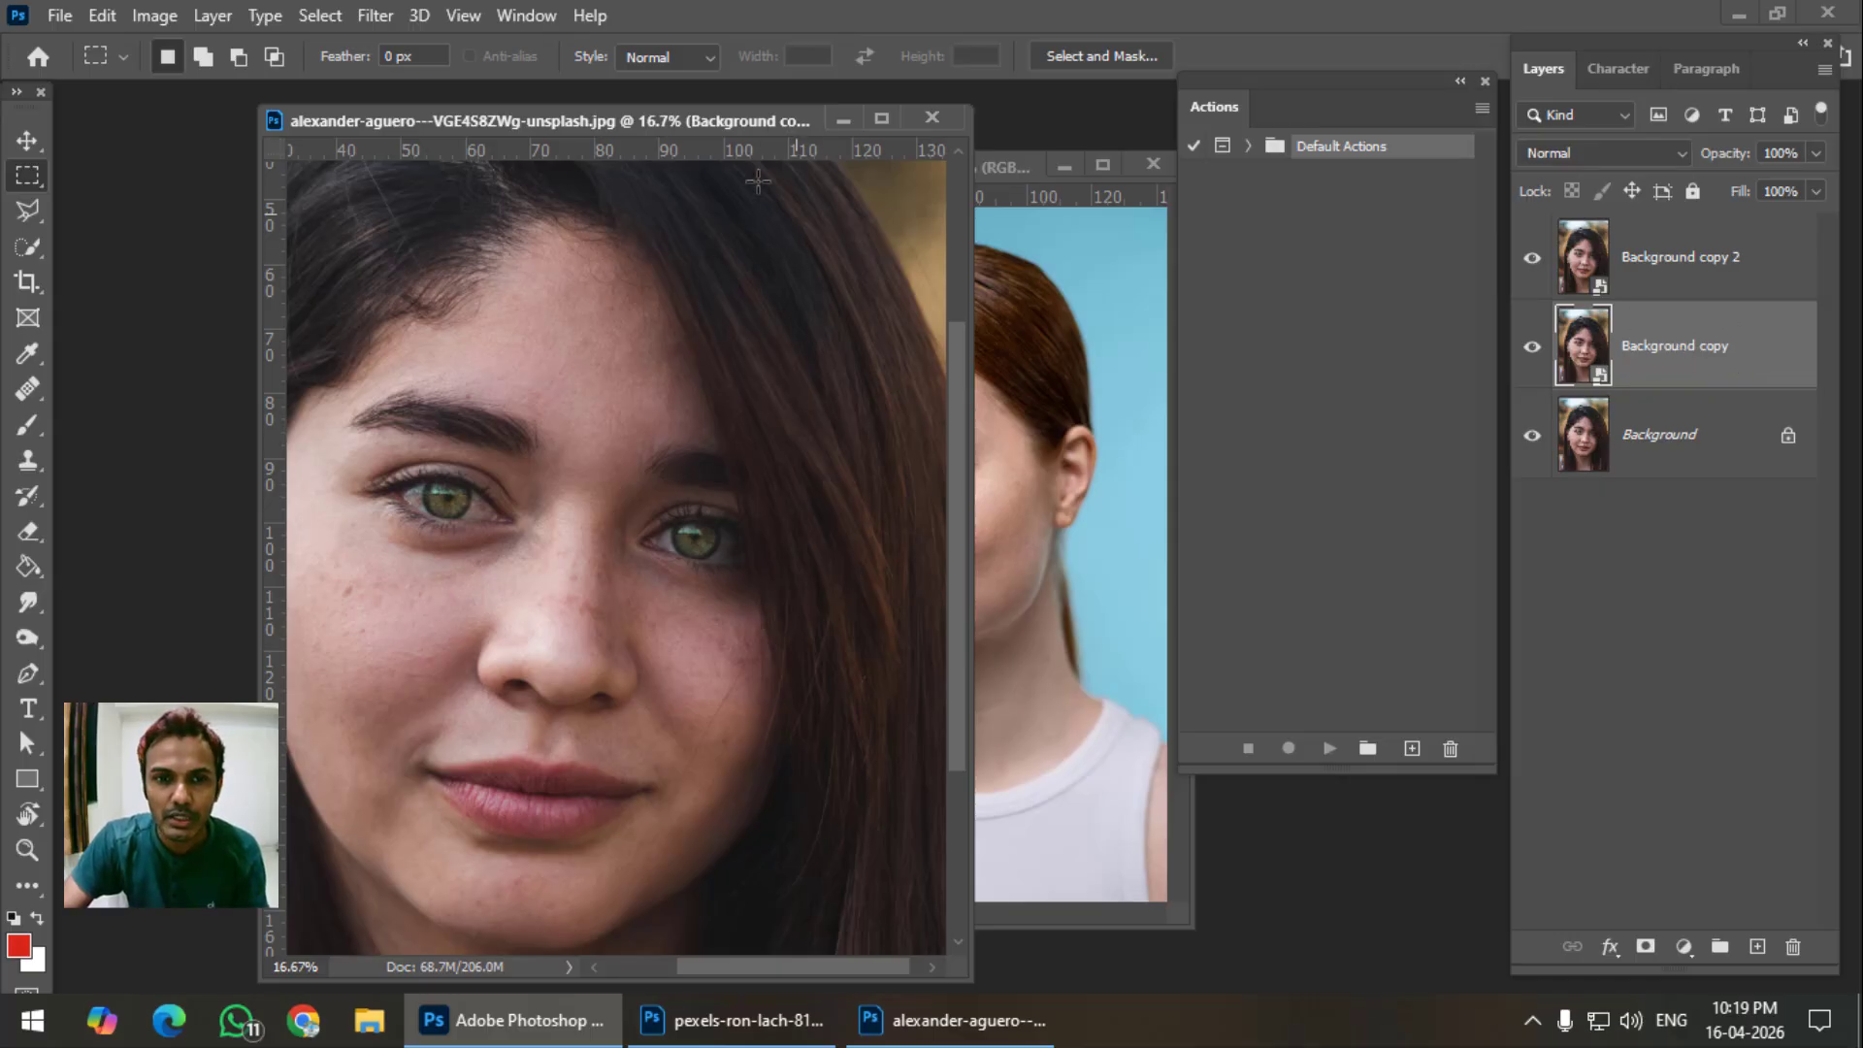
# Revert the portrait document to its original state with only the Background layer.
pyautogui.moveTo(636, 116); pyautogui.dragTo(645, 120)
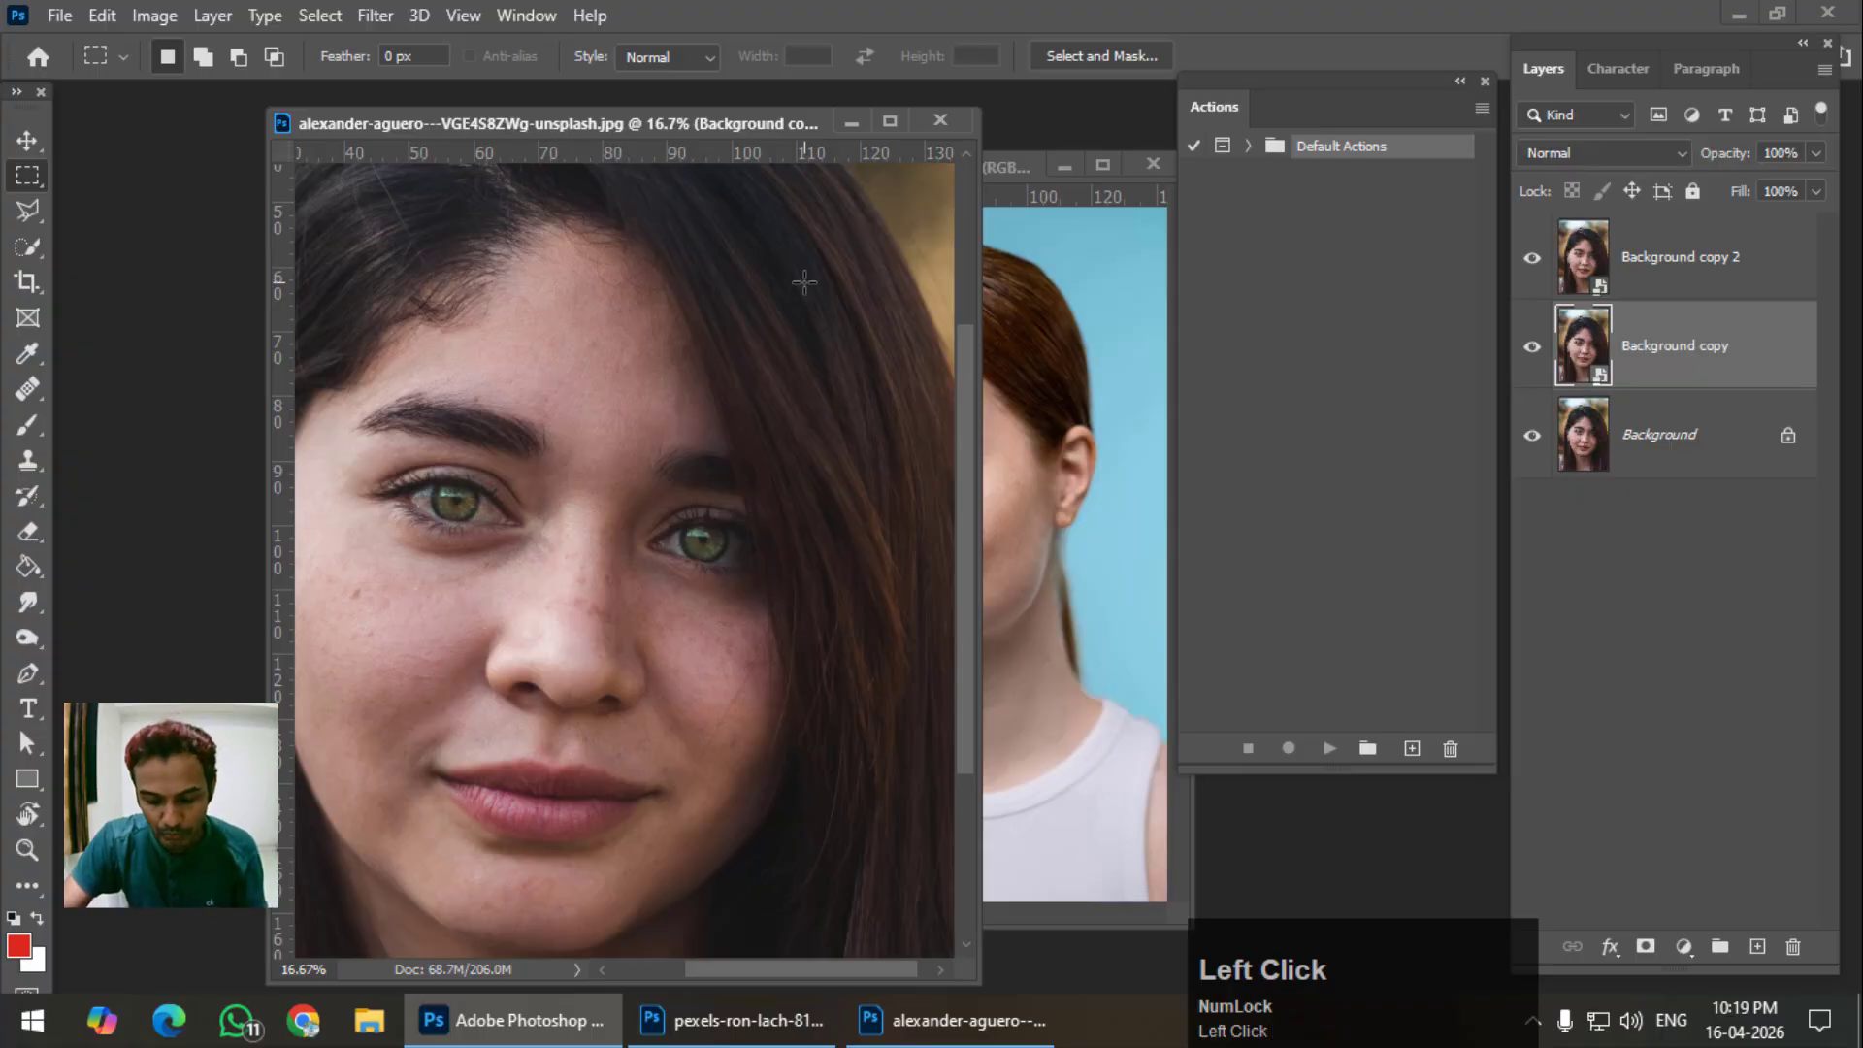
pyautogui.click(59, 16)
pyautogui.click(155, 374)
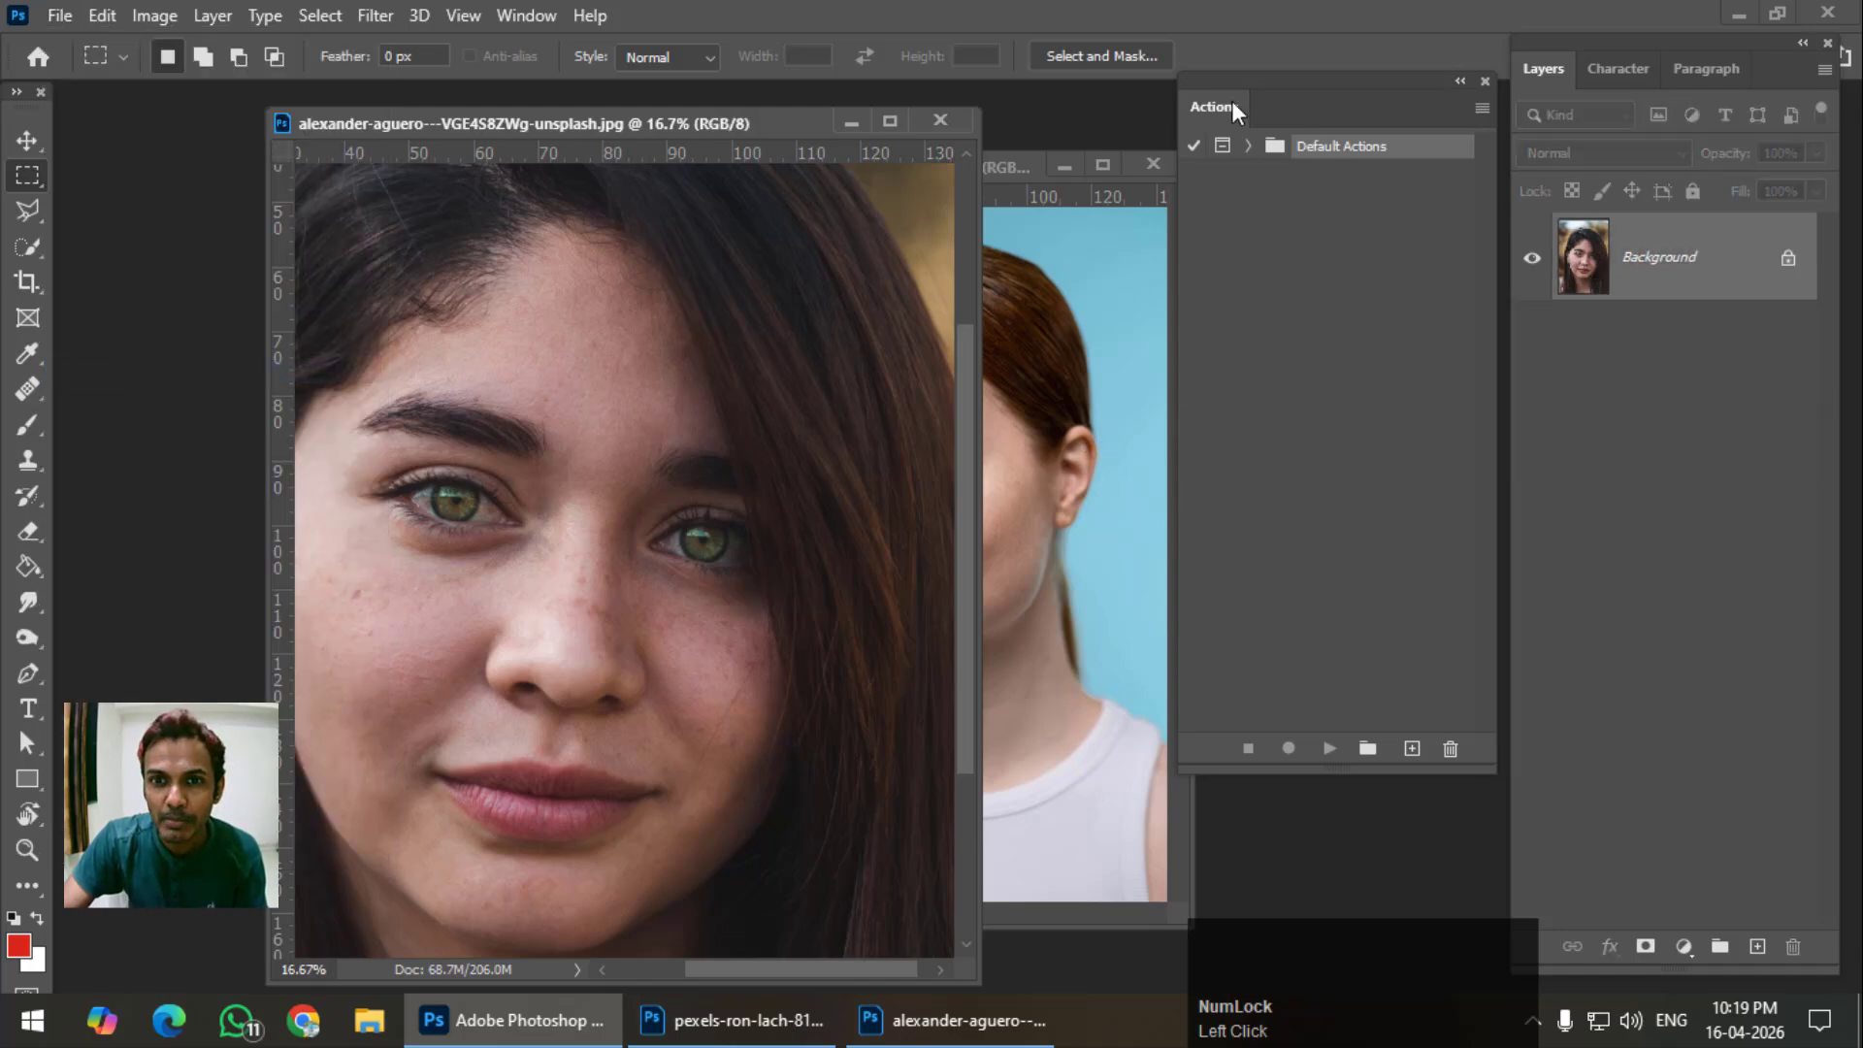
# Create a new action set named Skin.
pyautogui.moveTo(1275, 73); pyautogui.dragTo(1227, 84)
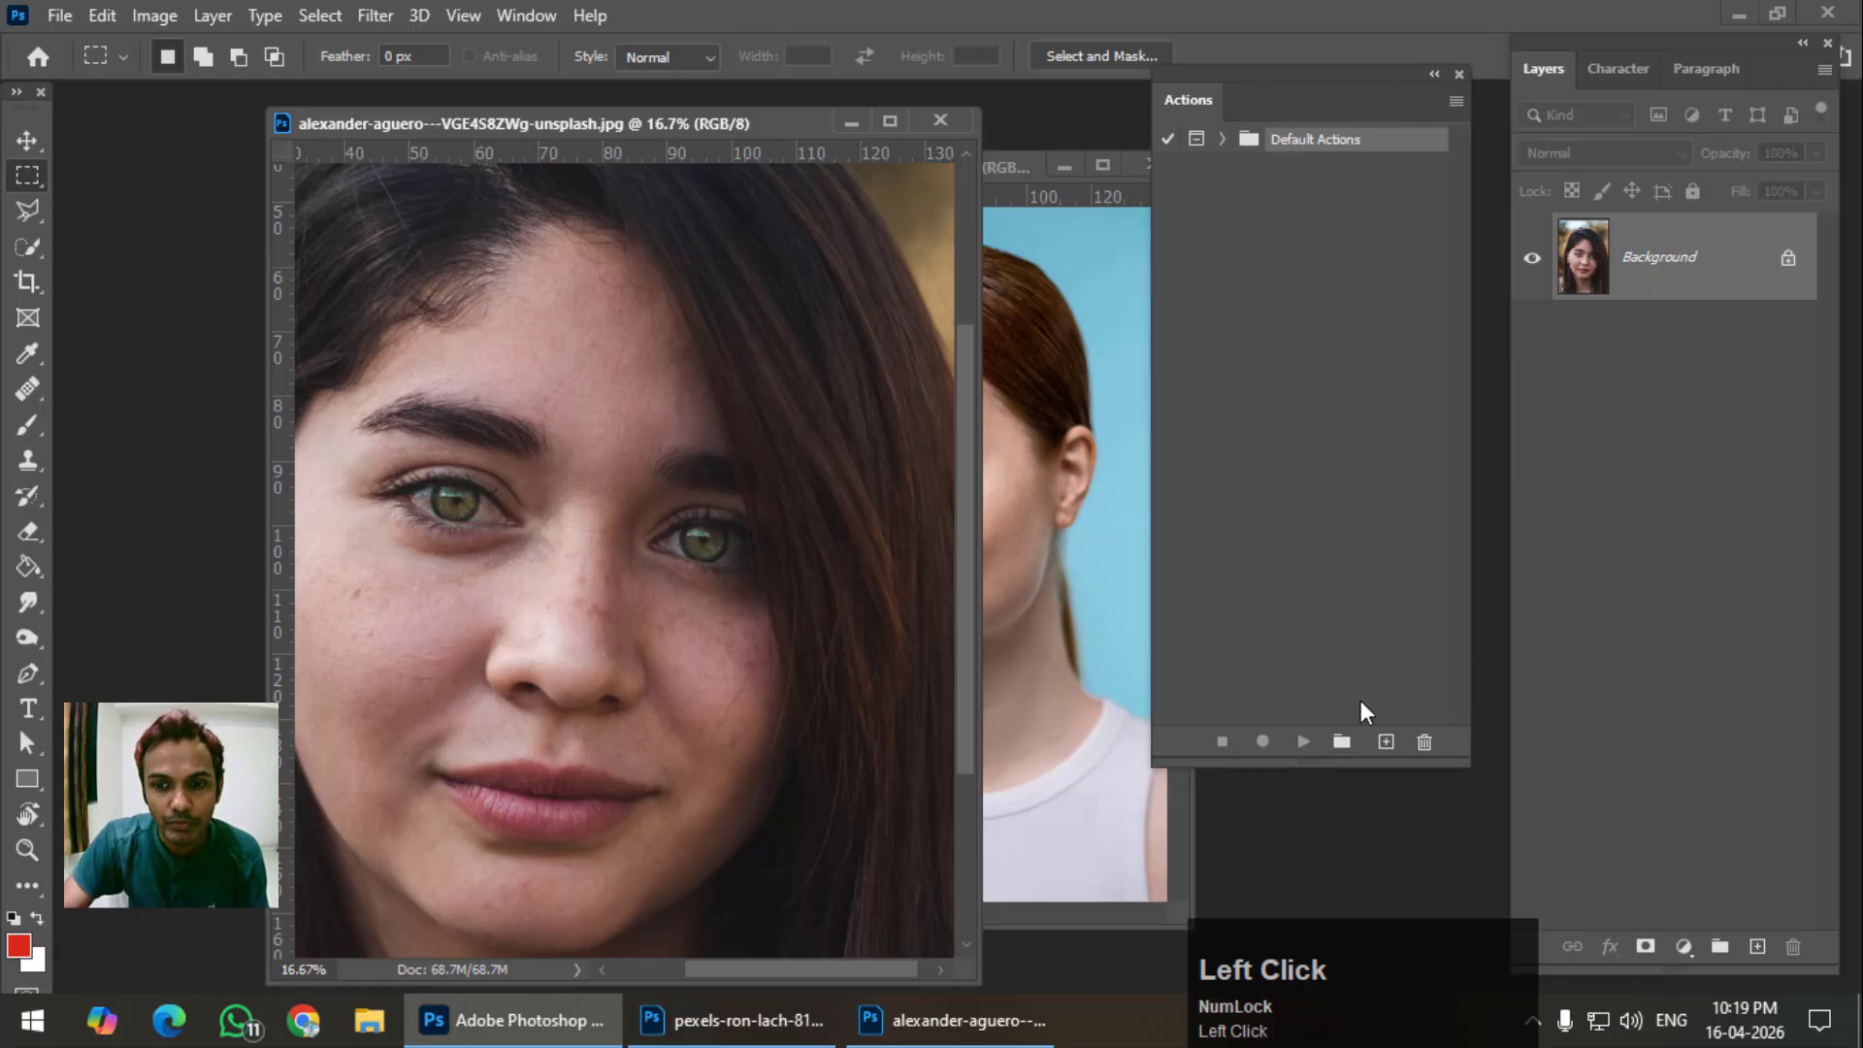
pyautogui.click(1342, 741)
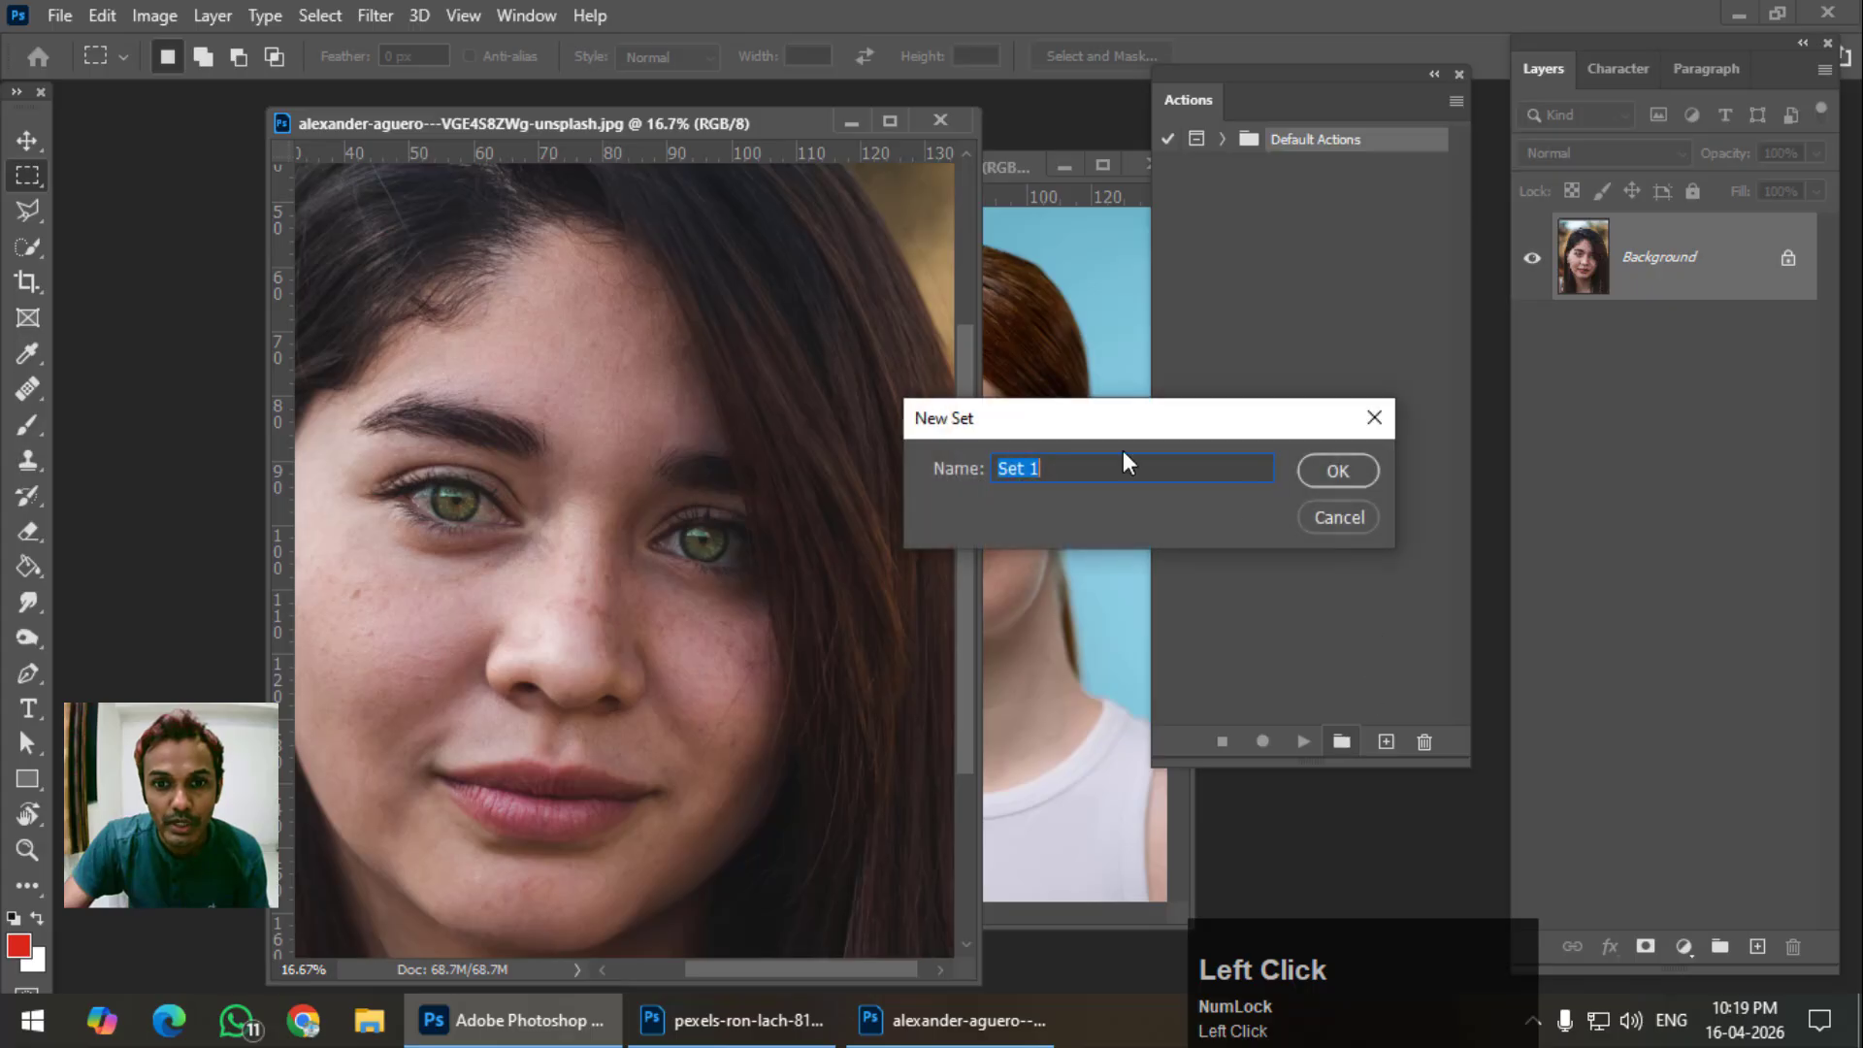
pyautogui.moveTo(1146, 466); pyautogui.dragTo(946, 474)
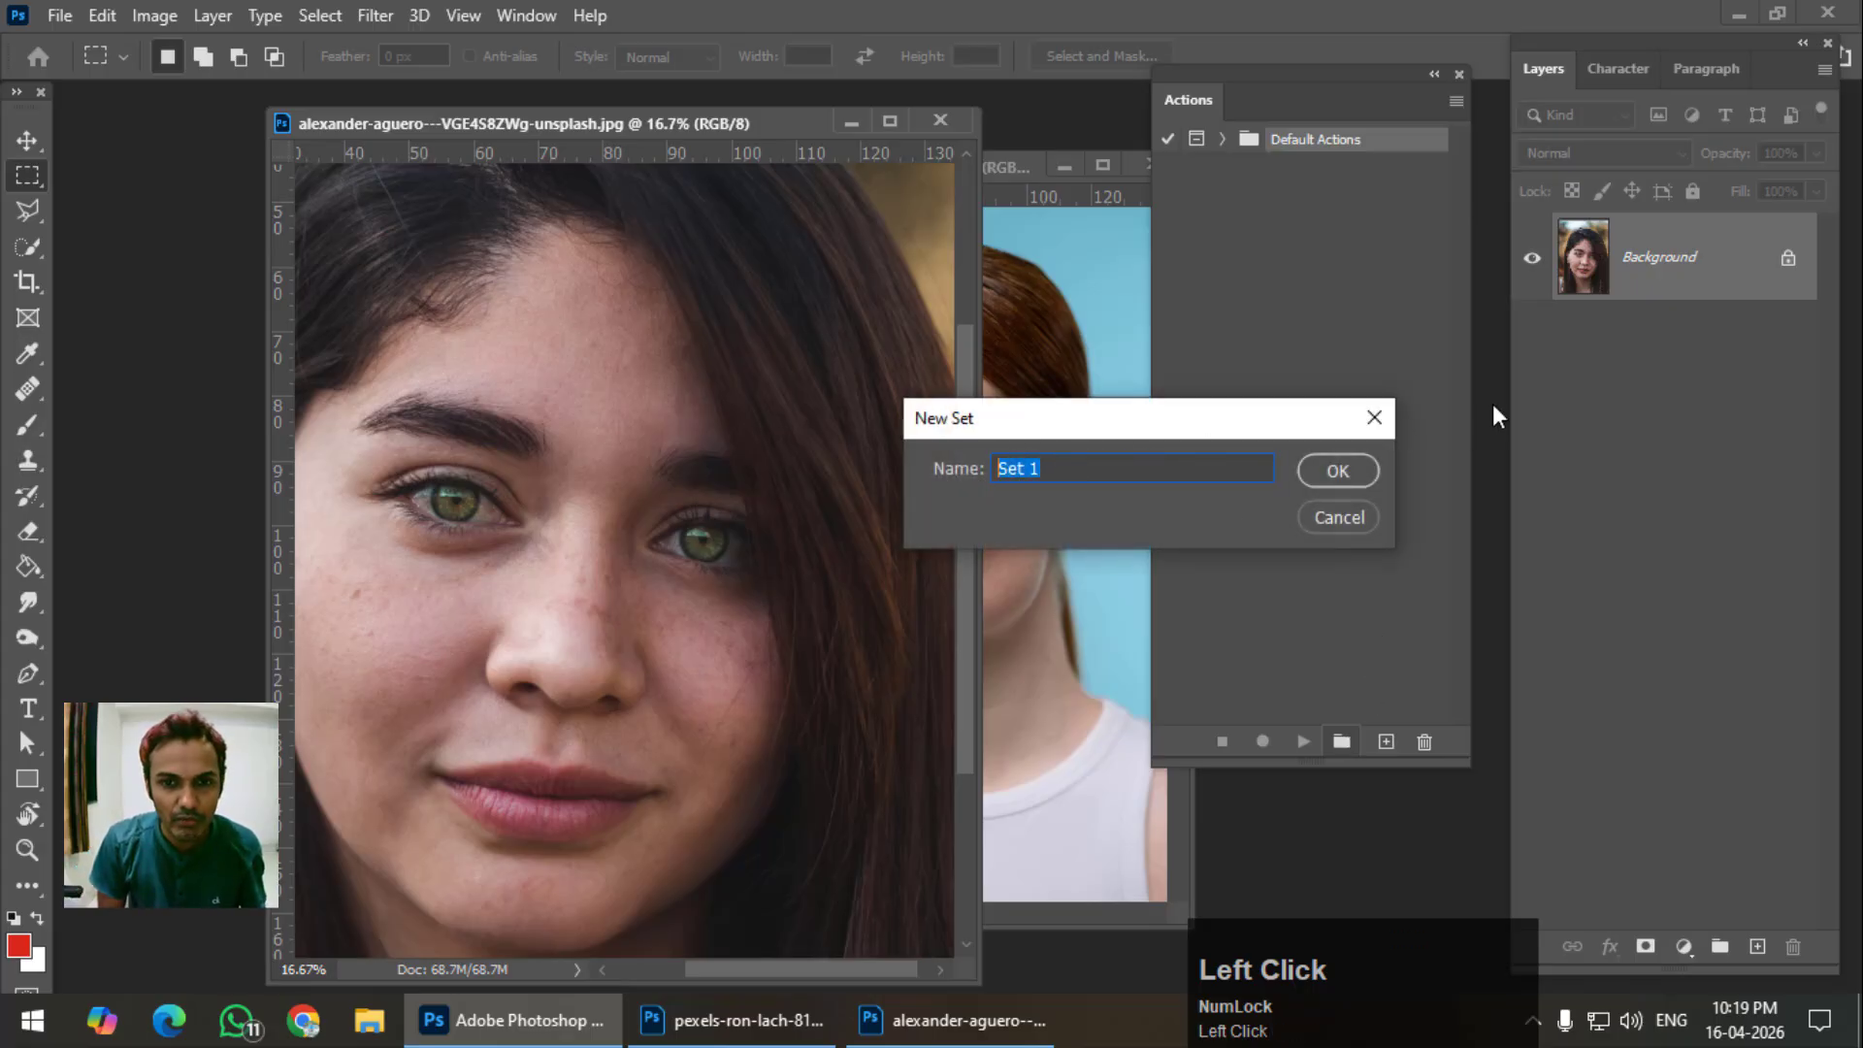
pyautogui.write('Skin')
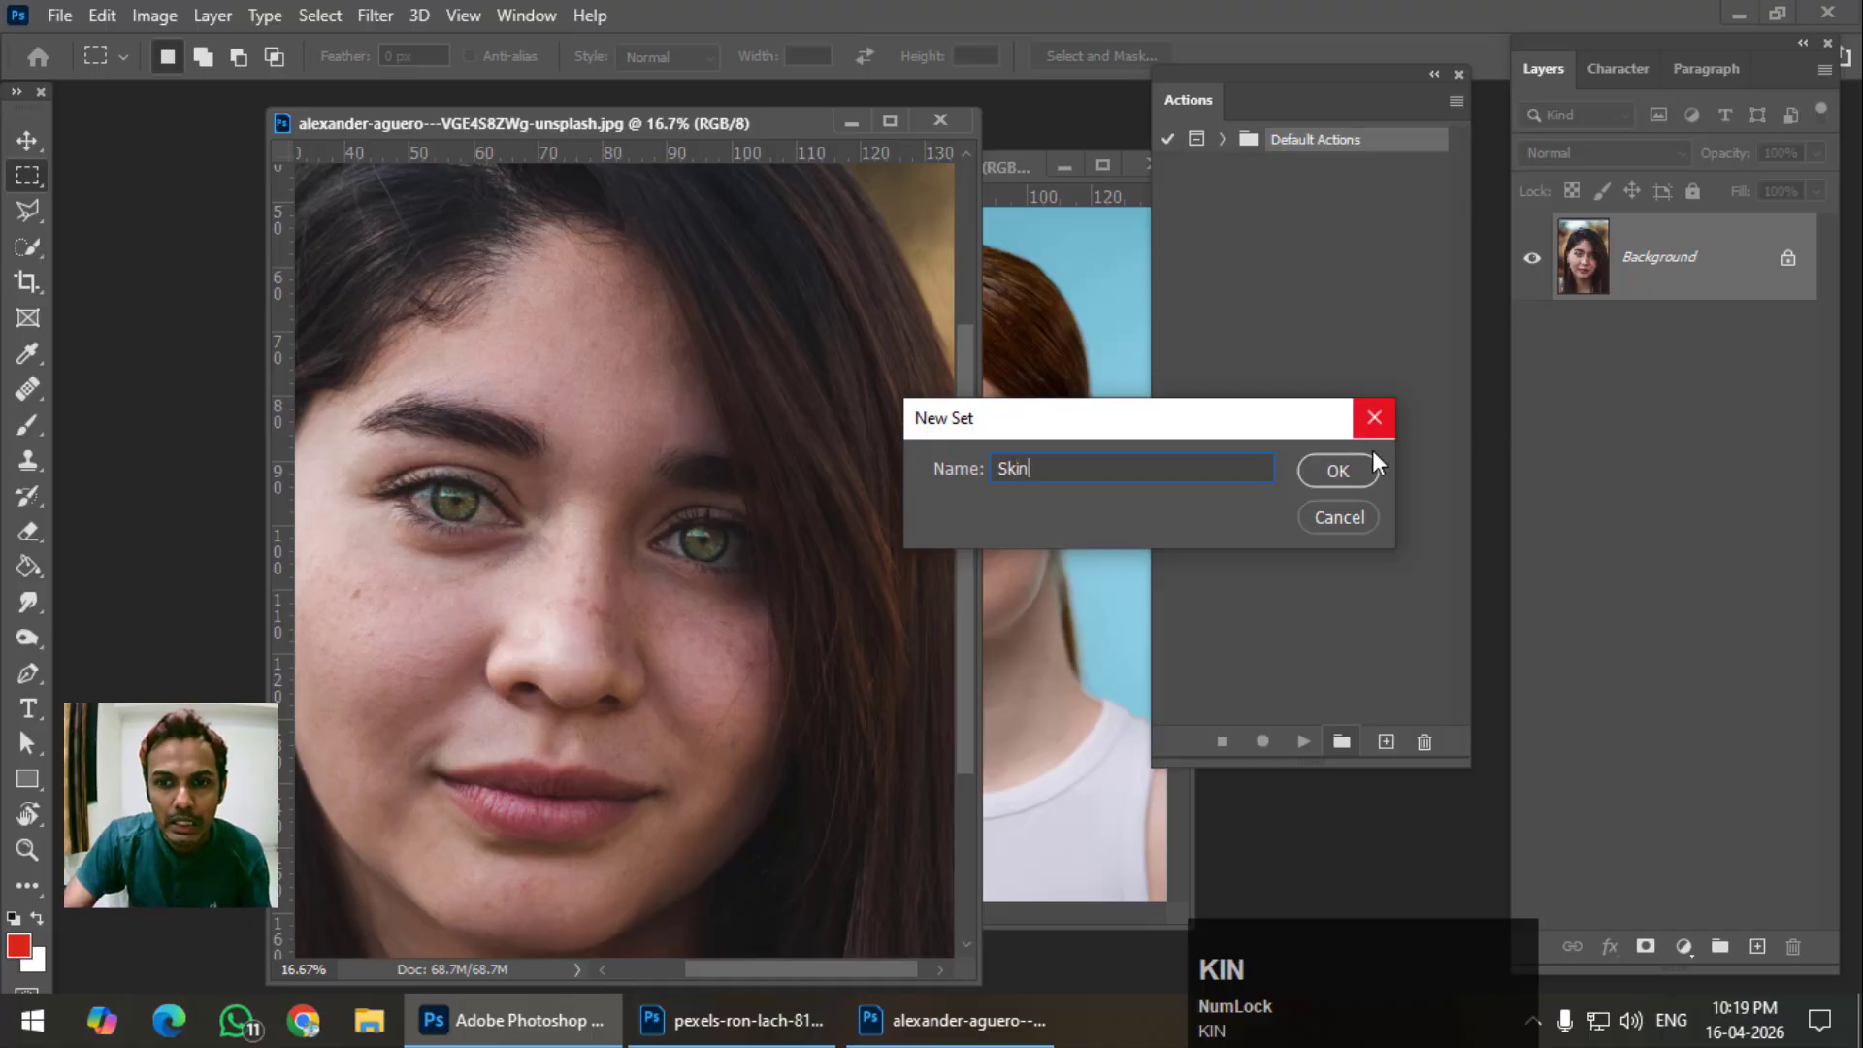
pyautogui.click(1351, 469)
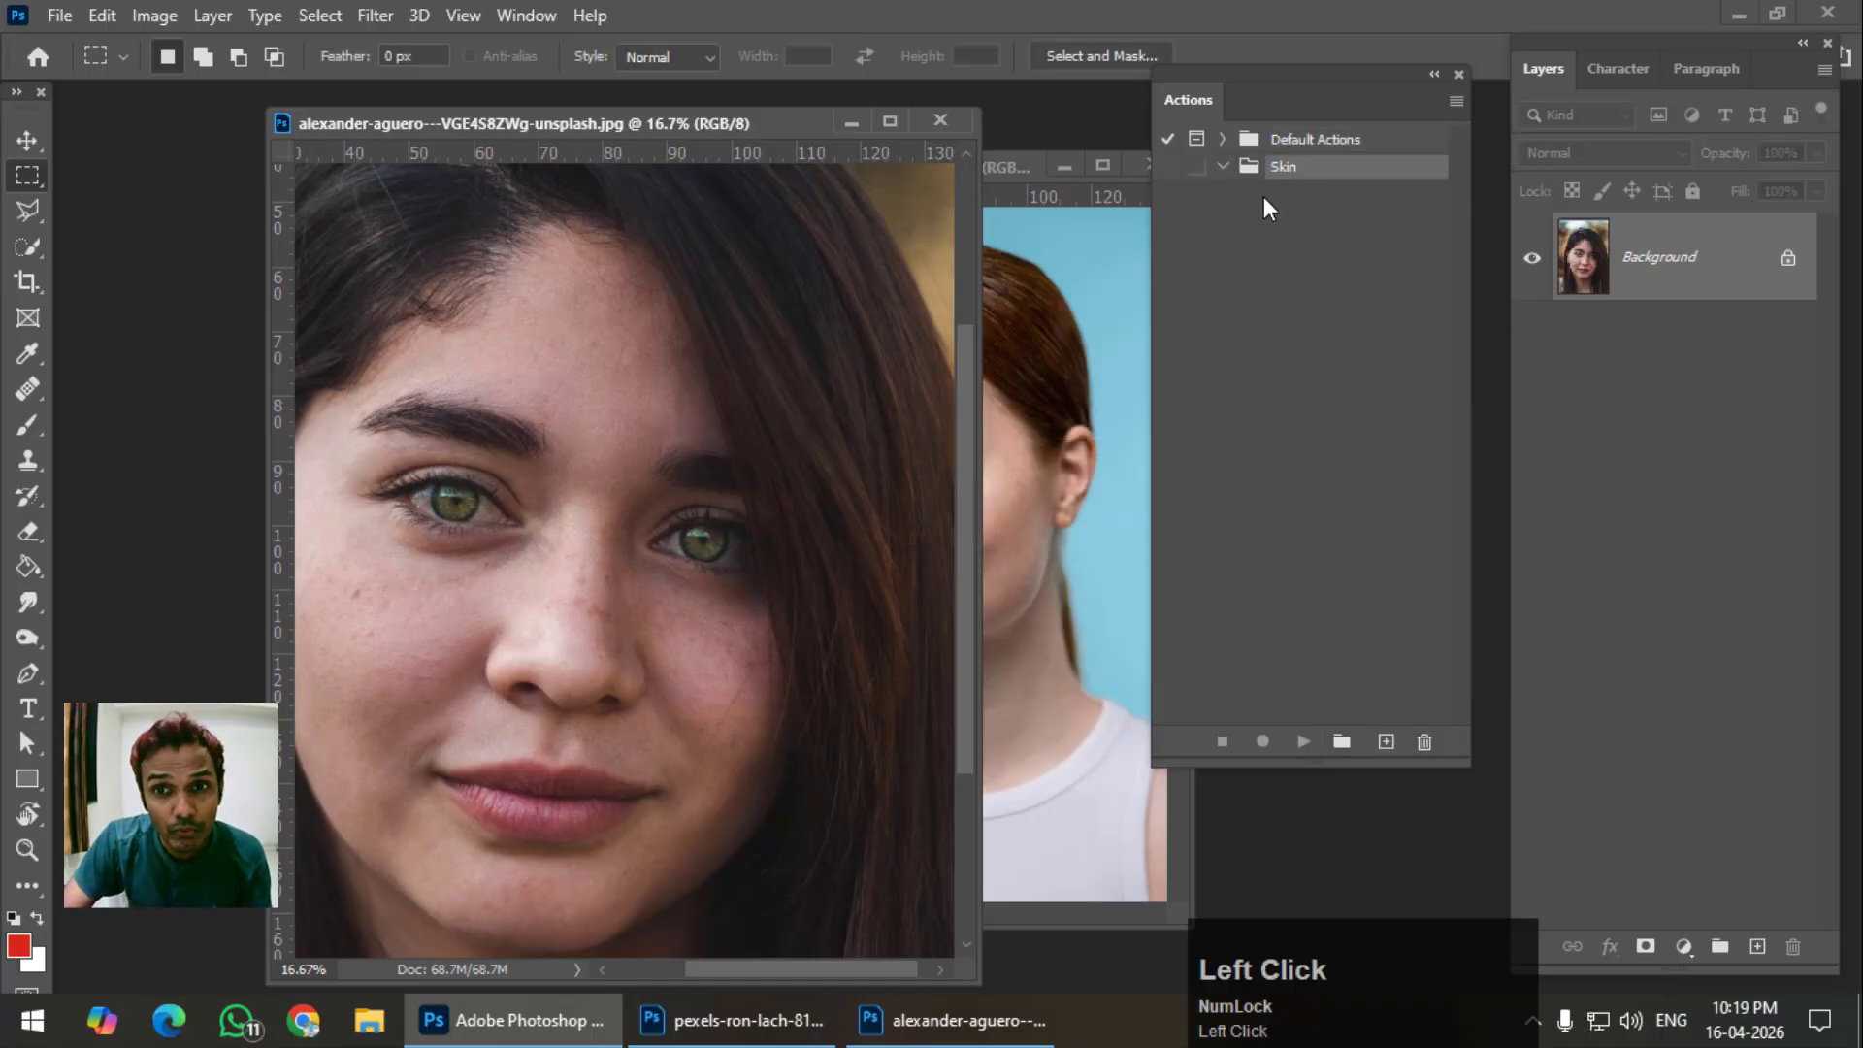
# Create an action named Effect in the Skin set, with no function key or color, and start recording it.
pyautogui.click(1384, 743)
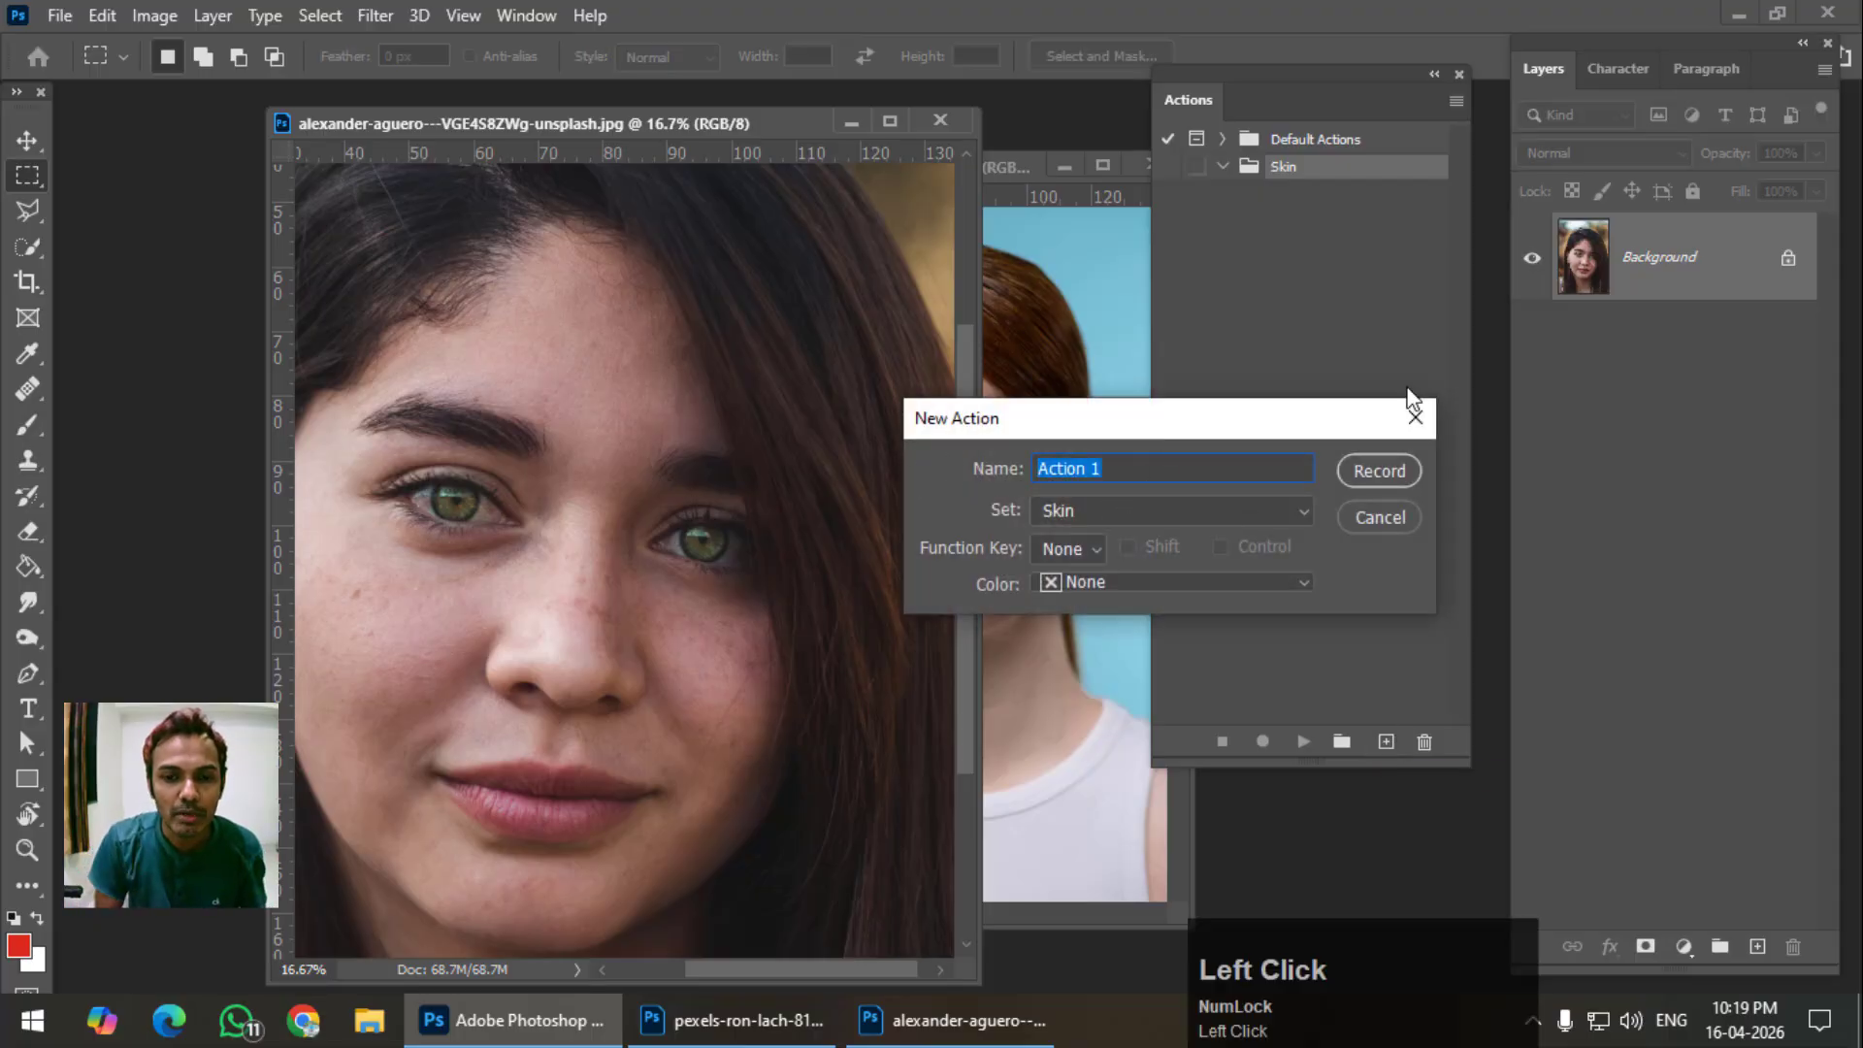
pyautogui.write('Effect')
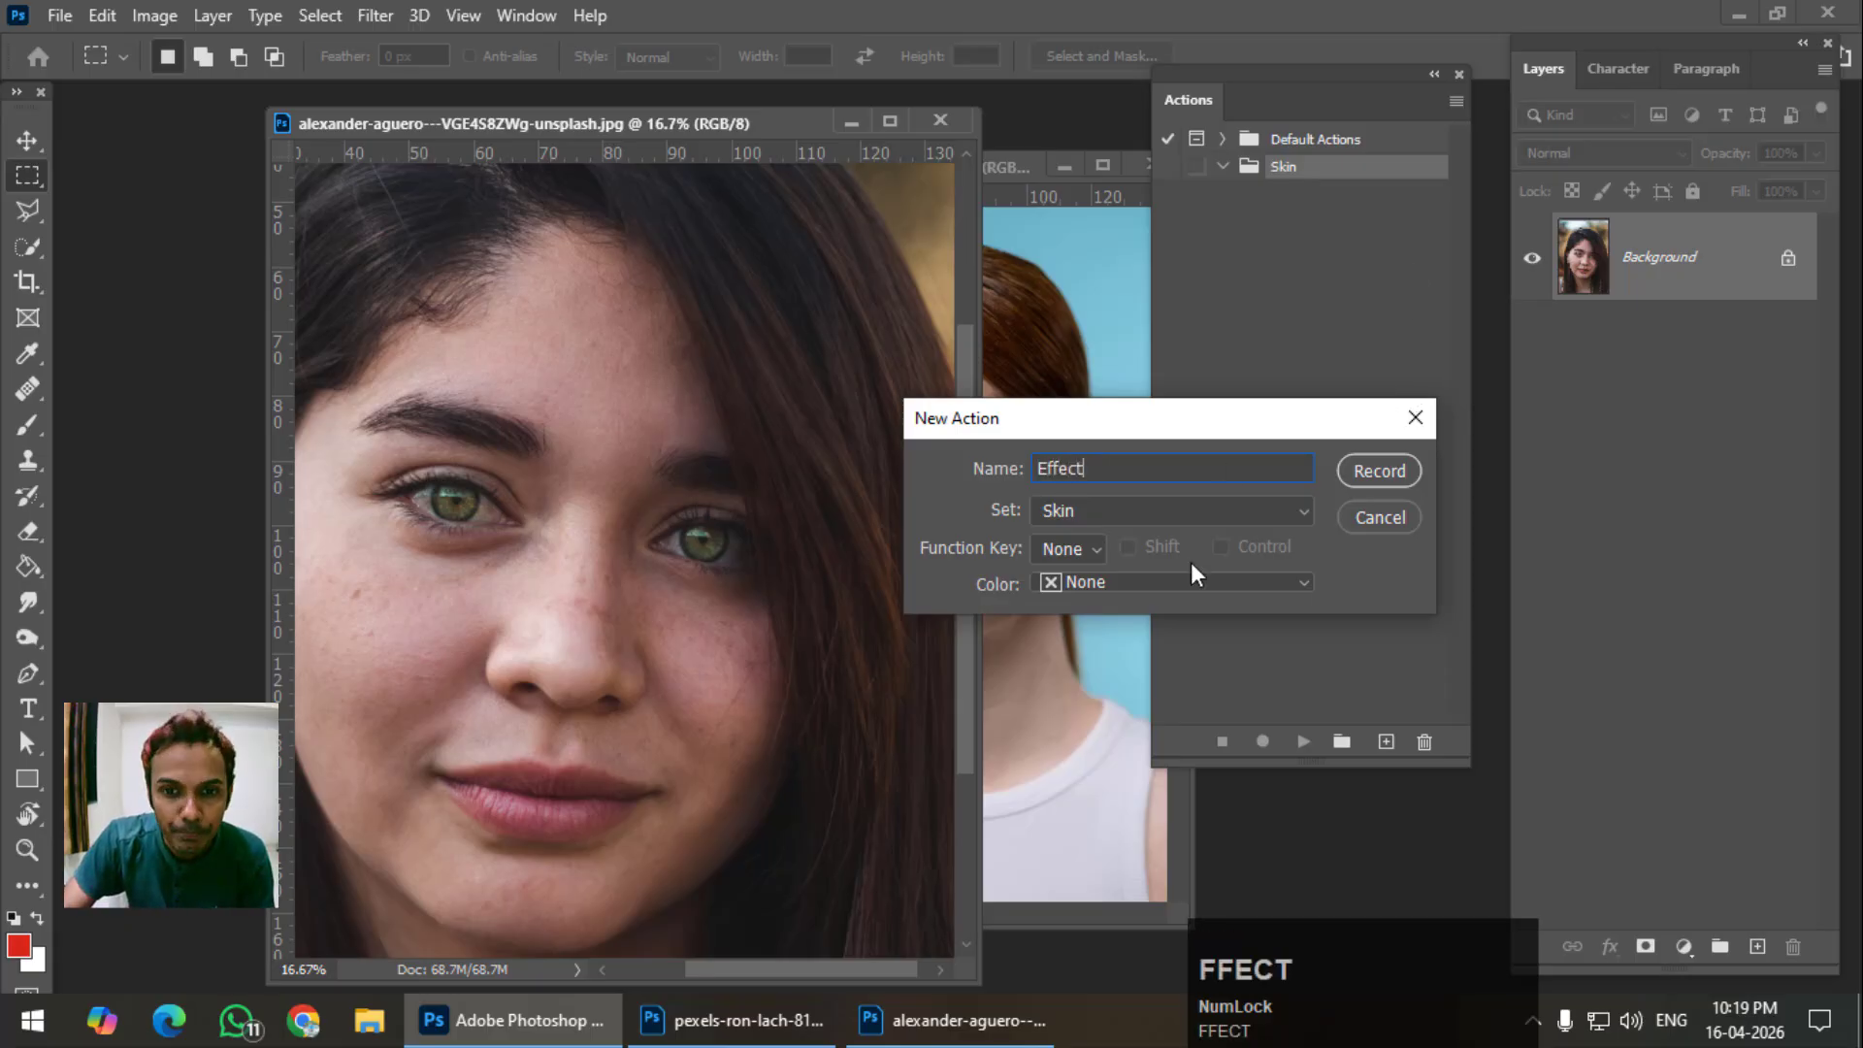
pyautogui.click(1068, 551)
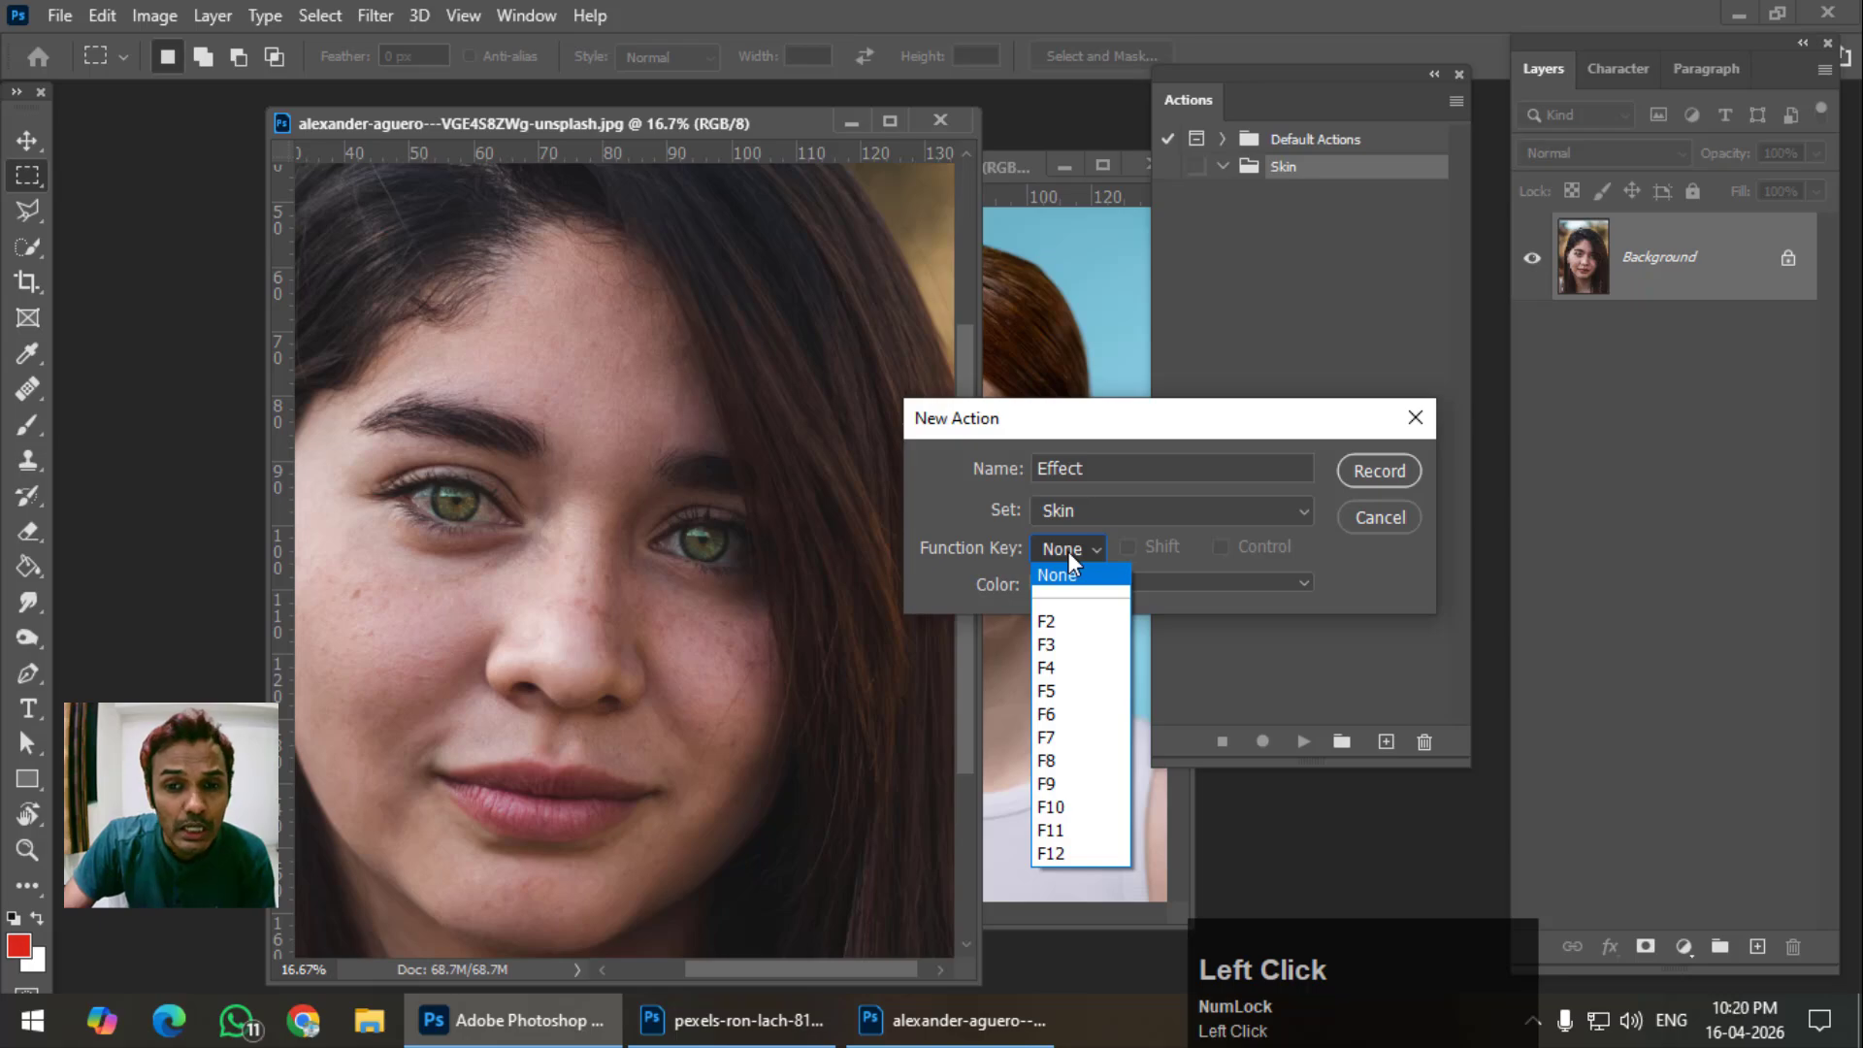
pyautogui.click(1068, 552)
pyautogui.click(1091, 579)
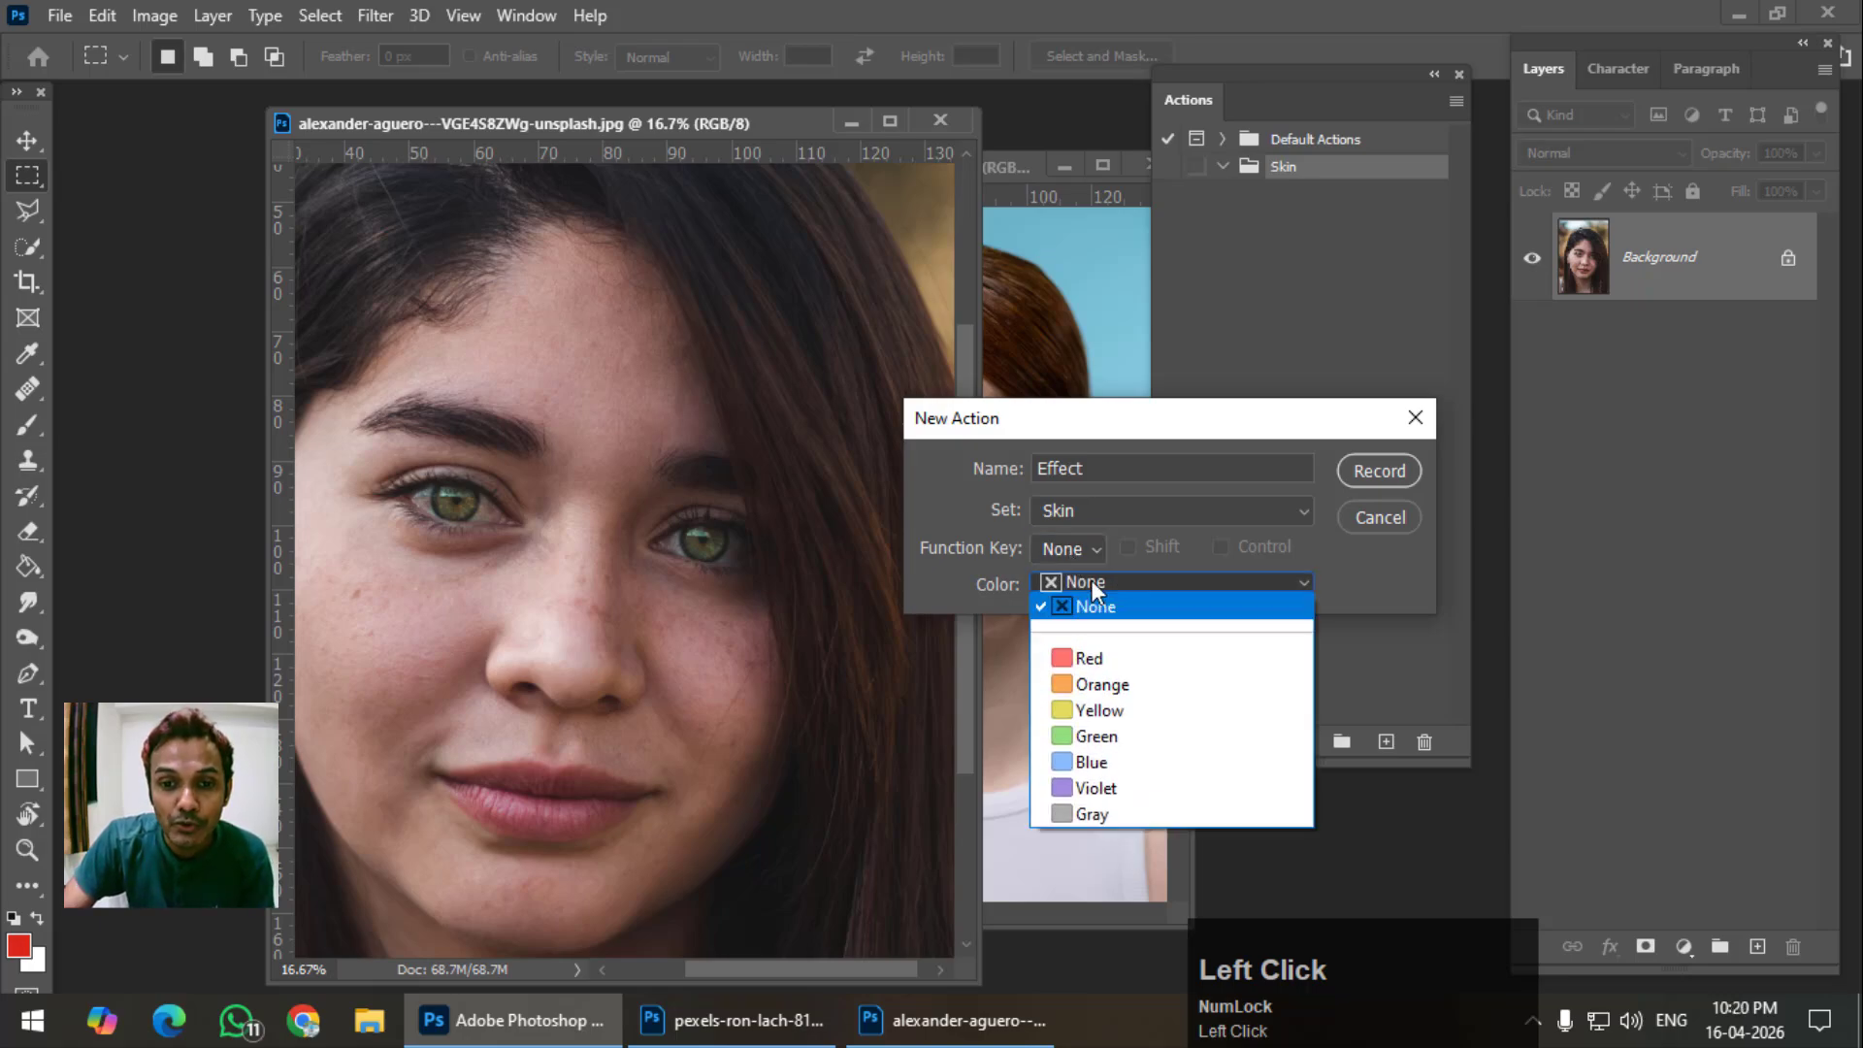
pyautogui.click(1093, 580)
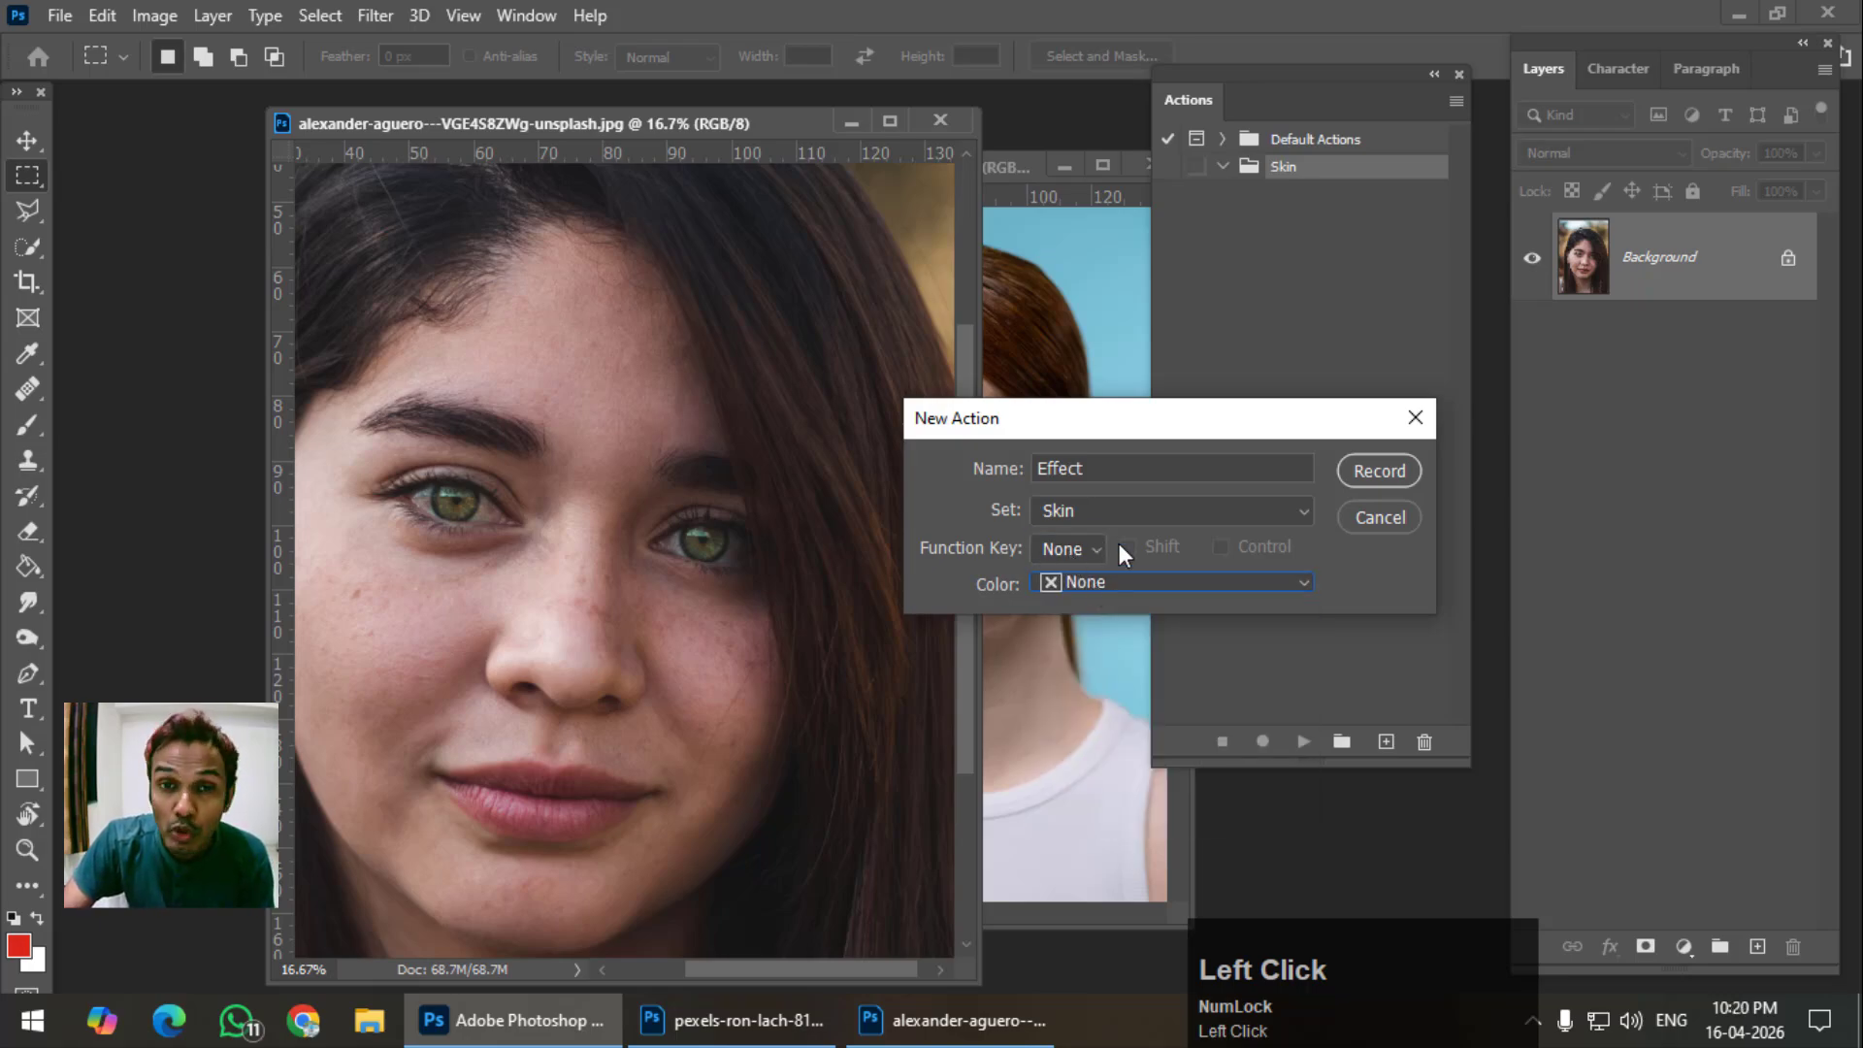
pyautogui.moveTo(1139, 417); pyautogui.dragTo(1083, 412)
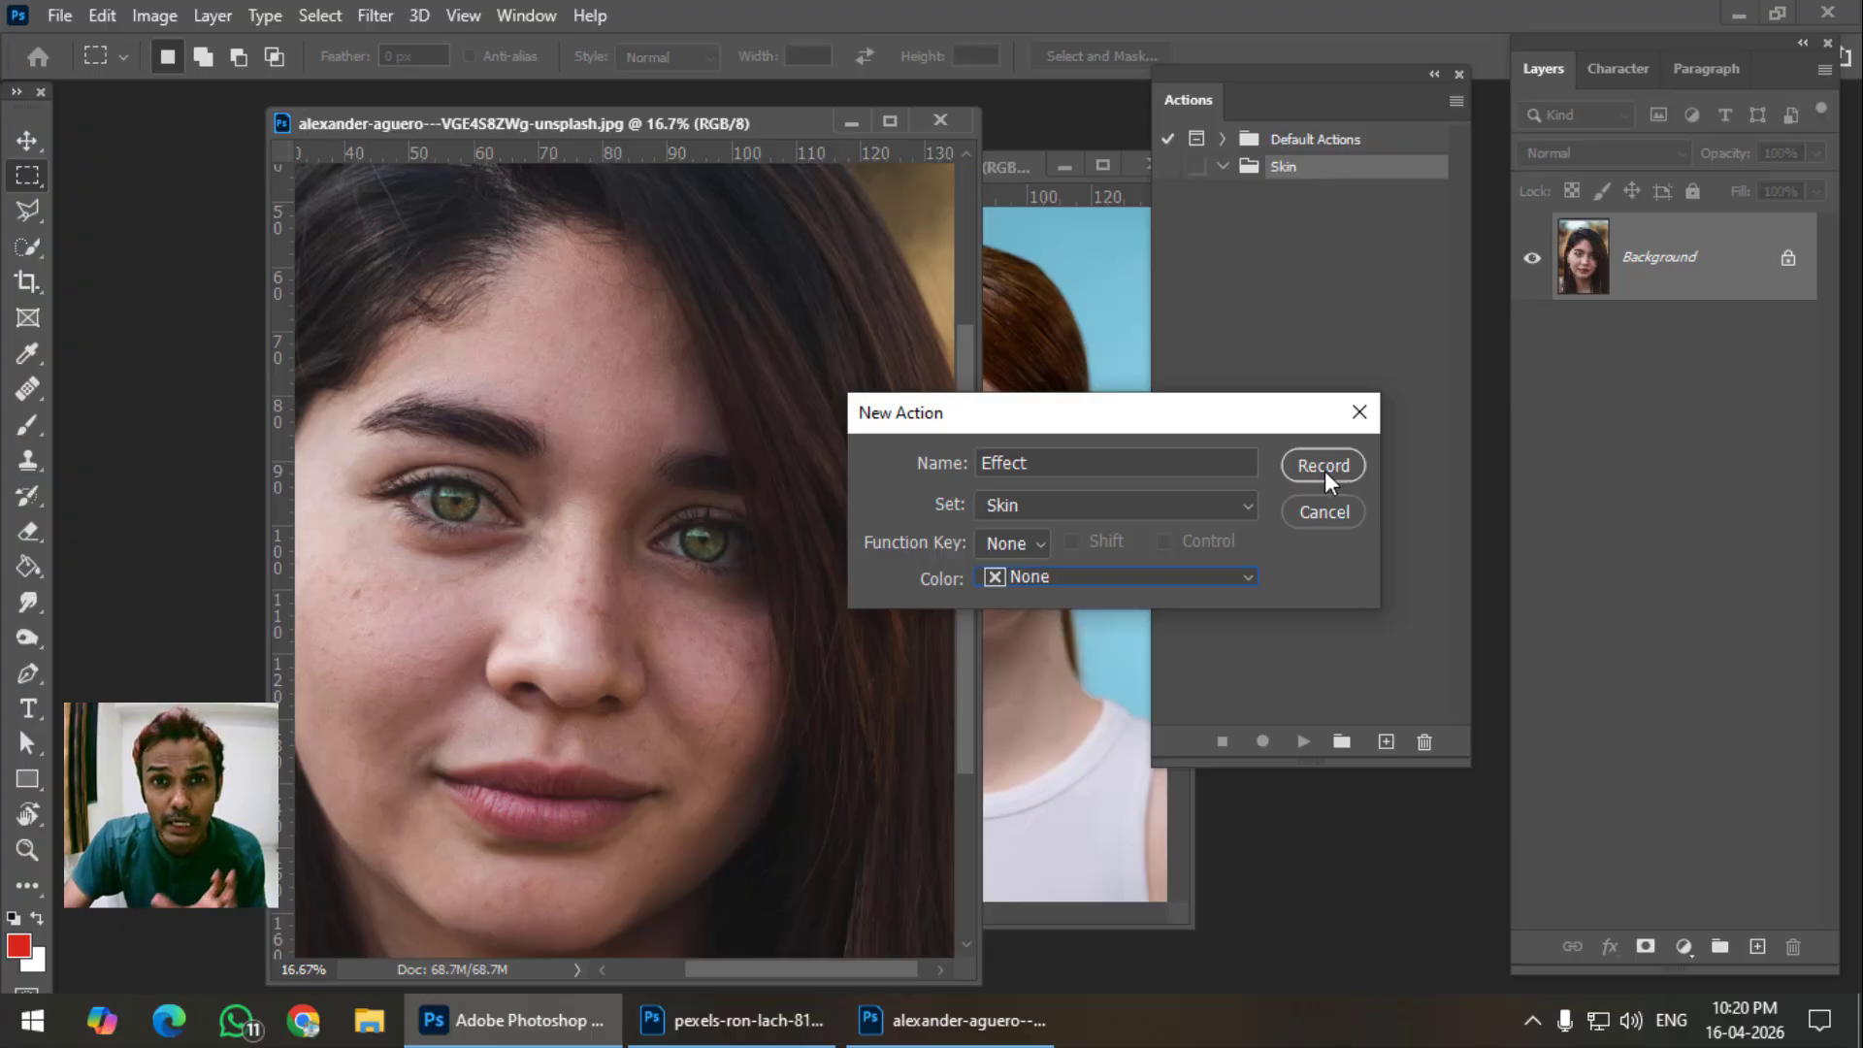
pyautogui.click(1316, 474)
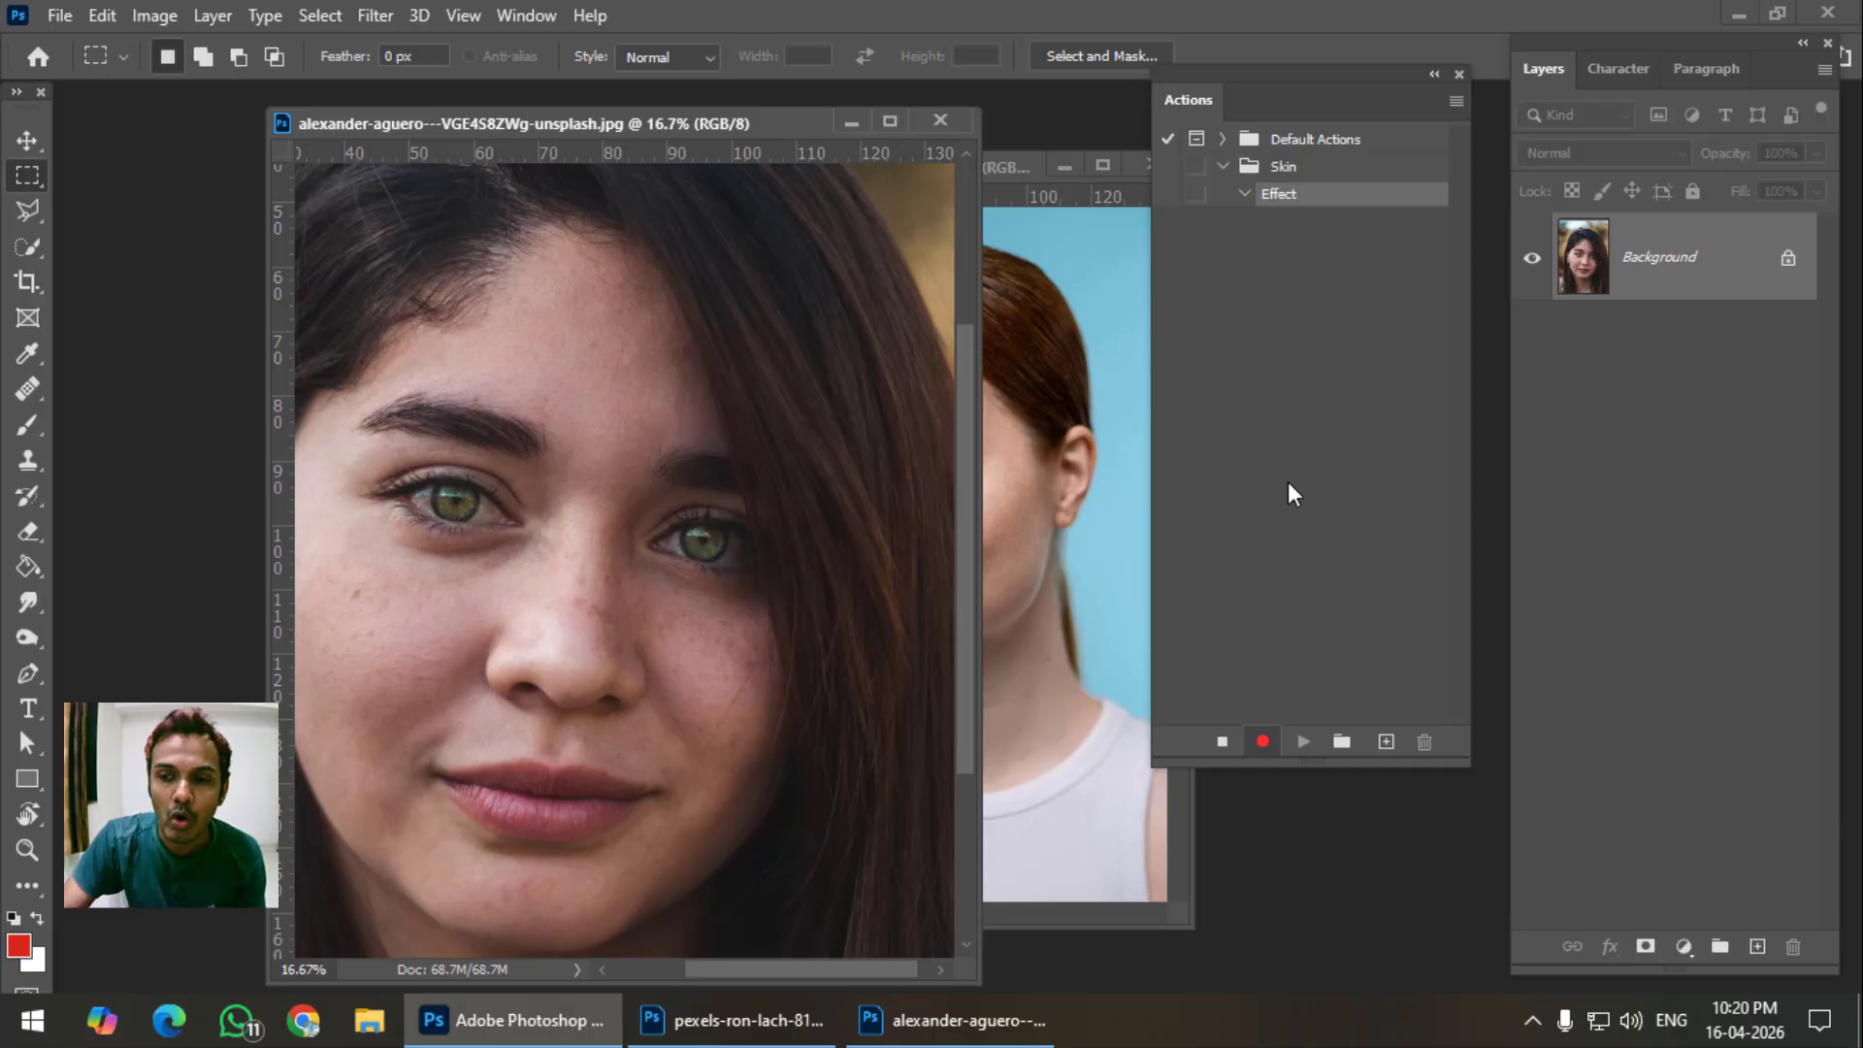
# Duplicate the Background layer with its default copy name as part of the recorded Effect action.
pyautogui.rightClick(1746, 288)
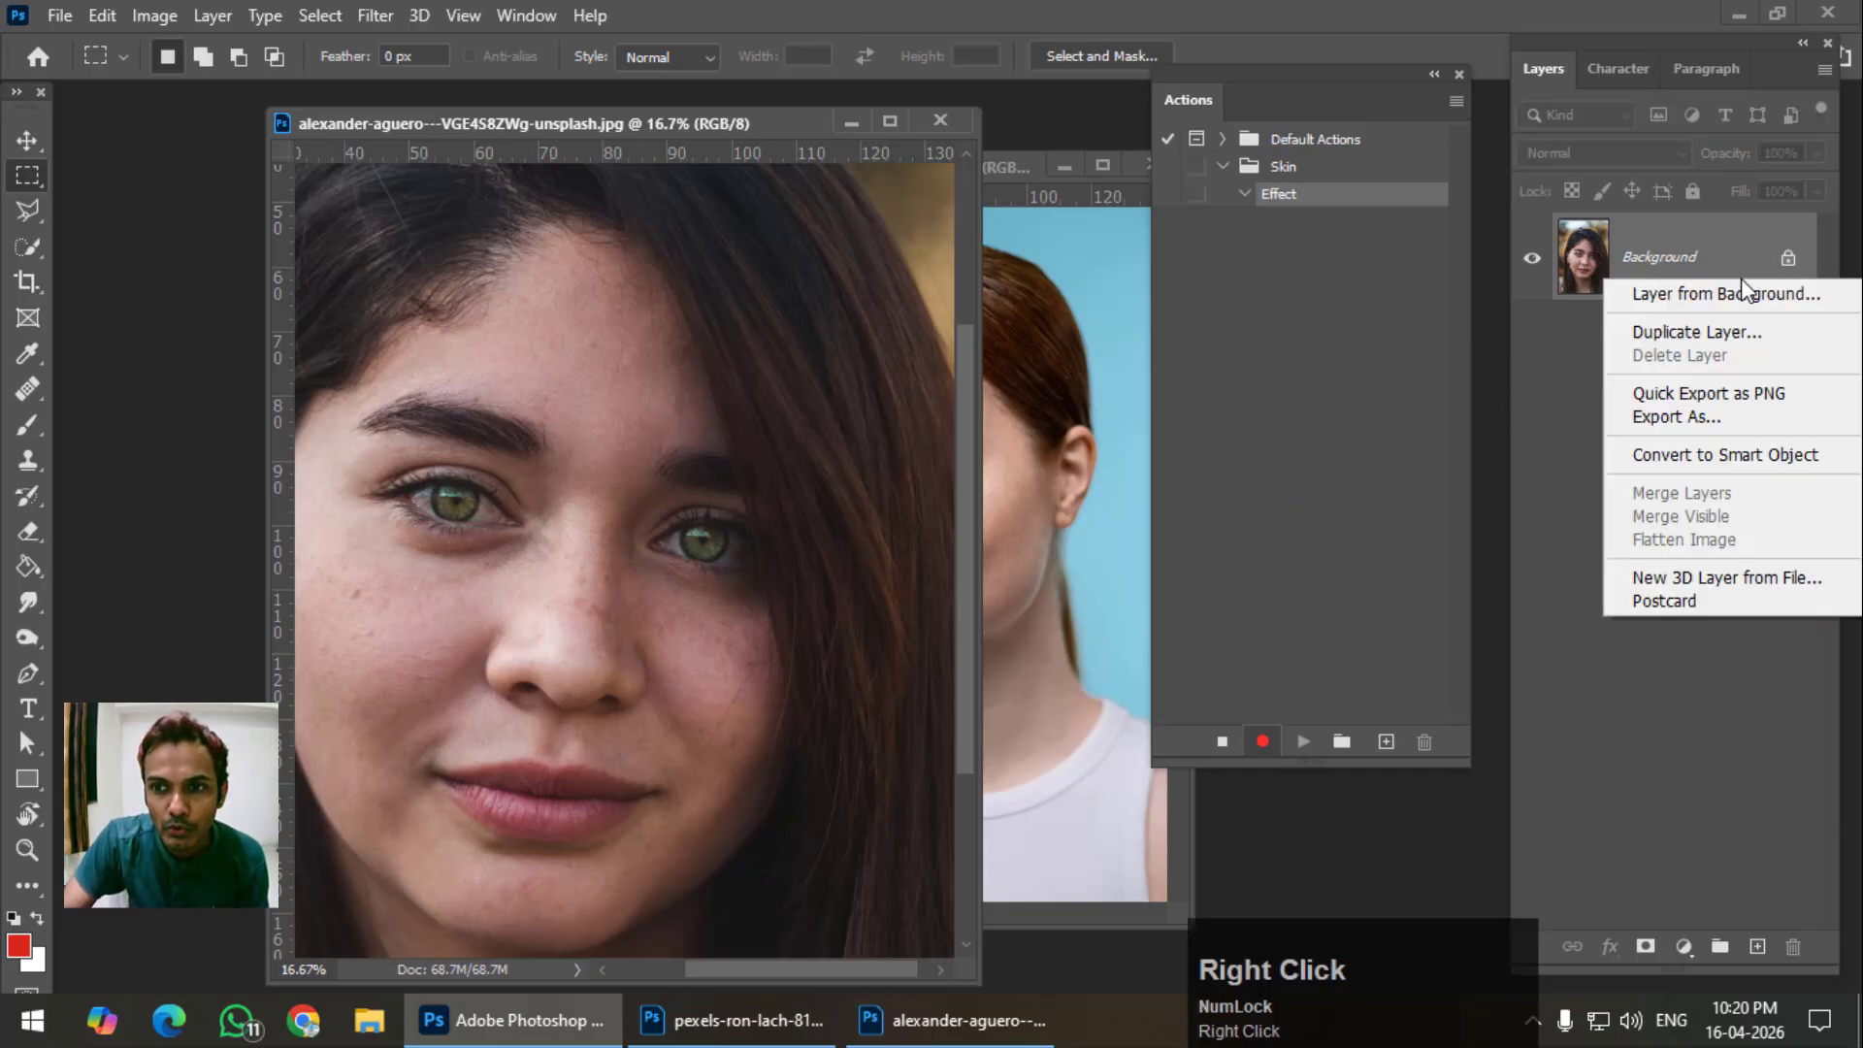
pyautogui.click(1744, 334)
pyautogui.click(1168, 270)
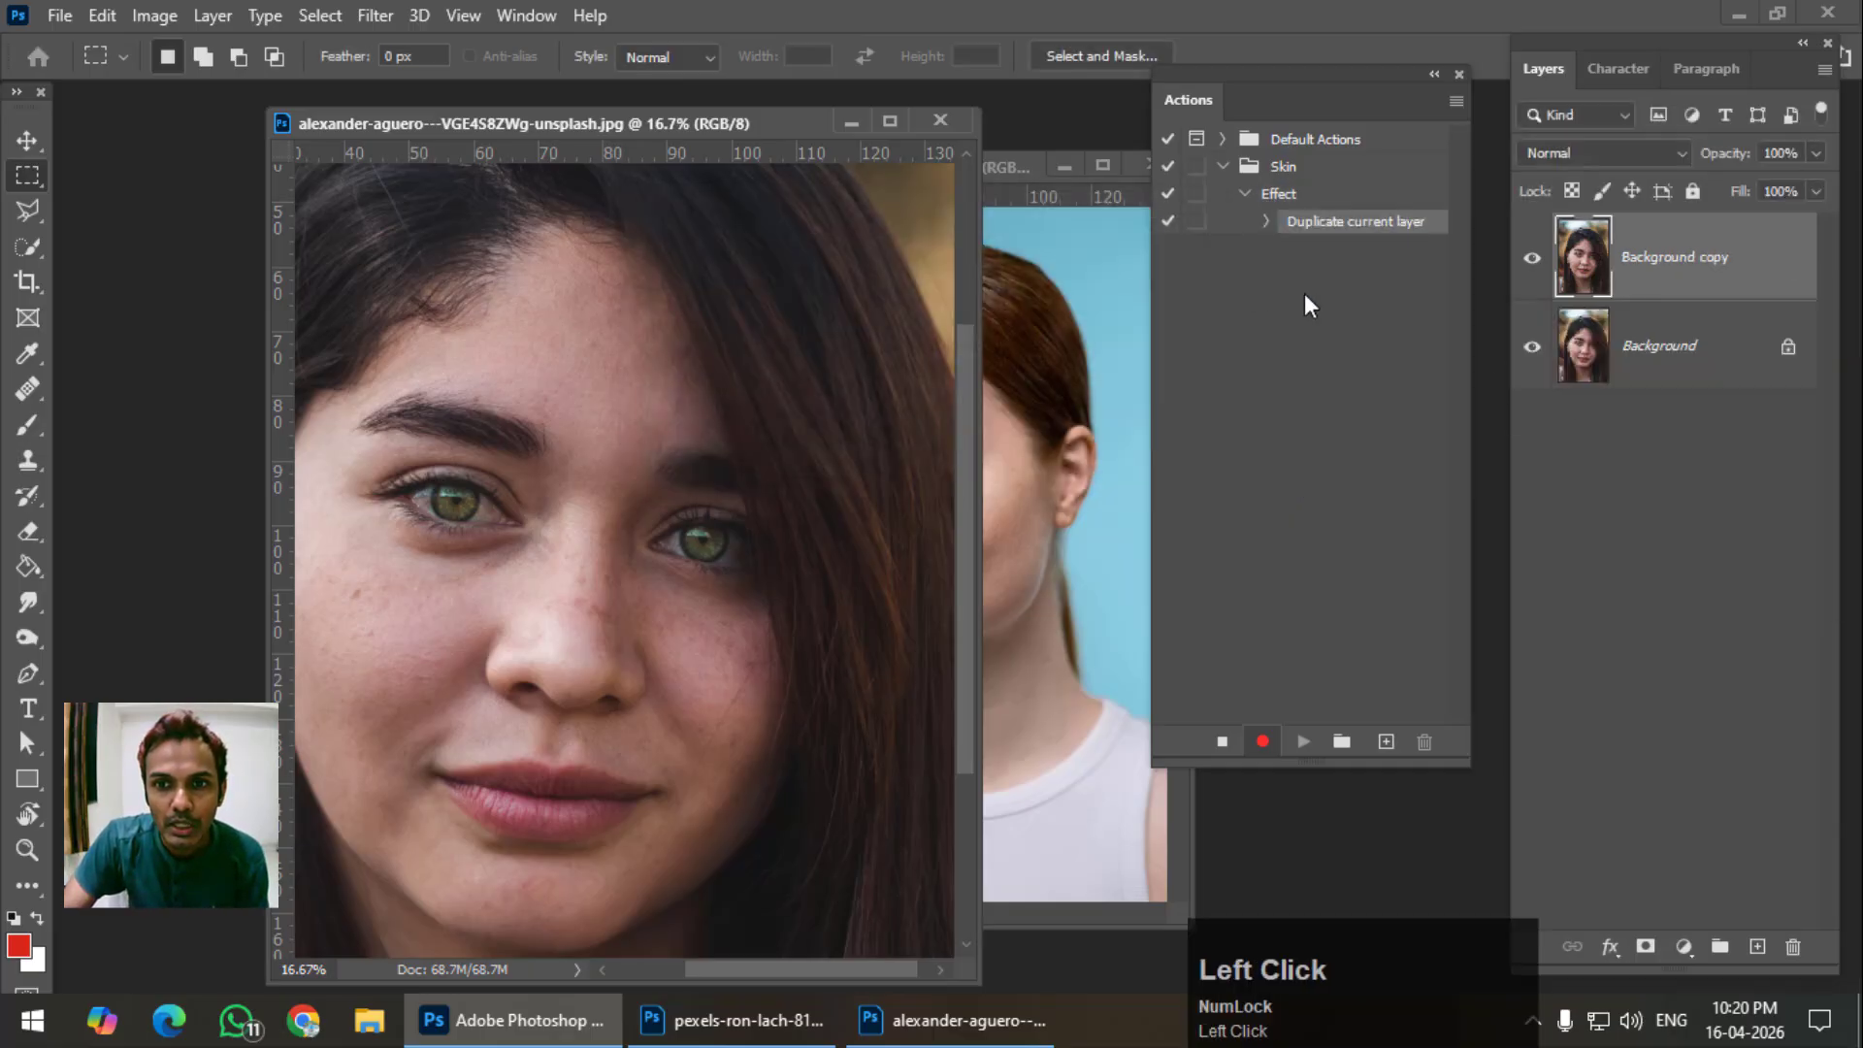
# Duplicate the Background copy layer with its default name while the Effect action is recording.
pyautogui.rightClick(1754, 290)
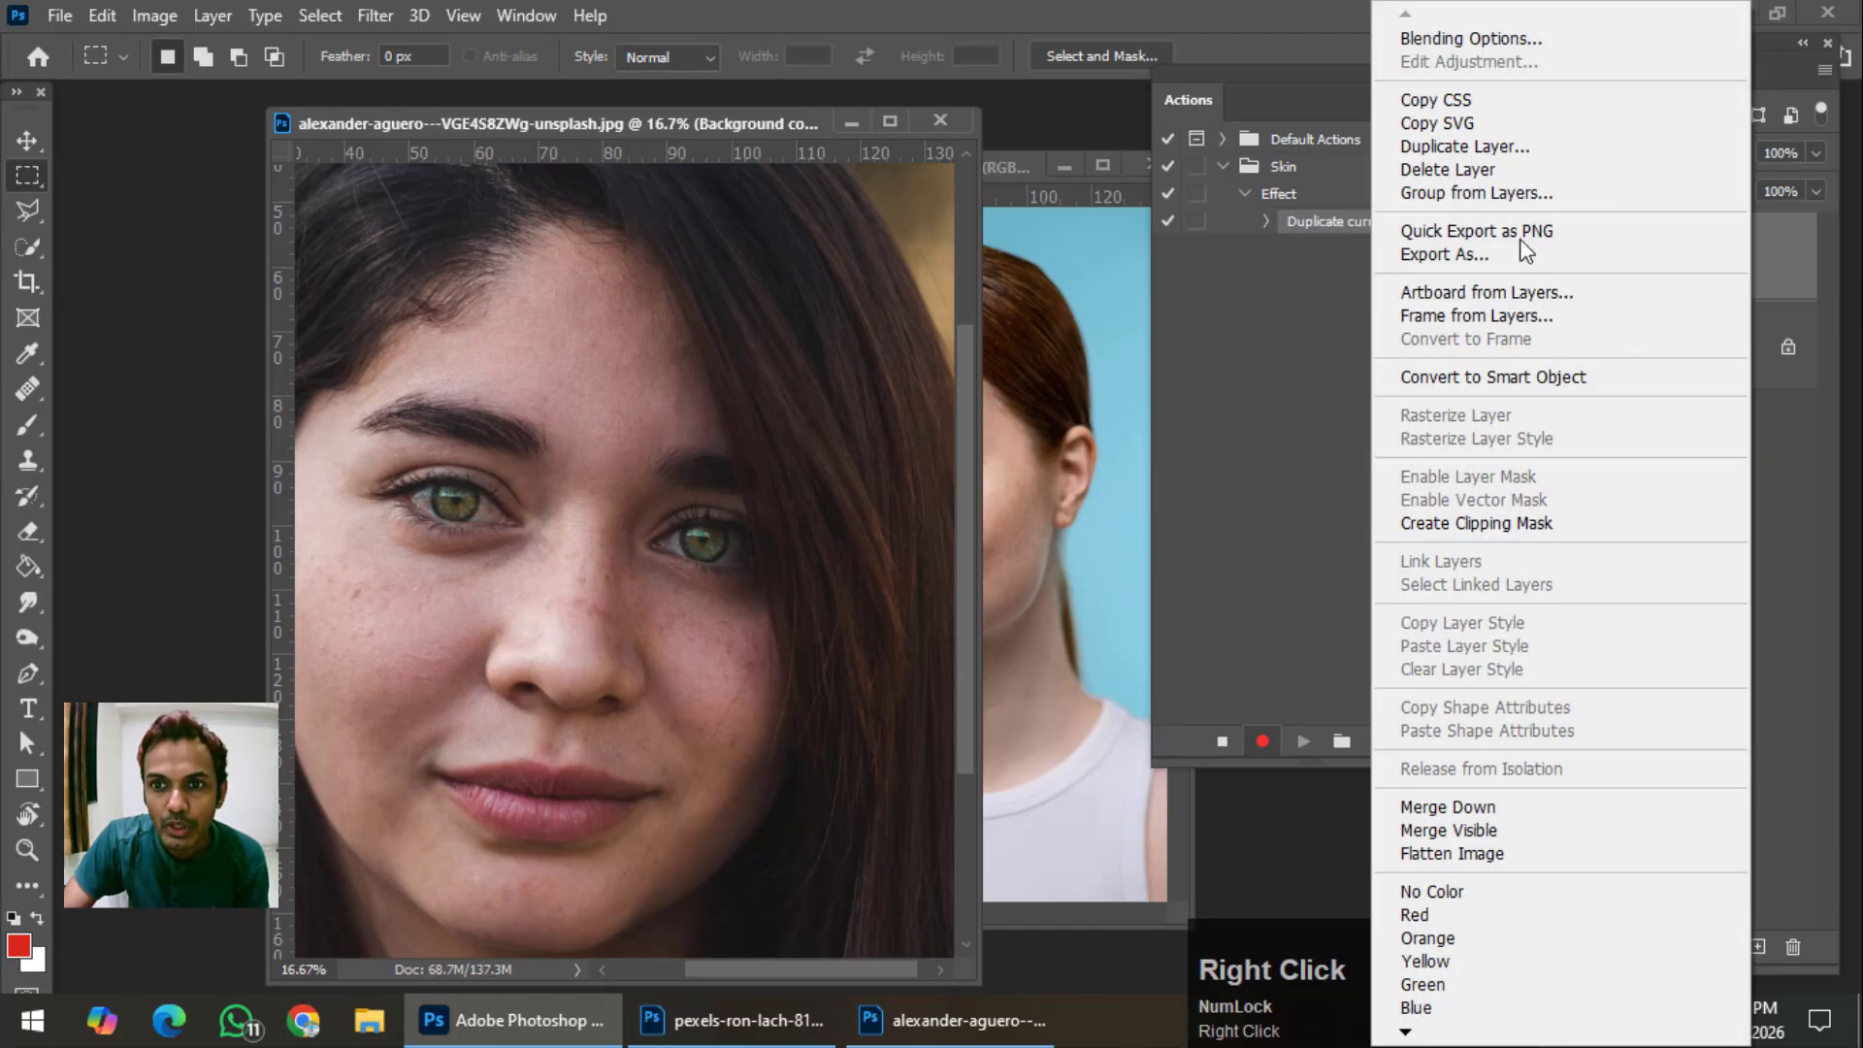
pyautogui.click(1519, 146)
pyautogui.click(1178, 256)
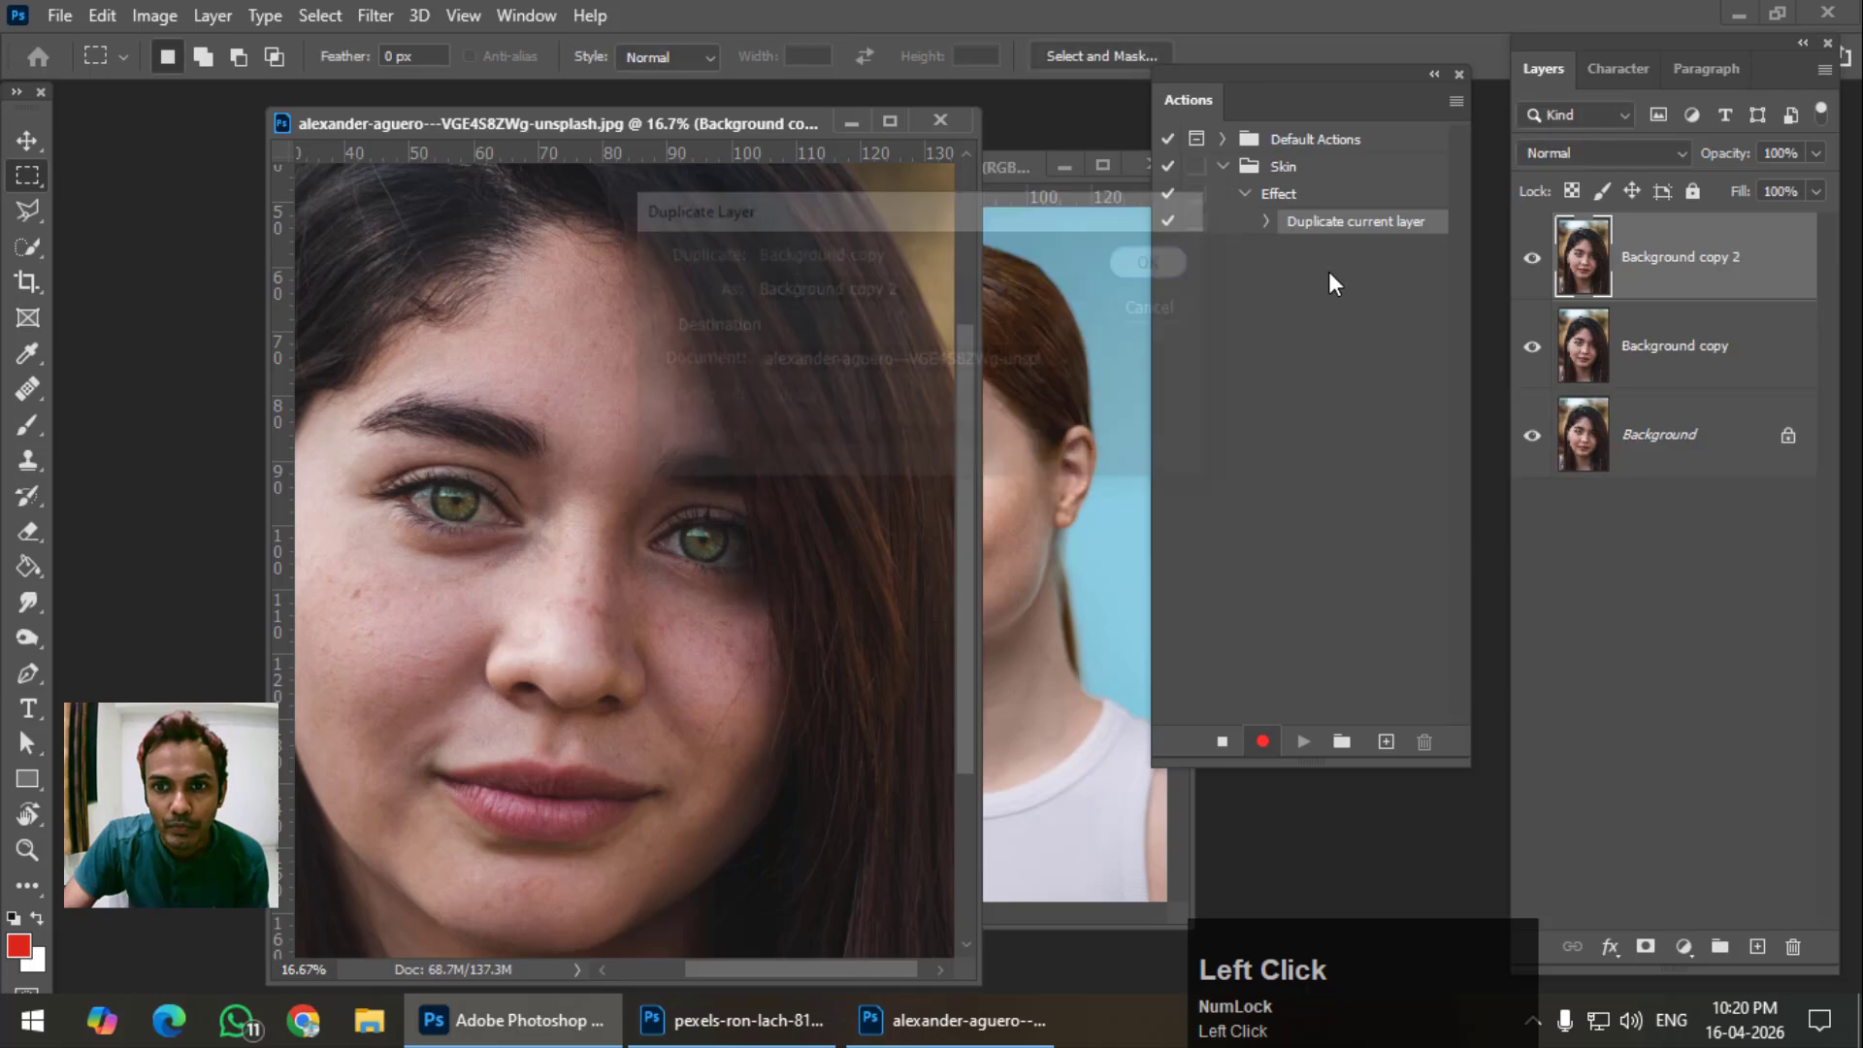
# Convert both Background copy and Background copy 2 to smart objects.
pyautogui.click(1791, 368)
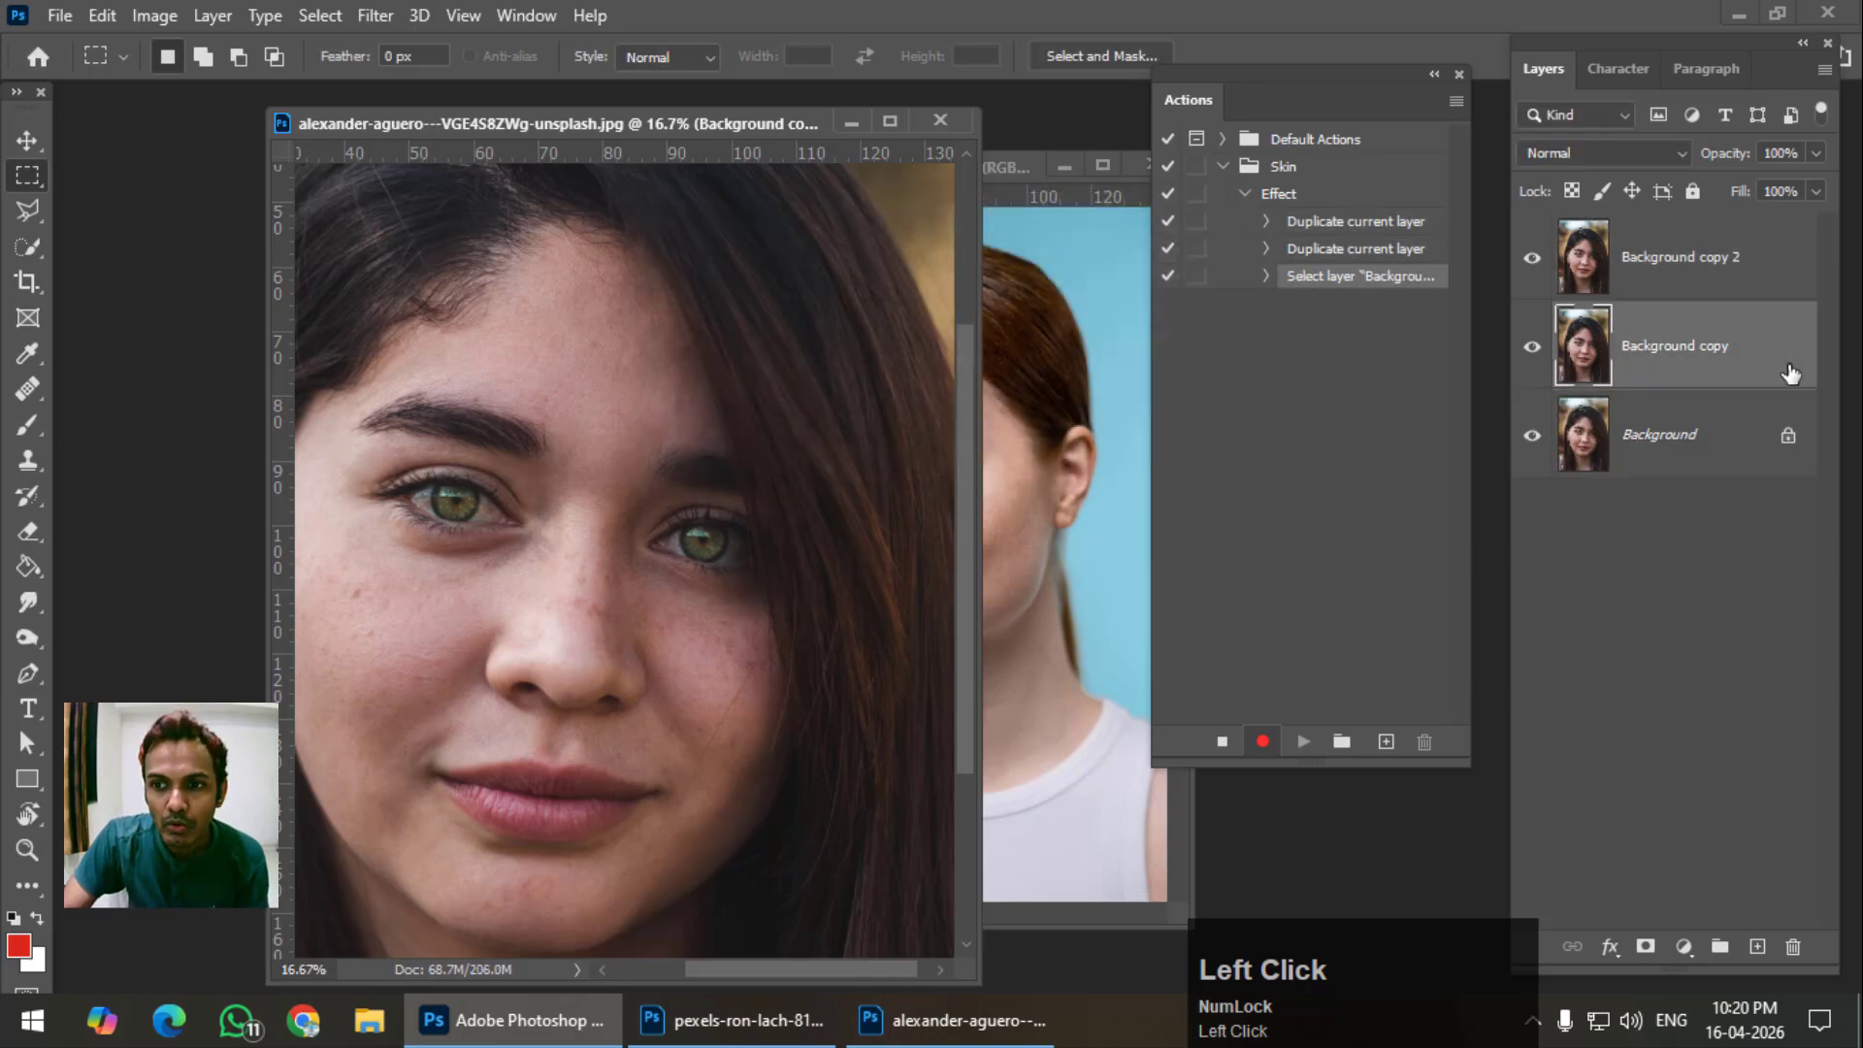
pyautogui.rightClick(1791, 364)
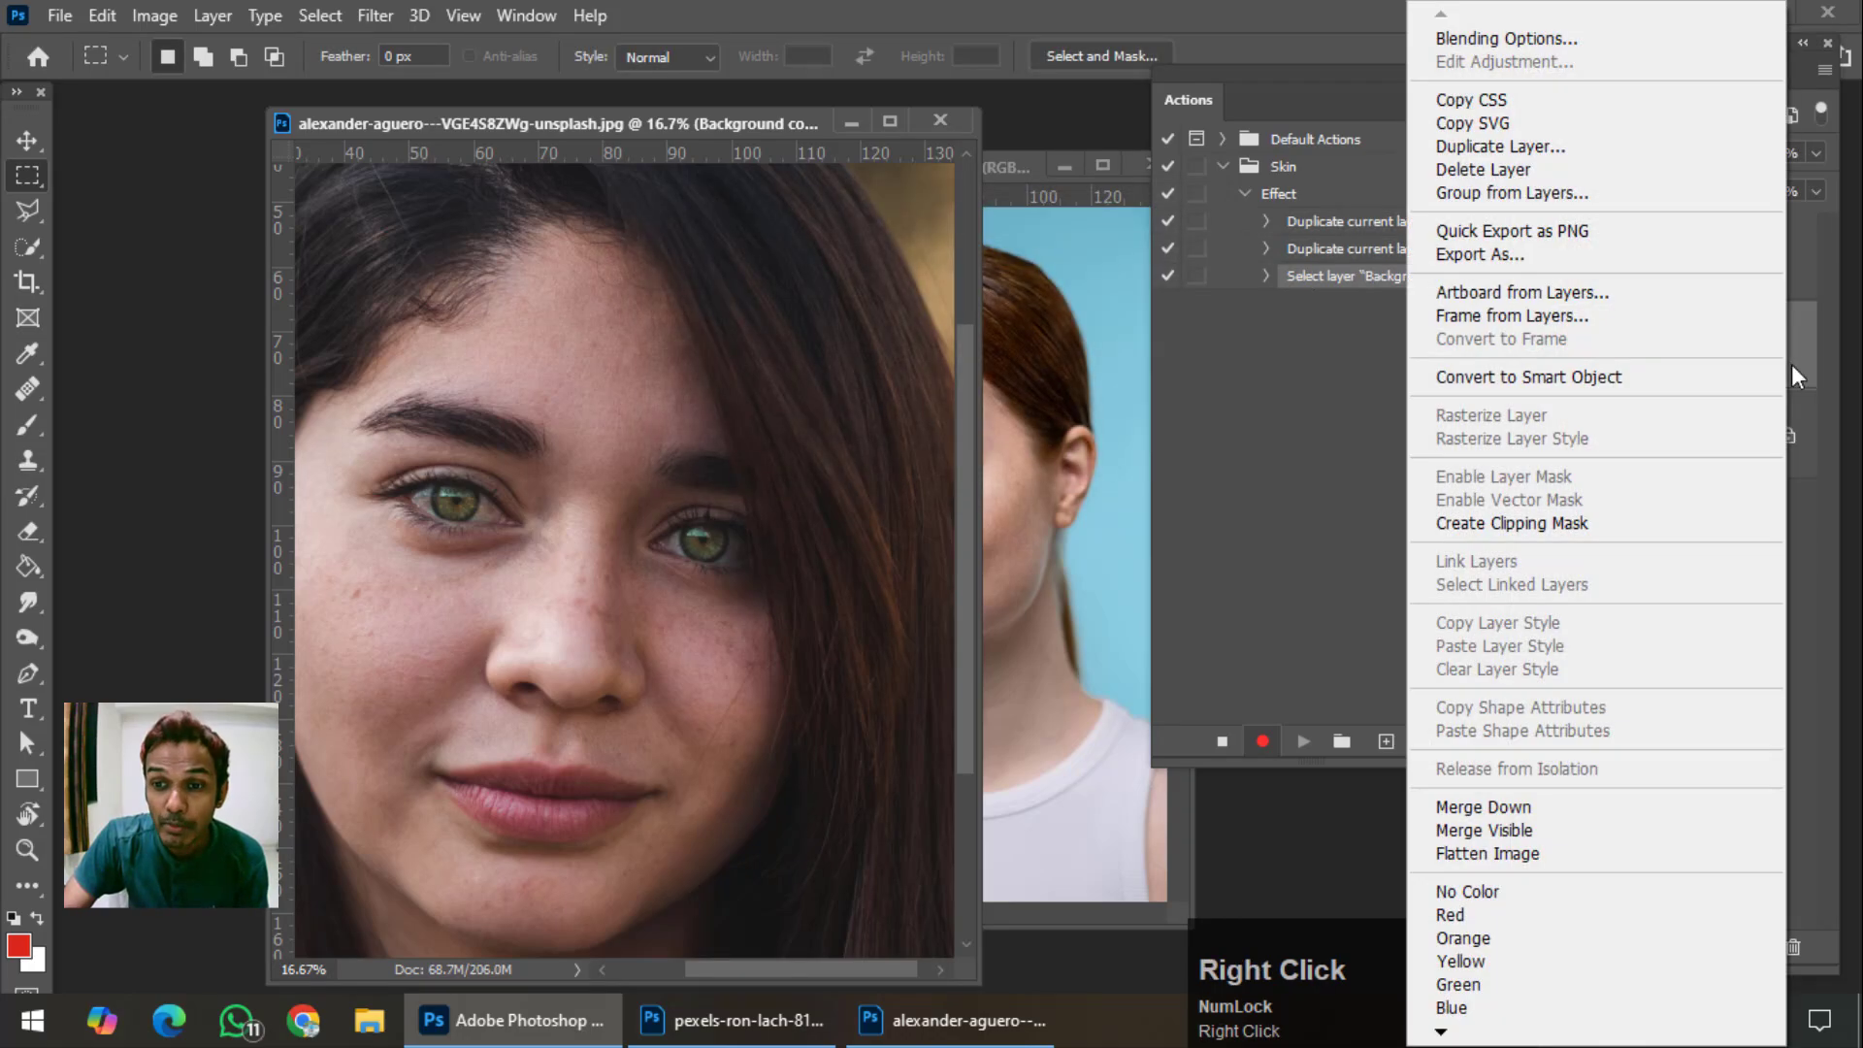
pyautogui.click(1529, 378)
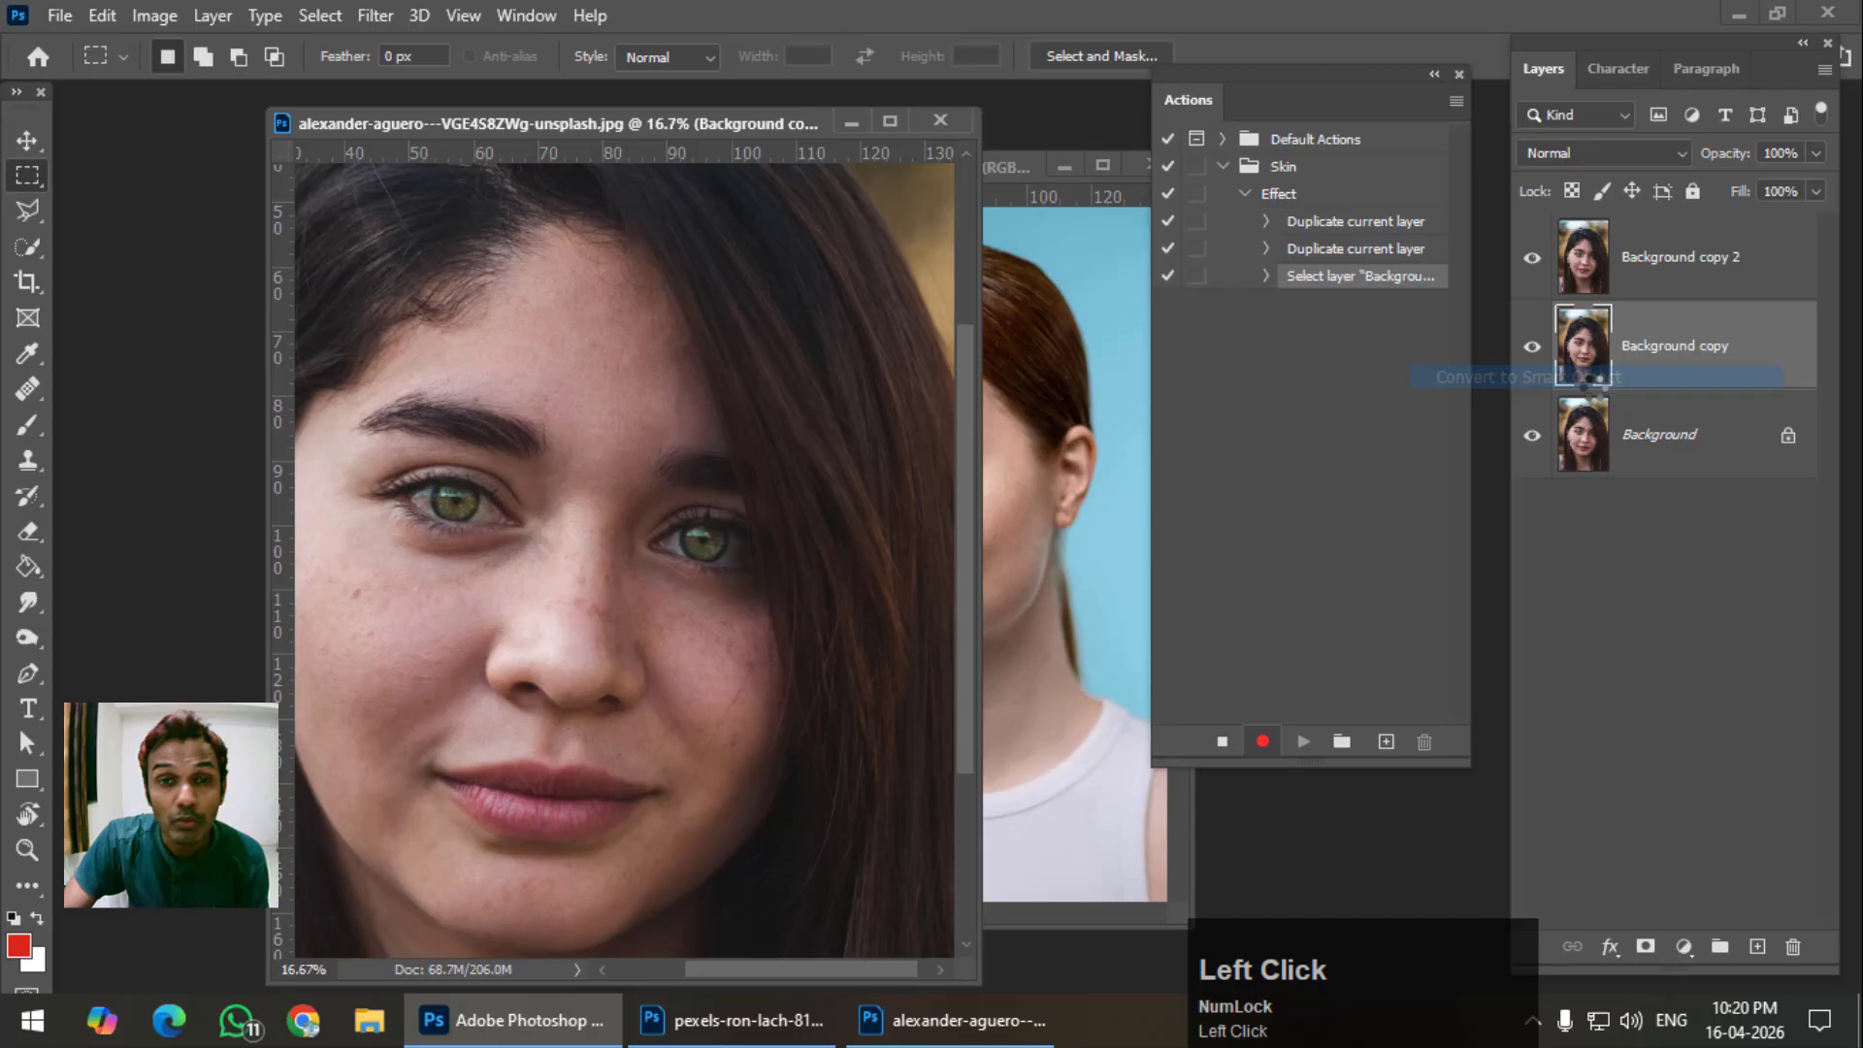
pyautogui.rightClick(1773, 289)
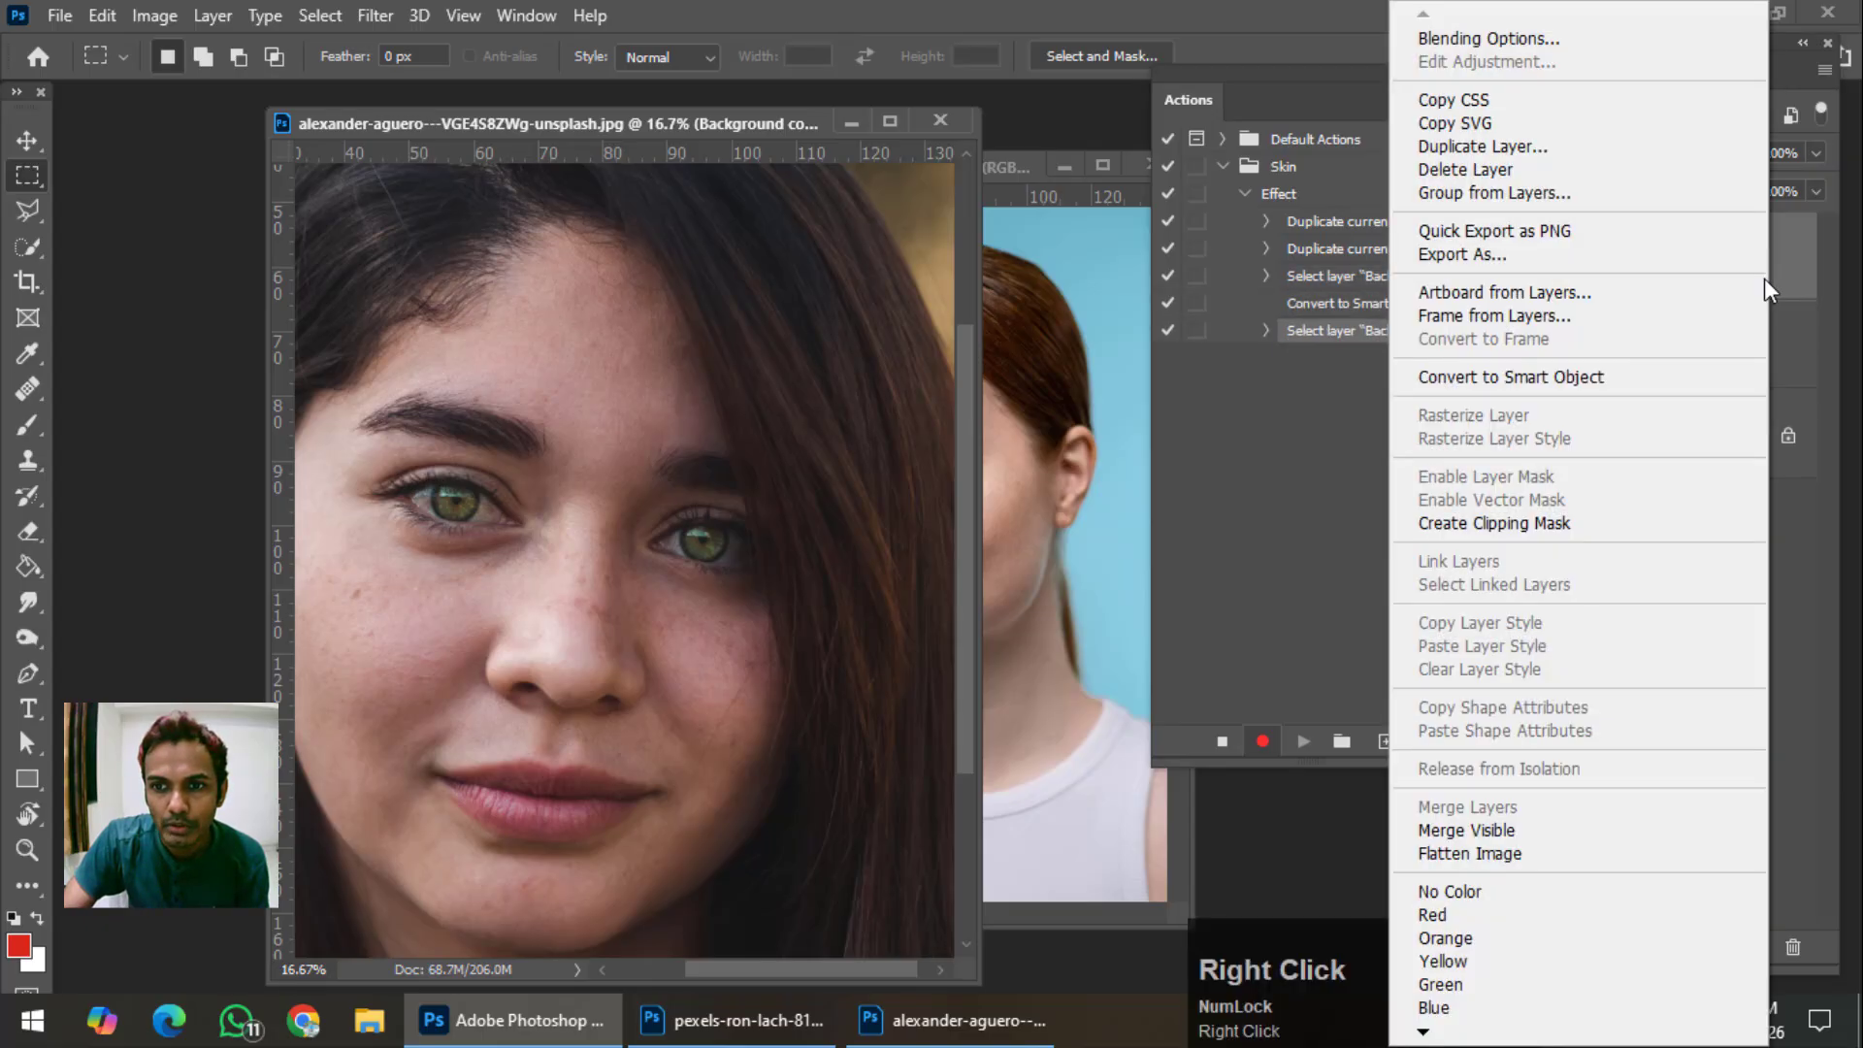
pyautogui.click(1580, 373)
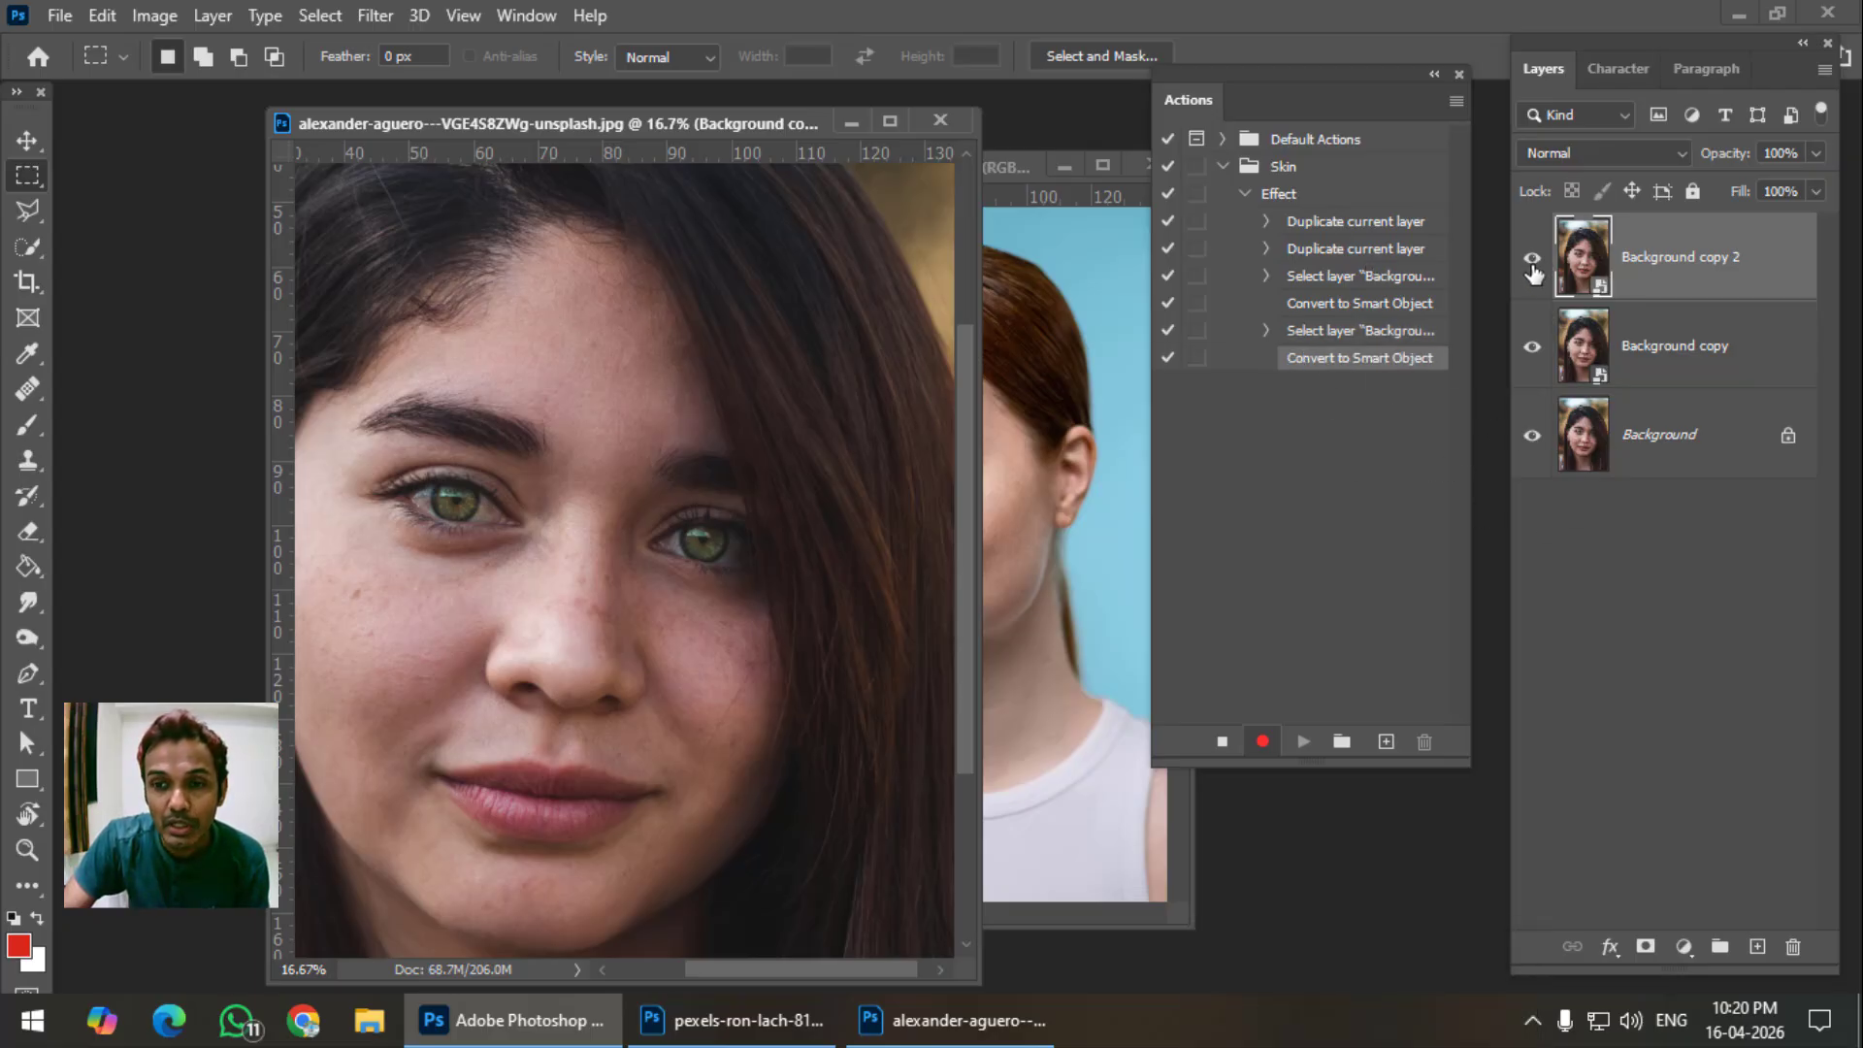
# Hide Background copy 2 and apply a Gaussian Blur with a 31.8-pixel radius to Background copy.
pyautogui.click(1532, 264)
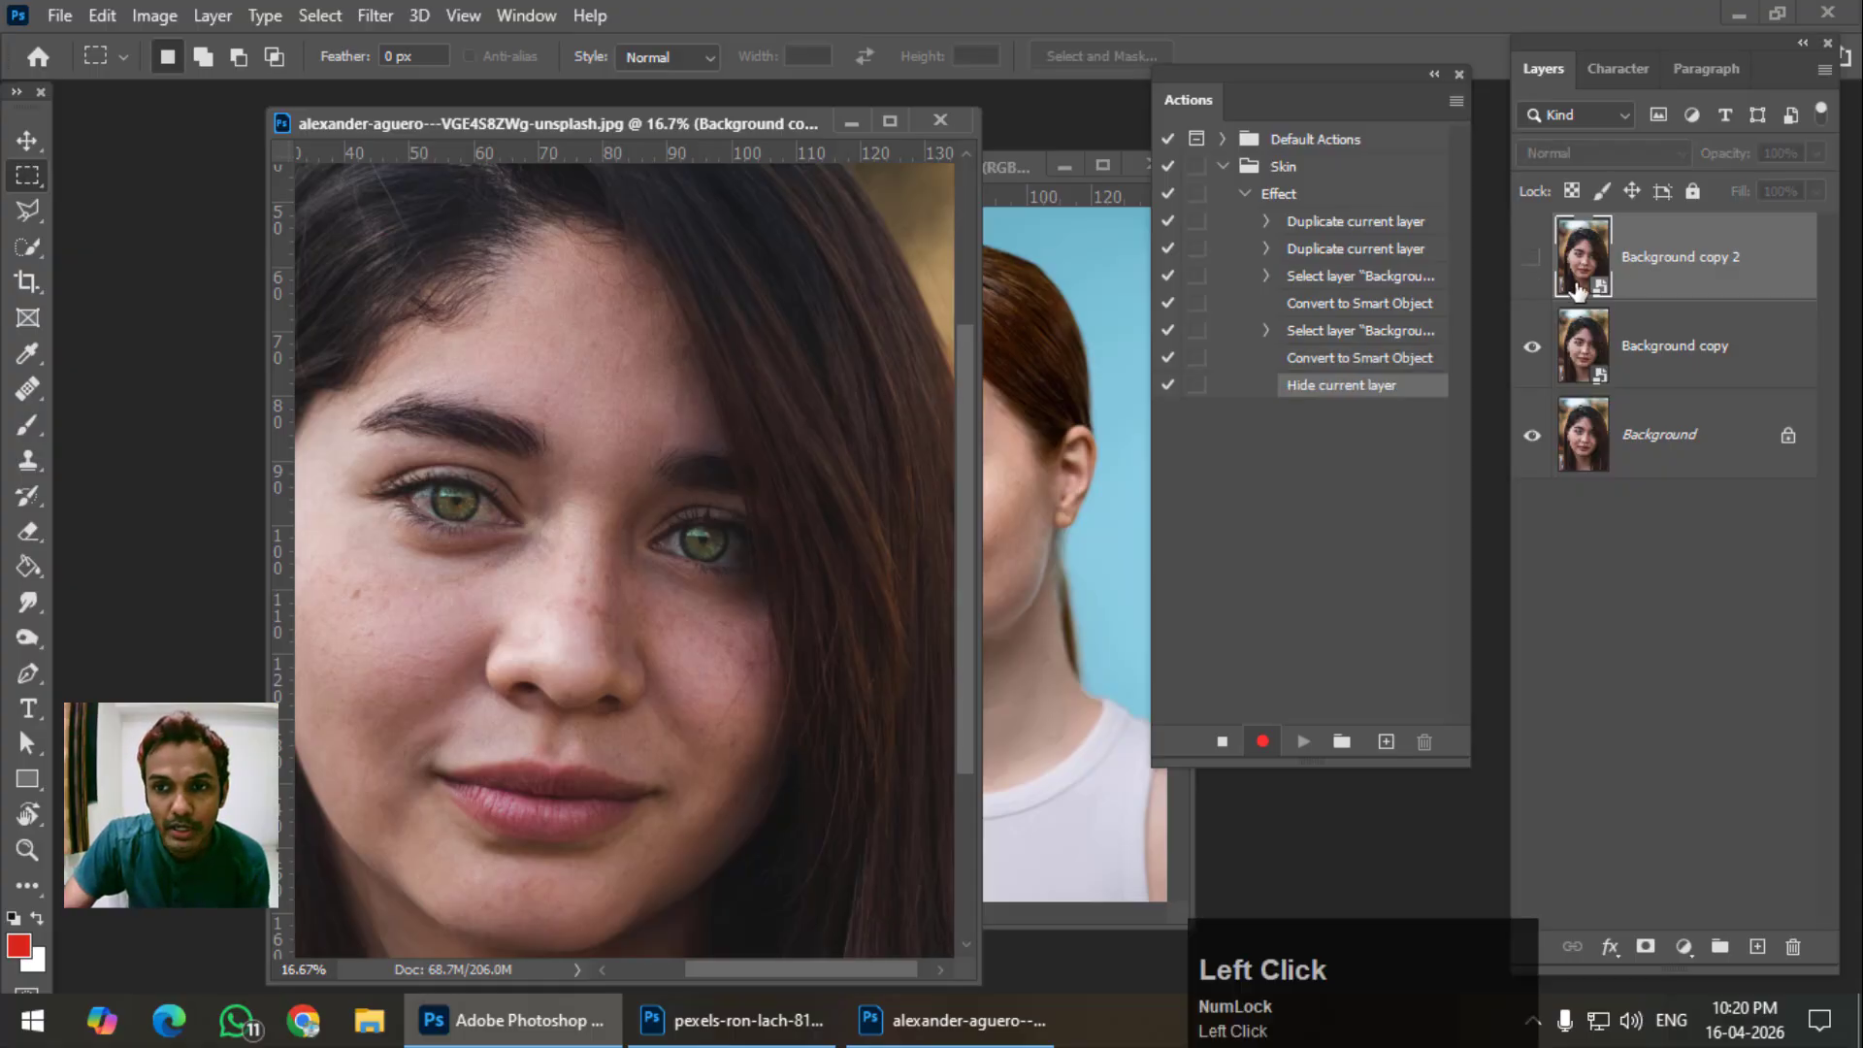
pyautogui.click(1674, 375)
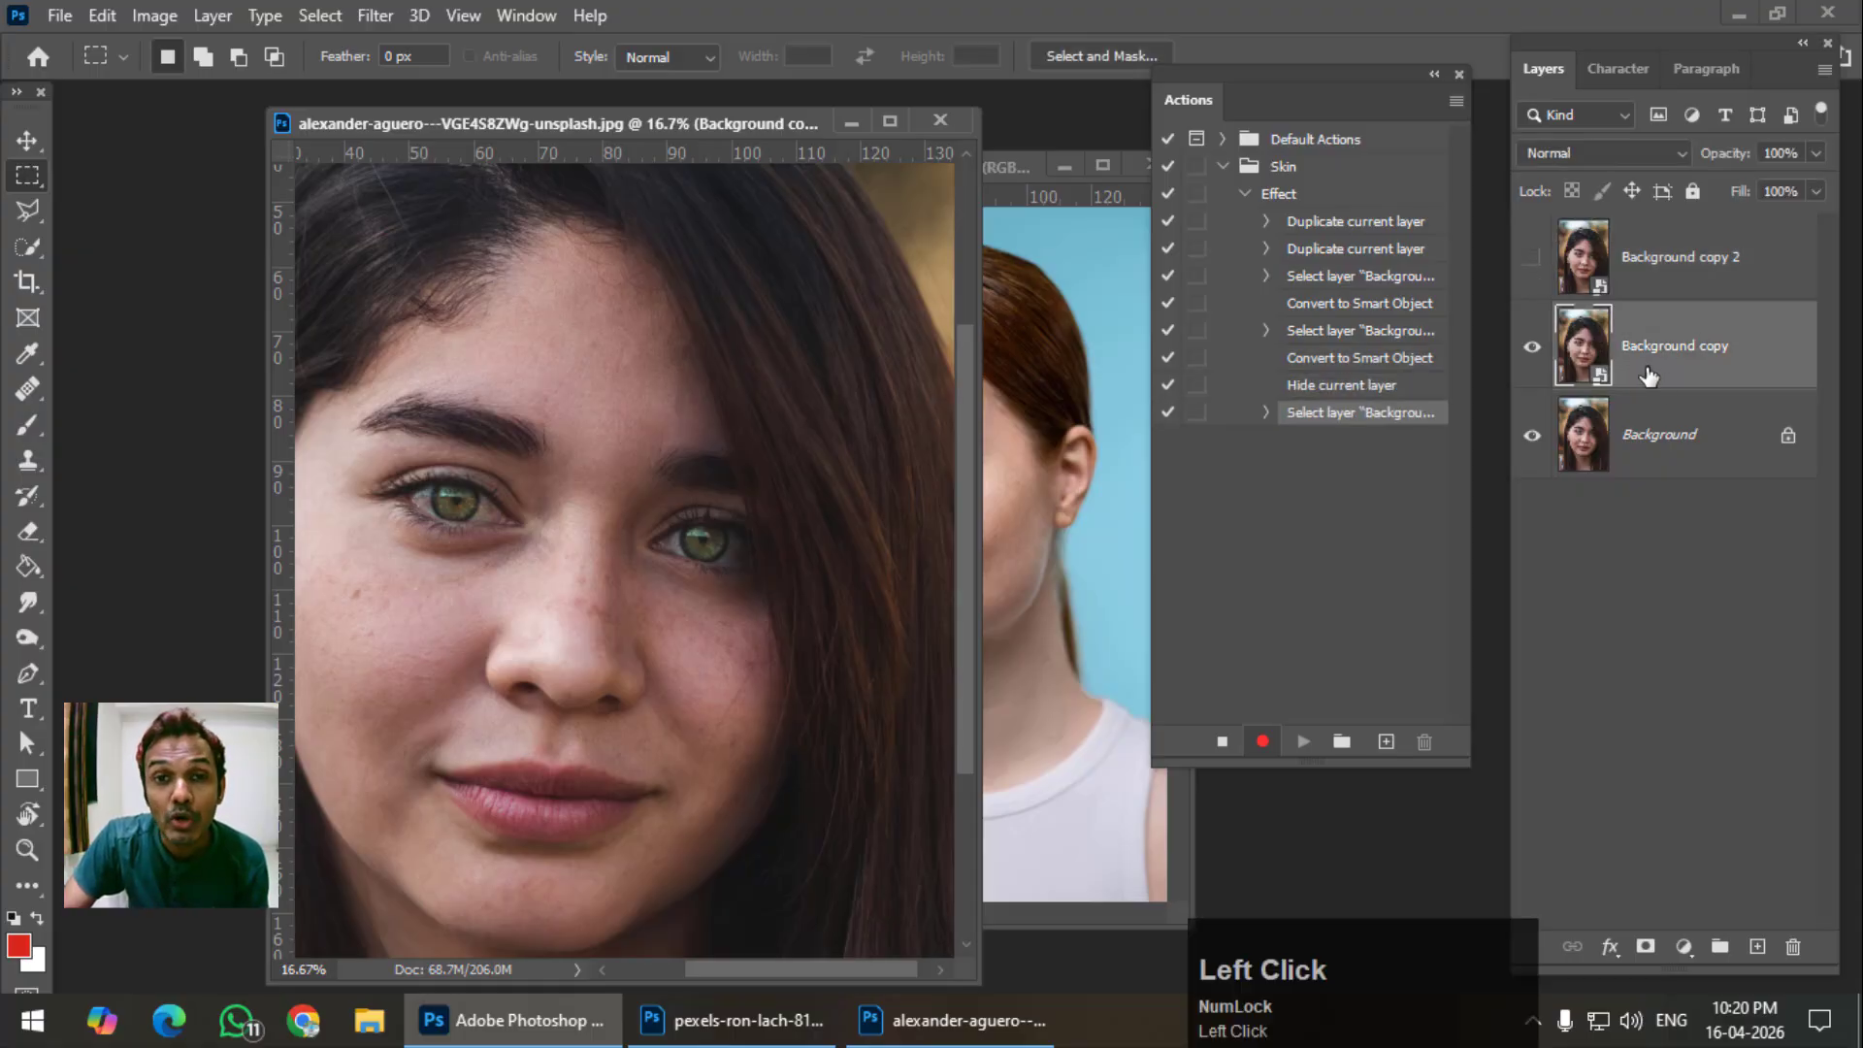
pyautogui.click(374, 15)
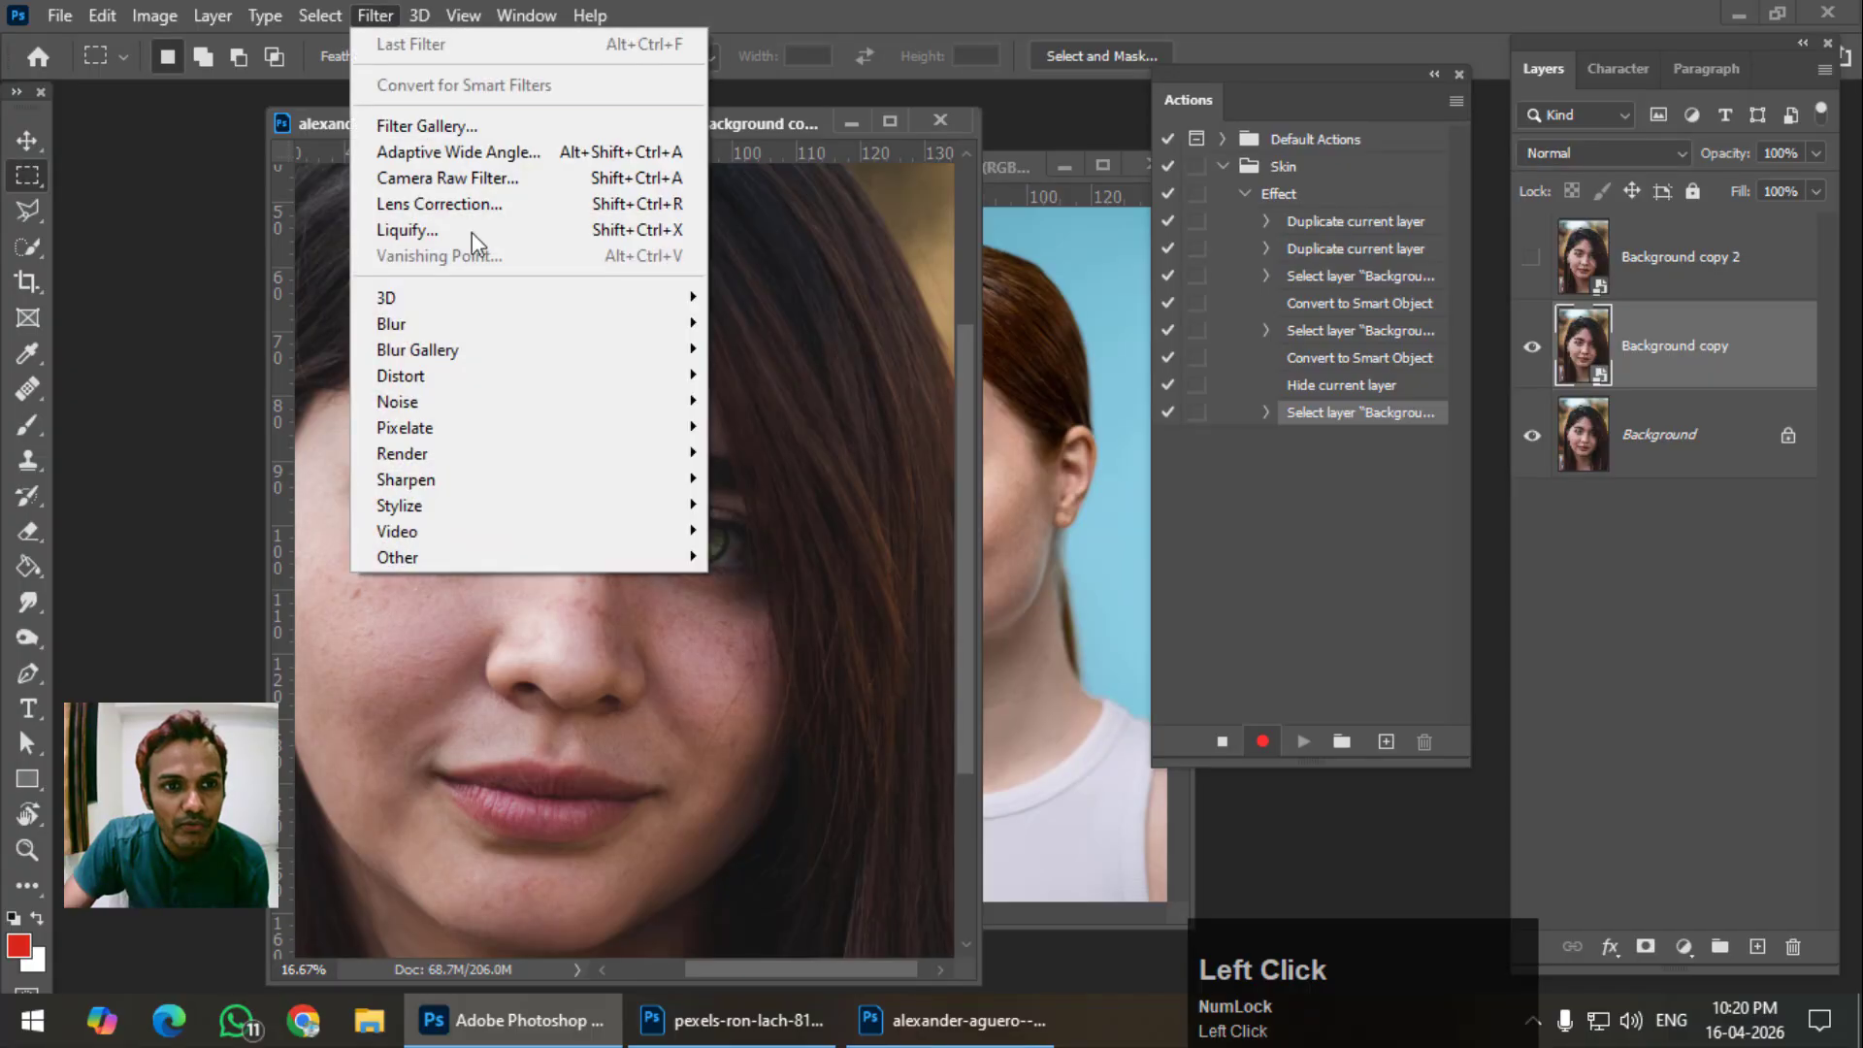
pyautogui.moveTo(496, 330)
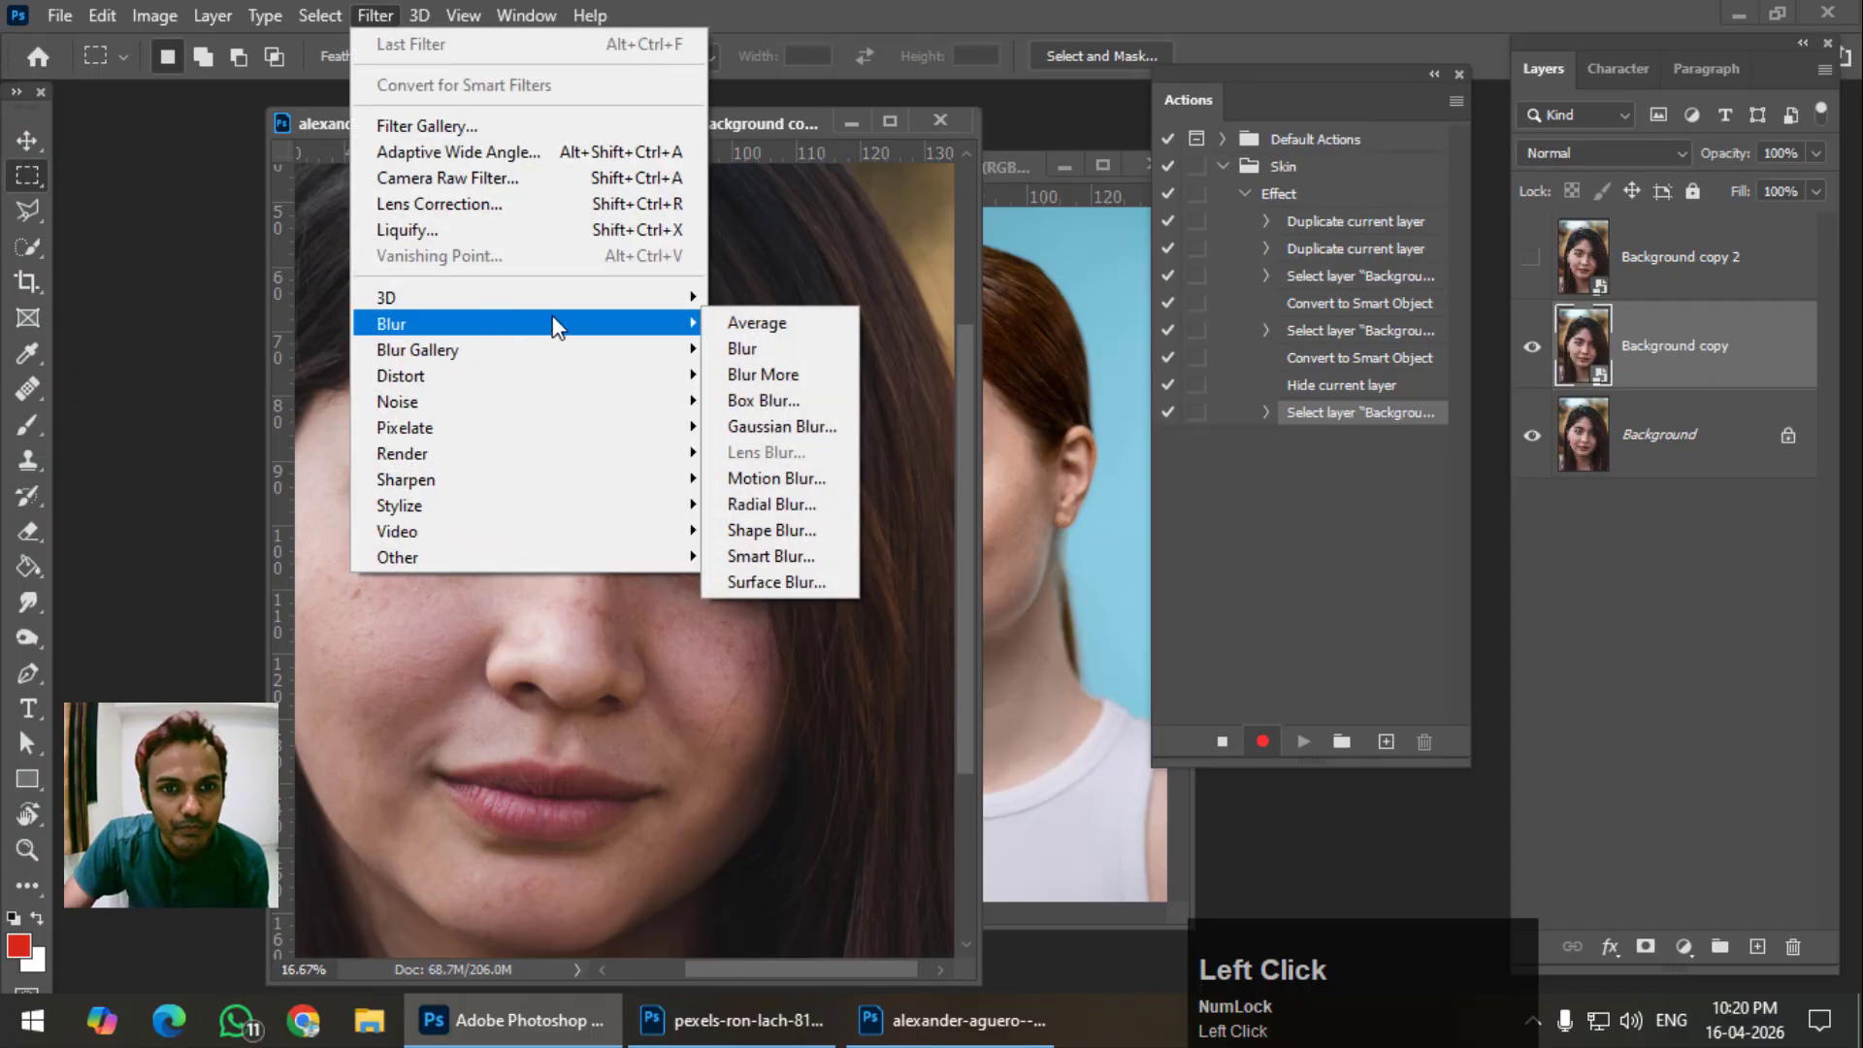
pyautogui.click(788, 444)
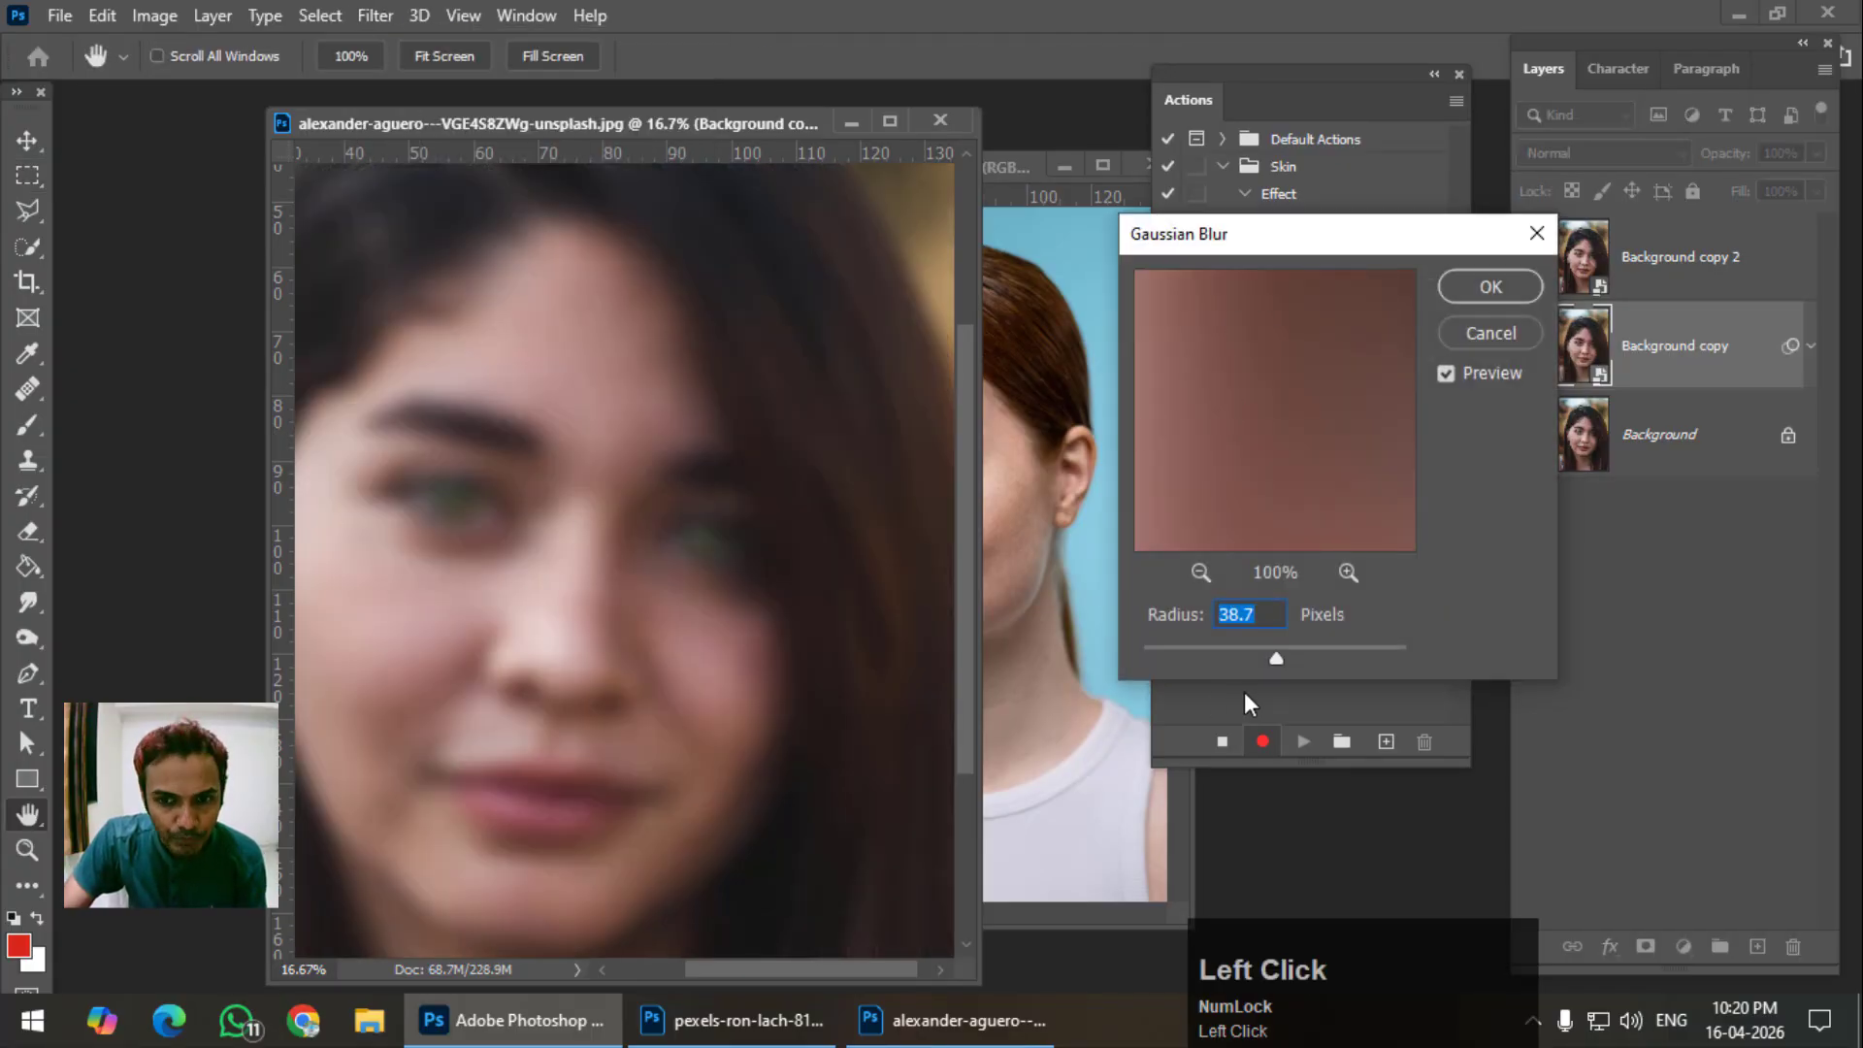
pyautogui.moveTo(1281, 662); pyautogui.dragTo(1261, 660)
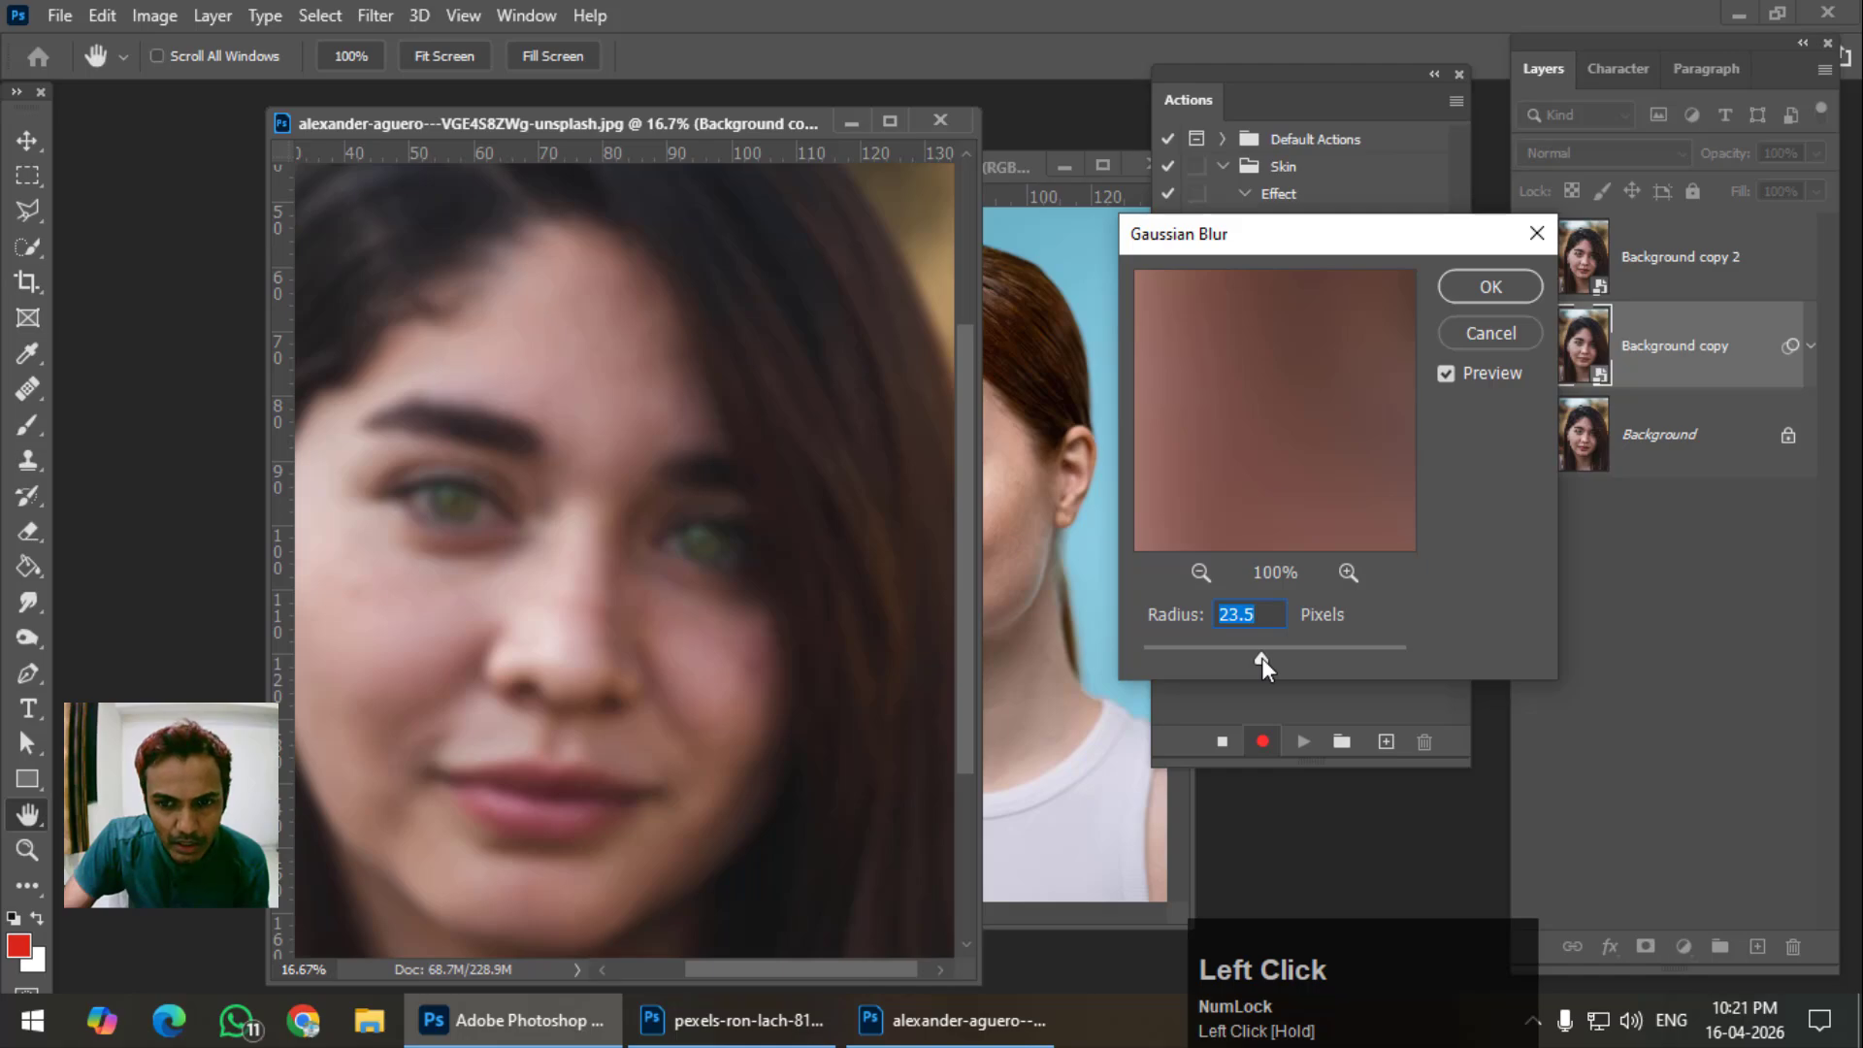
pyautogui.moveTo(1256, 658); pyautogui.dragTo(1263, 661)
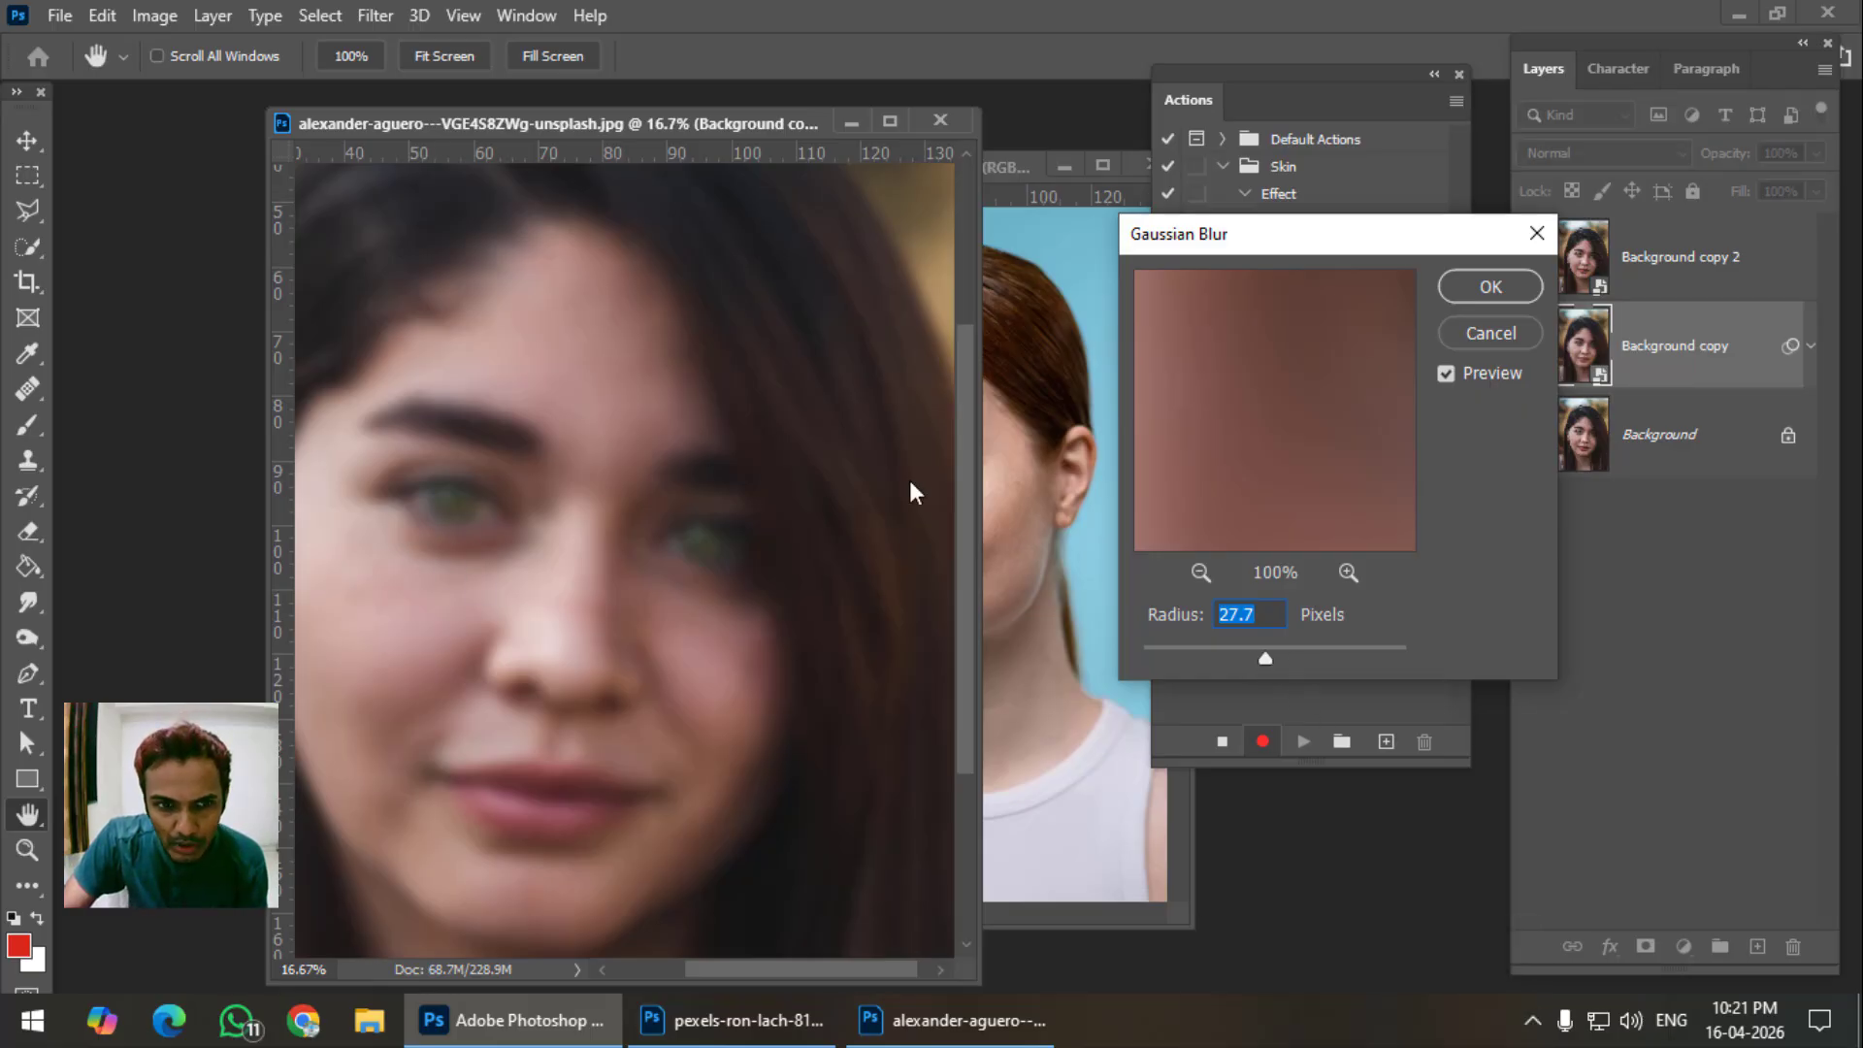
pyautogui.moveTo(1268, 660)
pyautogui.mouseDown()
pyautogui.moveTo(1143, 660)
pyautogui.moveTo(1172, 626)
pyautogui.moveTo(1271, 658)
pyautogui.mouseUp()
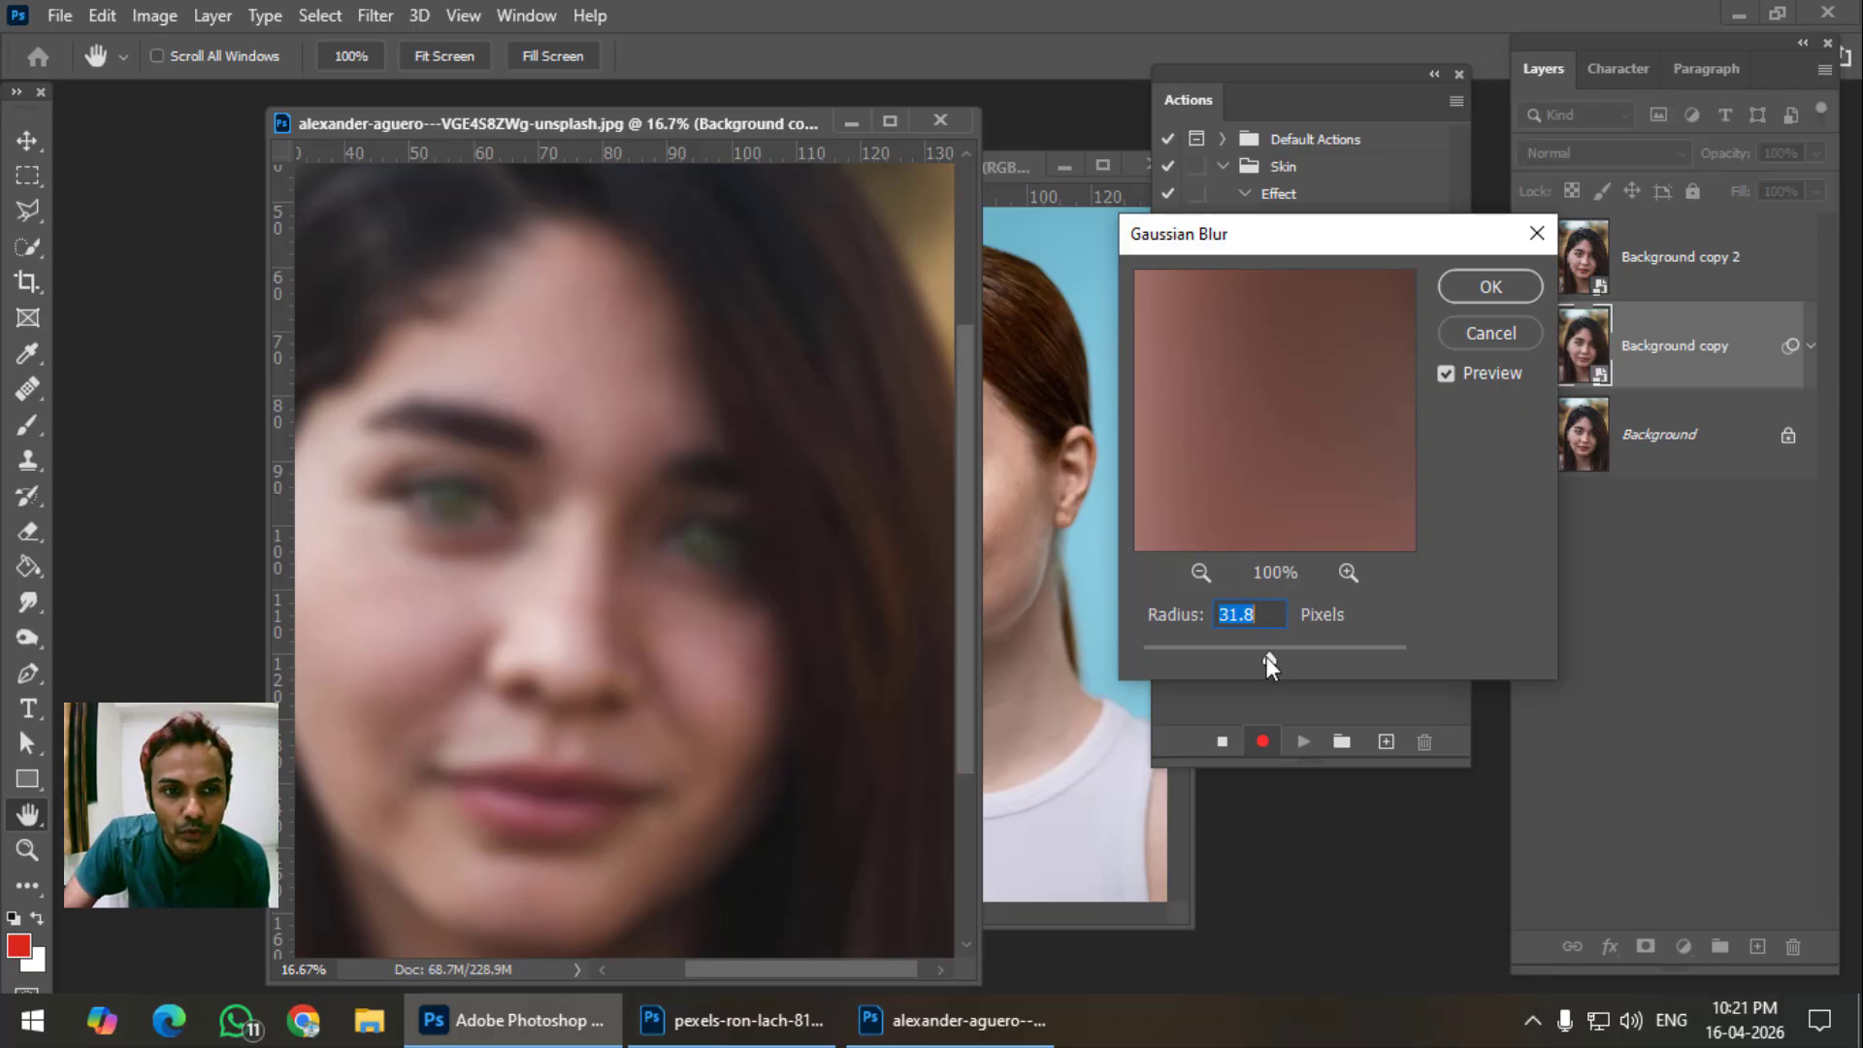
pyautogui.click(1471, 297)
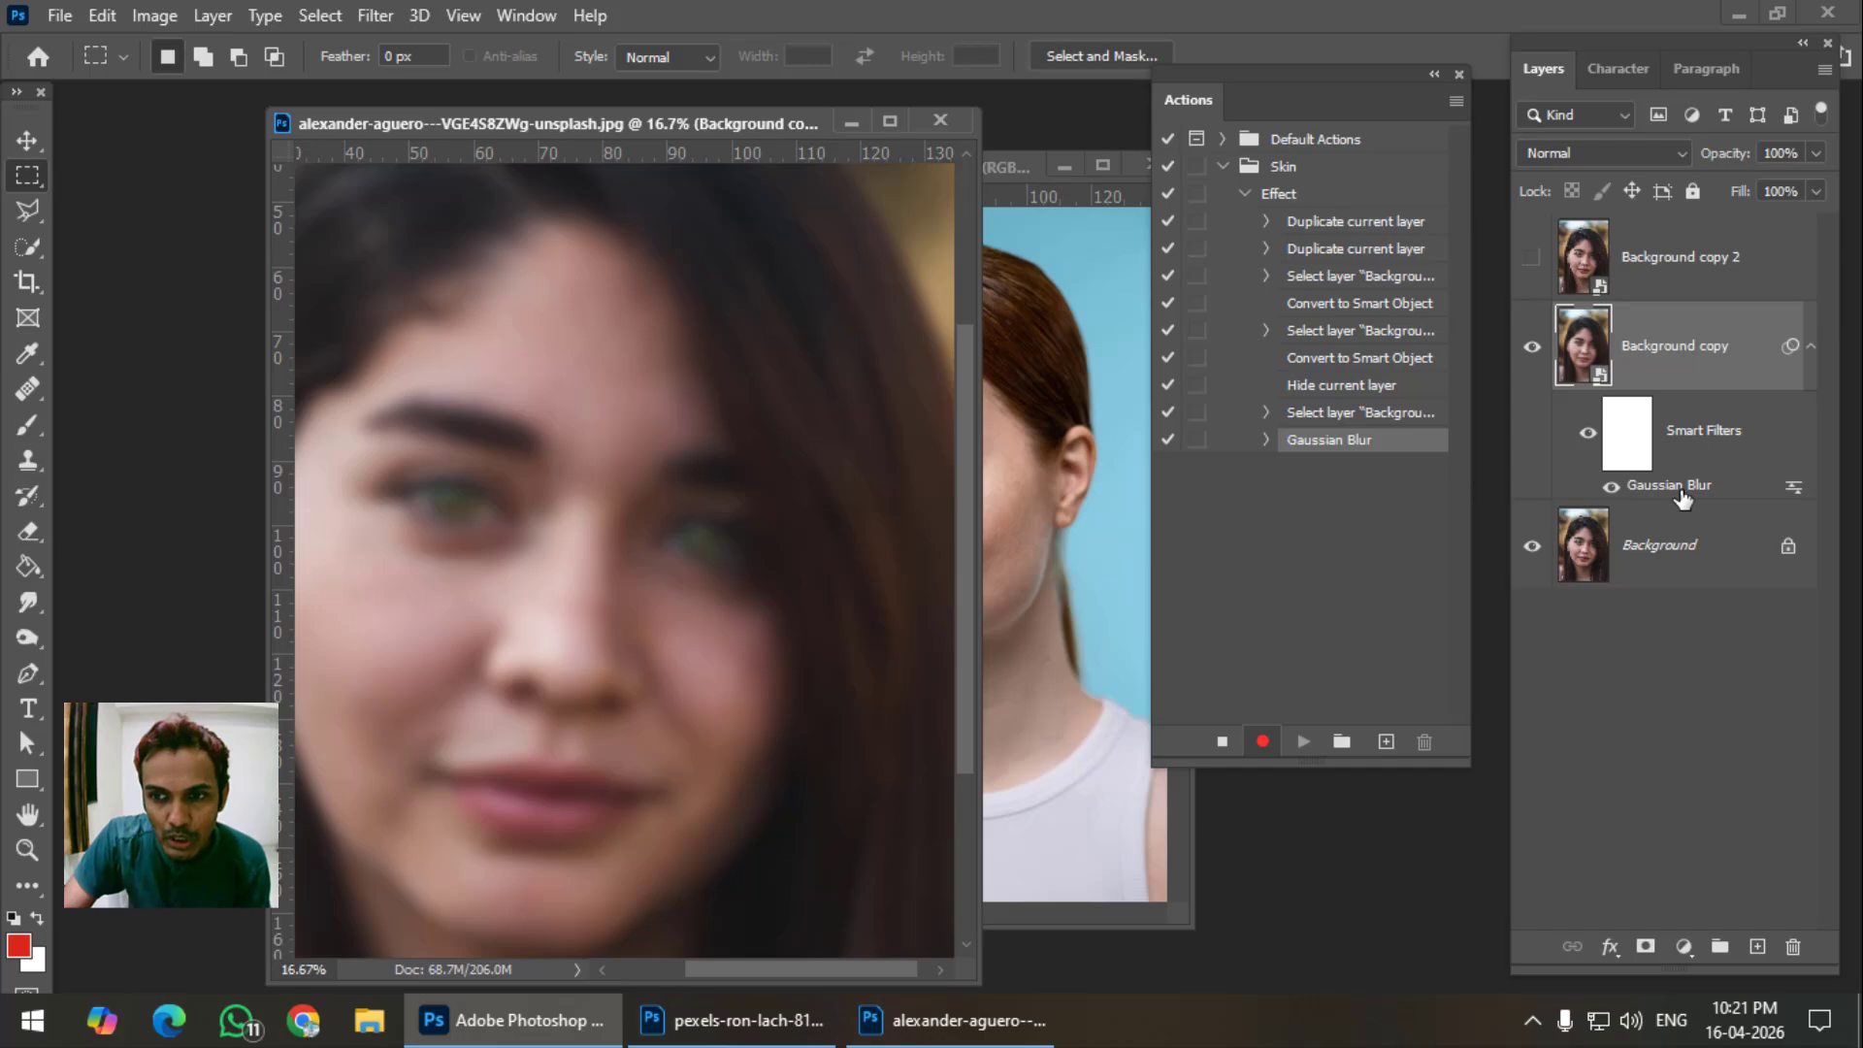
# Check the settings of the Gaussian Blur smart filter on Background copy.
pyautogui.doubleClick(1682, 492)
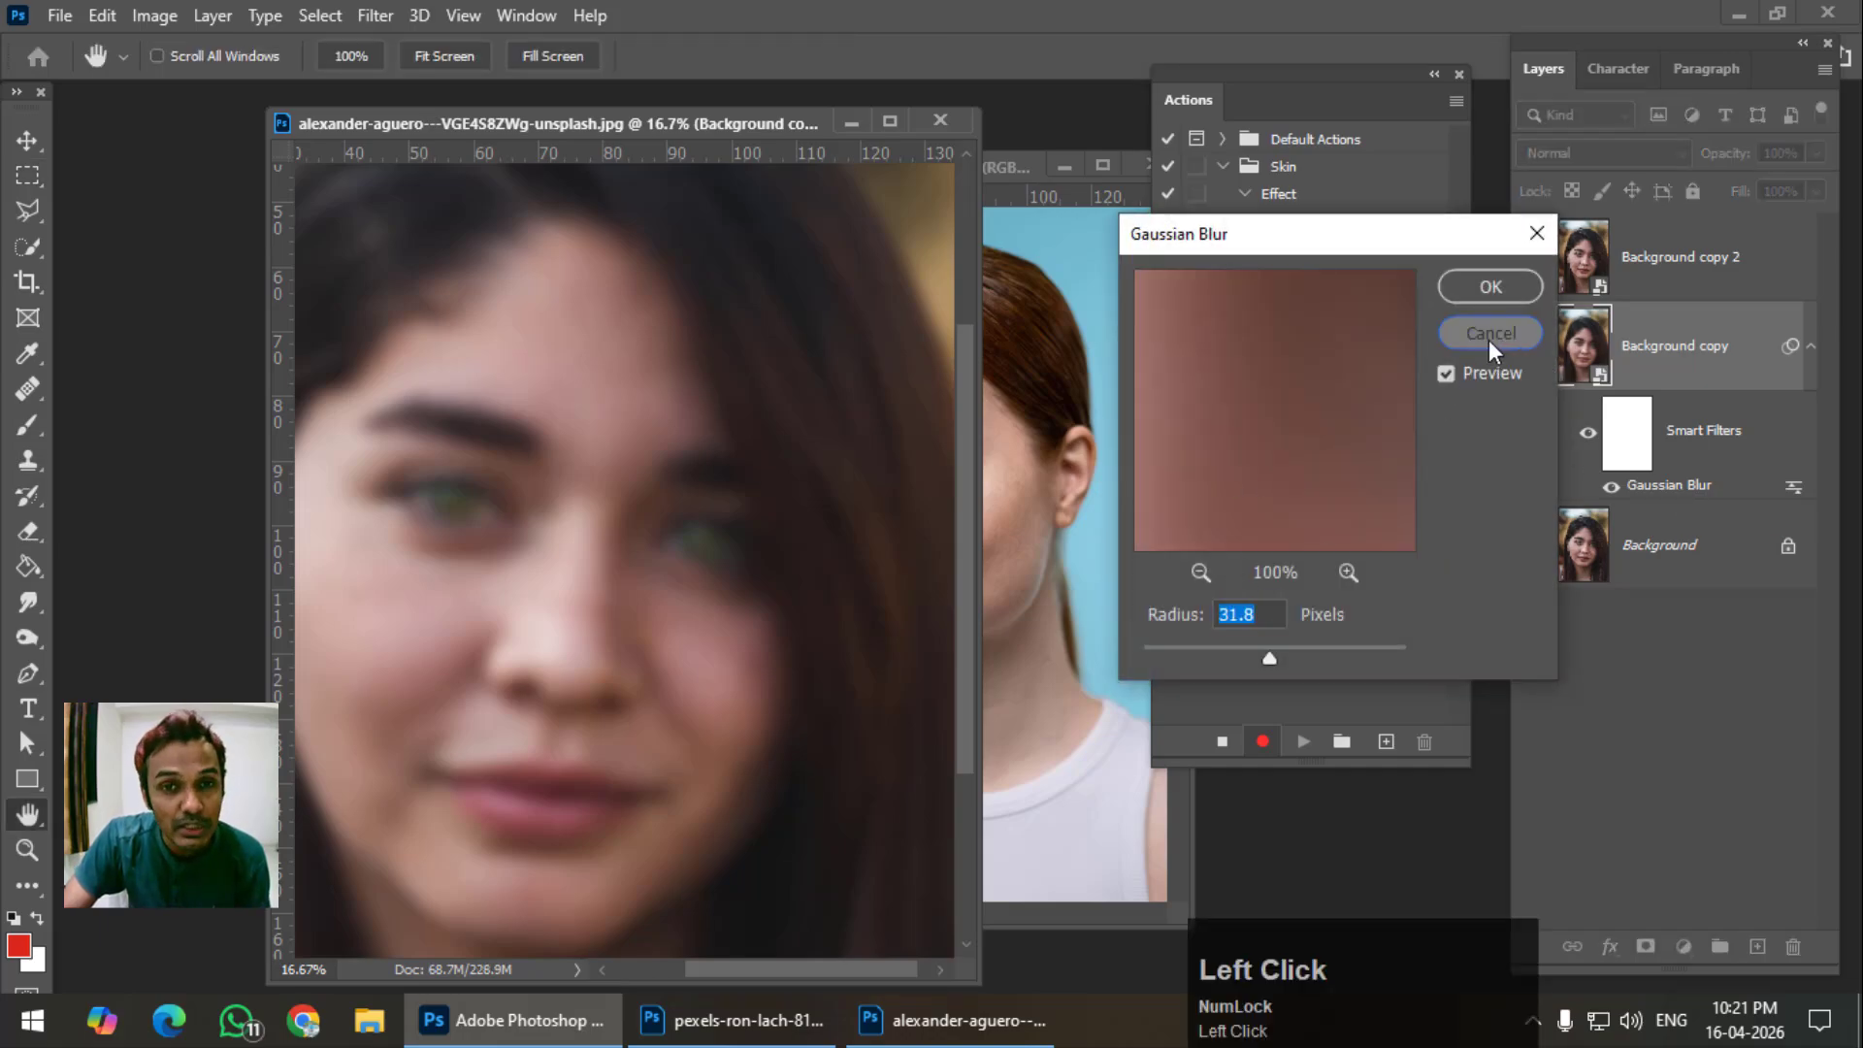
pyautogui.click(1491, 336)
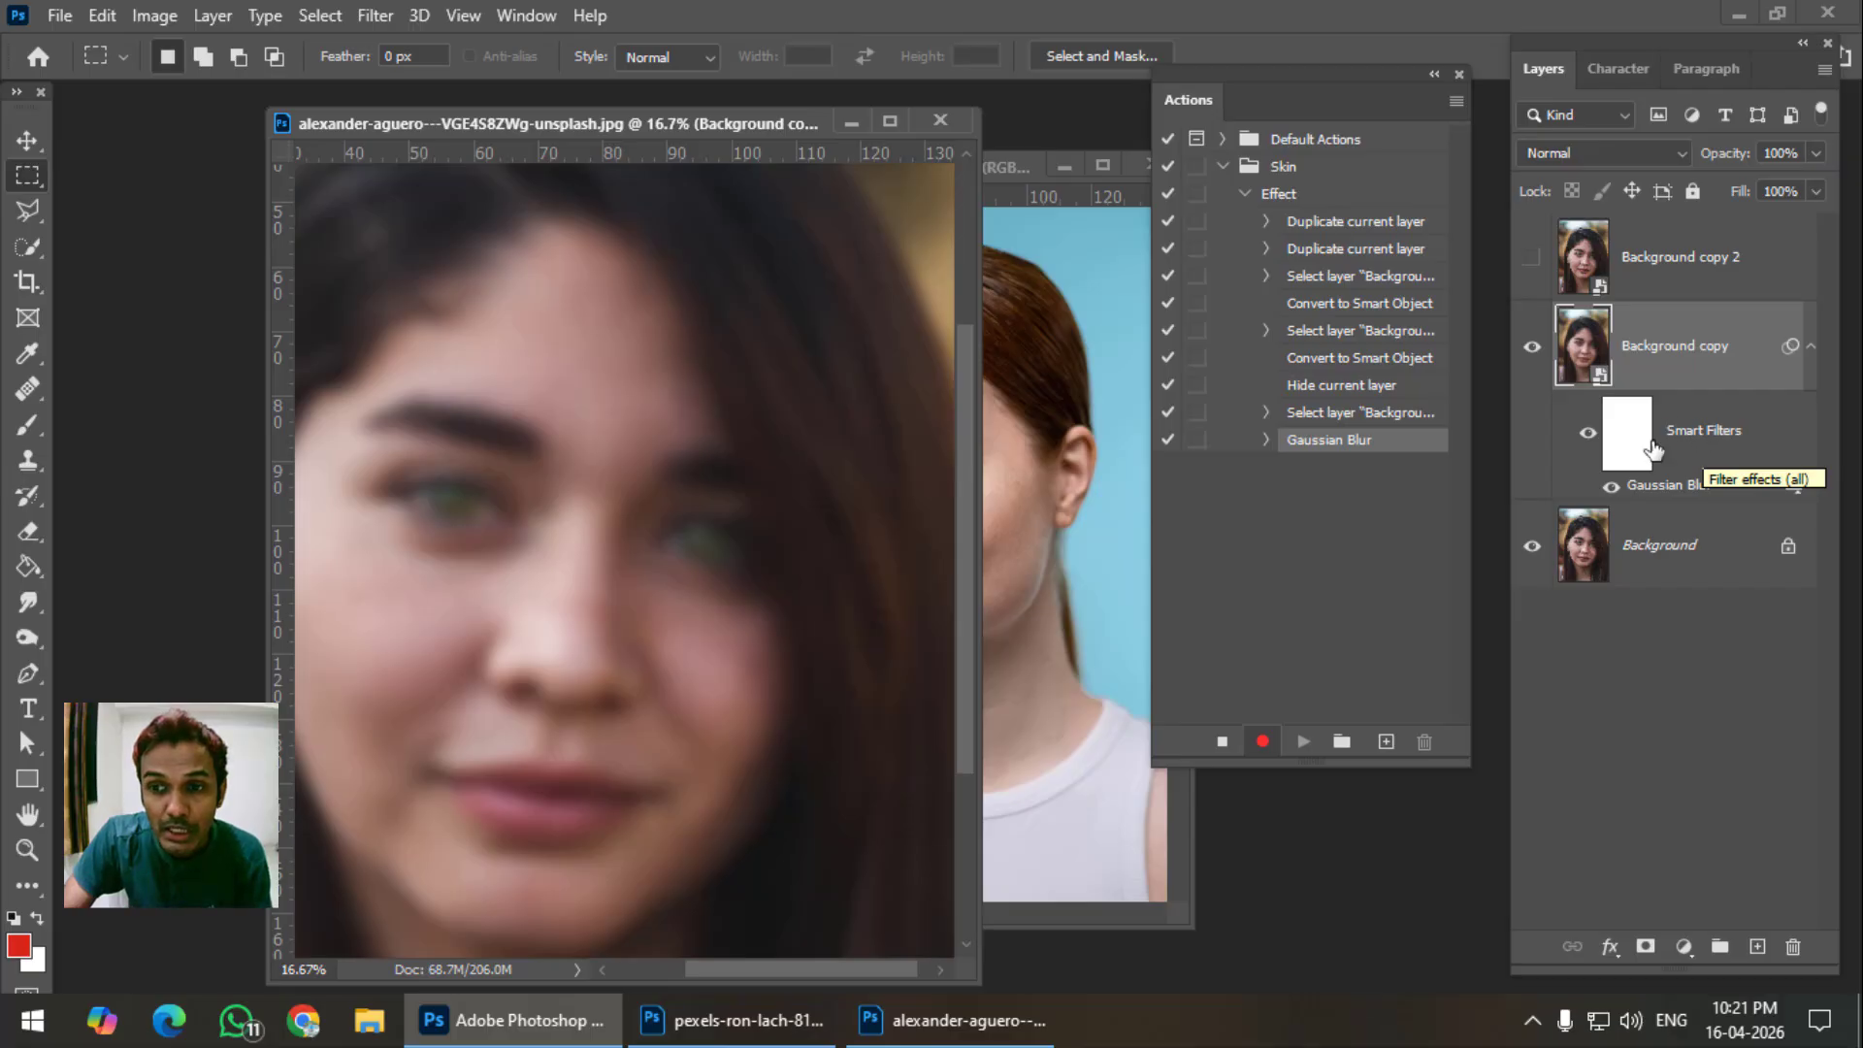
pyautogui.doubleClick(1678, 485)
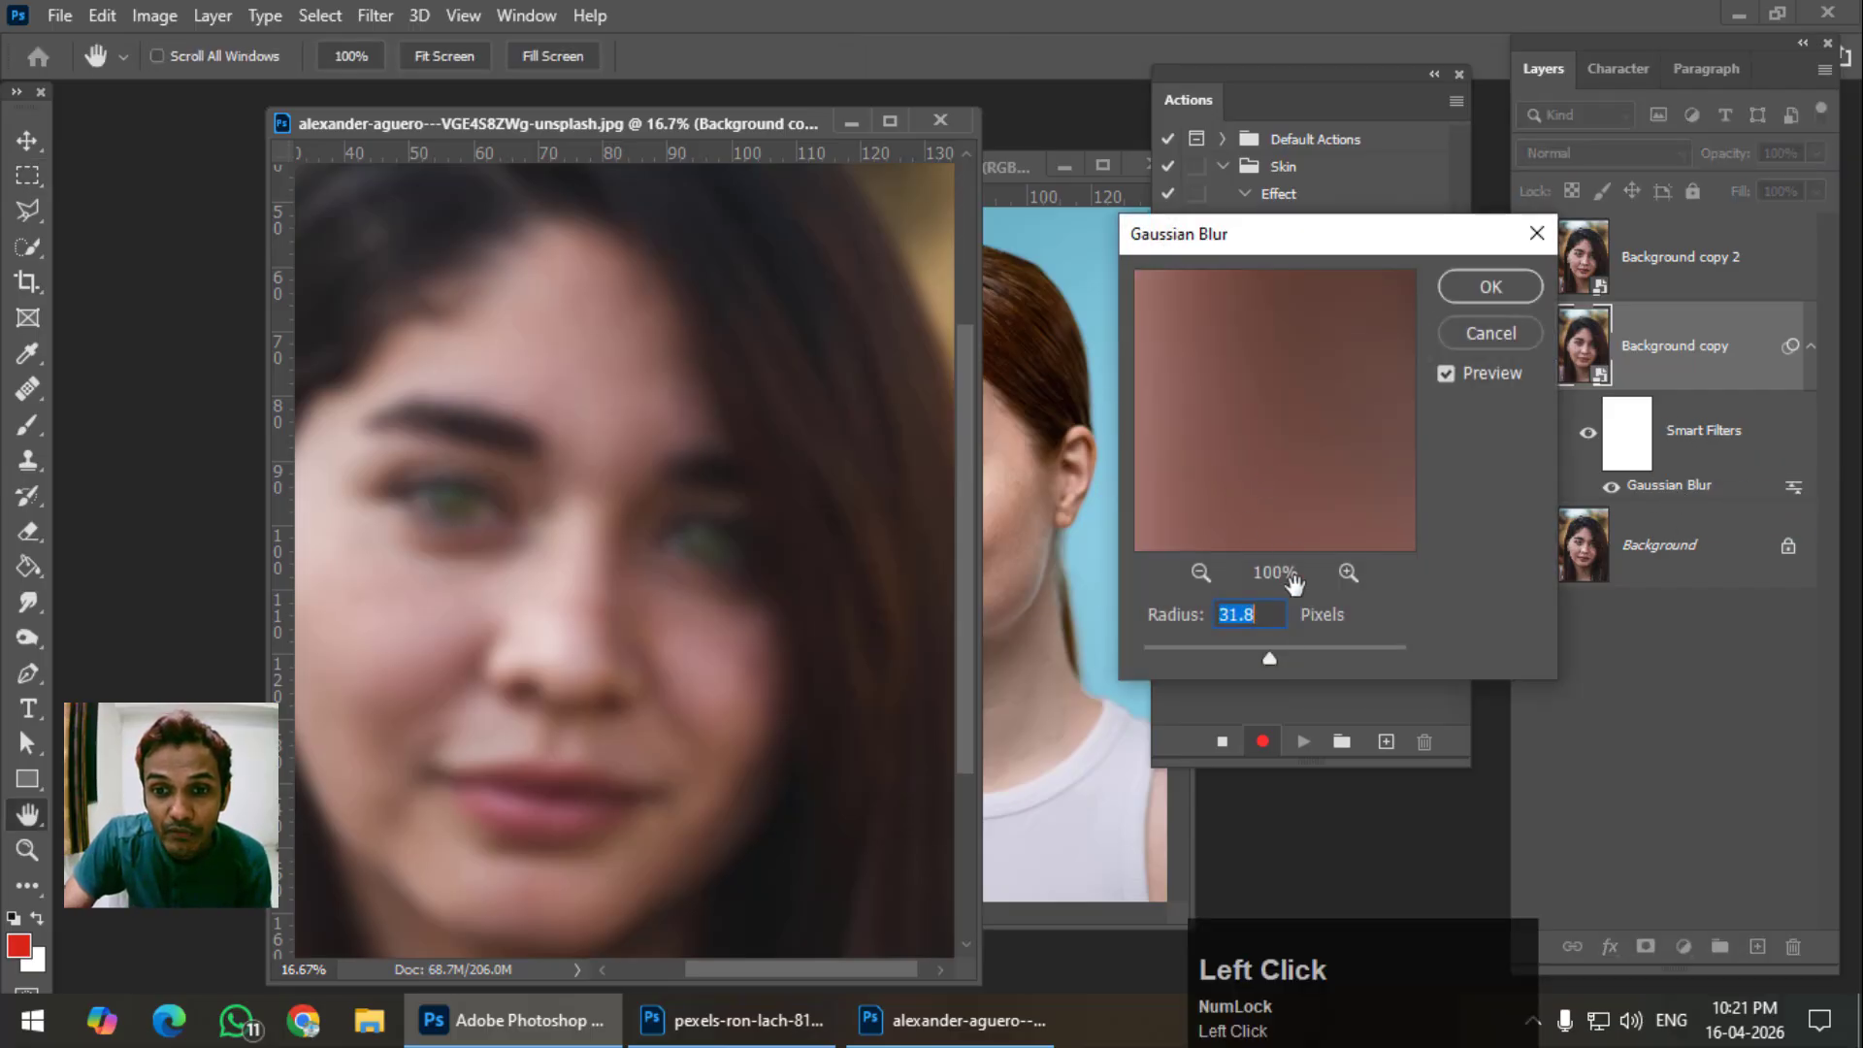
pyautogui.click(1477, 331)
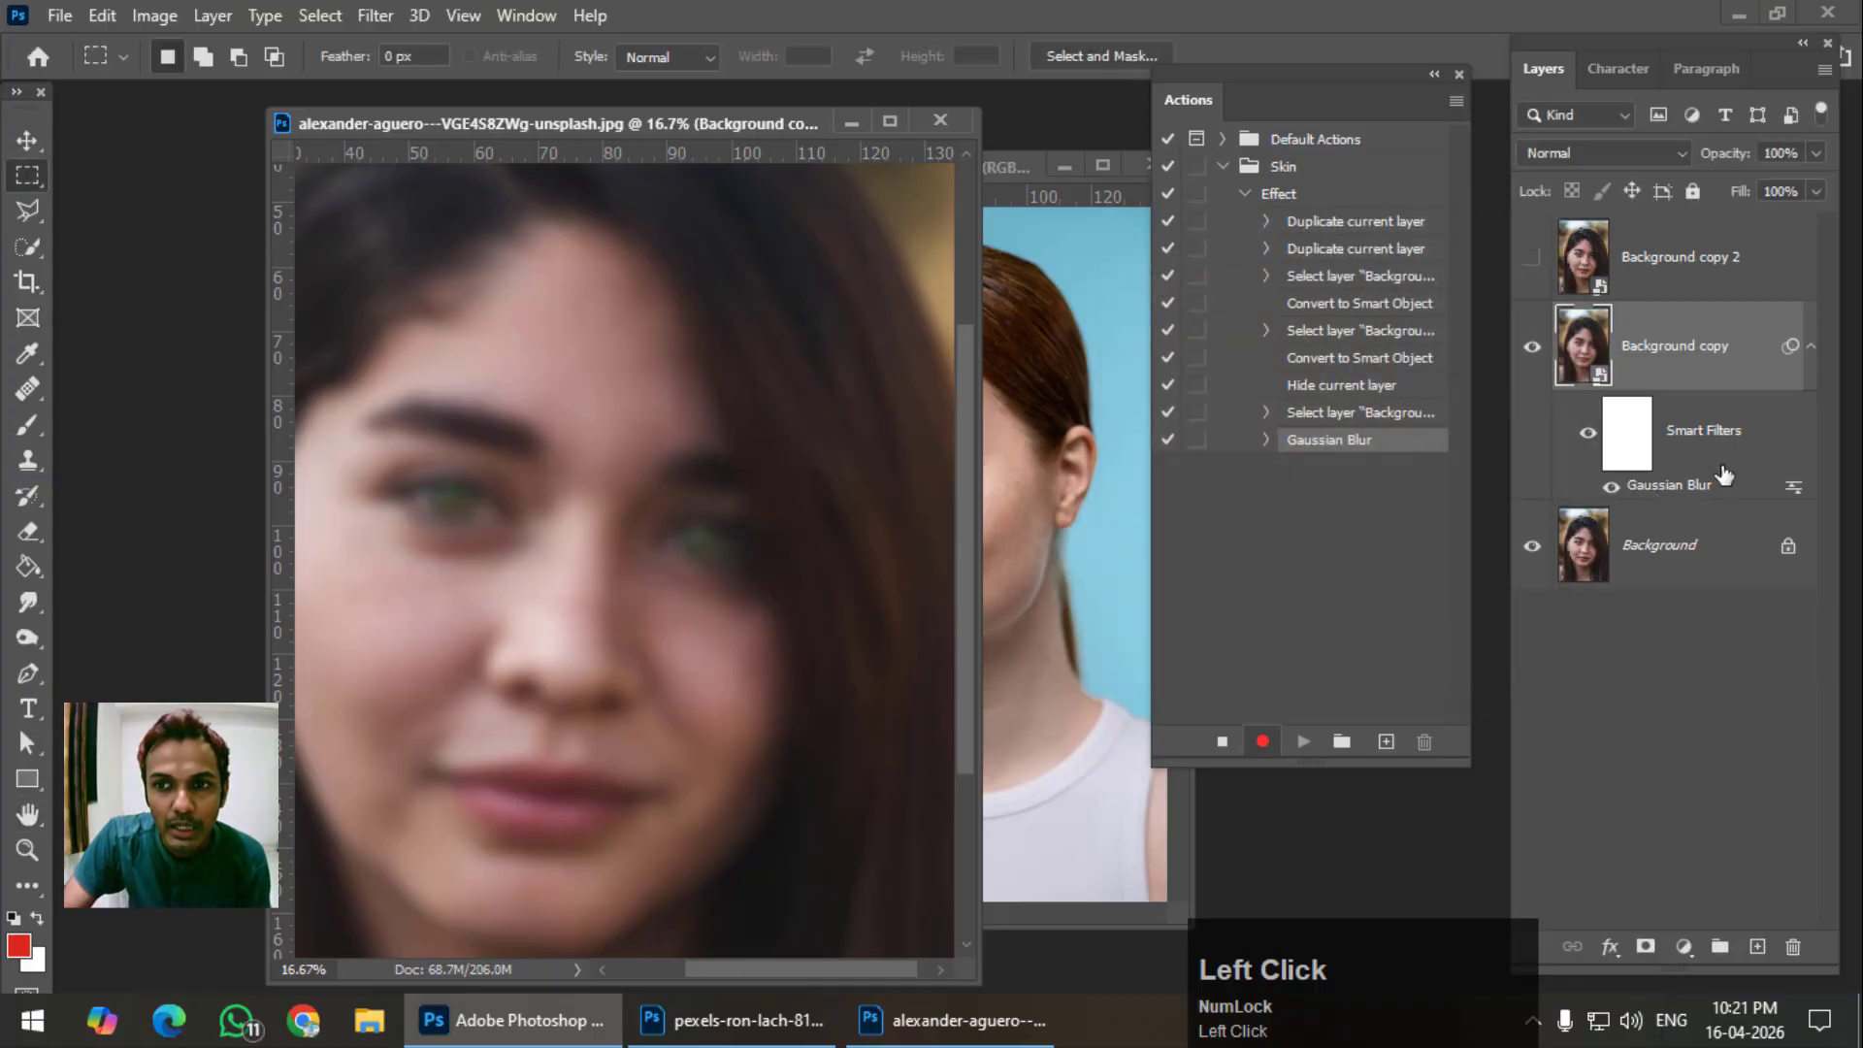
# Show Background copy 2 again and set its blend mode to Linear Light.
pyautogui.click(1533, 258)
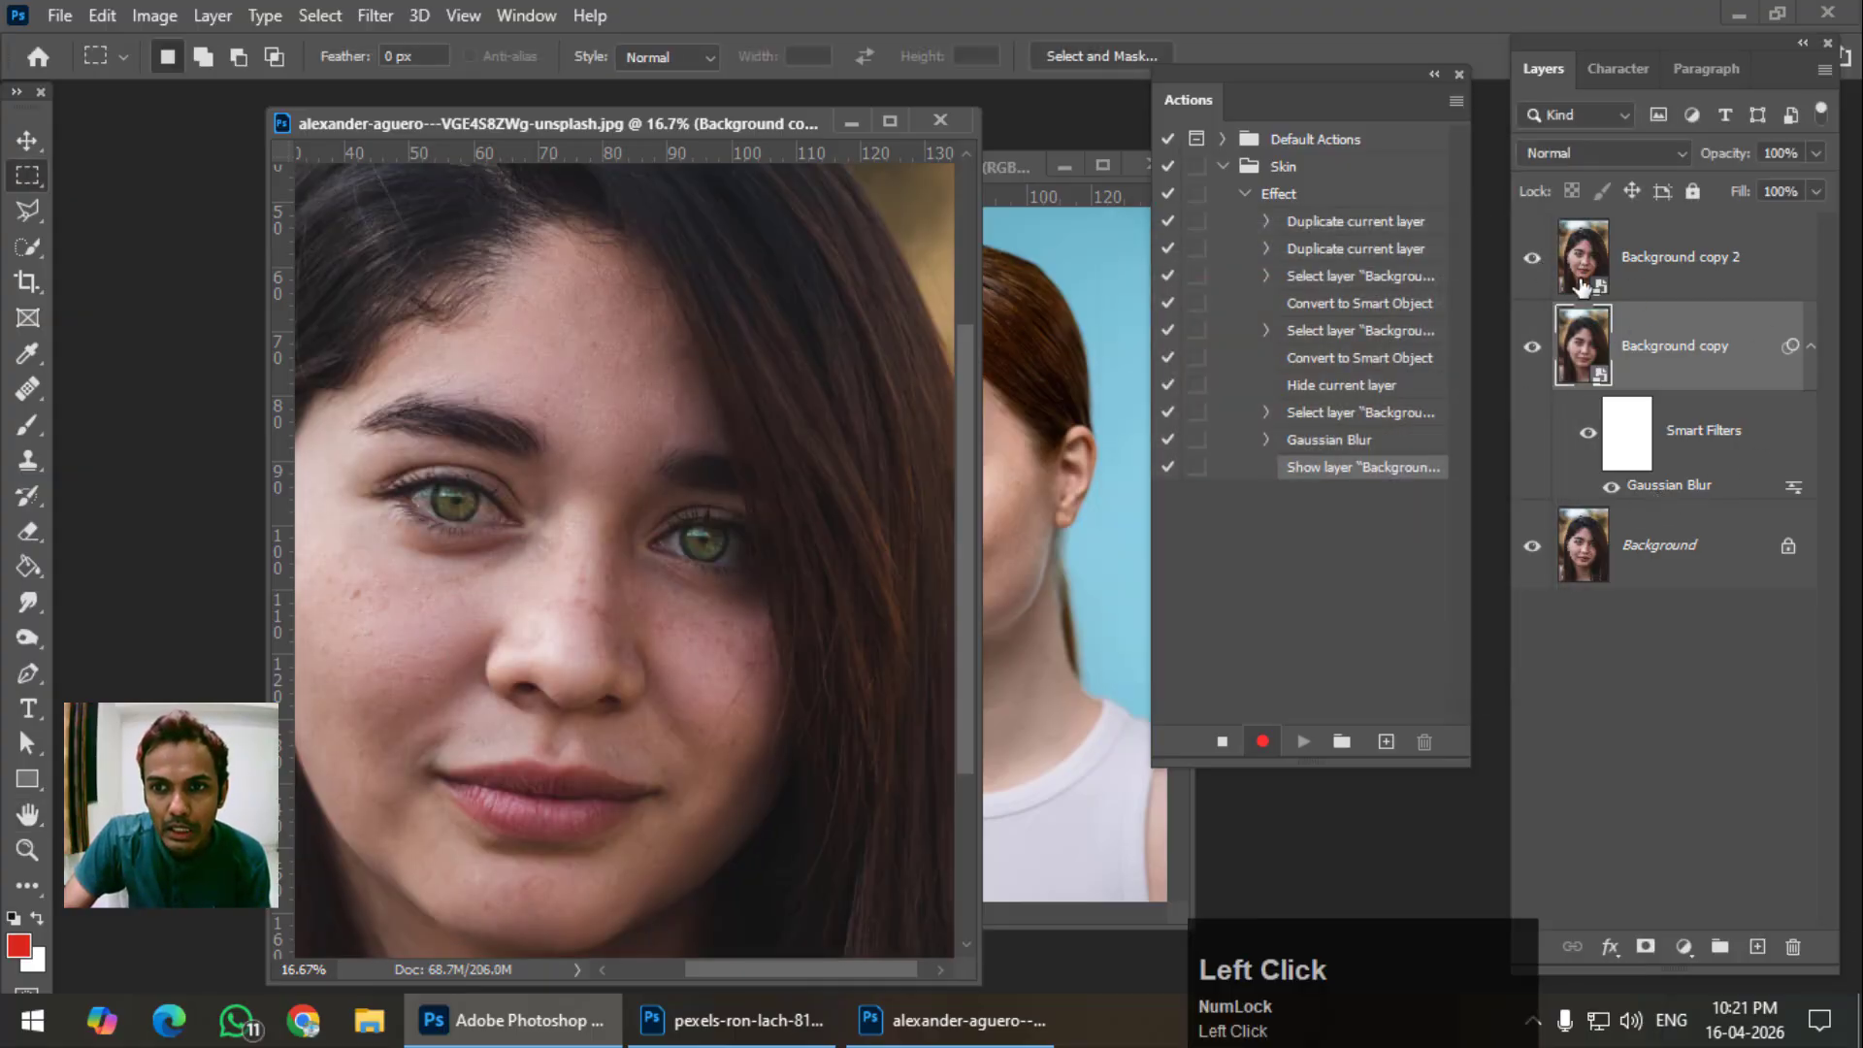
pyautogui.click(1647, 288)
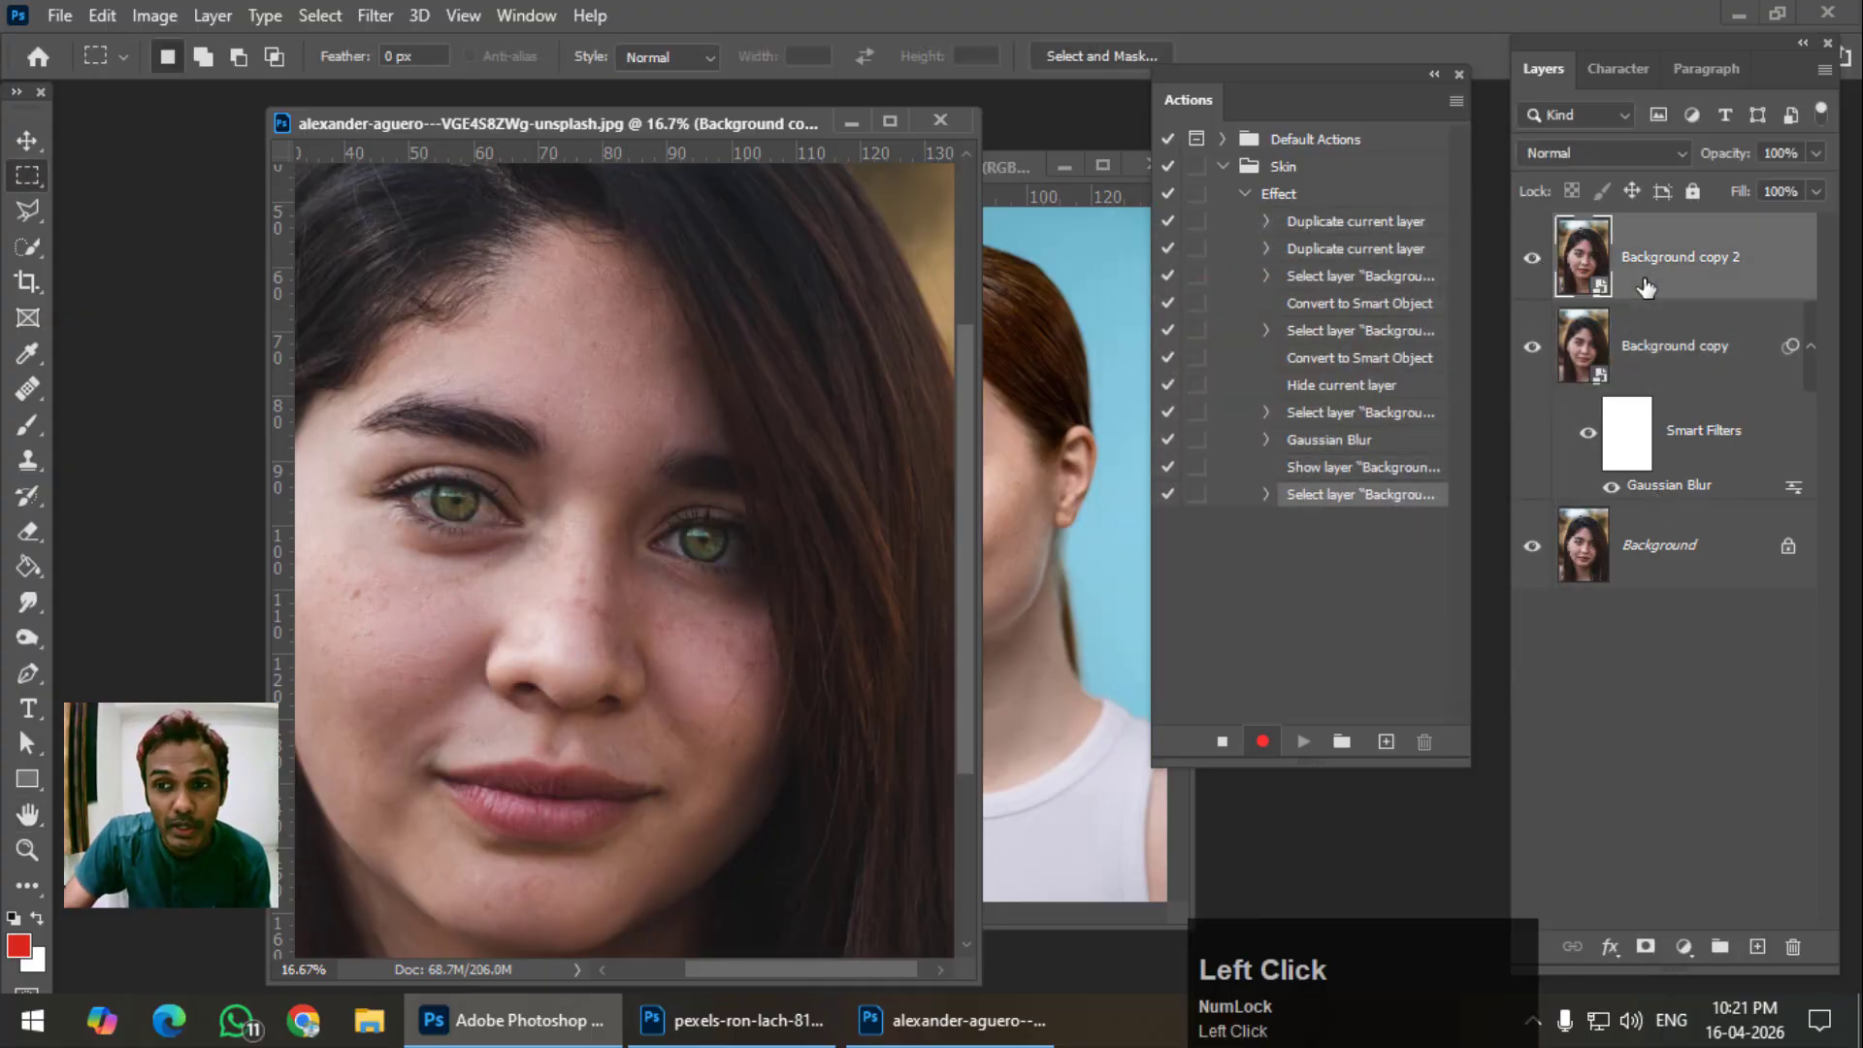
pyautogui.click(1626, 154)
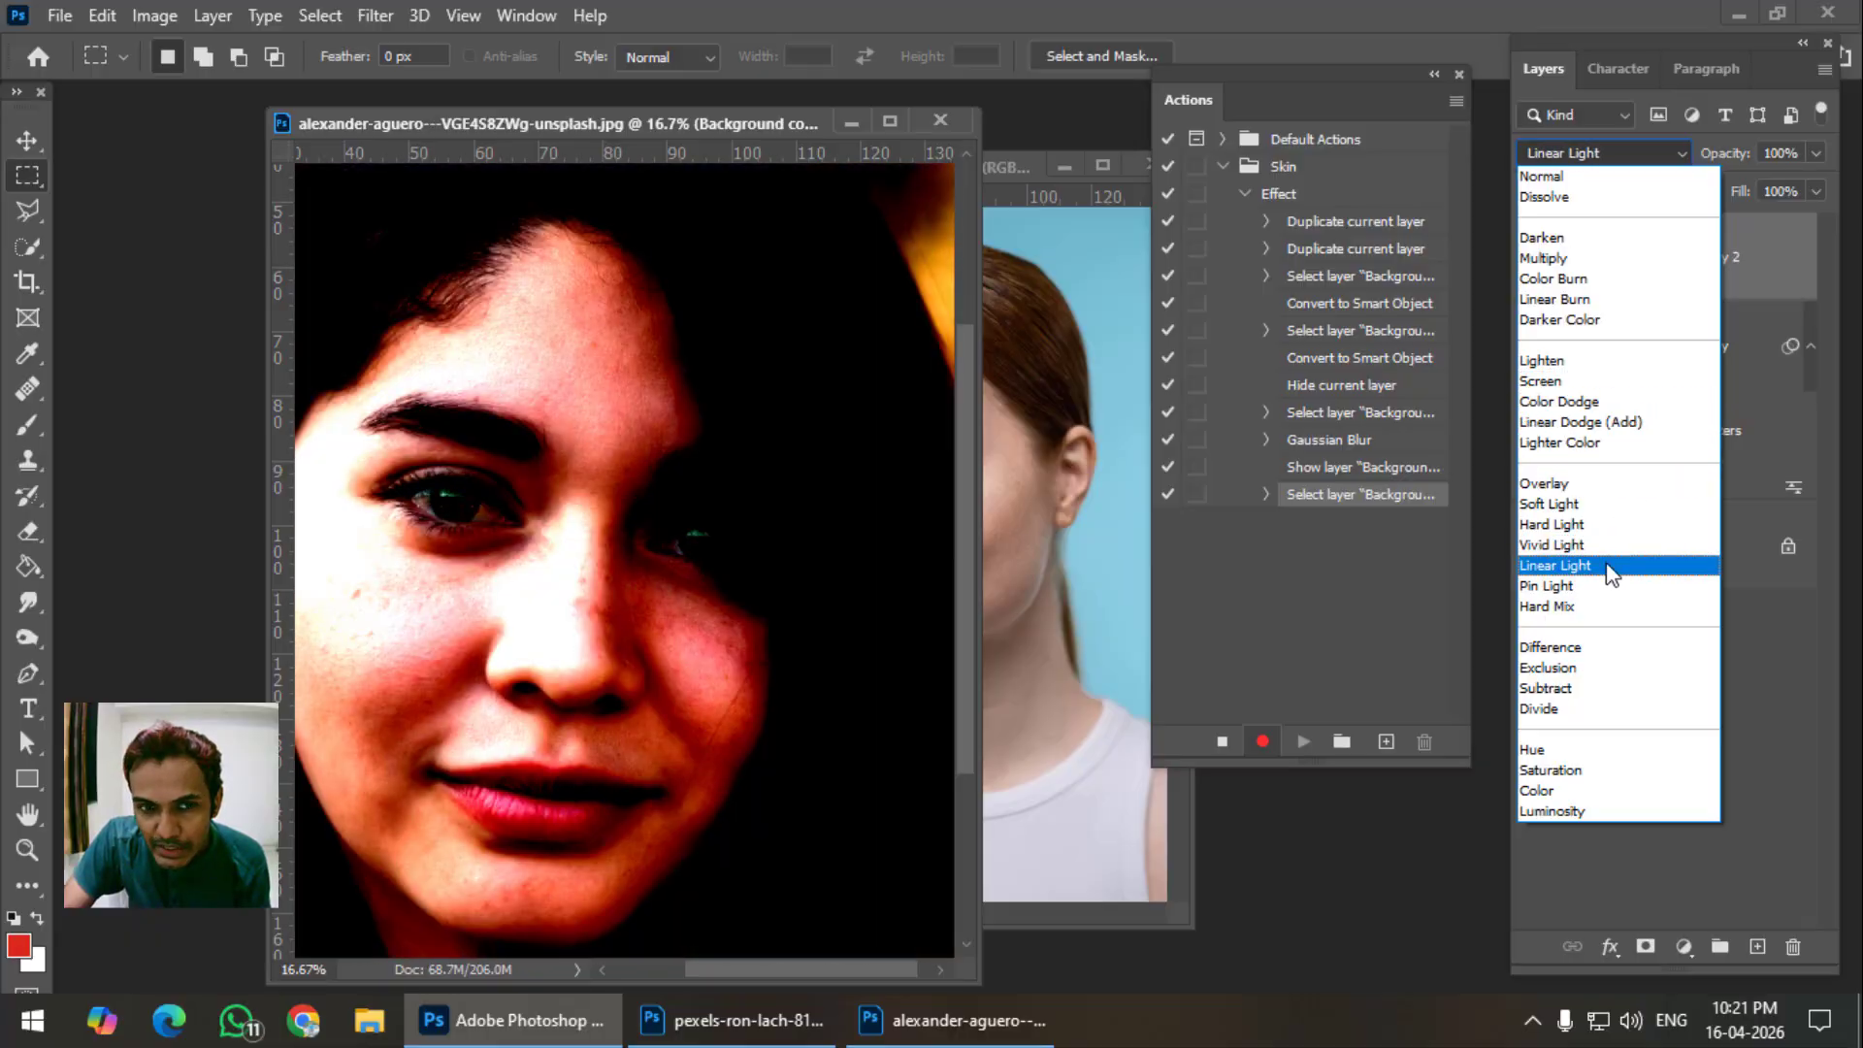
pyautogui.click(1553, 565)
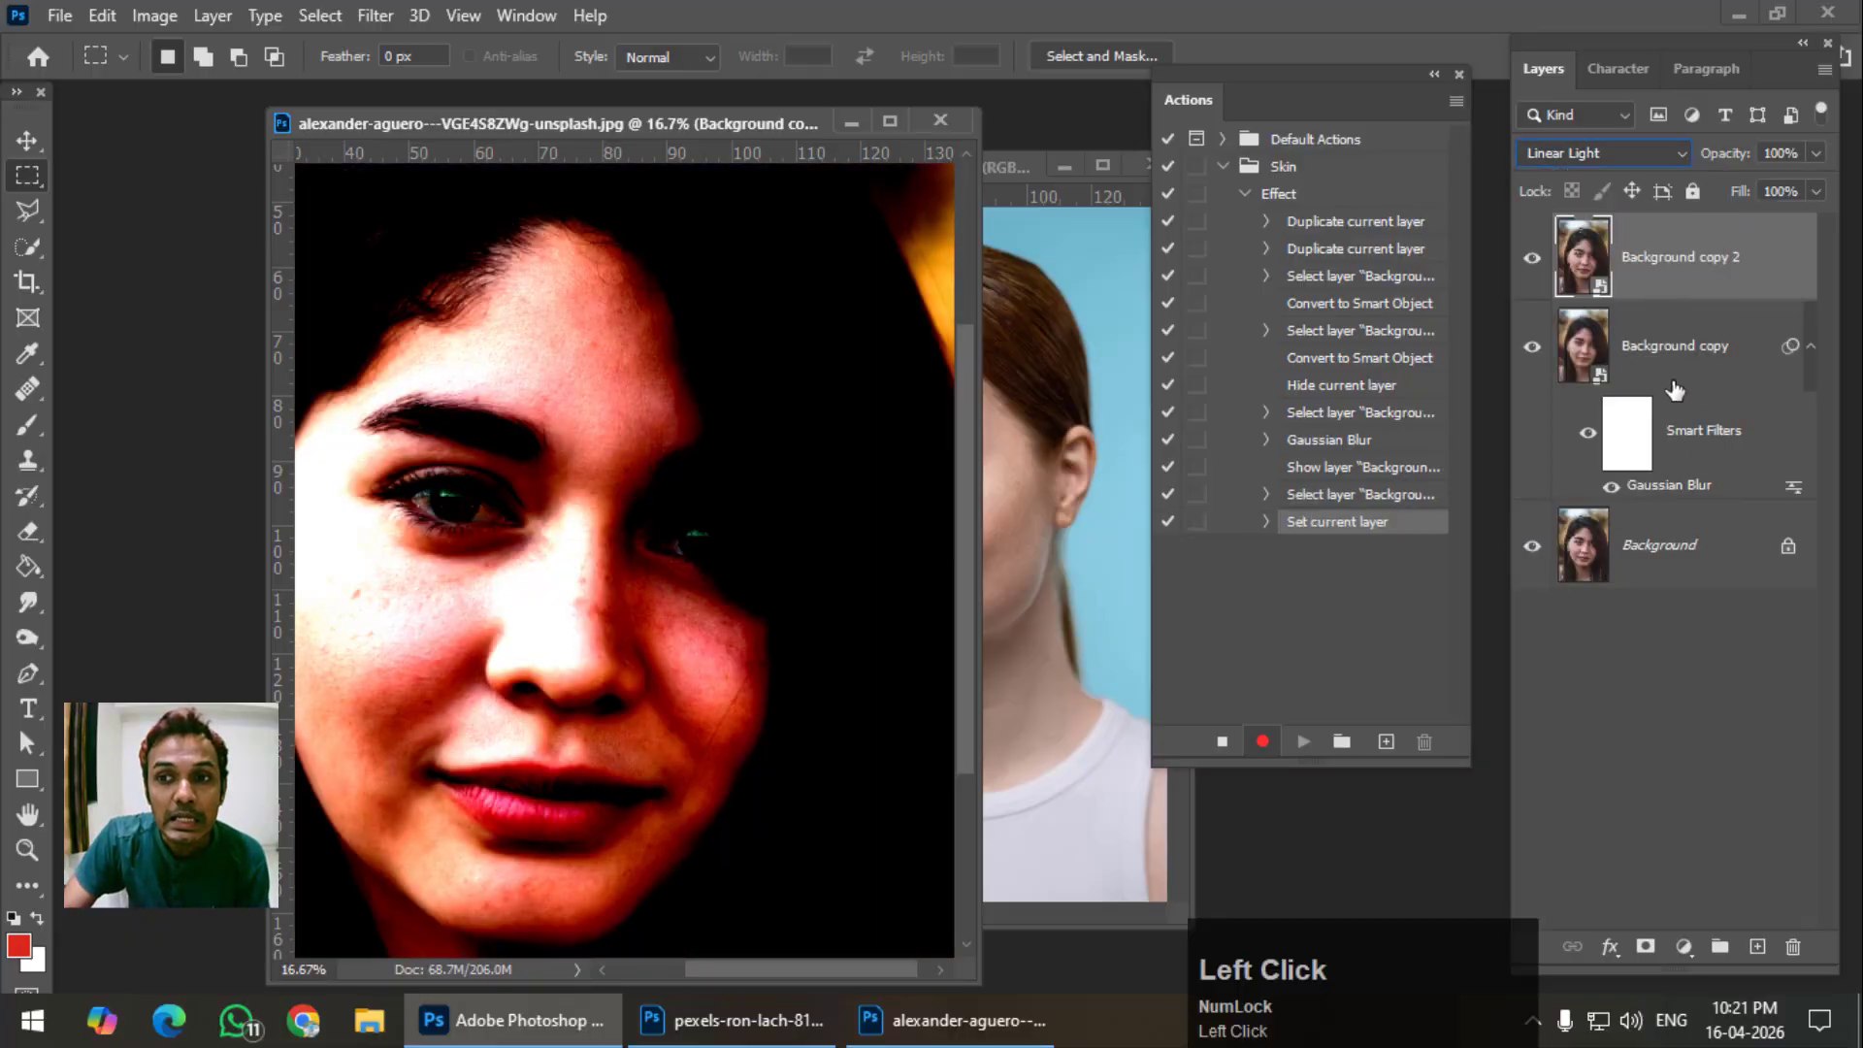
# Apply a High Pass smart filter with a 9.2-pixel radius to Background copy 2, judging the skin texture up close on the cheek.
pyautogui.click(383, 15)
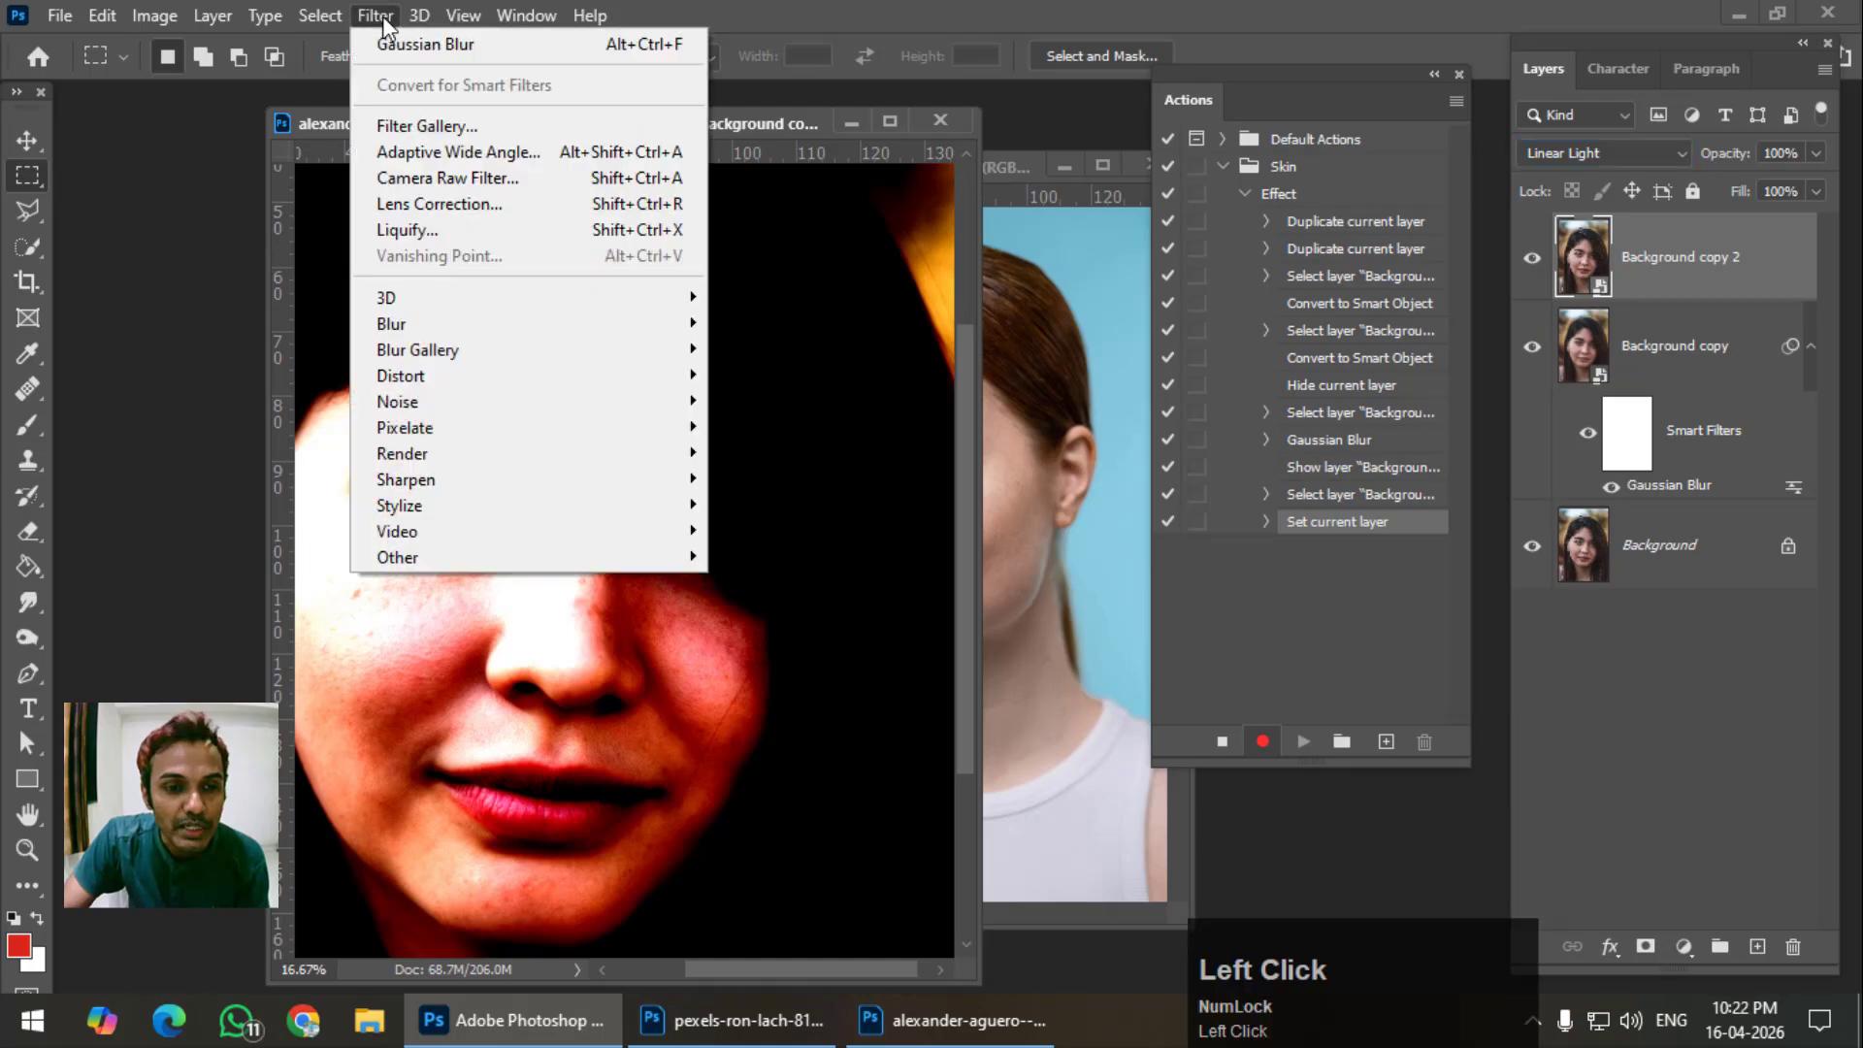
pyautogui.moveTo(509, 563)
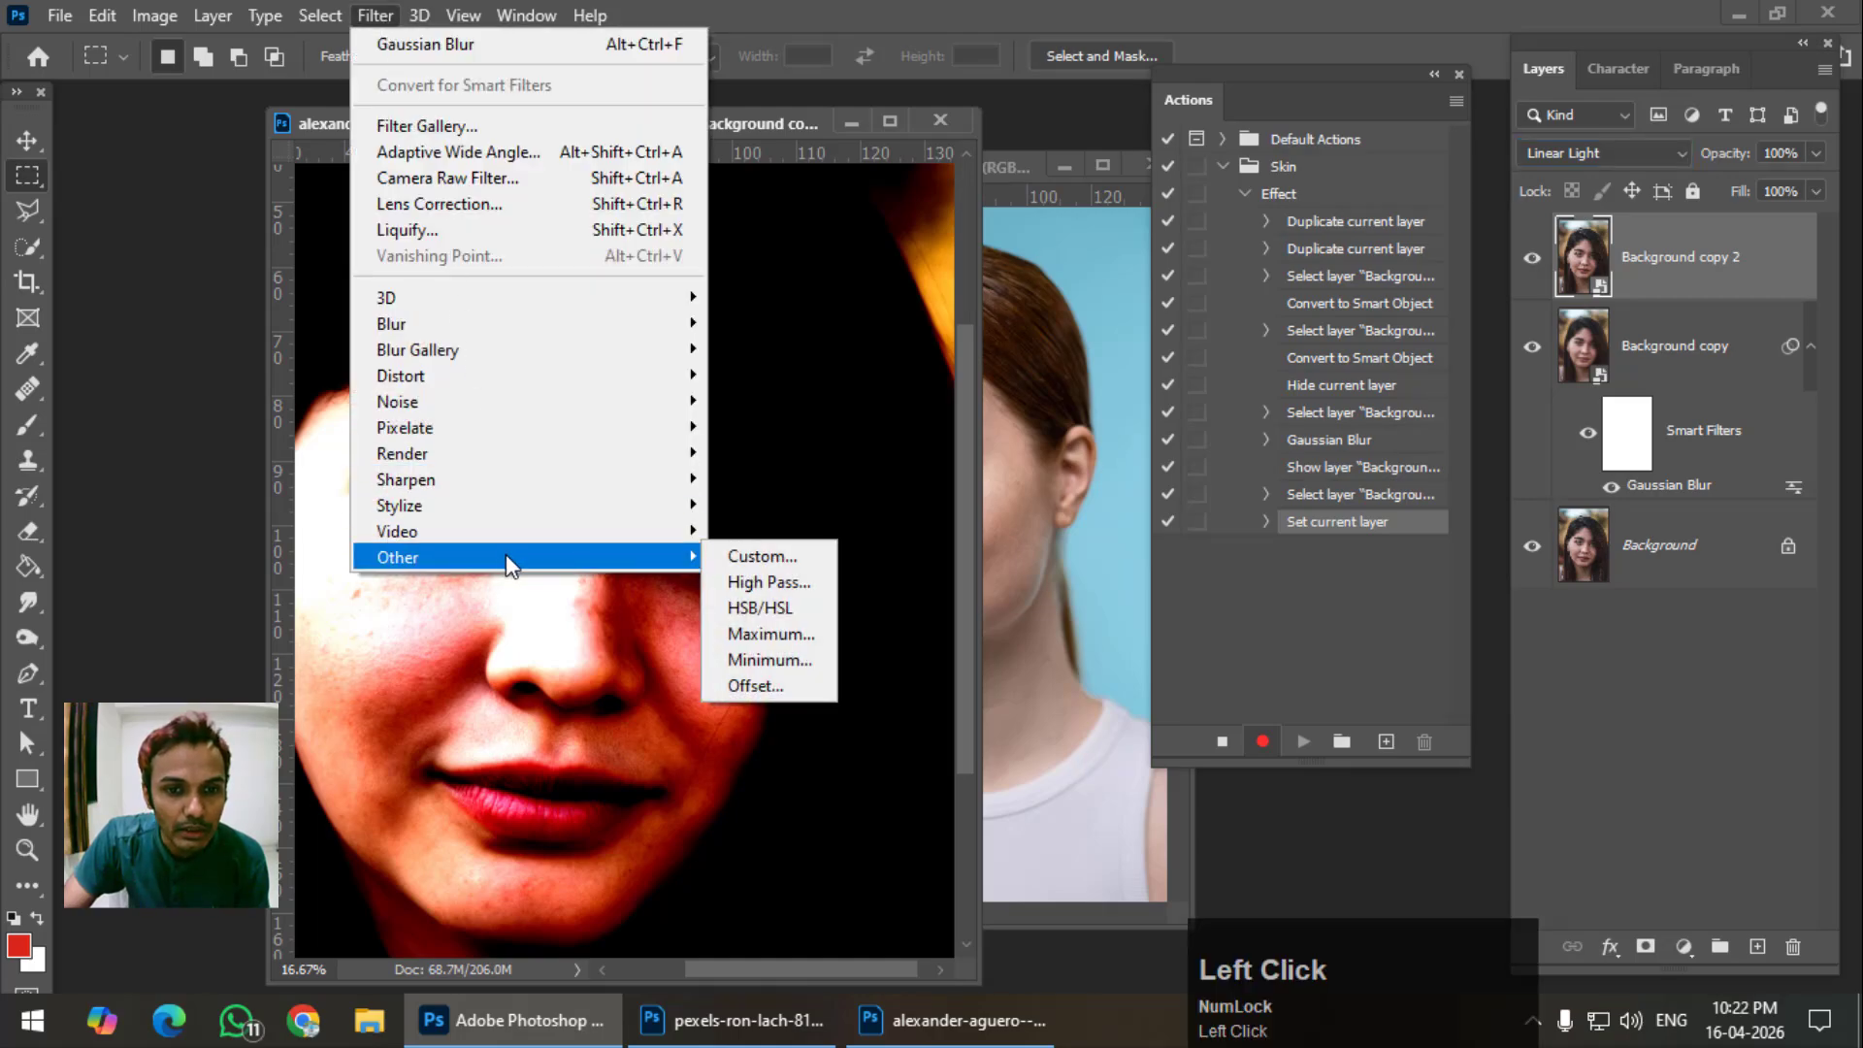
pyautogui.click(771, 581)
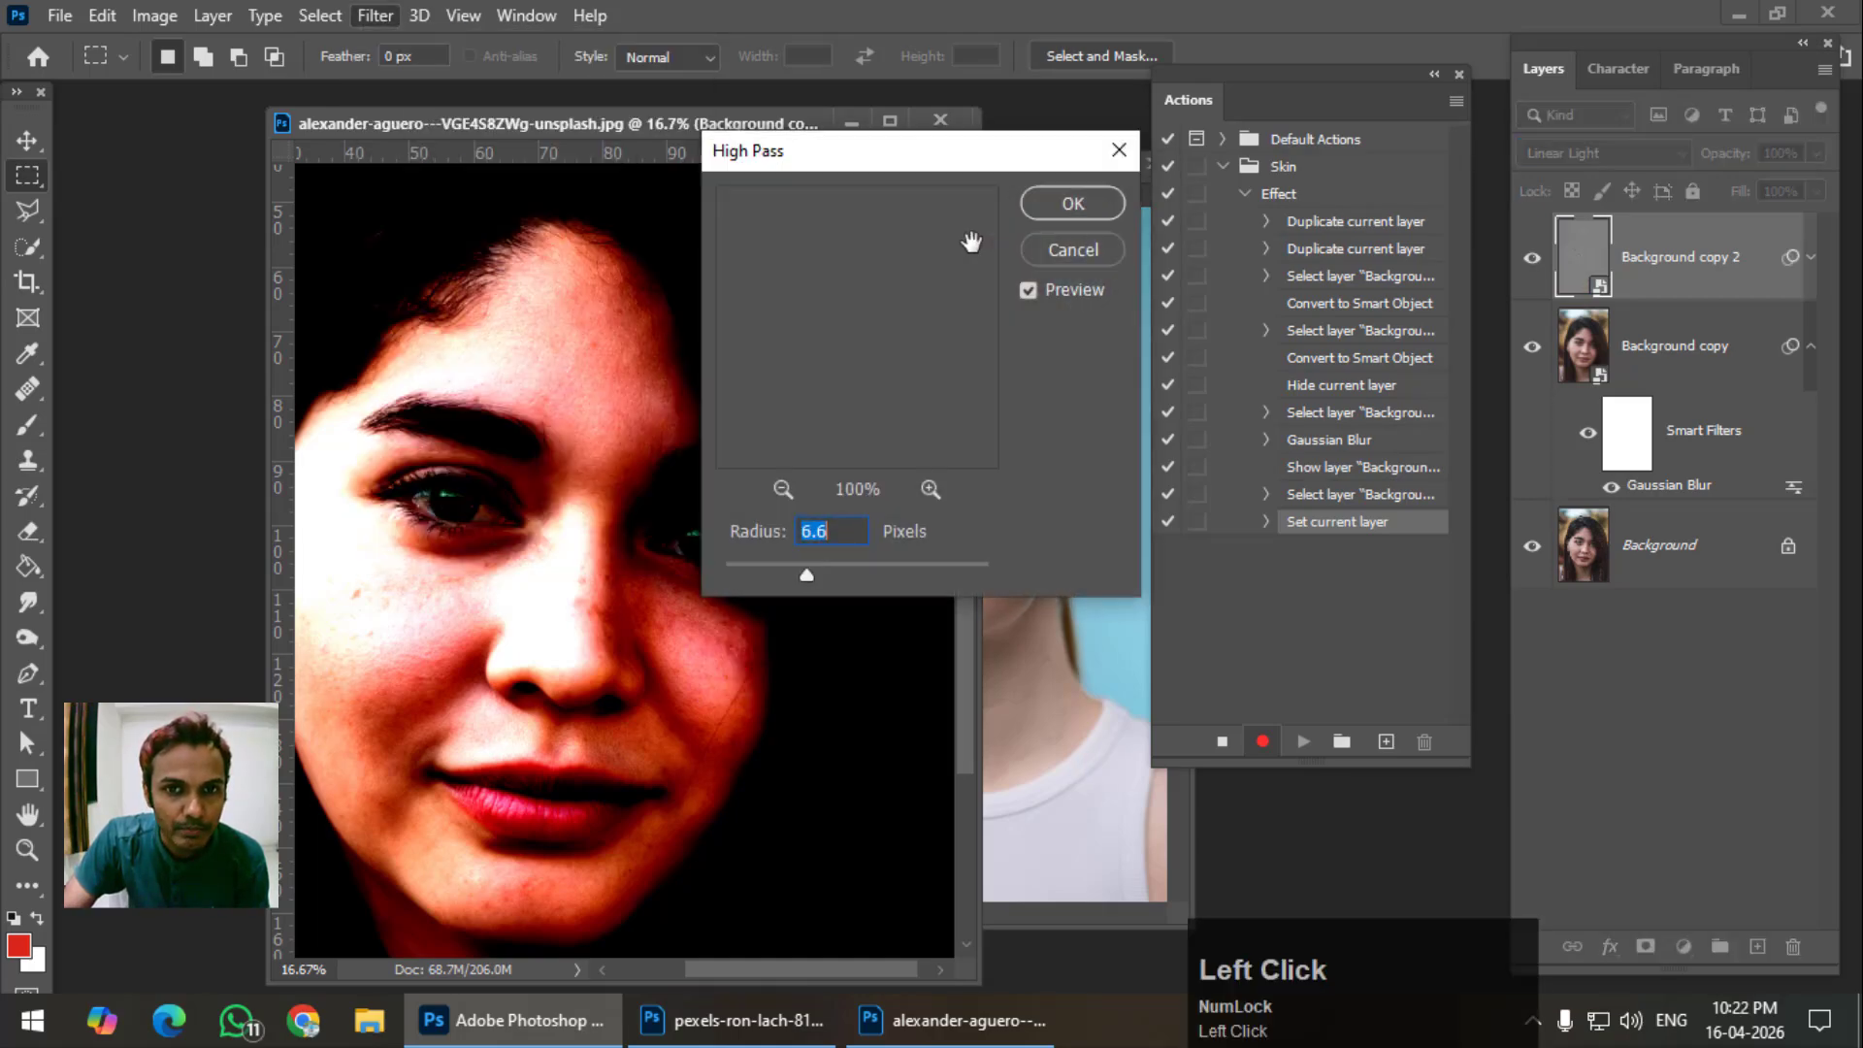
pyautogui.moveTo(922, 158); pyautogui.dragTo(1193, 194)
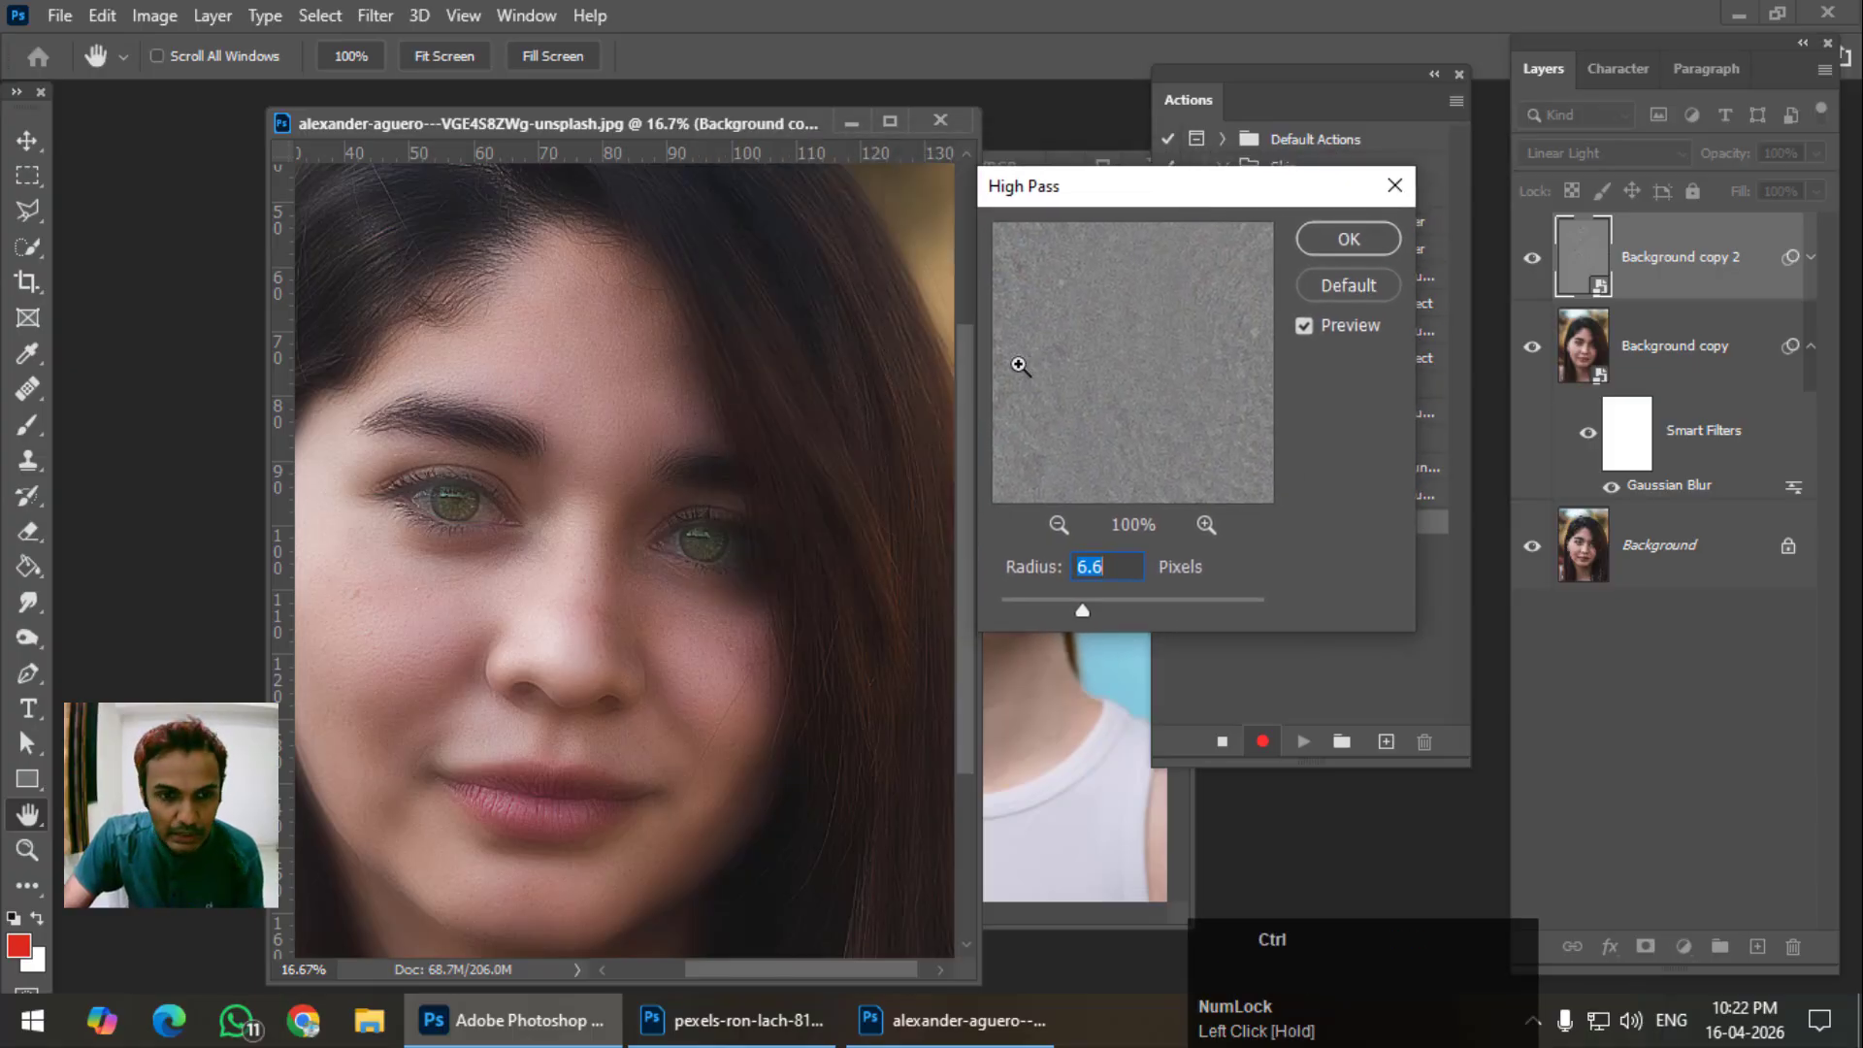
pyautogui.hotkey('ctrl', '=')
pyautogui.hotkey('ctrl', '=')
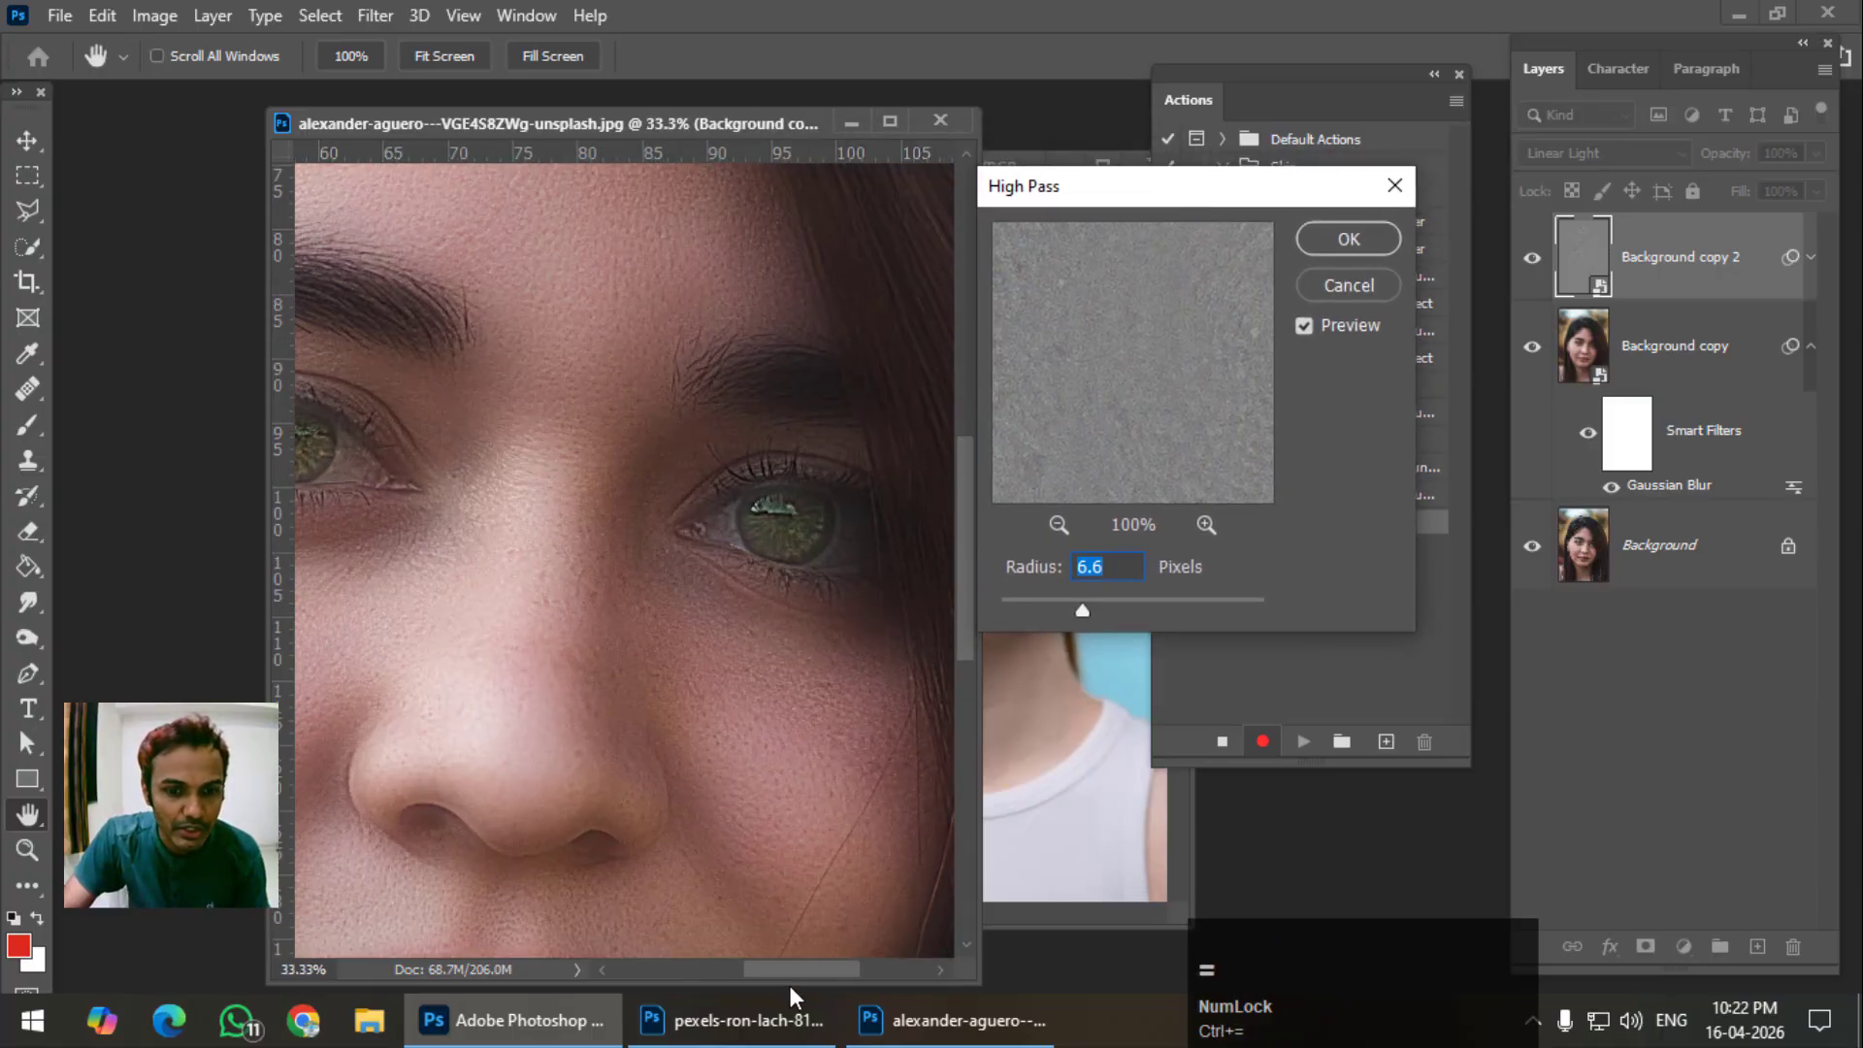
pyautogui.moveTo(794, 970); pyautogui.dragTo(714, 967)
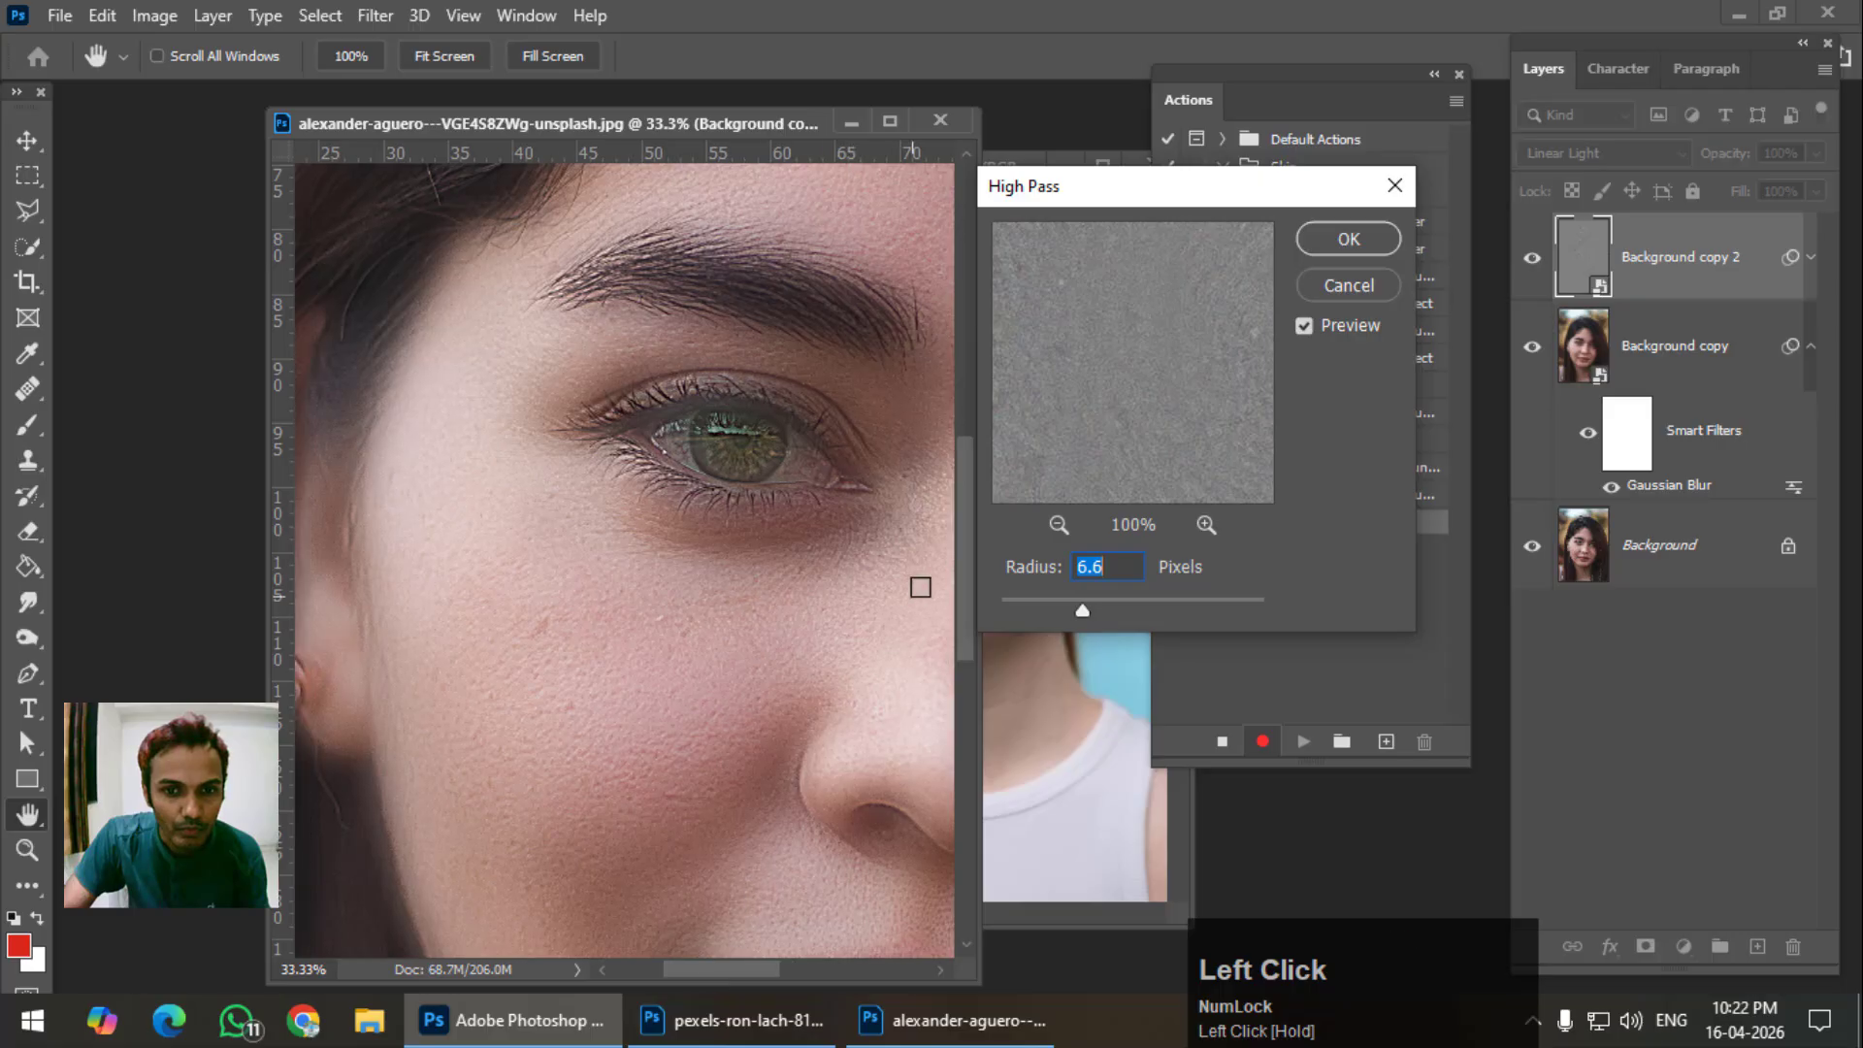
pyautogui.moveTo(963, 585); pyautogui.dragTo(963, 648)
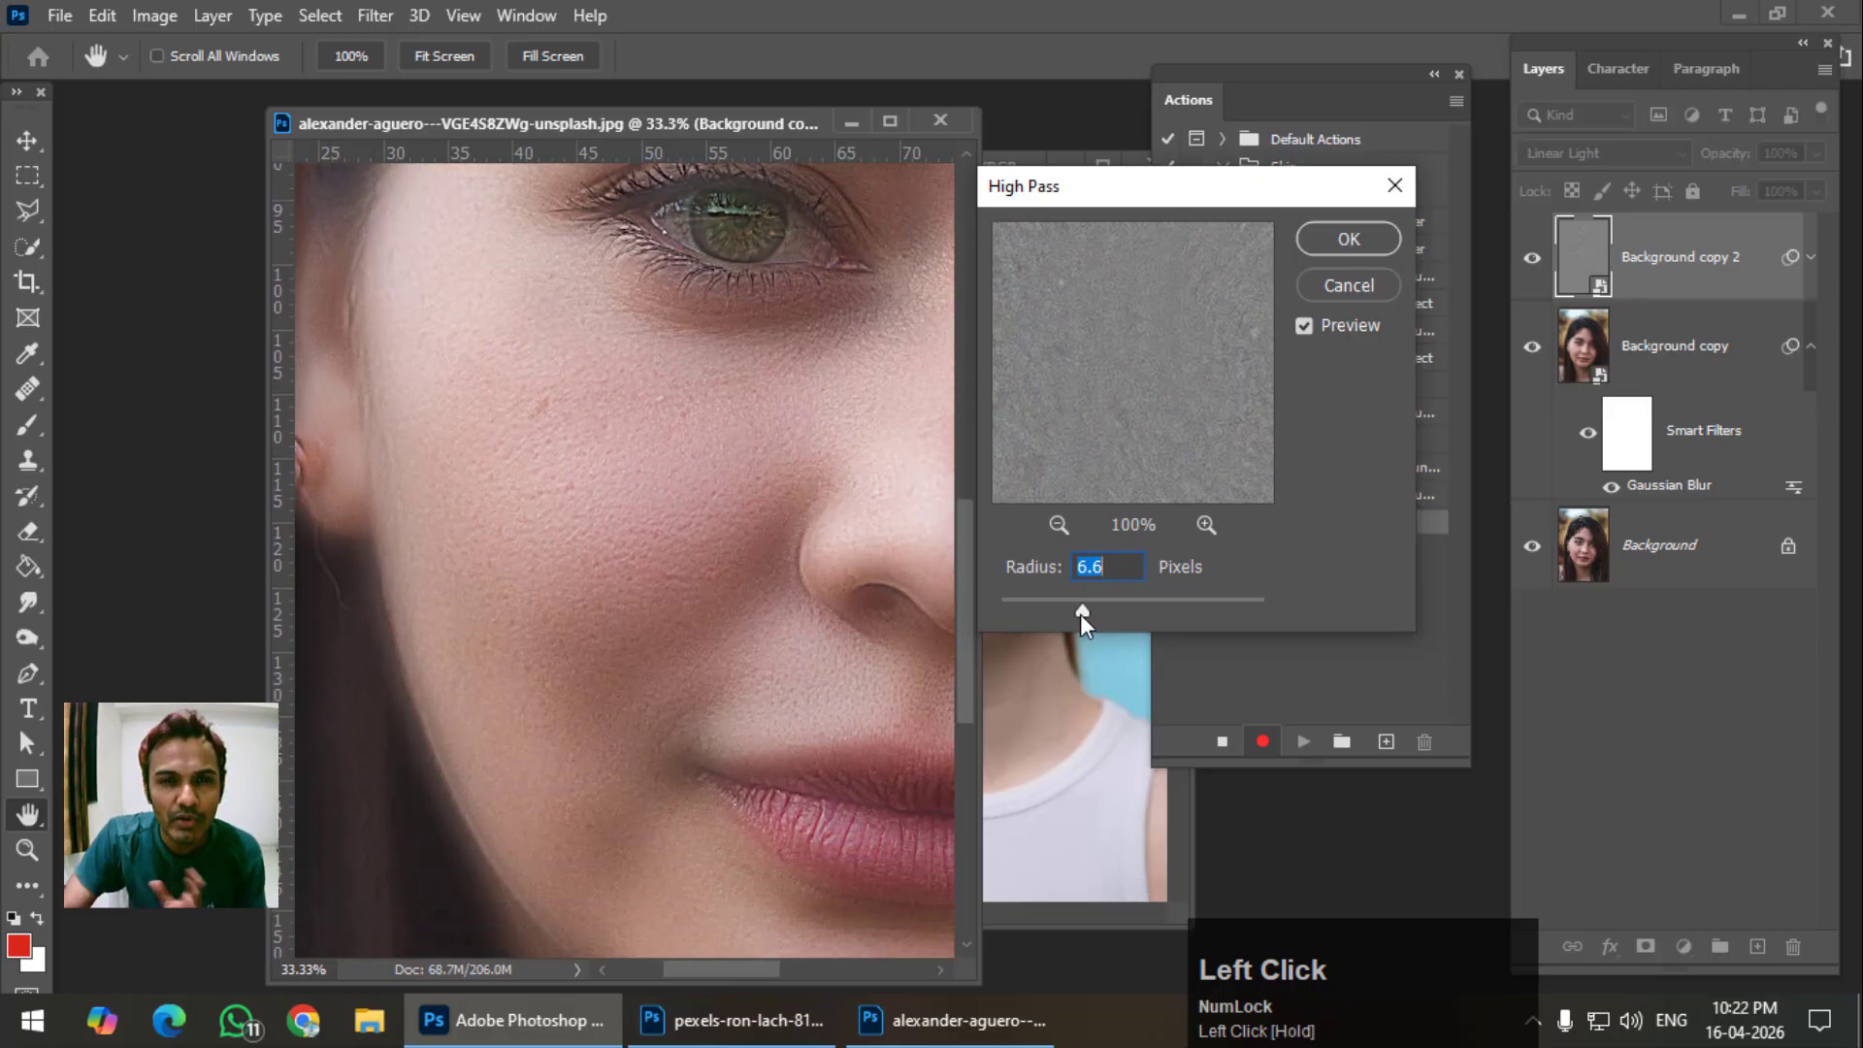
pyautogui.moveTo(1083, 608)
pyautogui.mouseDown()
pyautogui.moveTo(1120, 611)
pyautogui.moveTo(1050, 607)
pyautogui.moveTo(1101, 615)
pyautogui.mouseUp()
pyautogui.click(1096, 613)
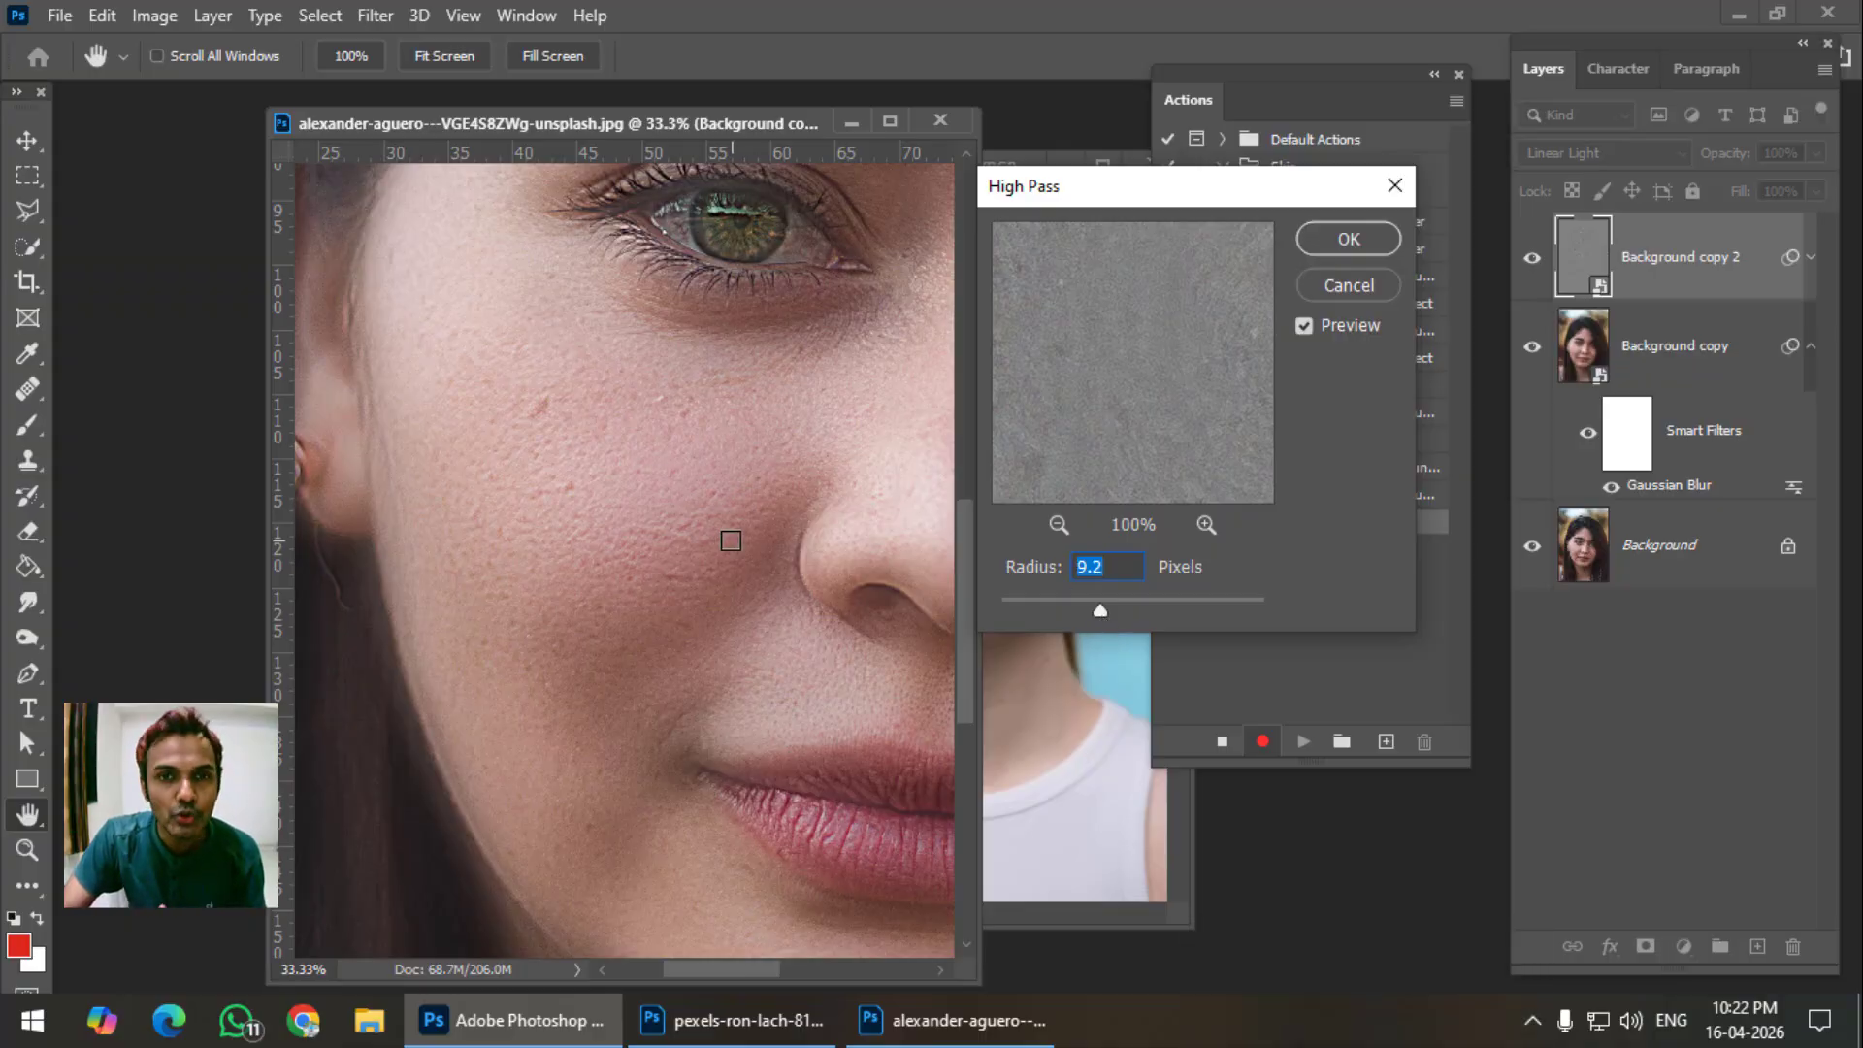
pyautogui.click(1353, 239)
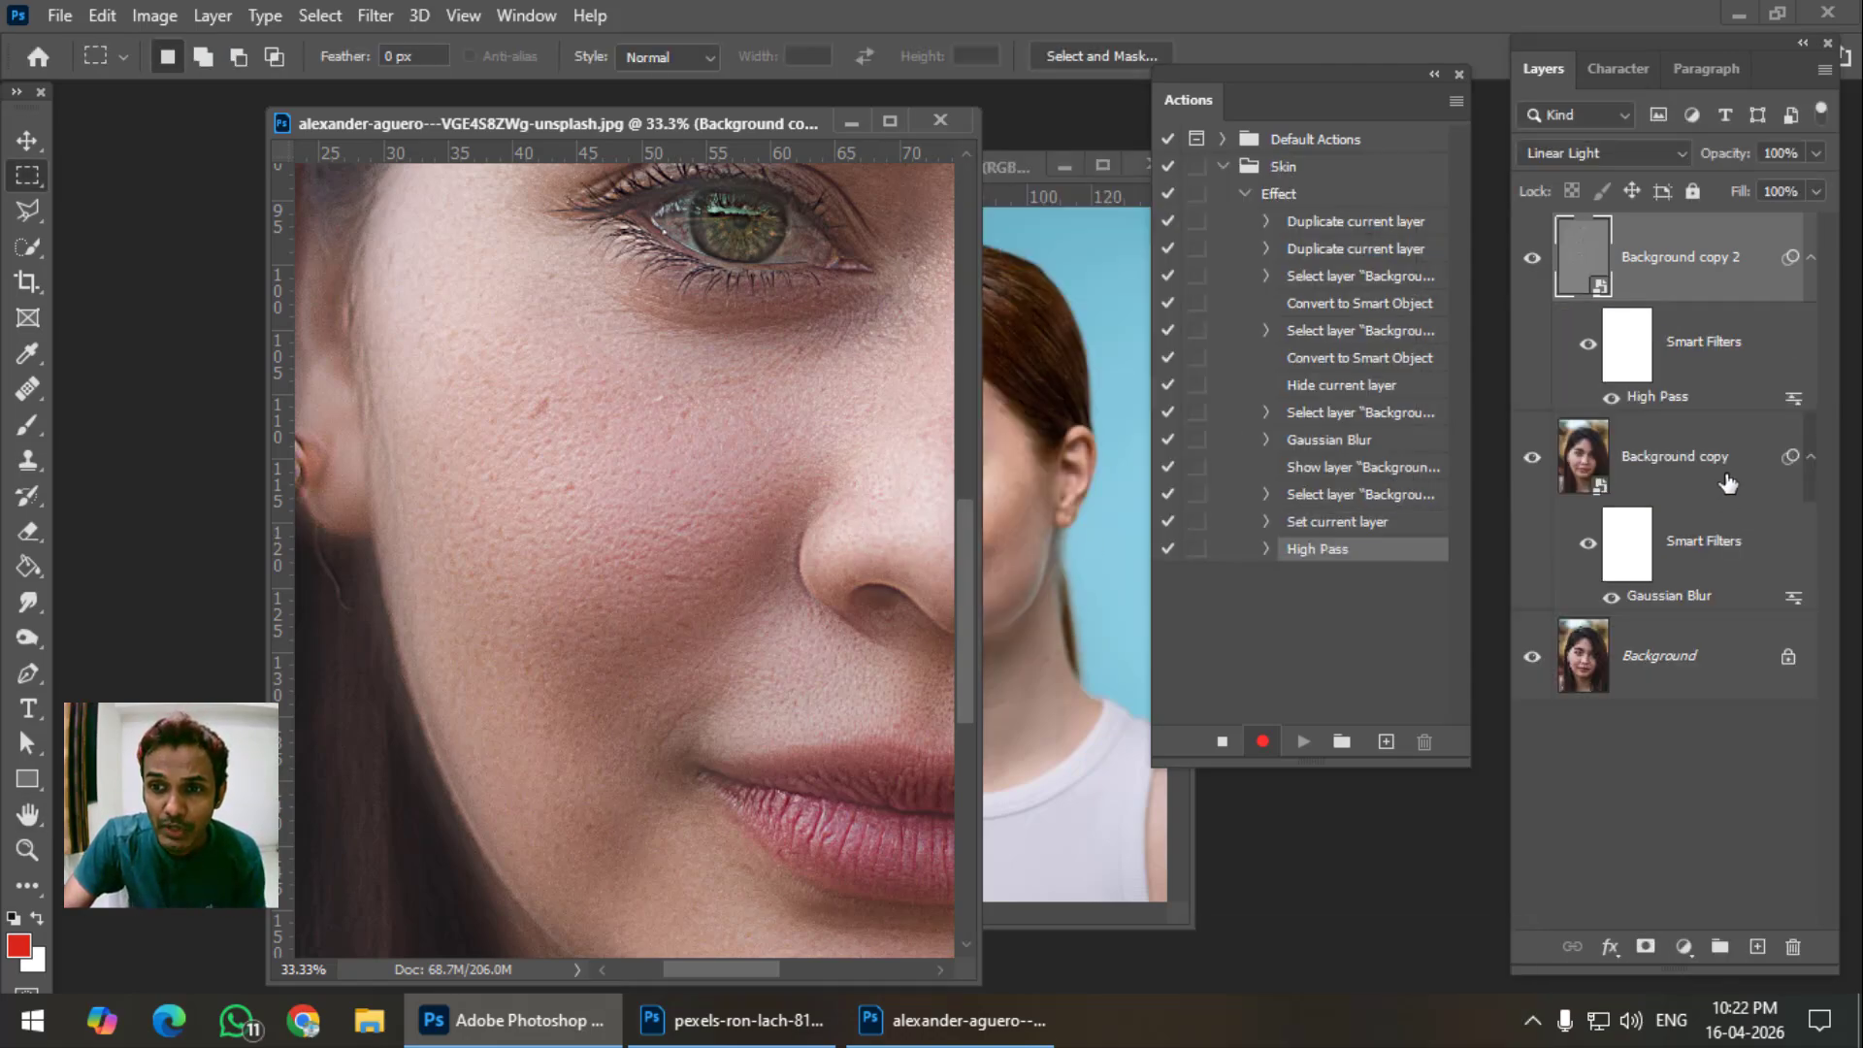
pyautogui.doubleClick(1668, 398)
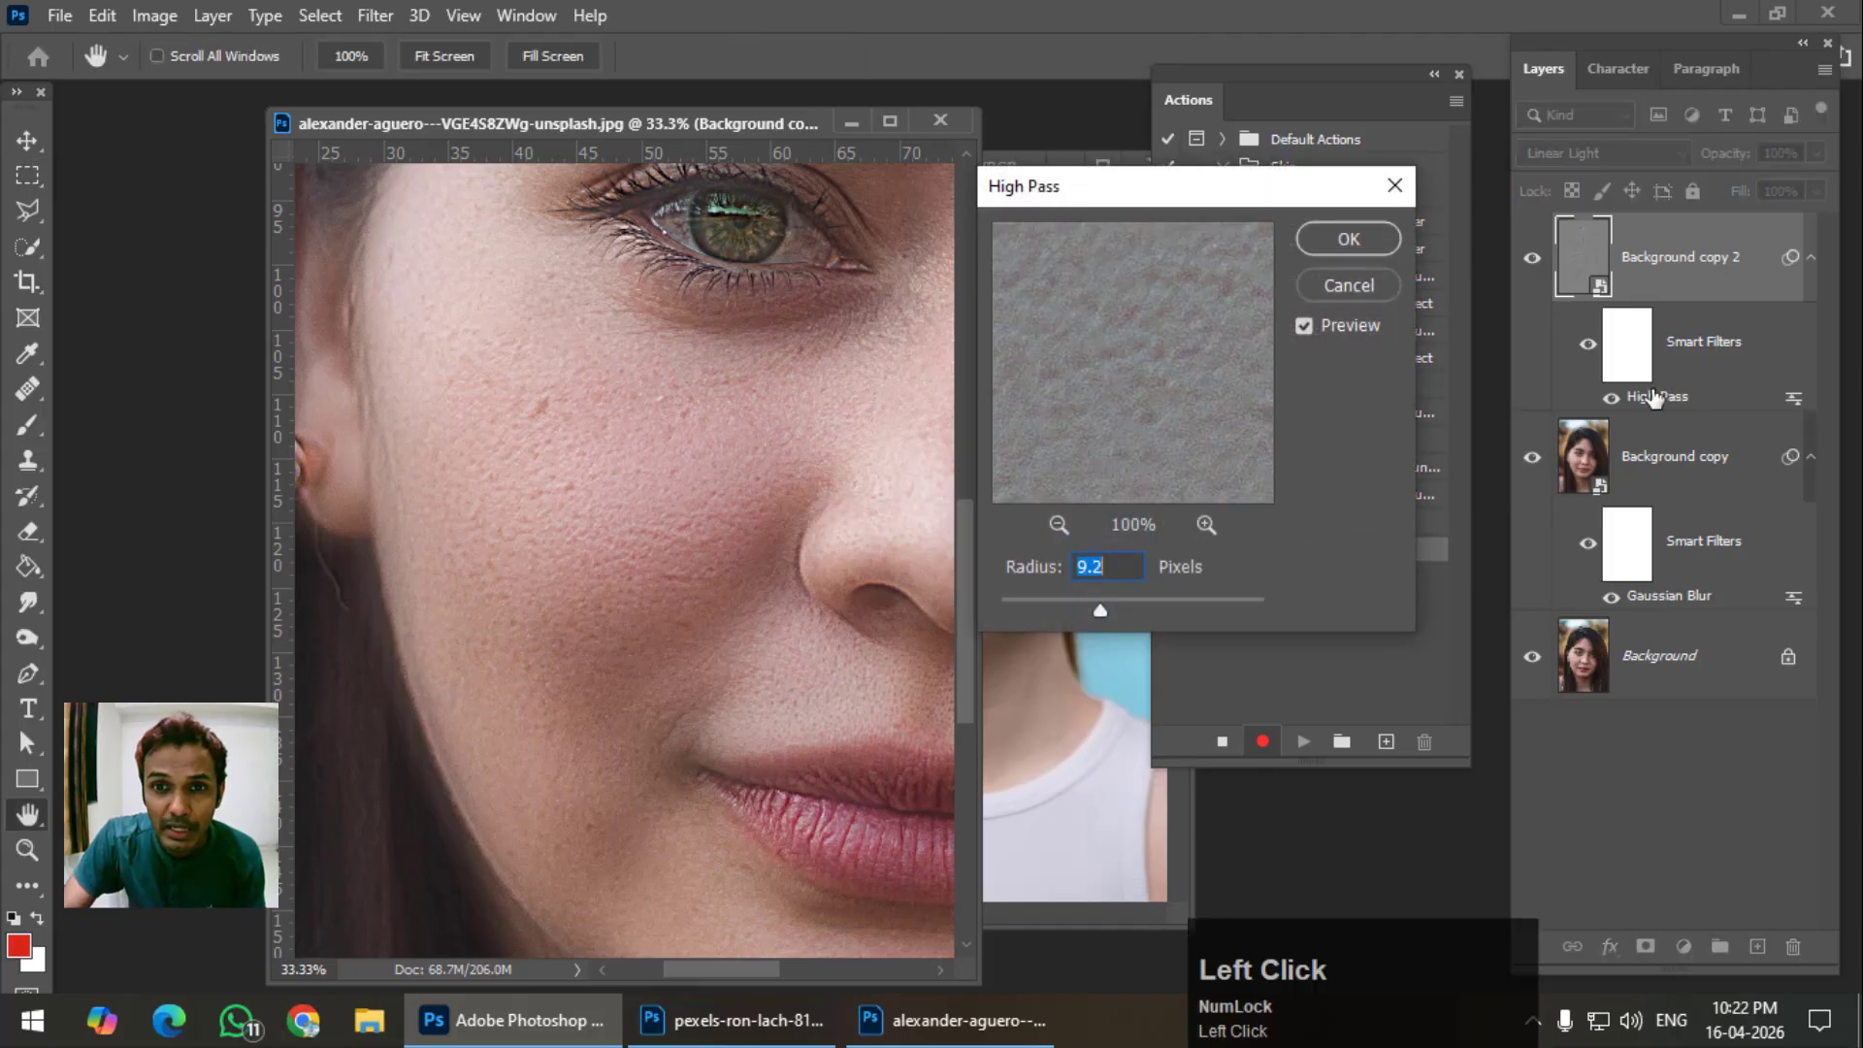
pyautogui.click(1361, 239)
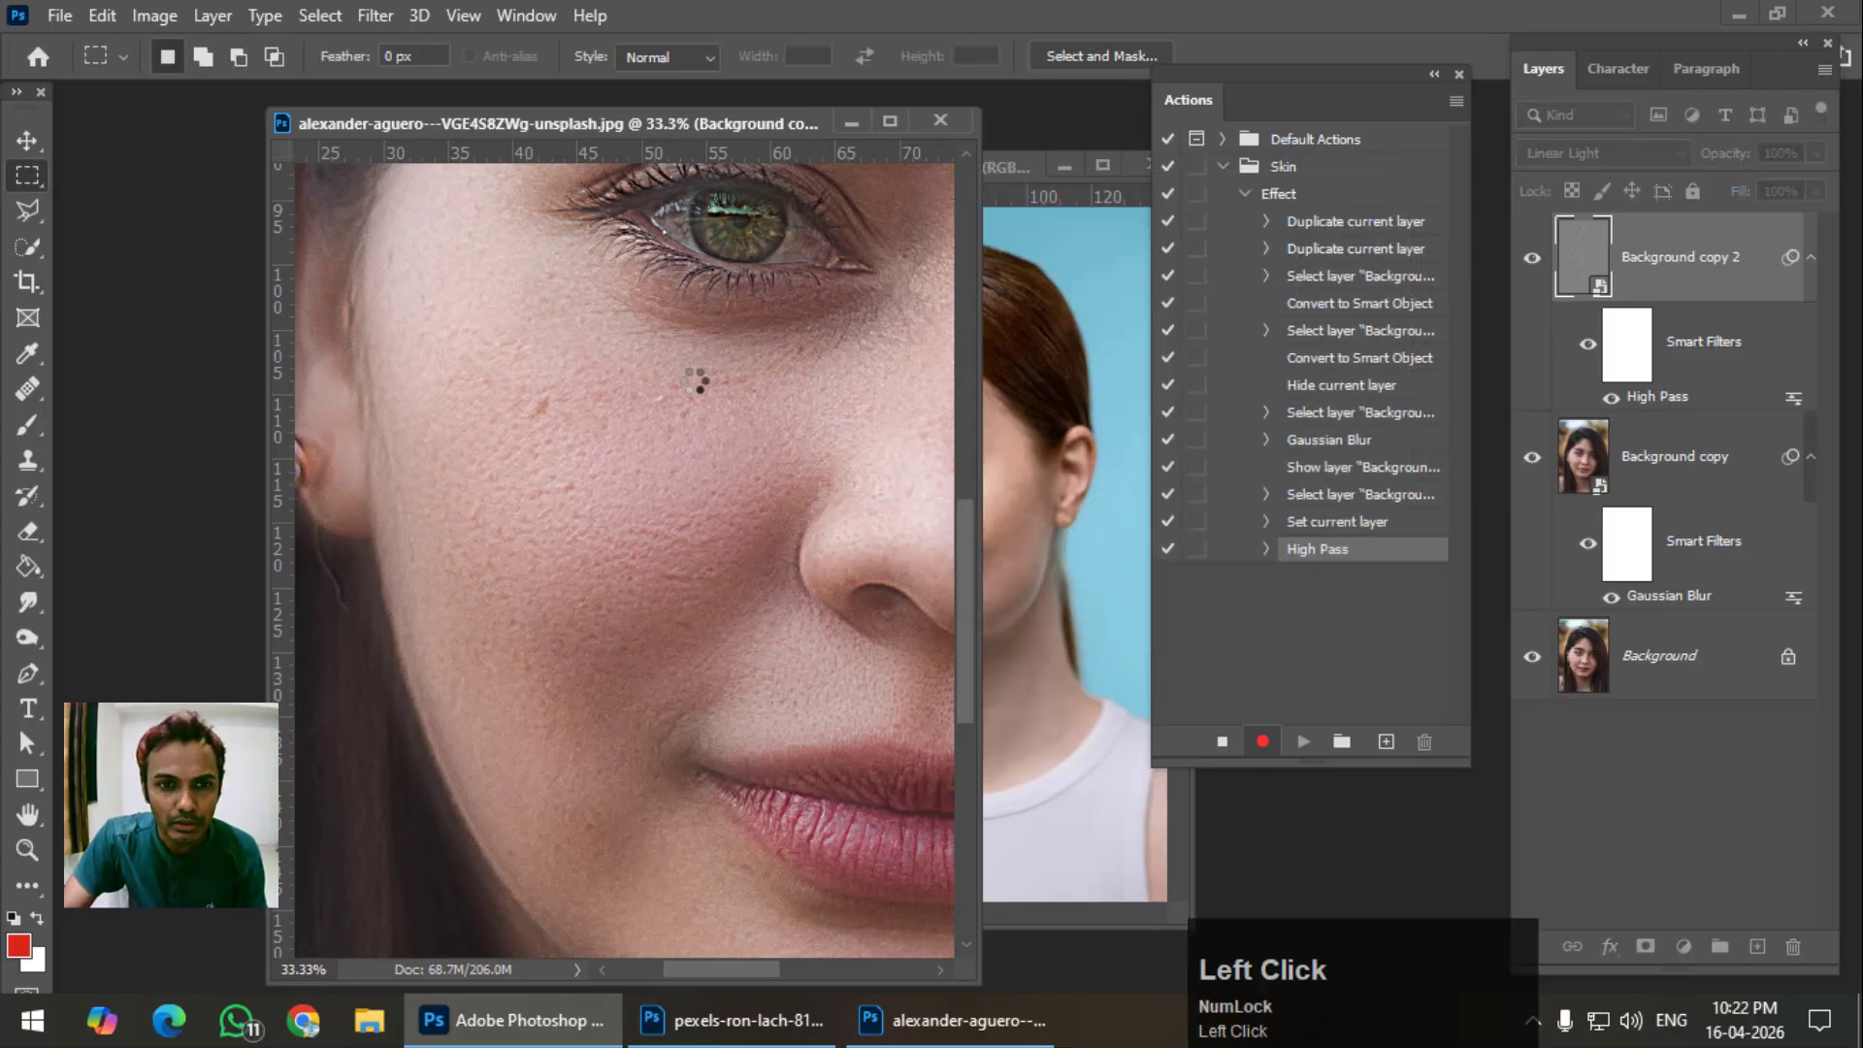
# Group Background copy and Background copy 2, and add a white layer mask to the group.
pyautogui.hotkey('ctrl', '-')
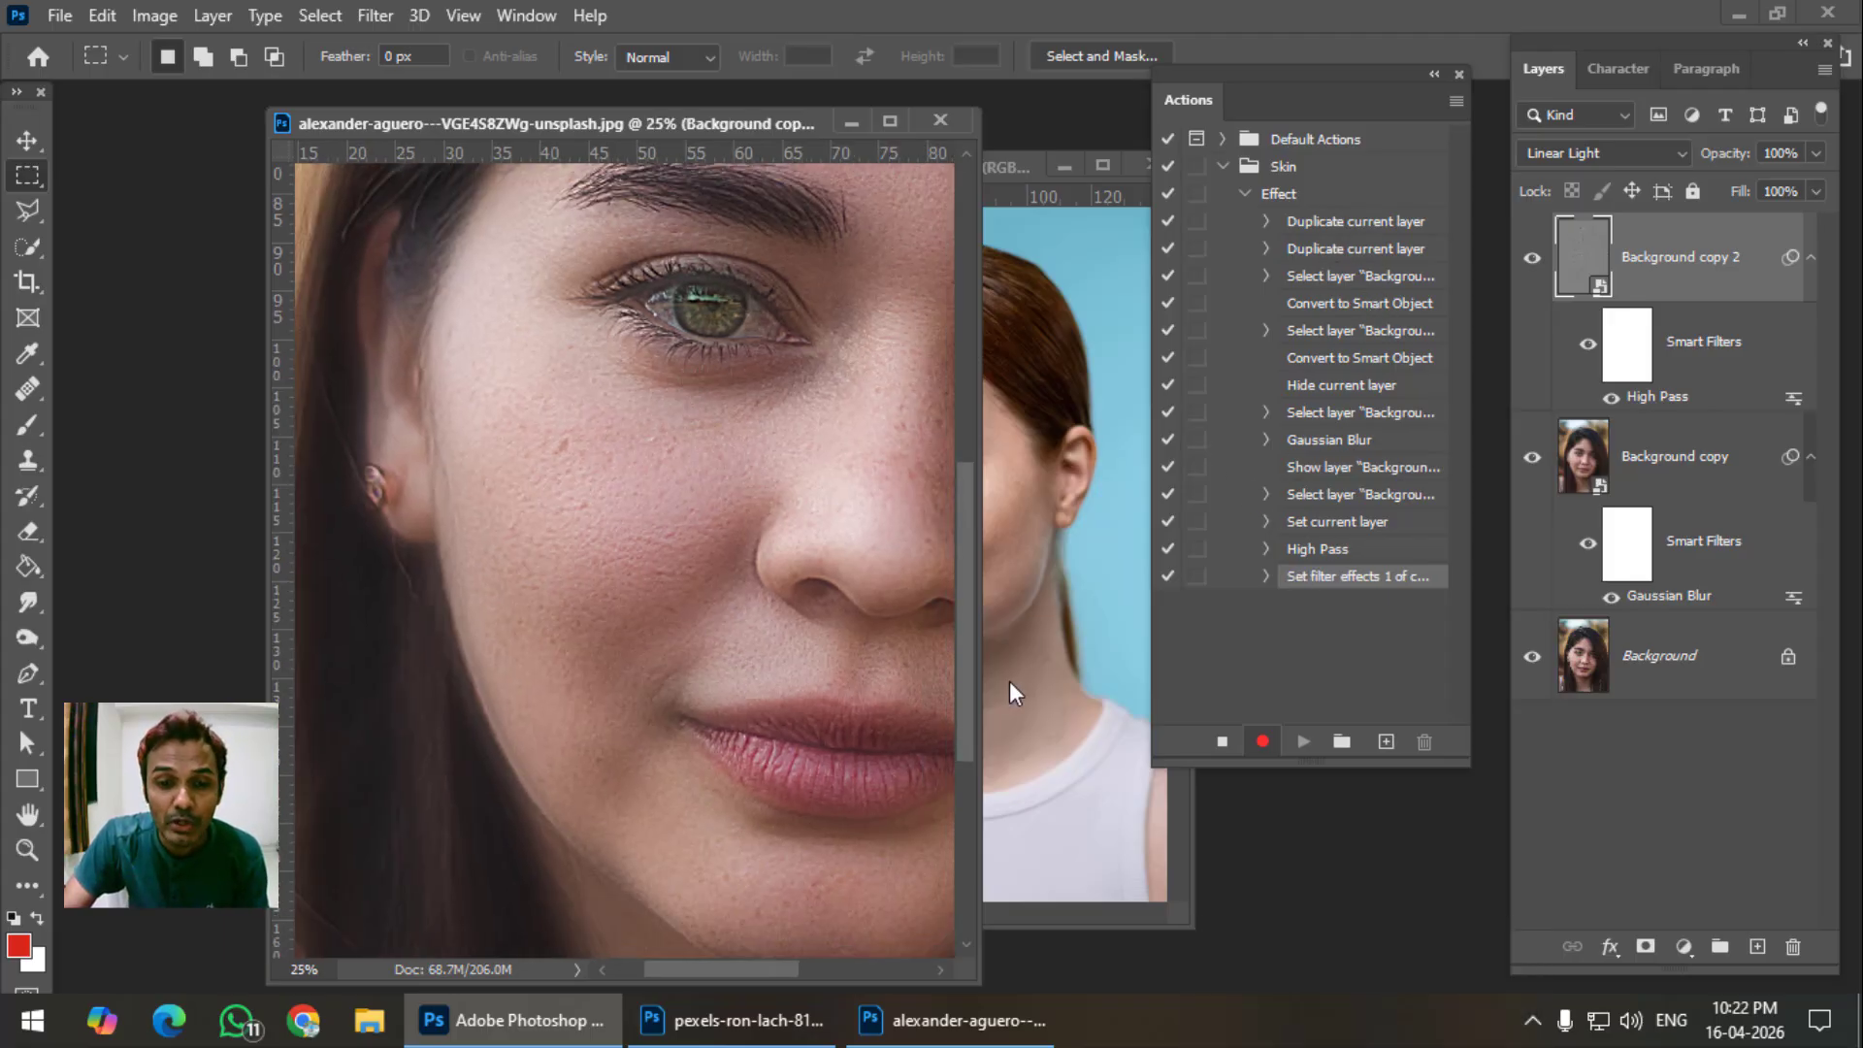
pyautogui.moveTo(752, 983); pyautogui.dragTo(783, 983)
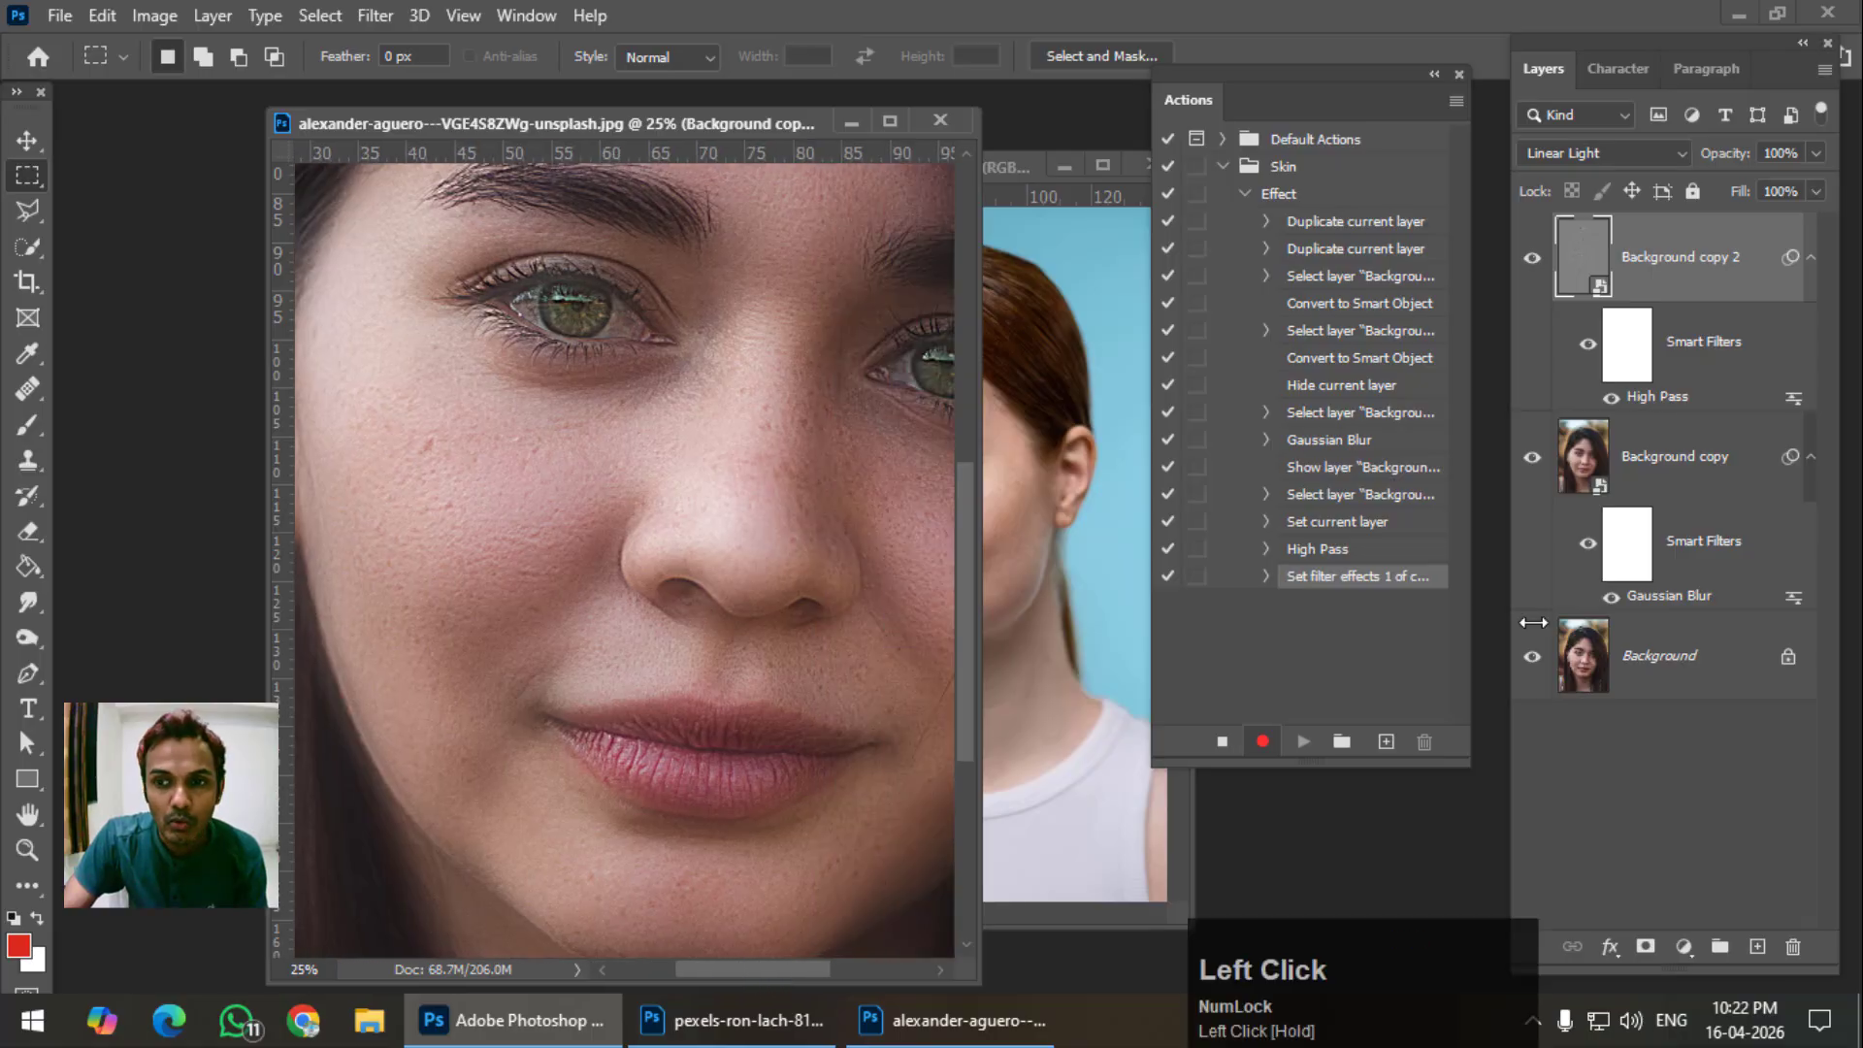
pyautogui.keyDown('ctrl'); pyautogui.click(1721, 488); pyautogui.keyUp('ctrl')
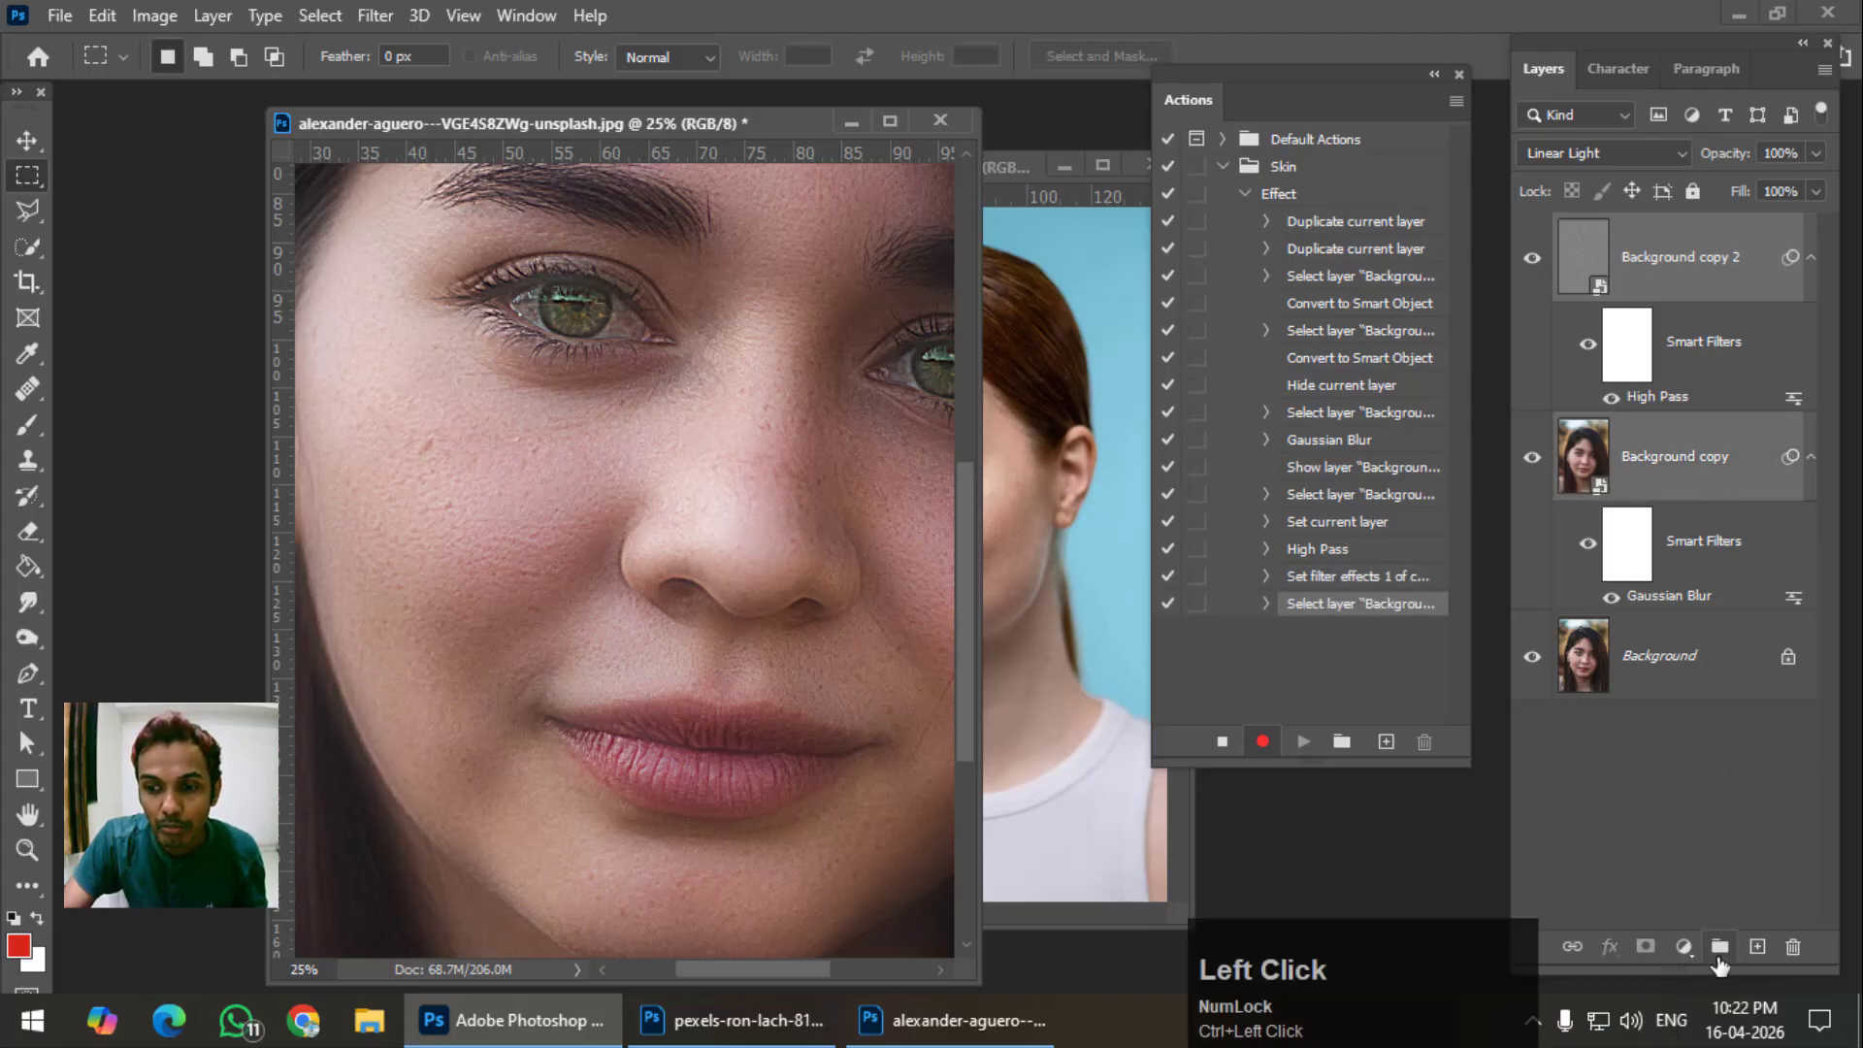
pyautogui.click(1721, 951)
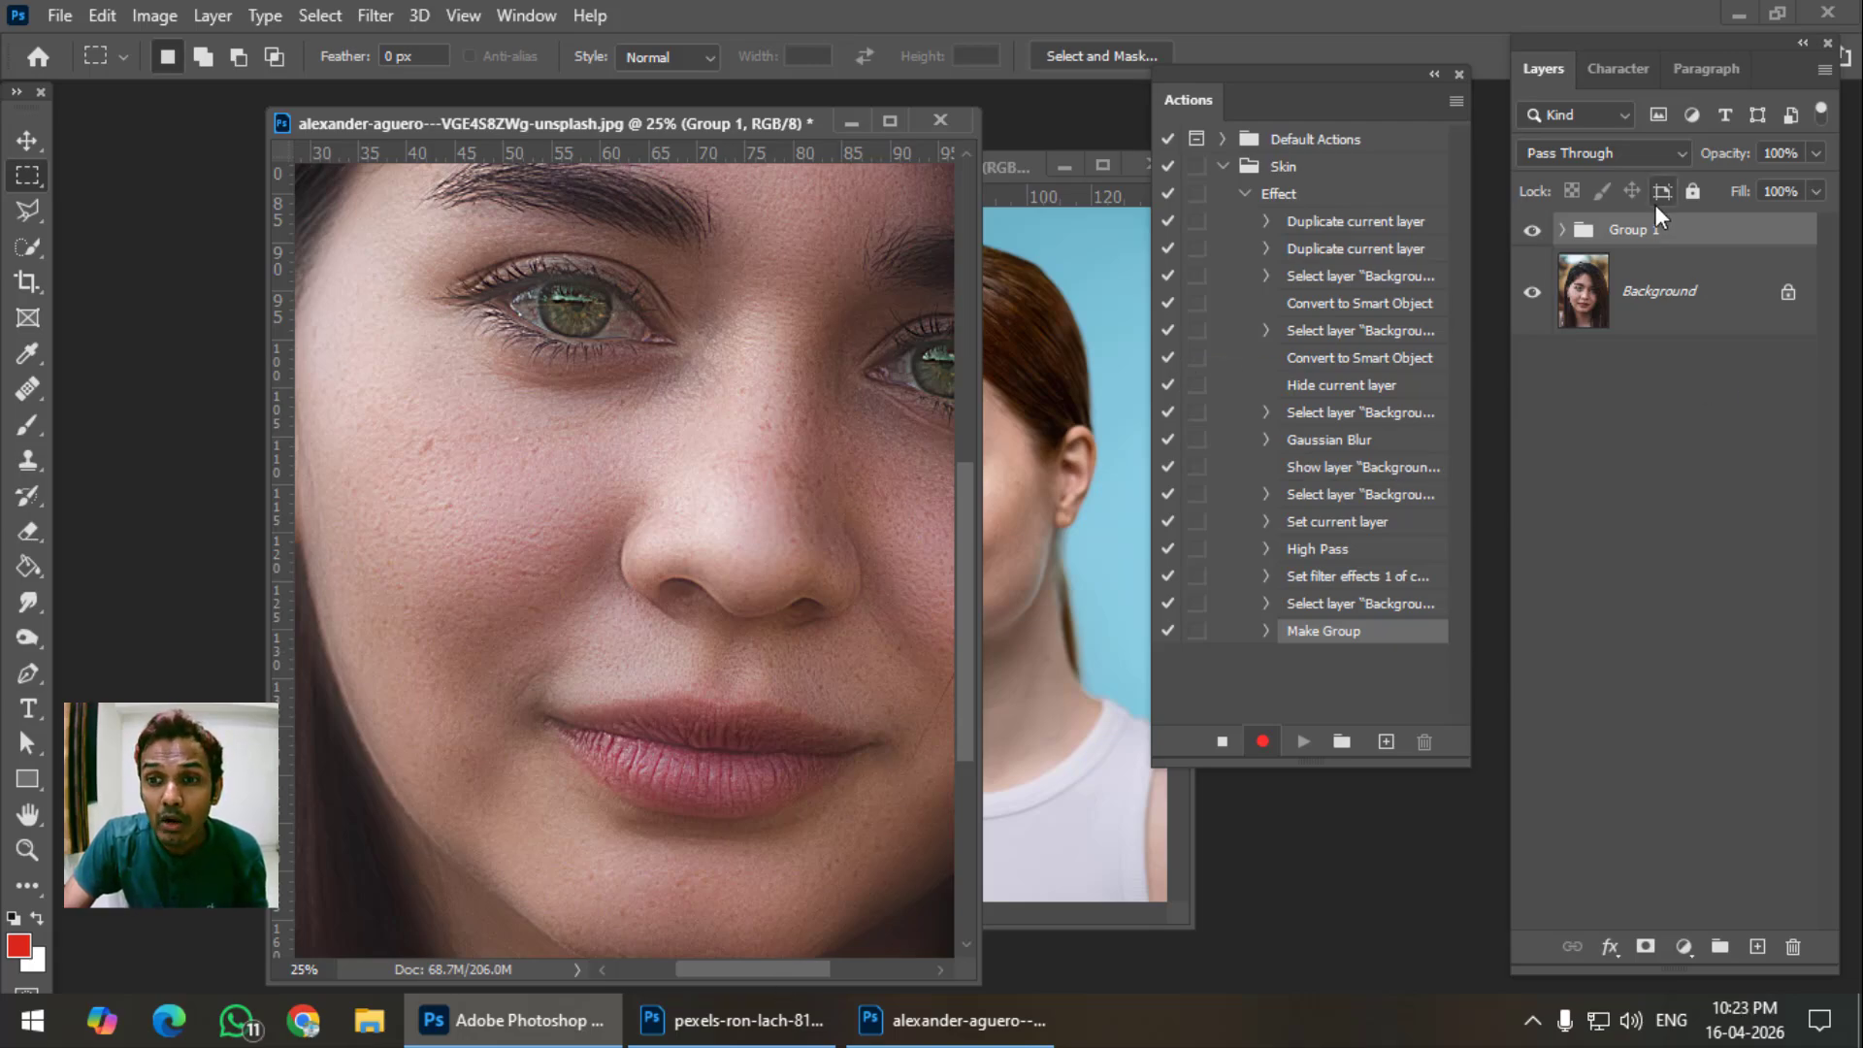
pyautogui.click(1647, 947)
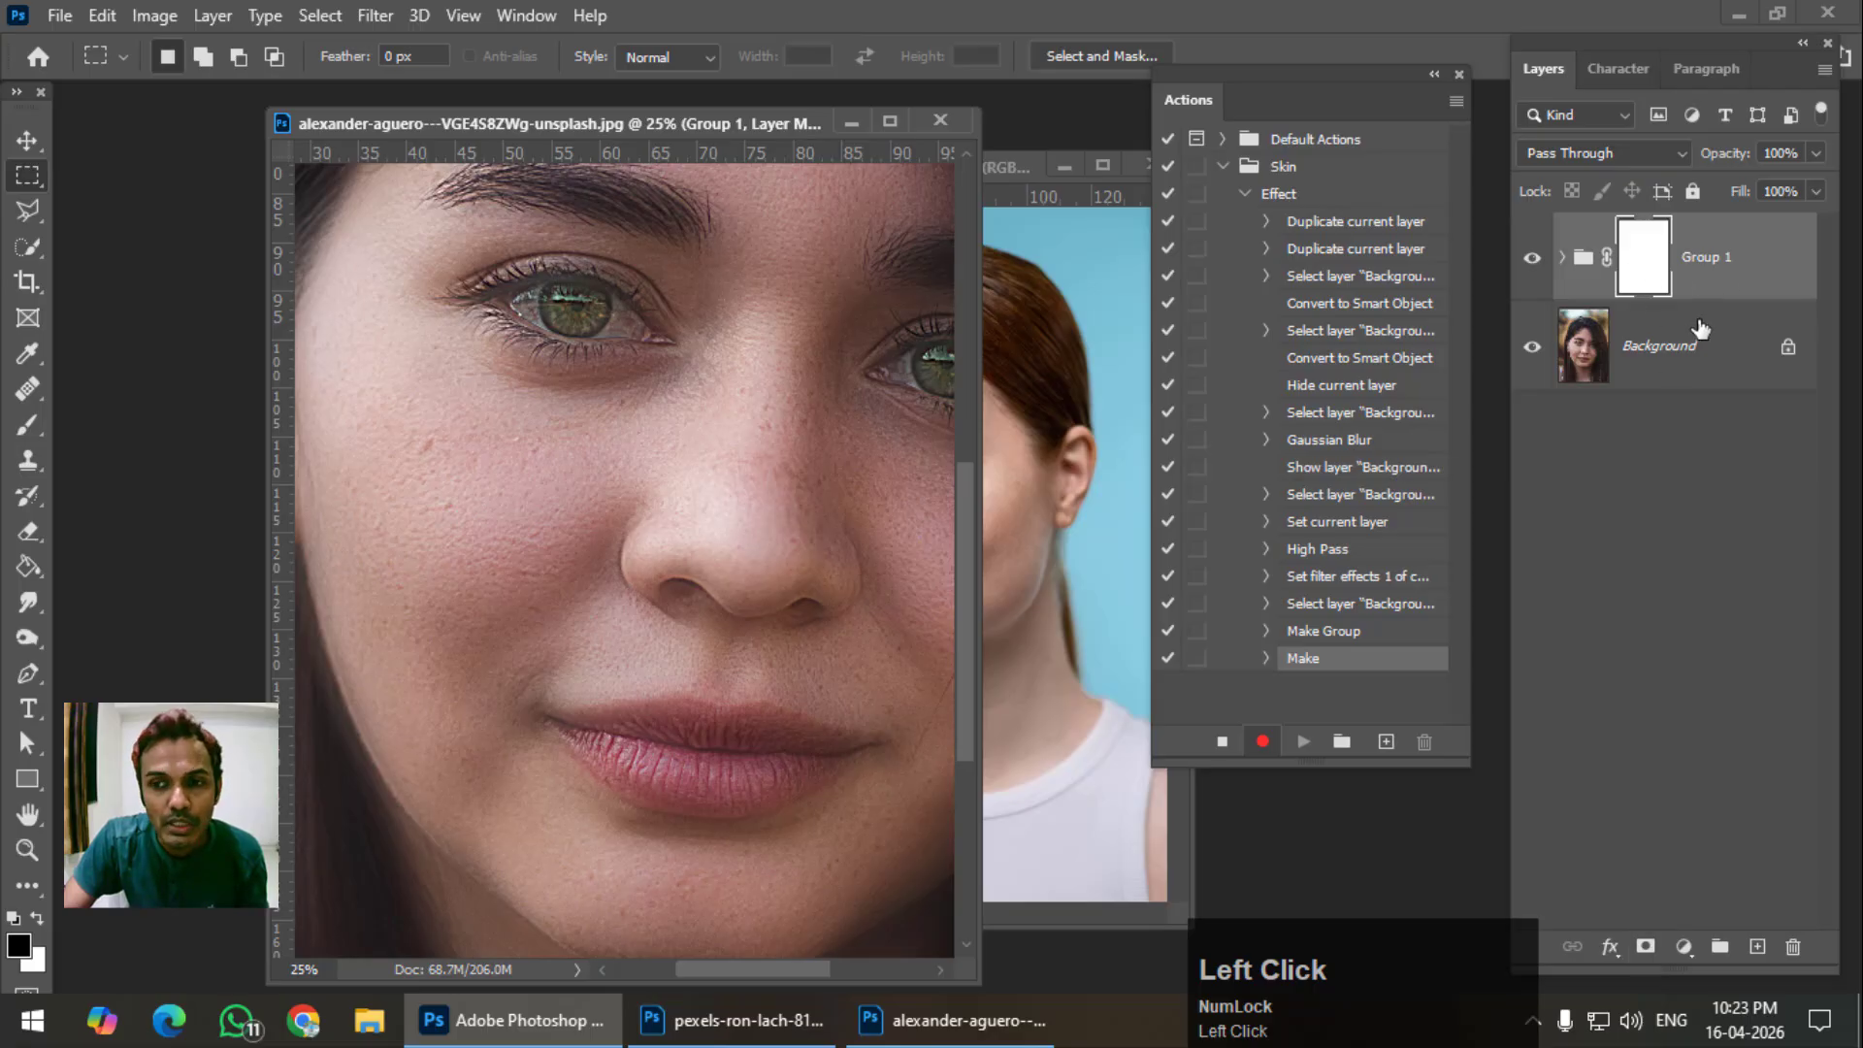
# Stop recording the Effect action.
pyautogui.click(1222, 742)
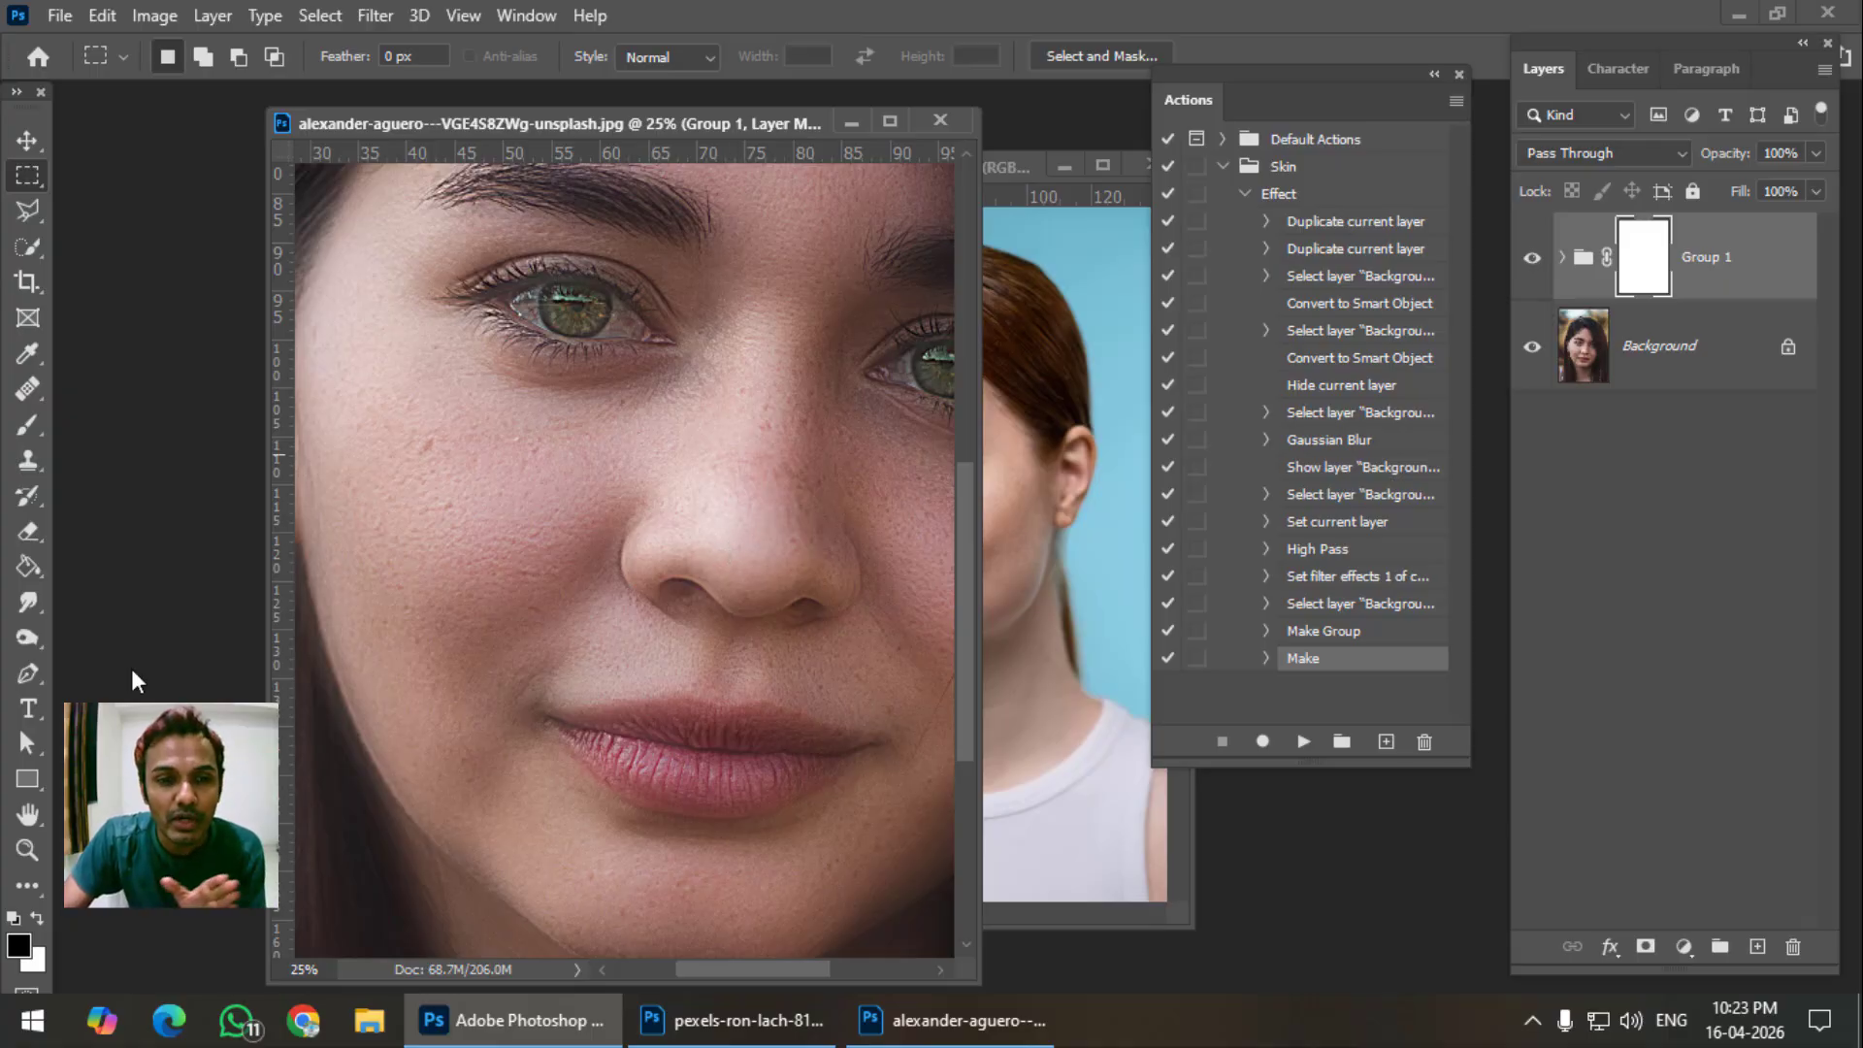
pyautogui.hotkey('ctrl', '-')
pyautogui.hotkey('ctrl', '-')
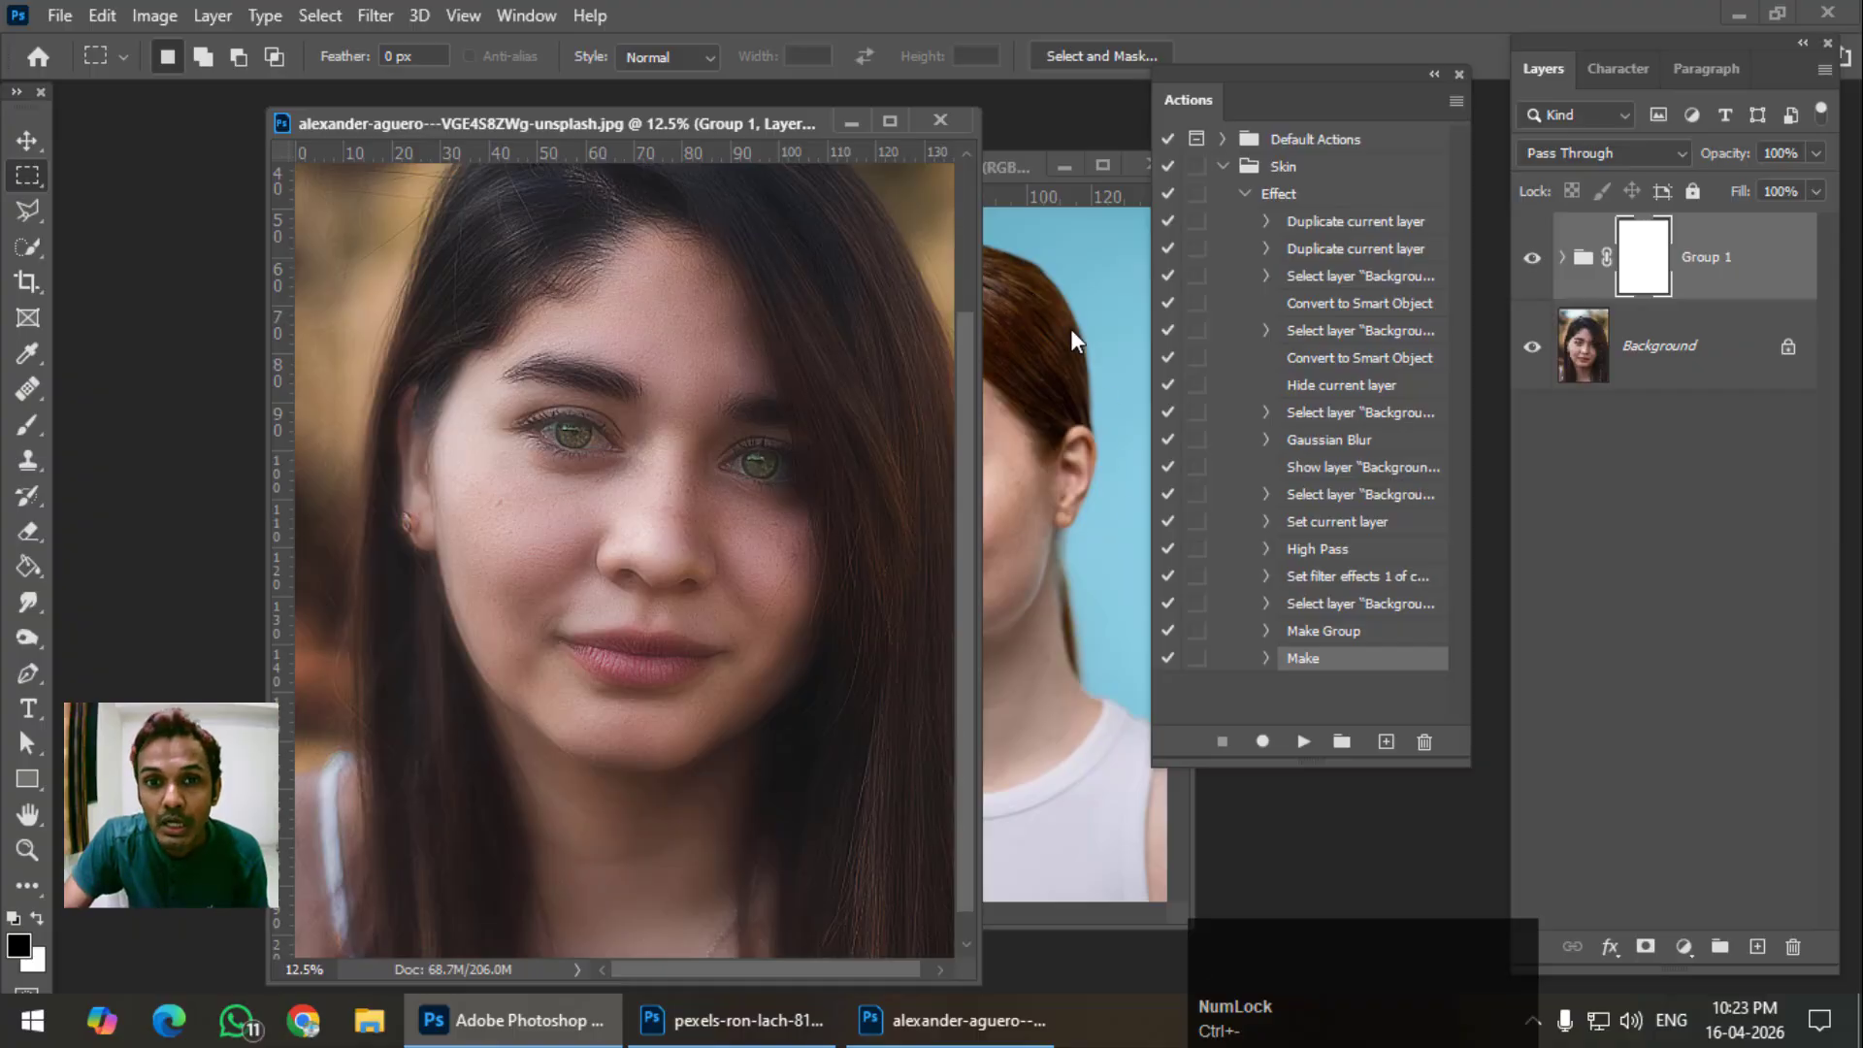
# Bring the pexels-ron-lach-8128677.jpg window to the front and enlarge it to show the whole face.
pyautogui.click(1006, 165)
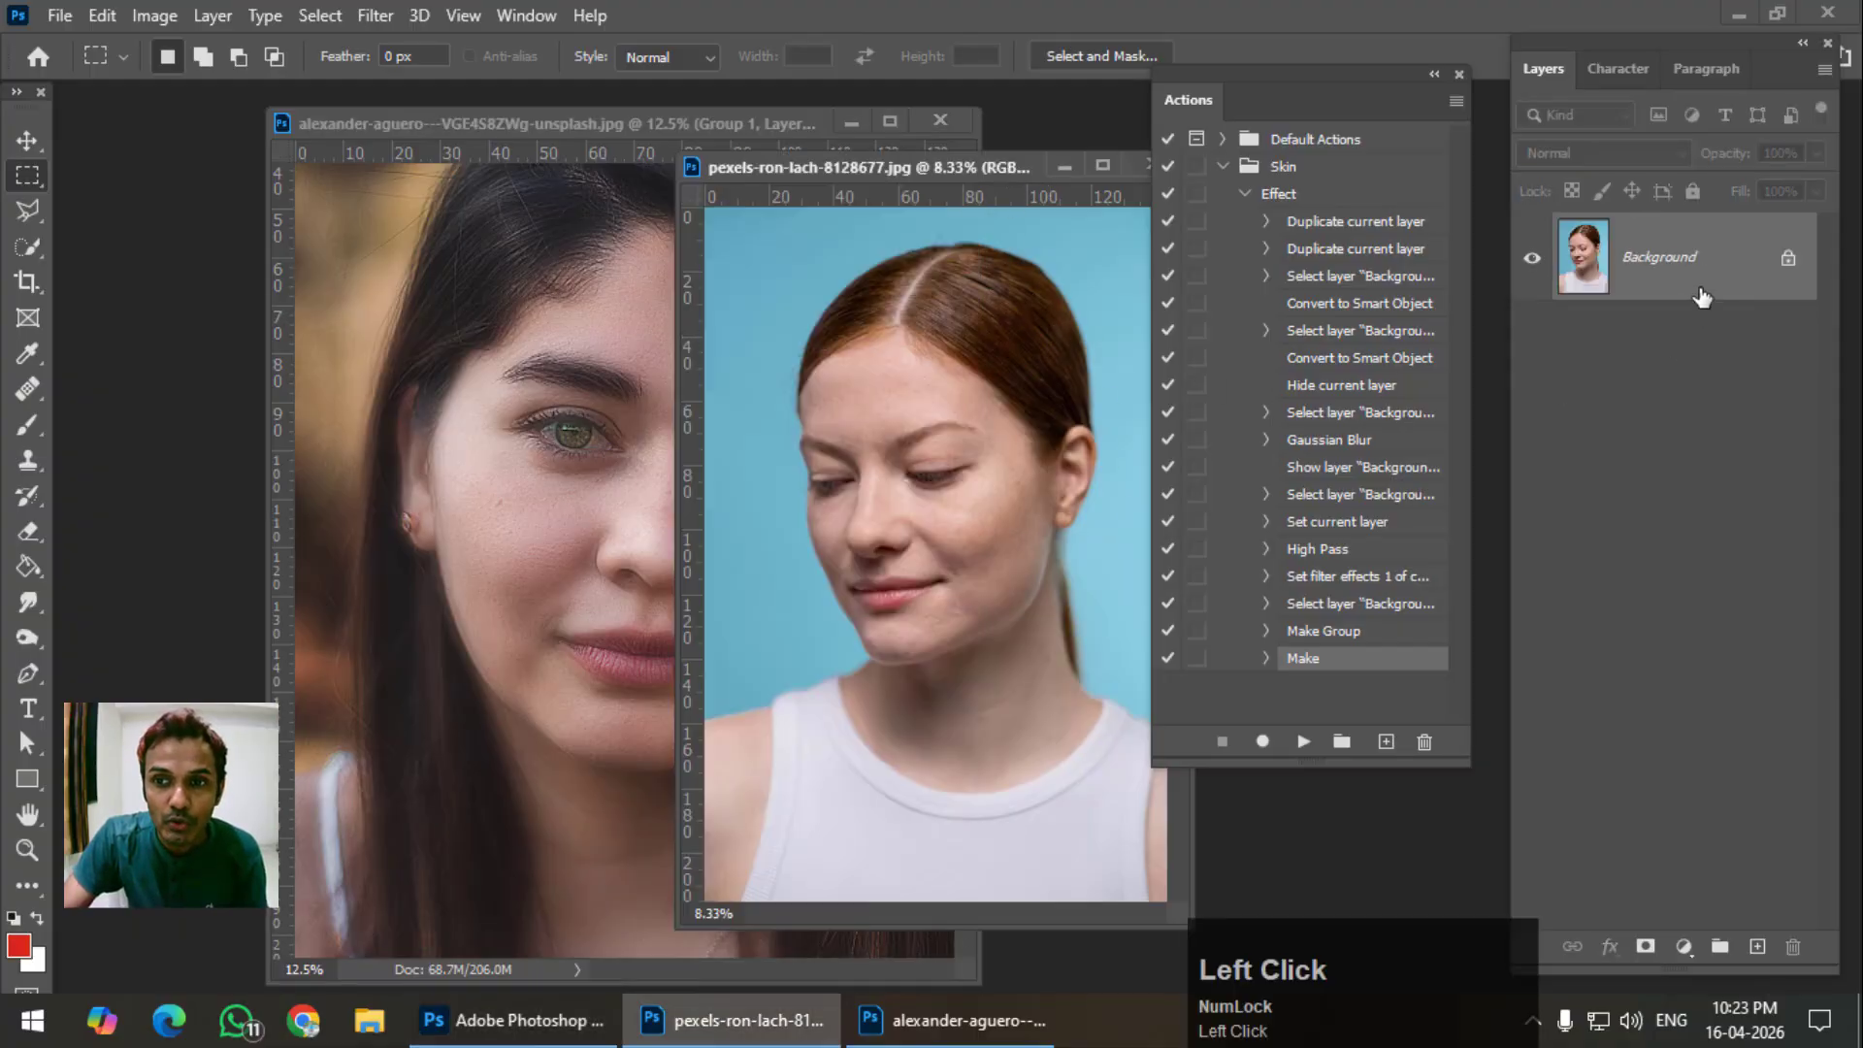
pyautogui.click(542, 180)
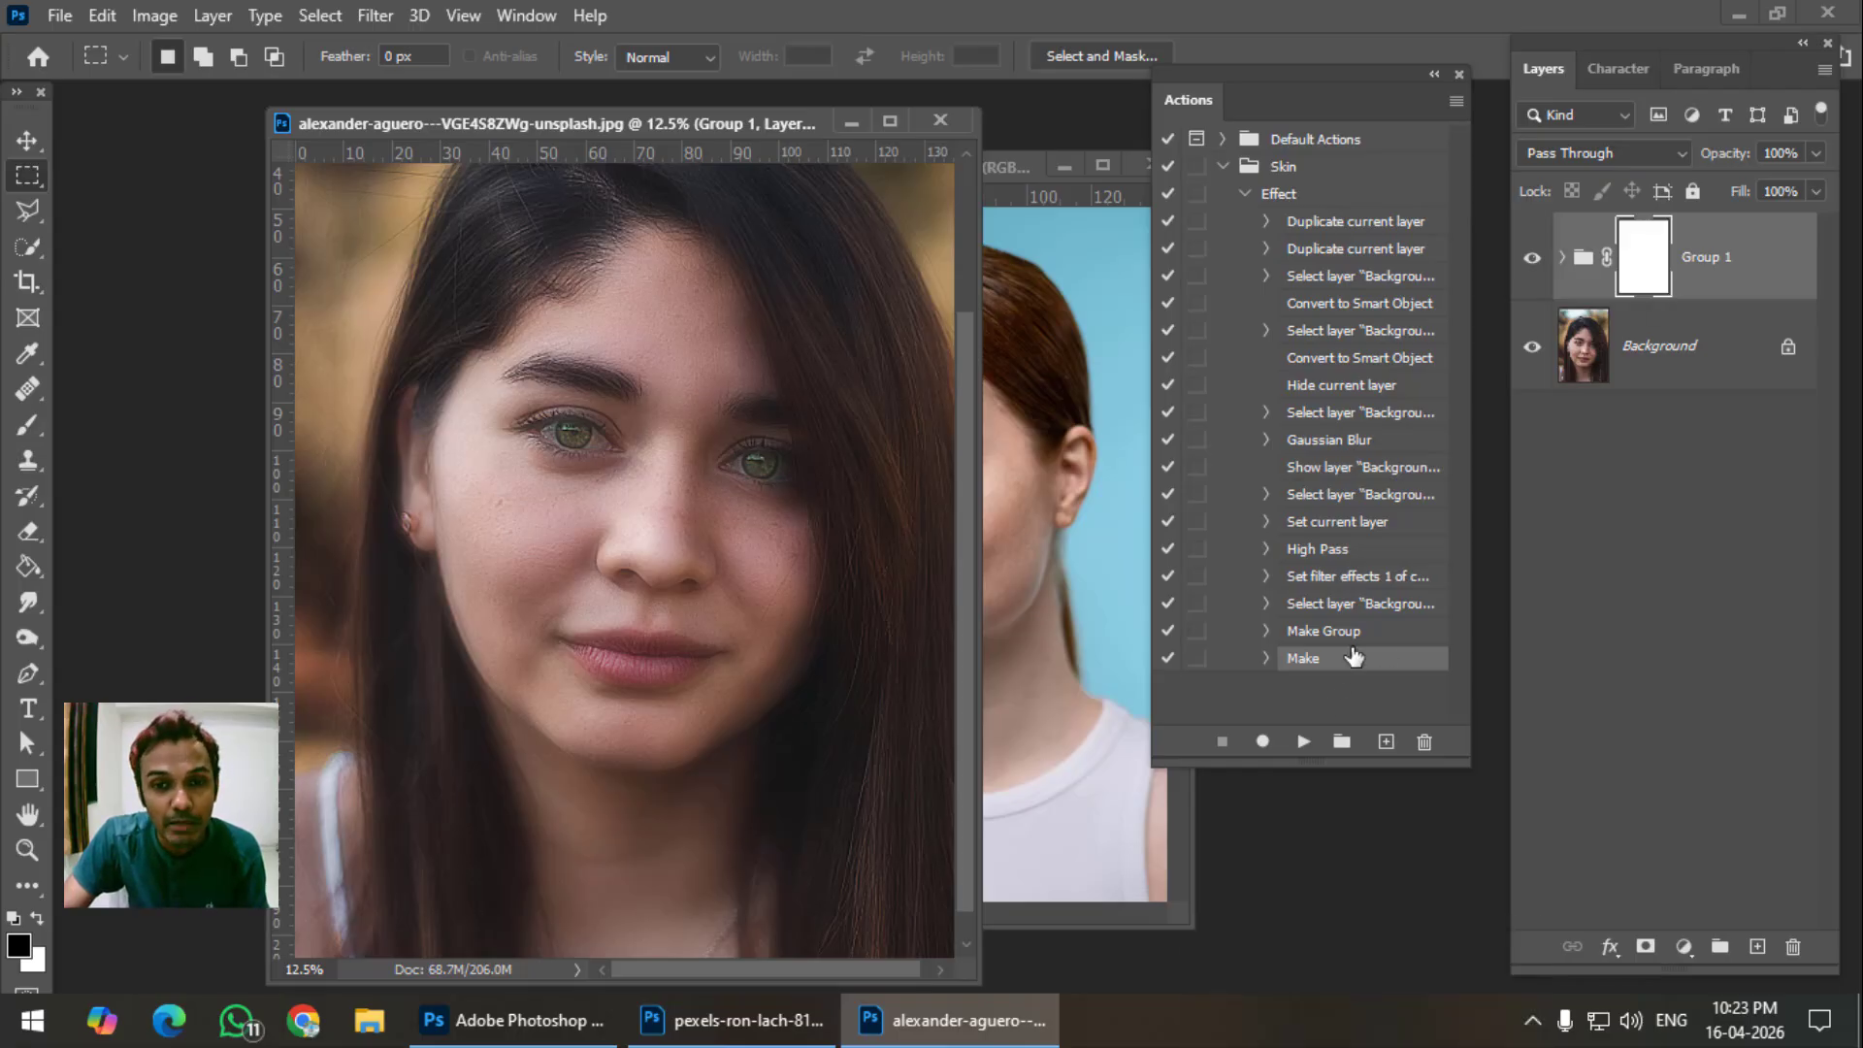
pyautogui.moveTo(991, 161); pyautogui.dragTo(826, 122)
pyautogui.moveTo(1015, 879); pyautogui.dragTo(1101, 961)
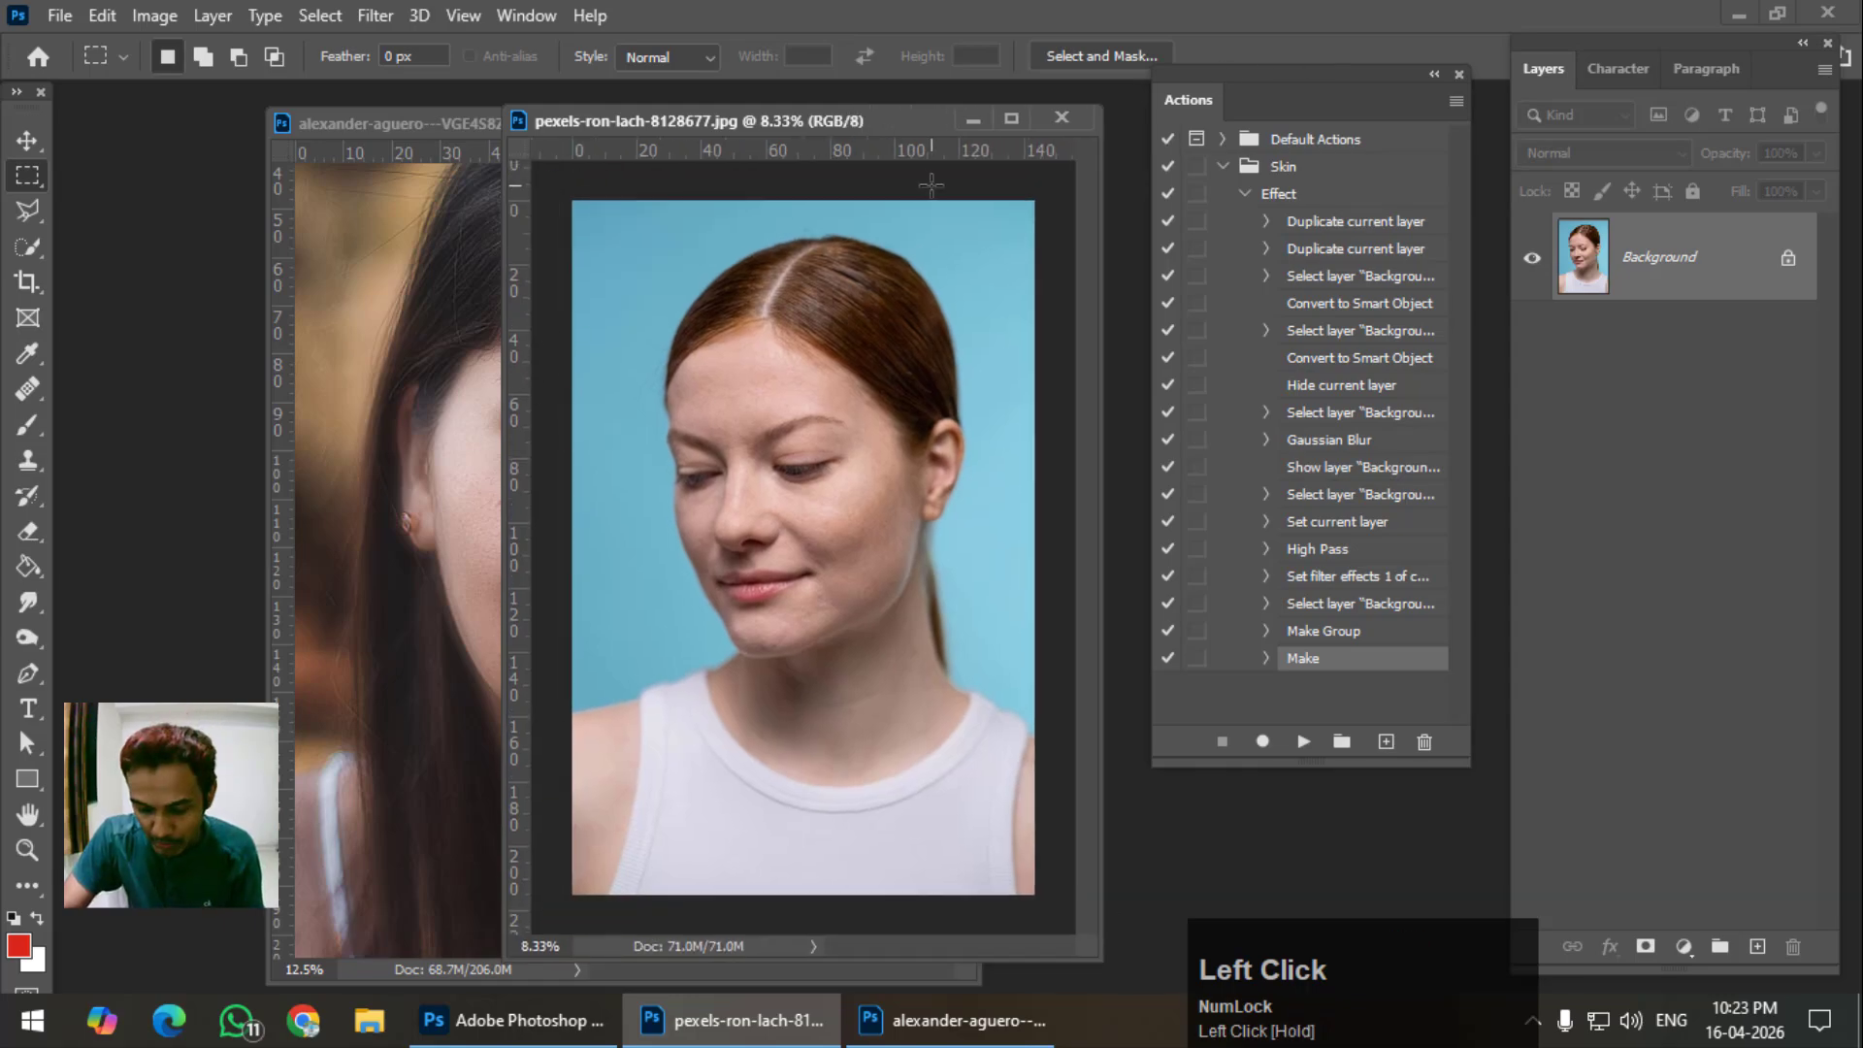
pyautogui.hotkey('ctrl', '=')
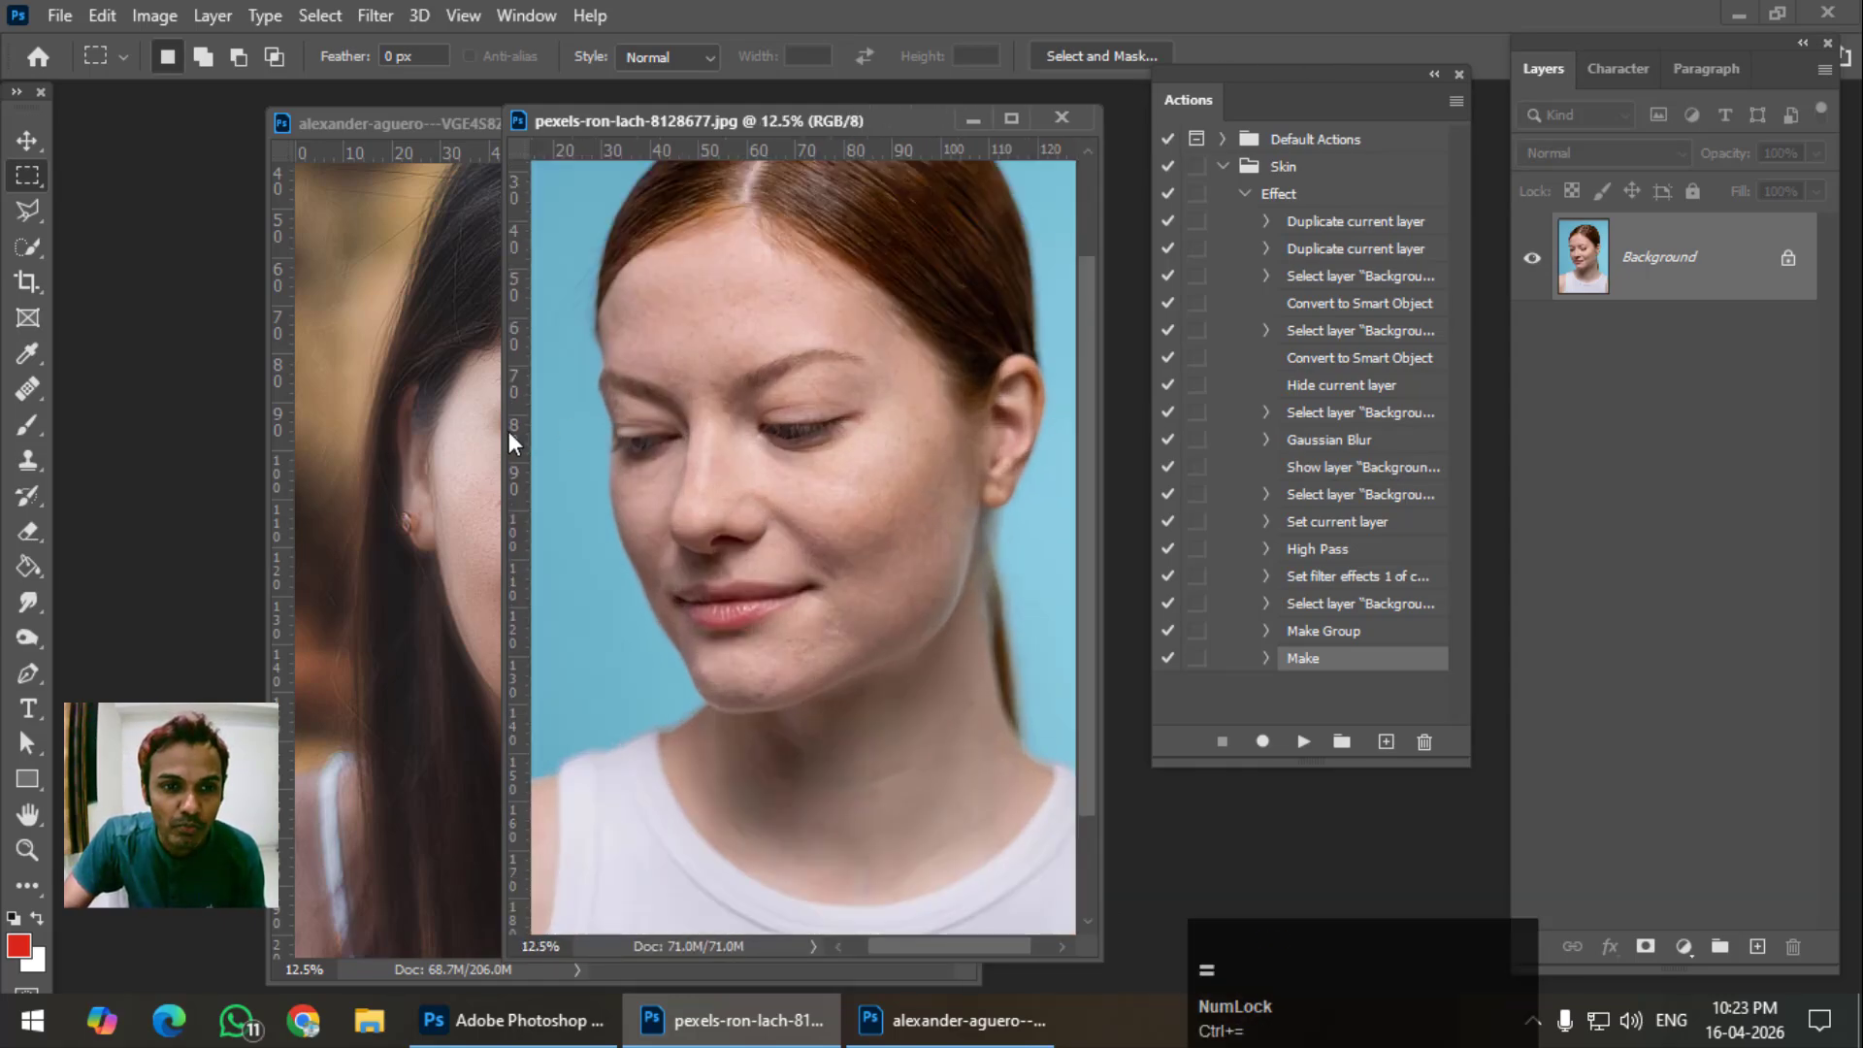
pyautogui.moveTo(507, 429); pyautogui.dragTo(332, 427)
pyautogui.scroll(2, 861, 399)
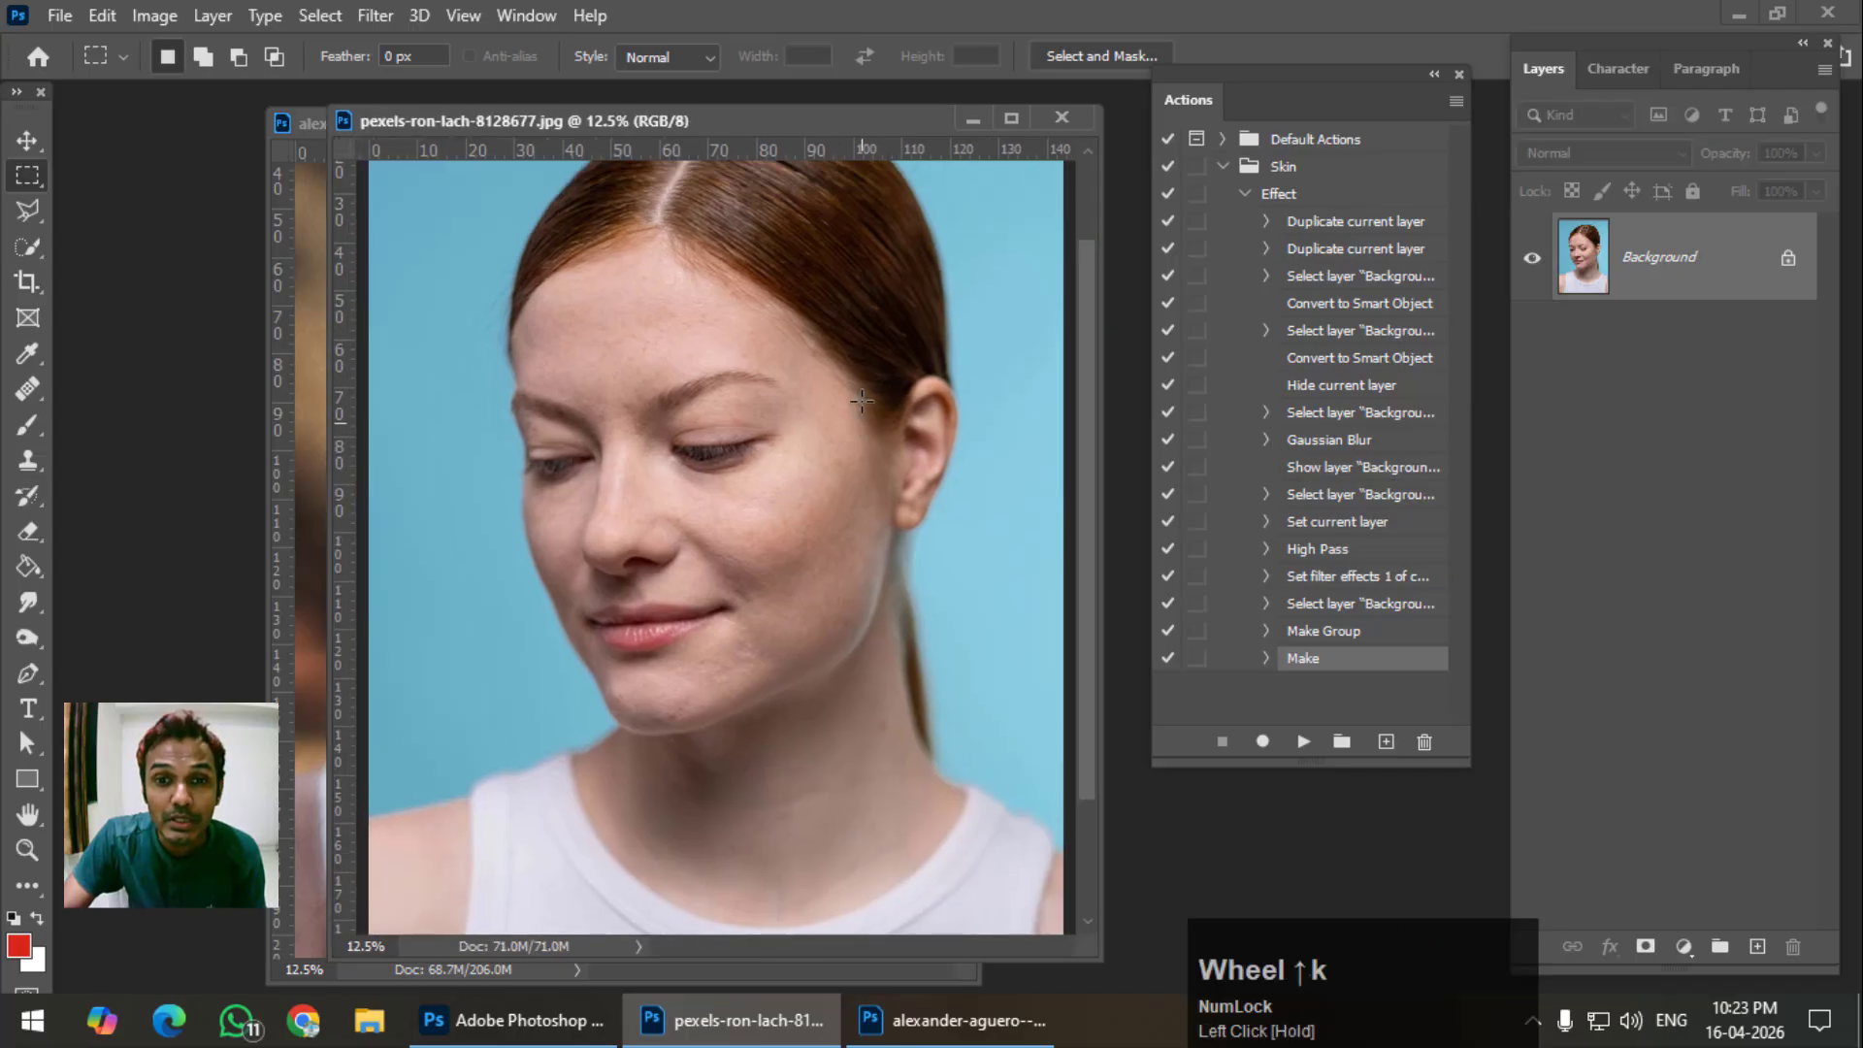
pyautogui.scroll(1, 861, 399)
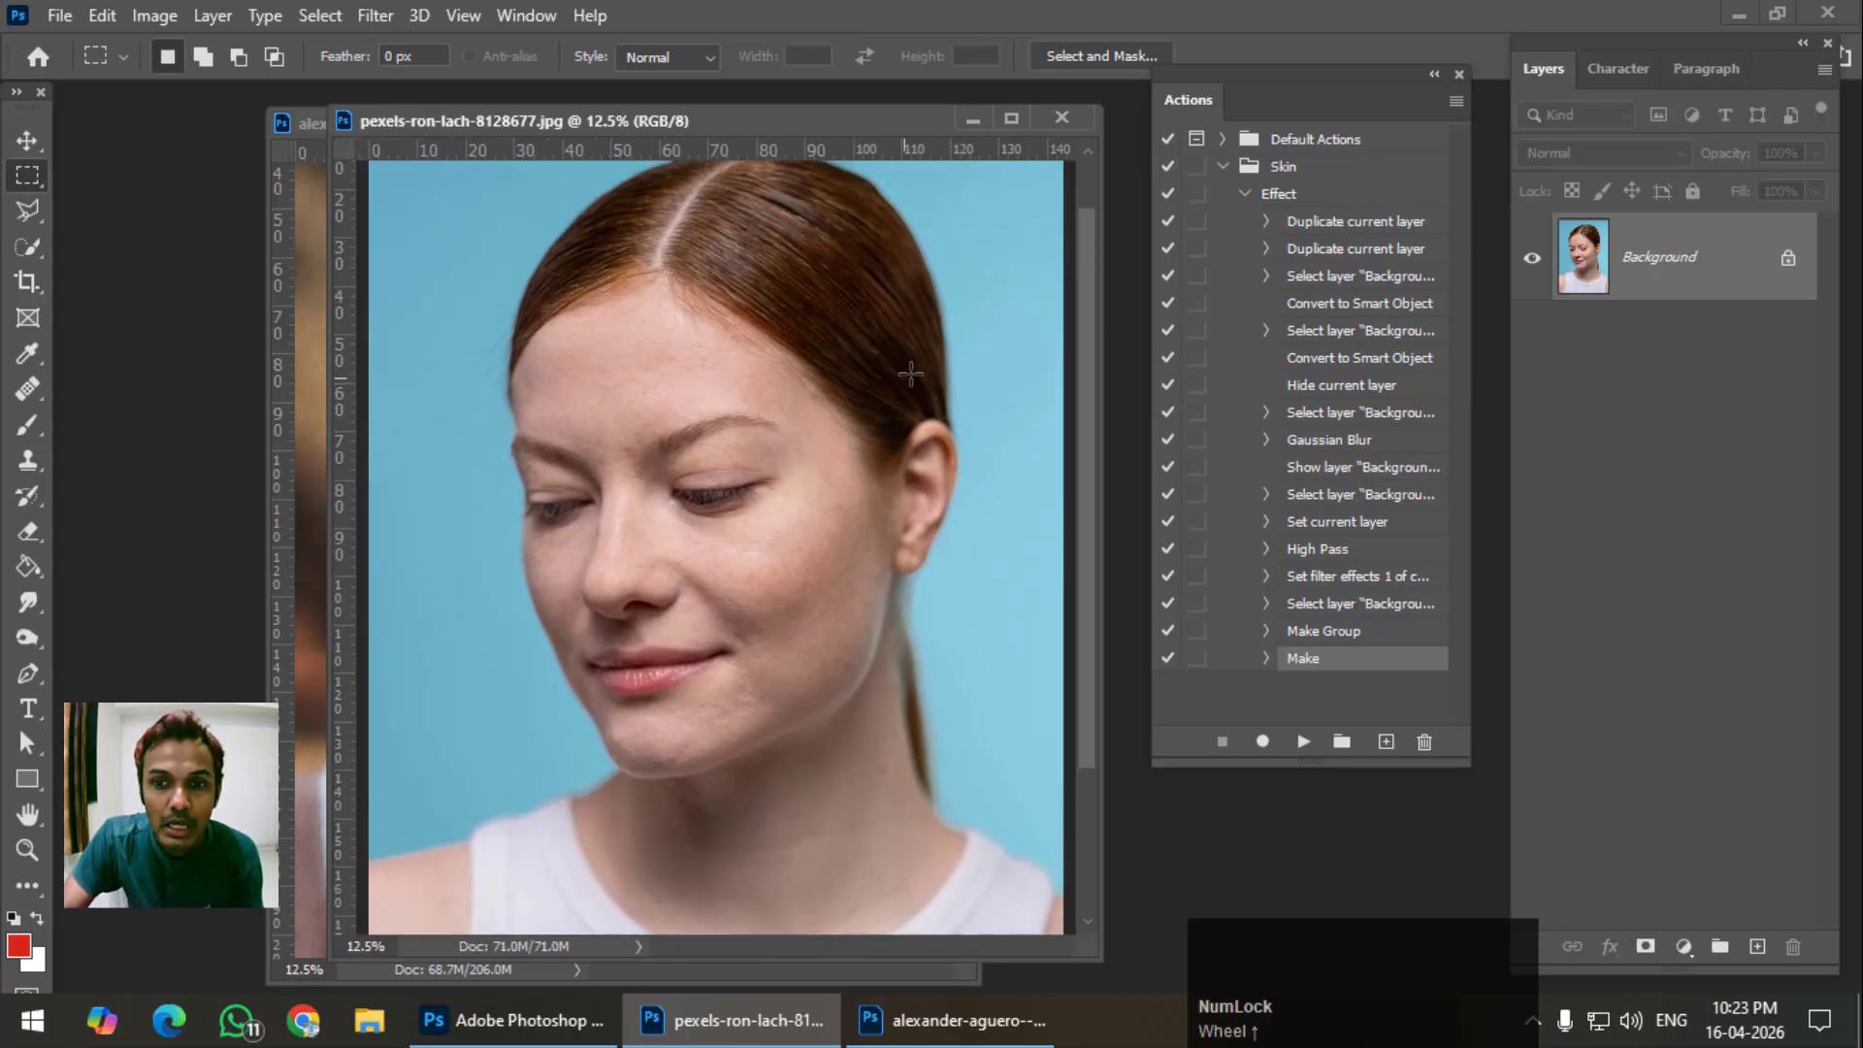
# Collapse the Effect action's list of commands and play the action on the pexels-ron-lach image.
pyautogui.click(1281, 198)
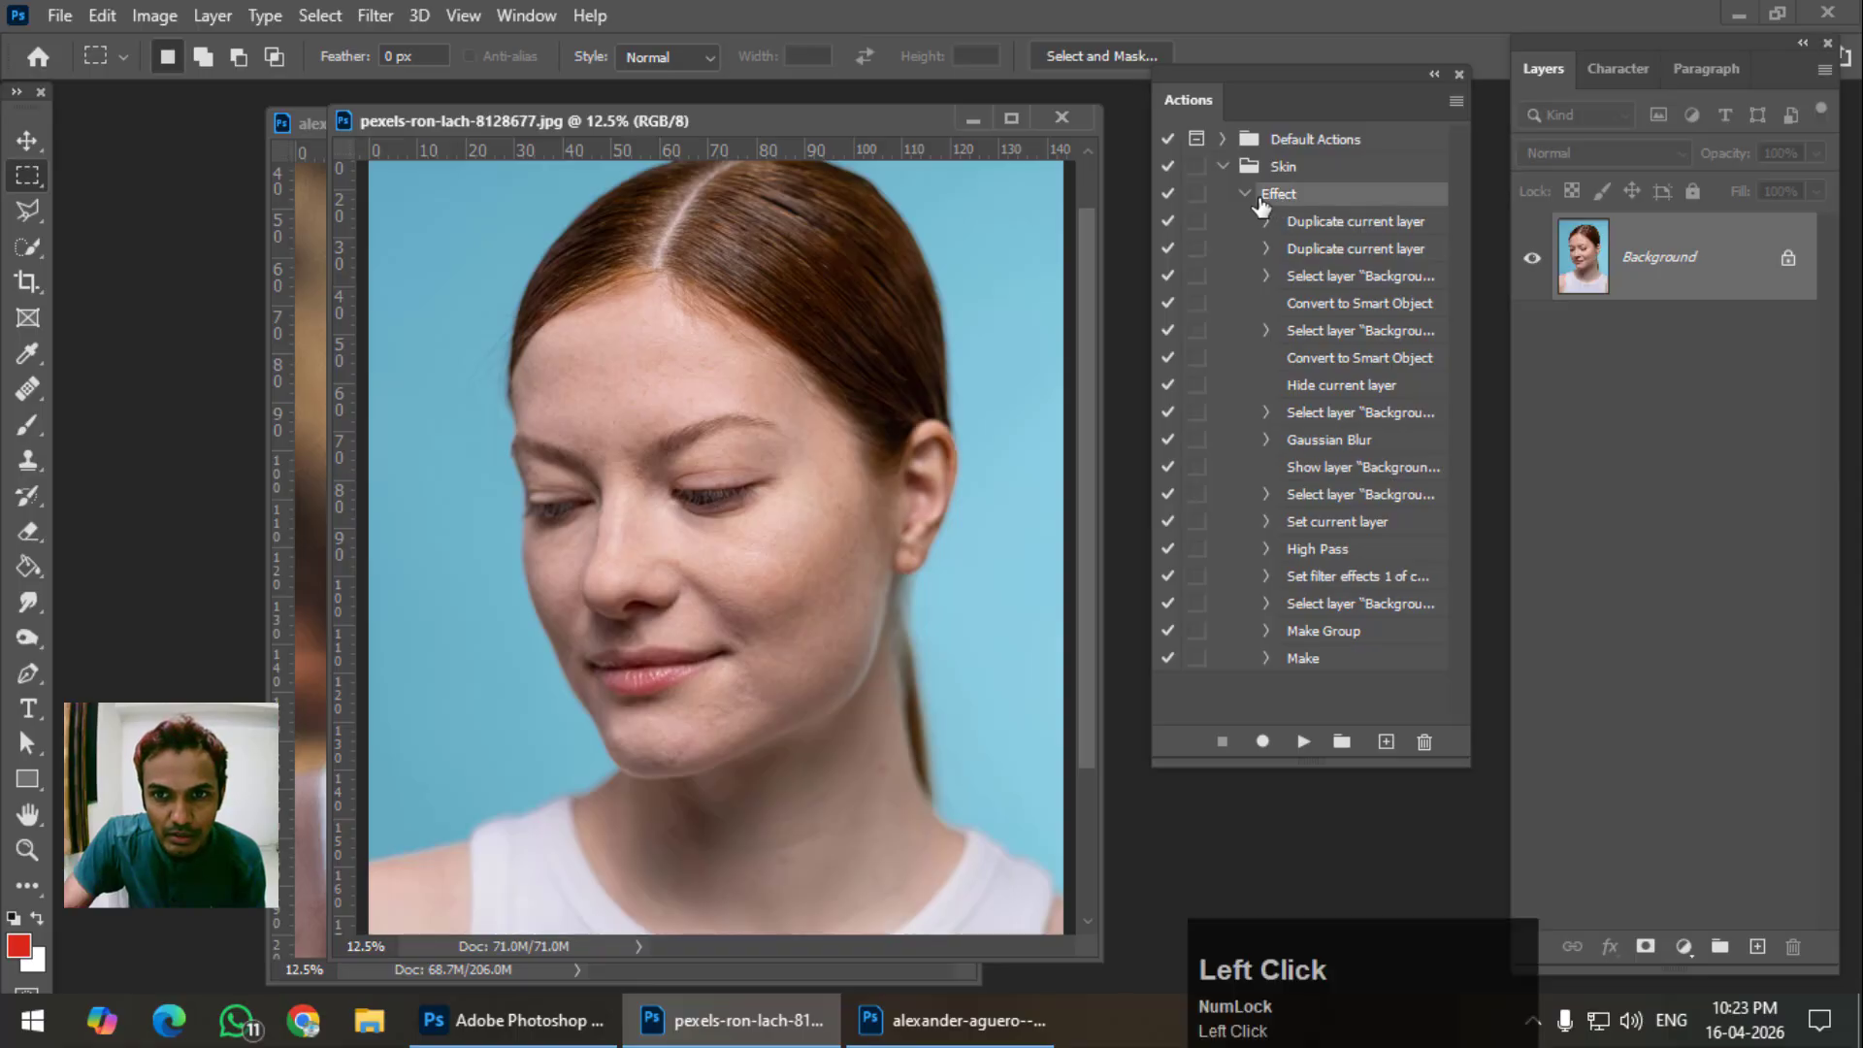
pyautogui.click(1246, 194)
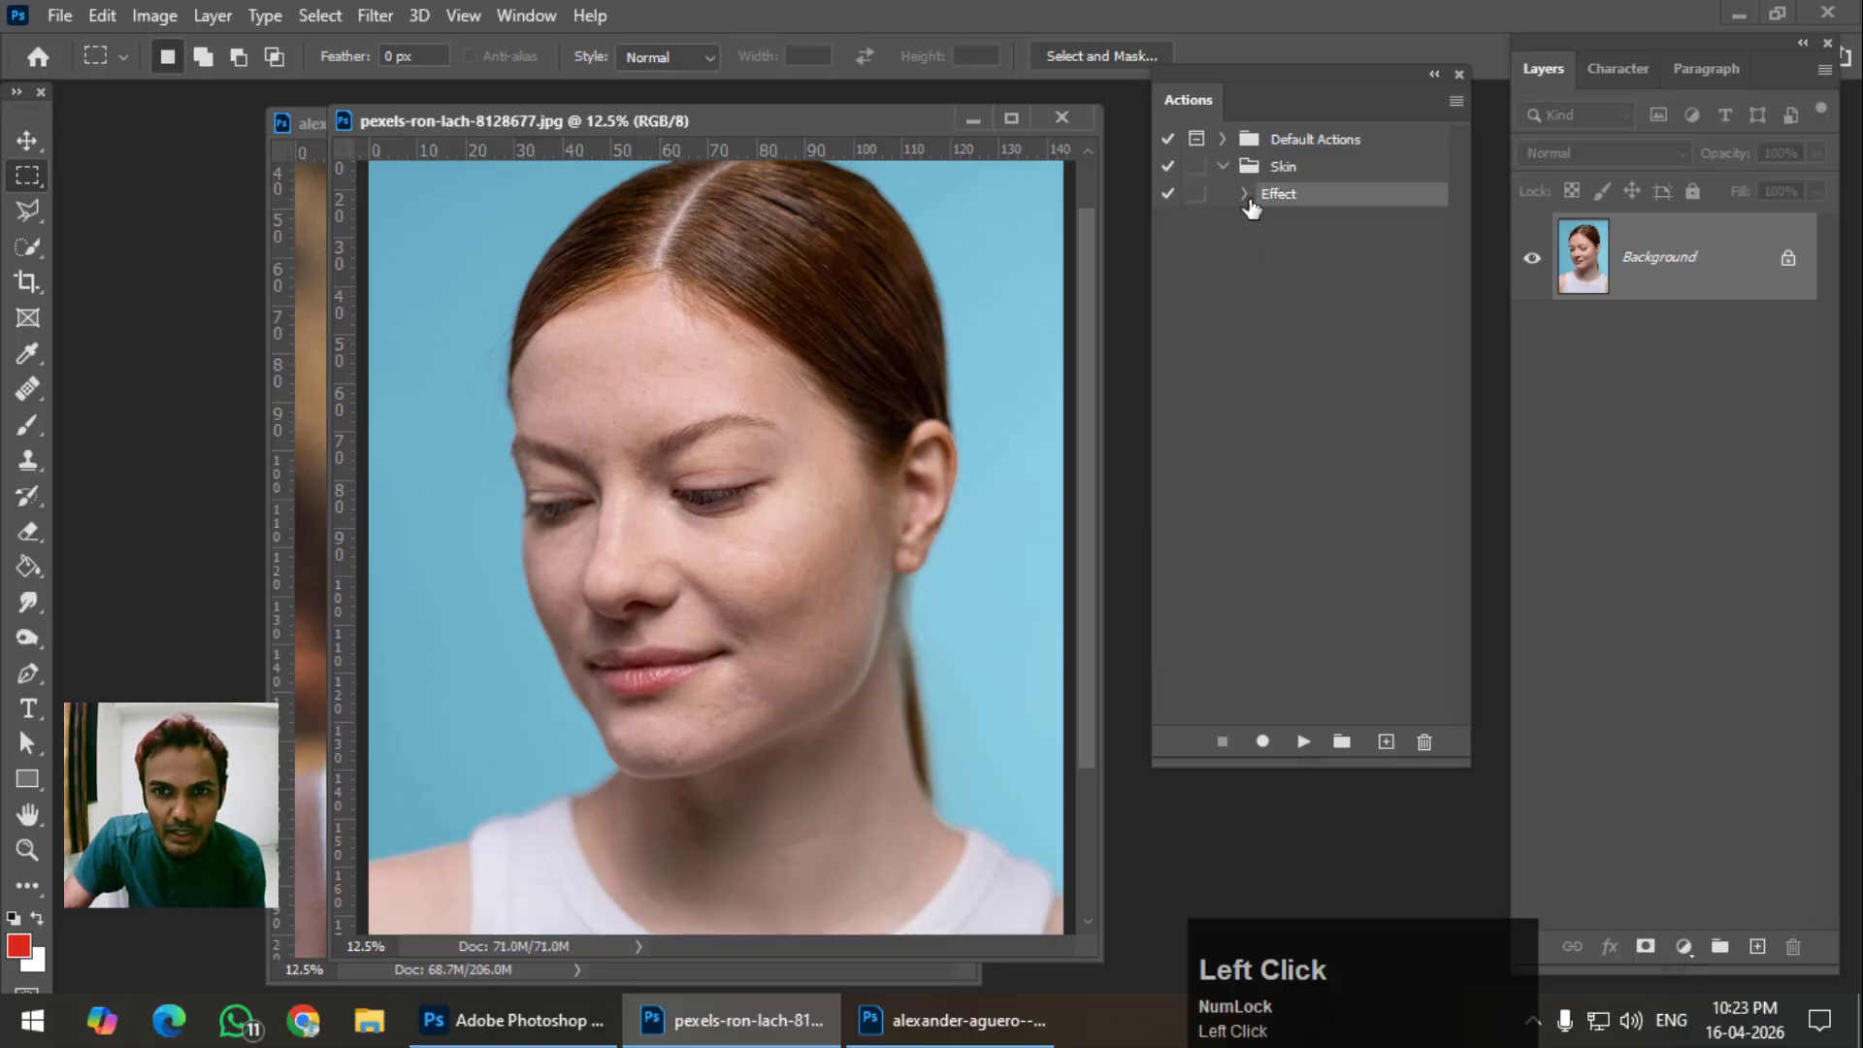
pyautogui.click(1246, 195)
pyautogui.click(1246, 195)
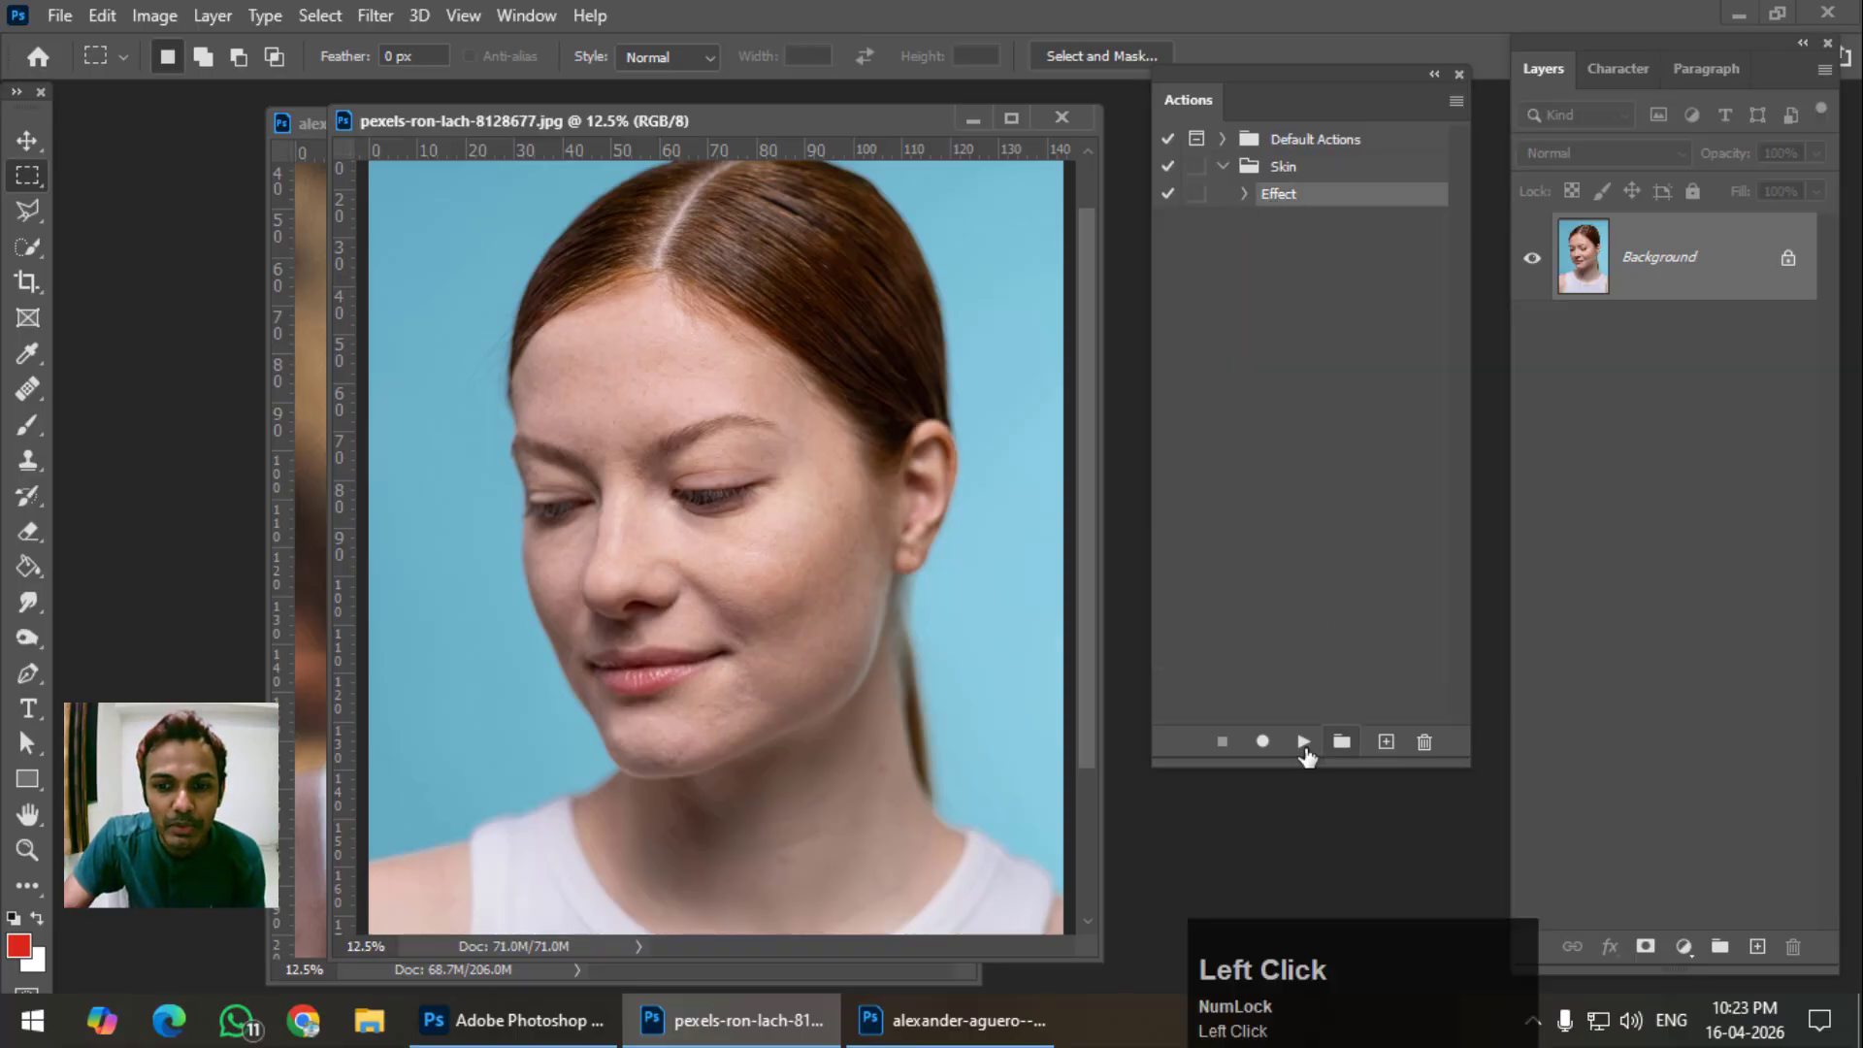
pyautogui.click(1302, 750)
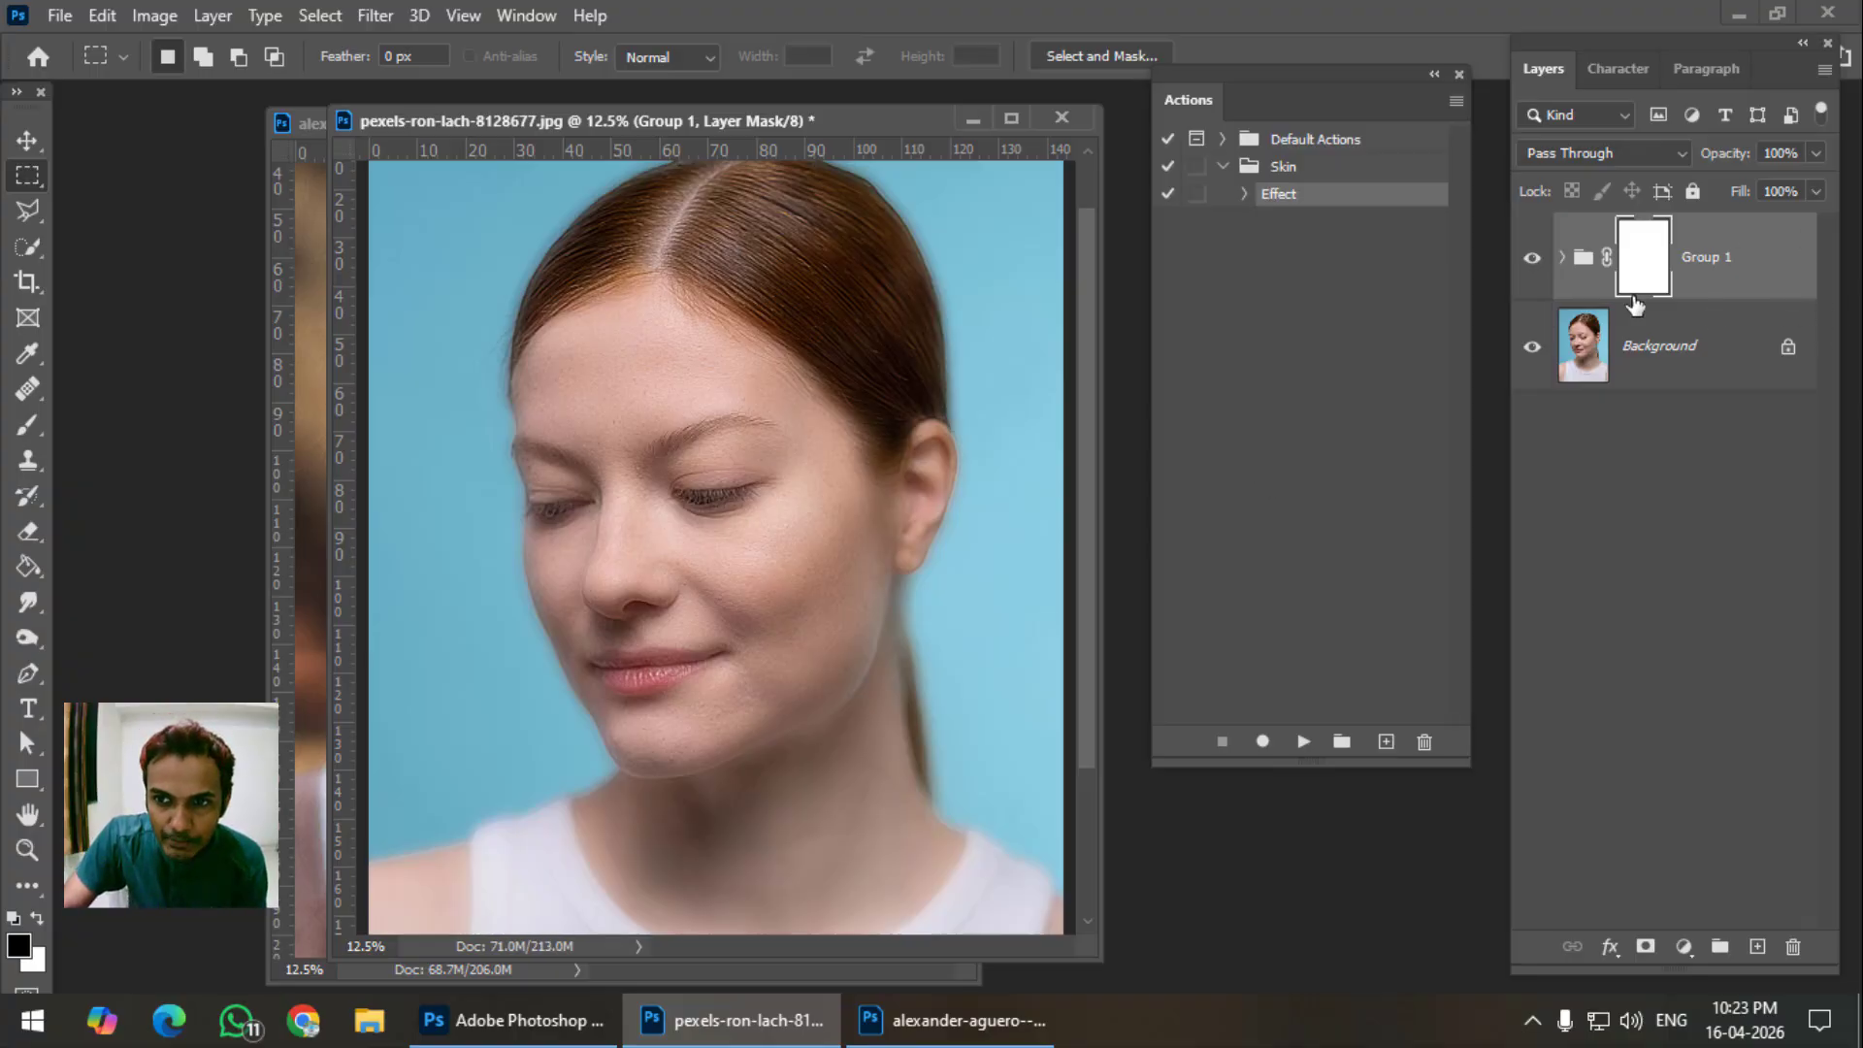
# Examine the layers inside Group 1 and inspect the smoothed skin and hair up close.
pyautogui.click(1561, 259)
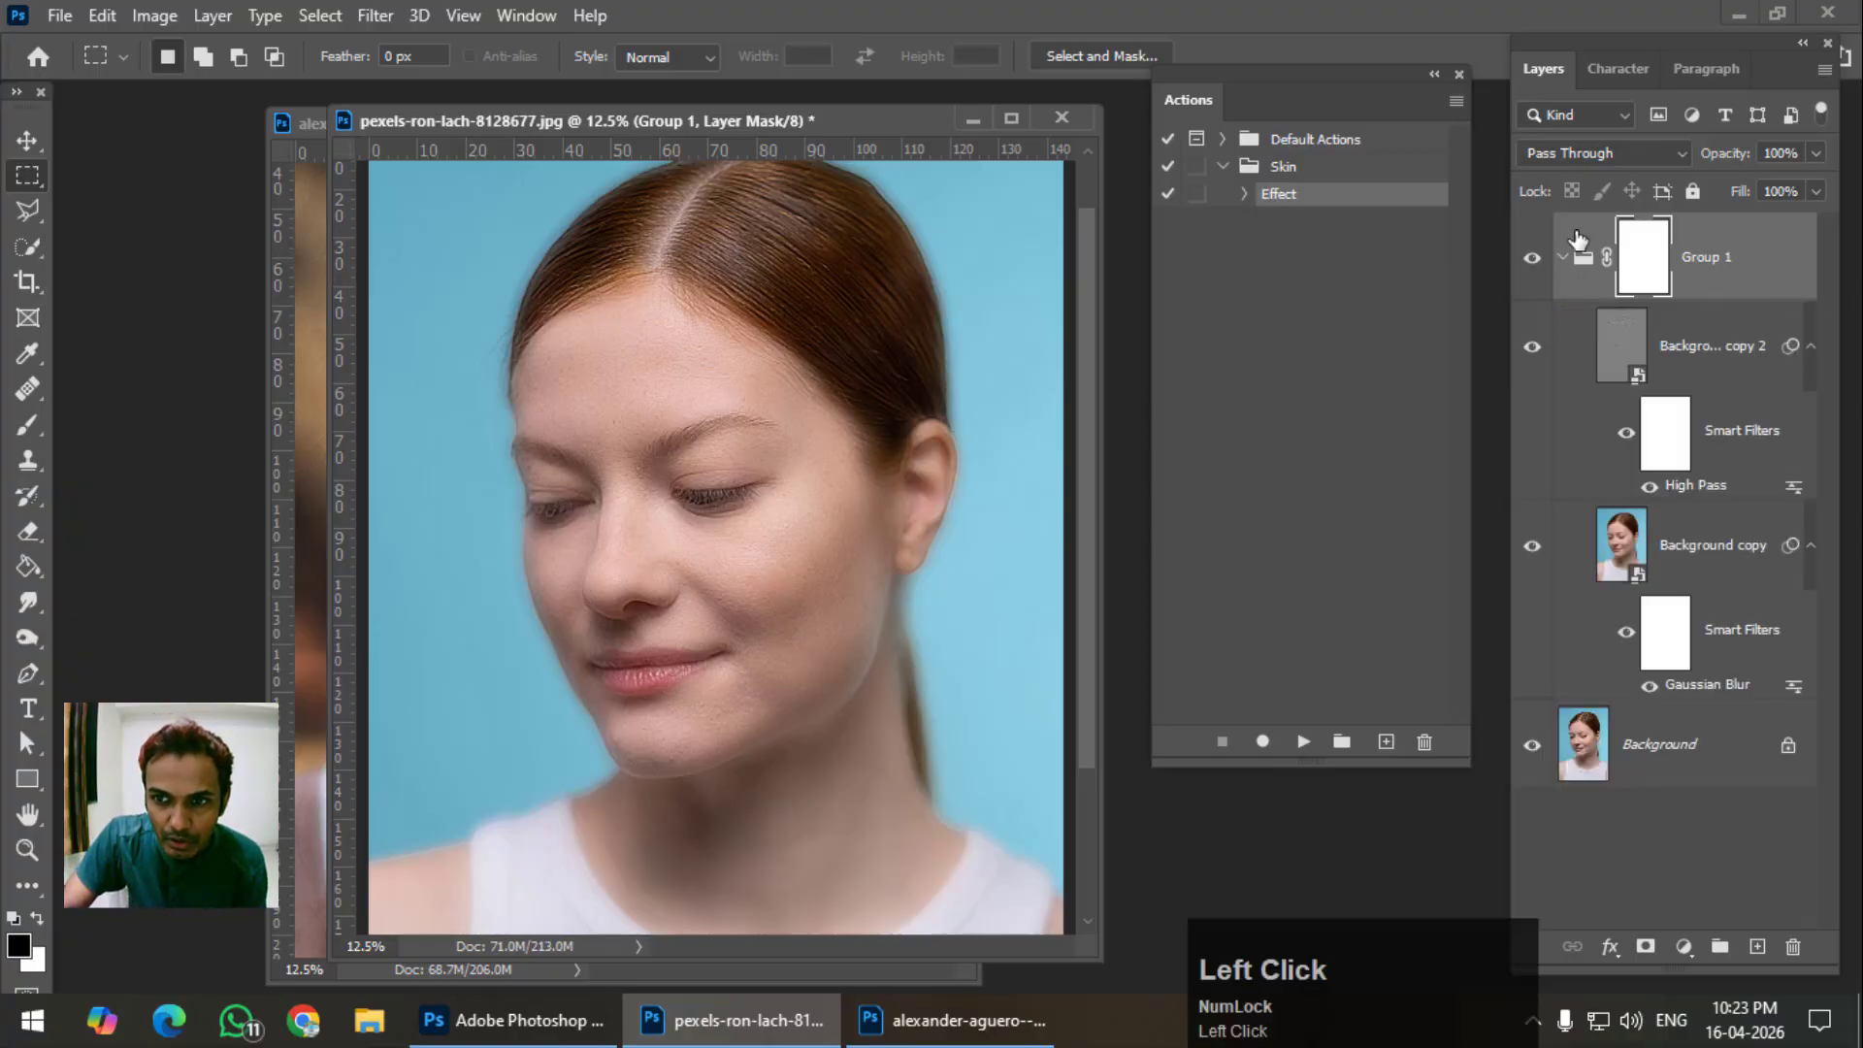
pyautogui.click(1561, 258)
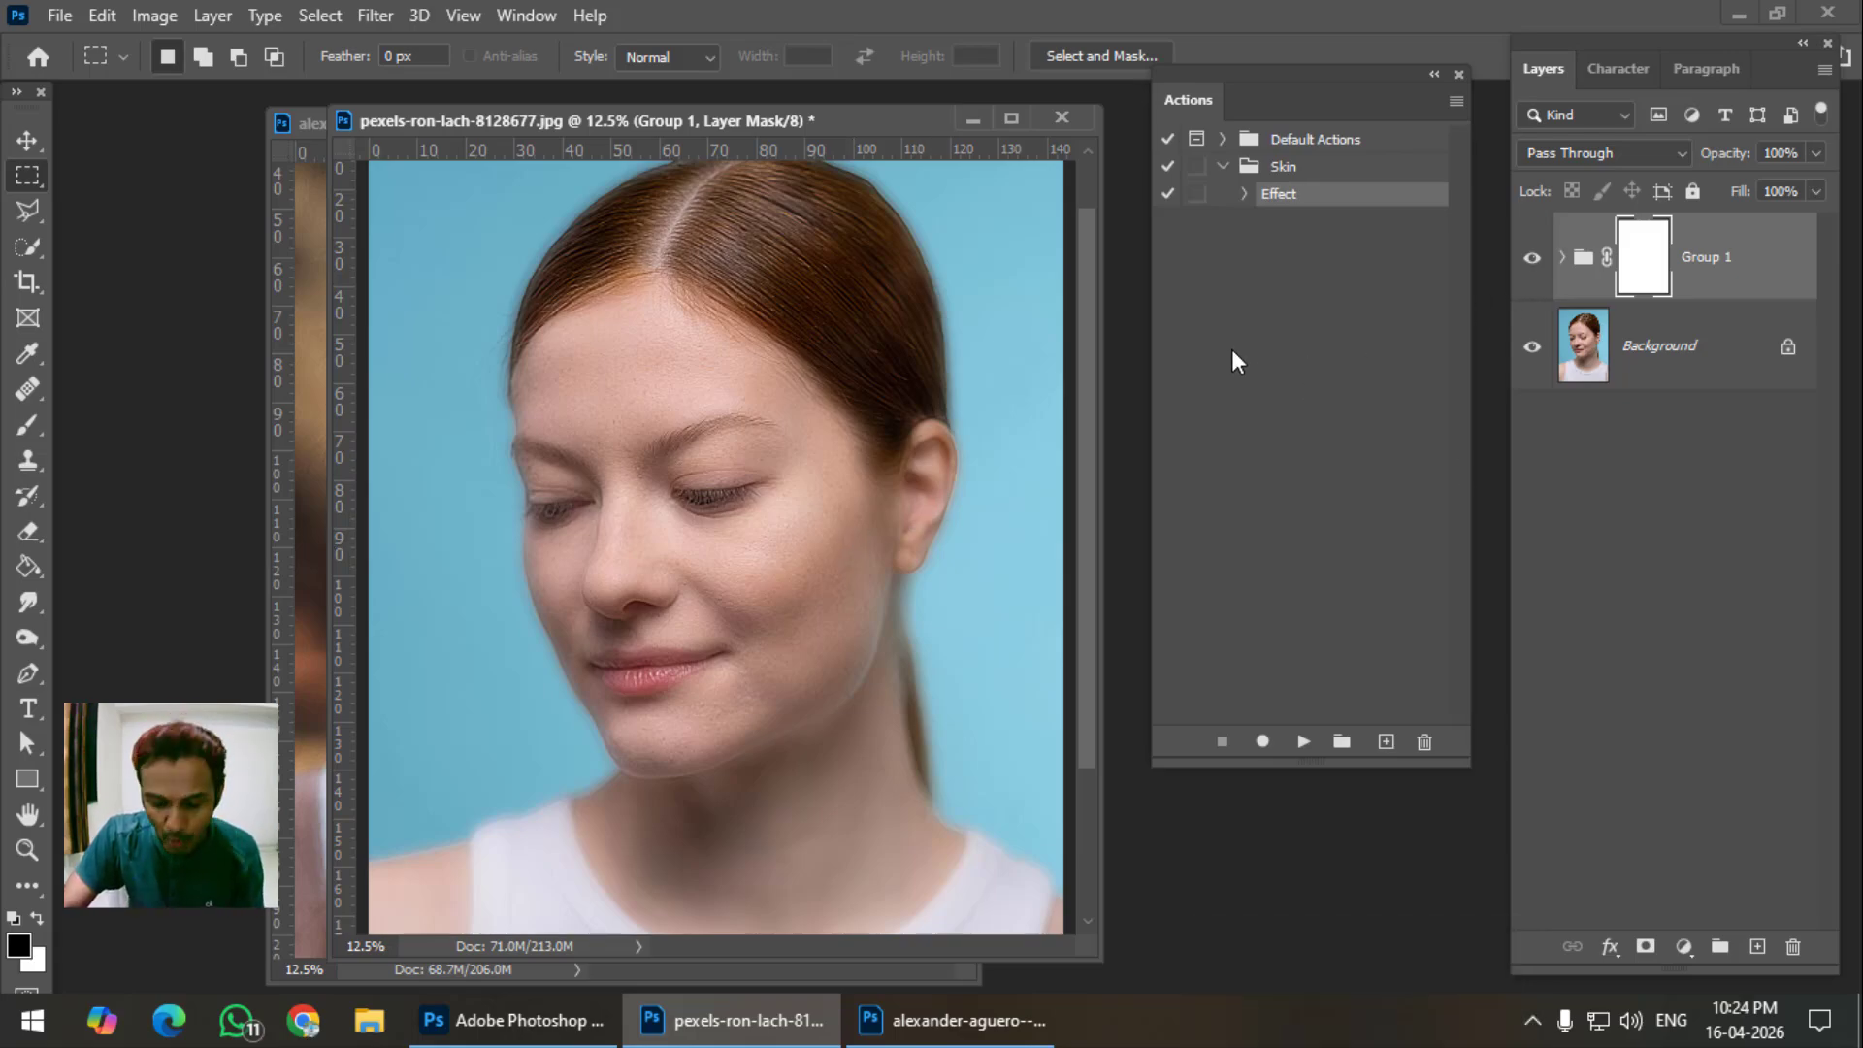
pyautogui.hotkey('ctrl', '+')
pyautogui.scroll(1, 869, 468)
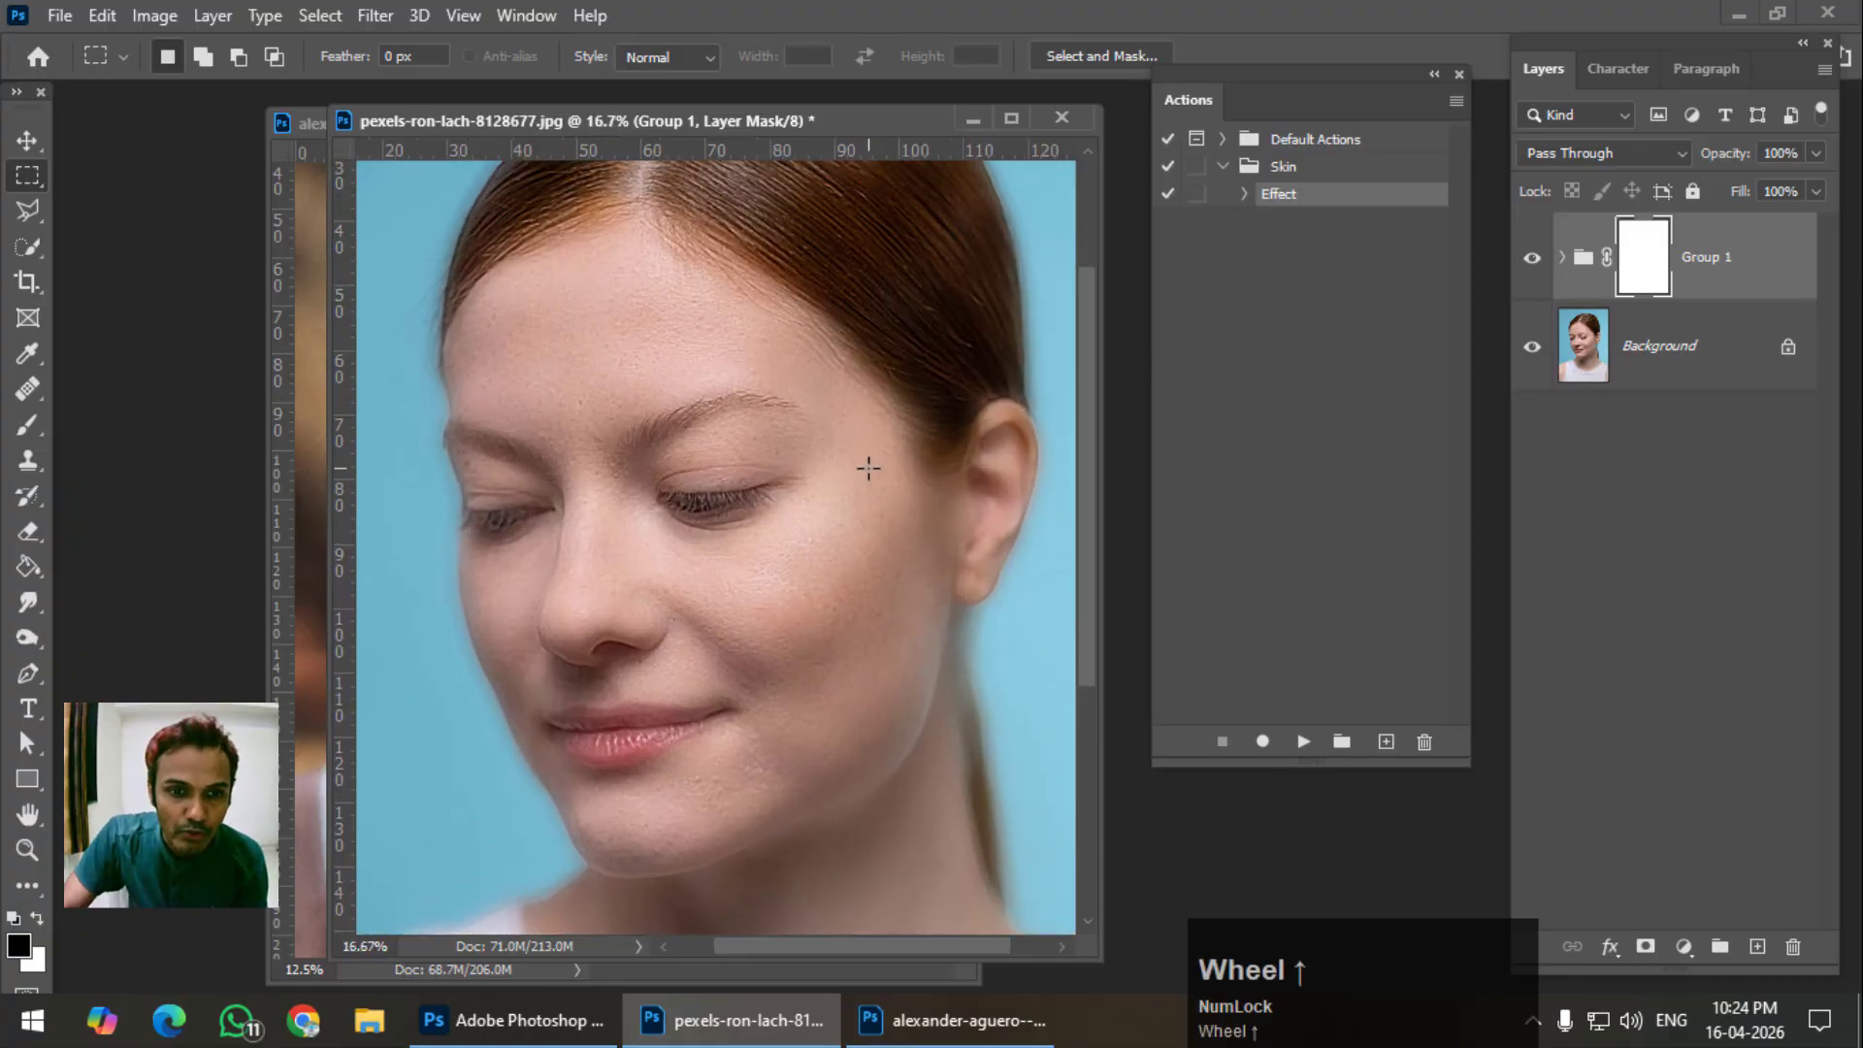
pyautogui.scroll(1, 883, 466)
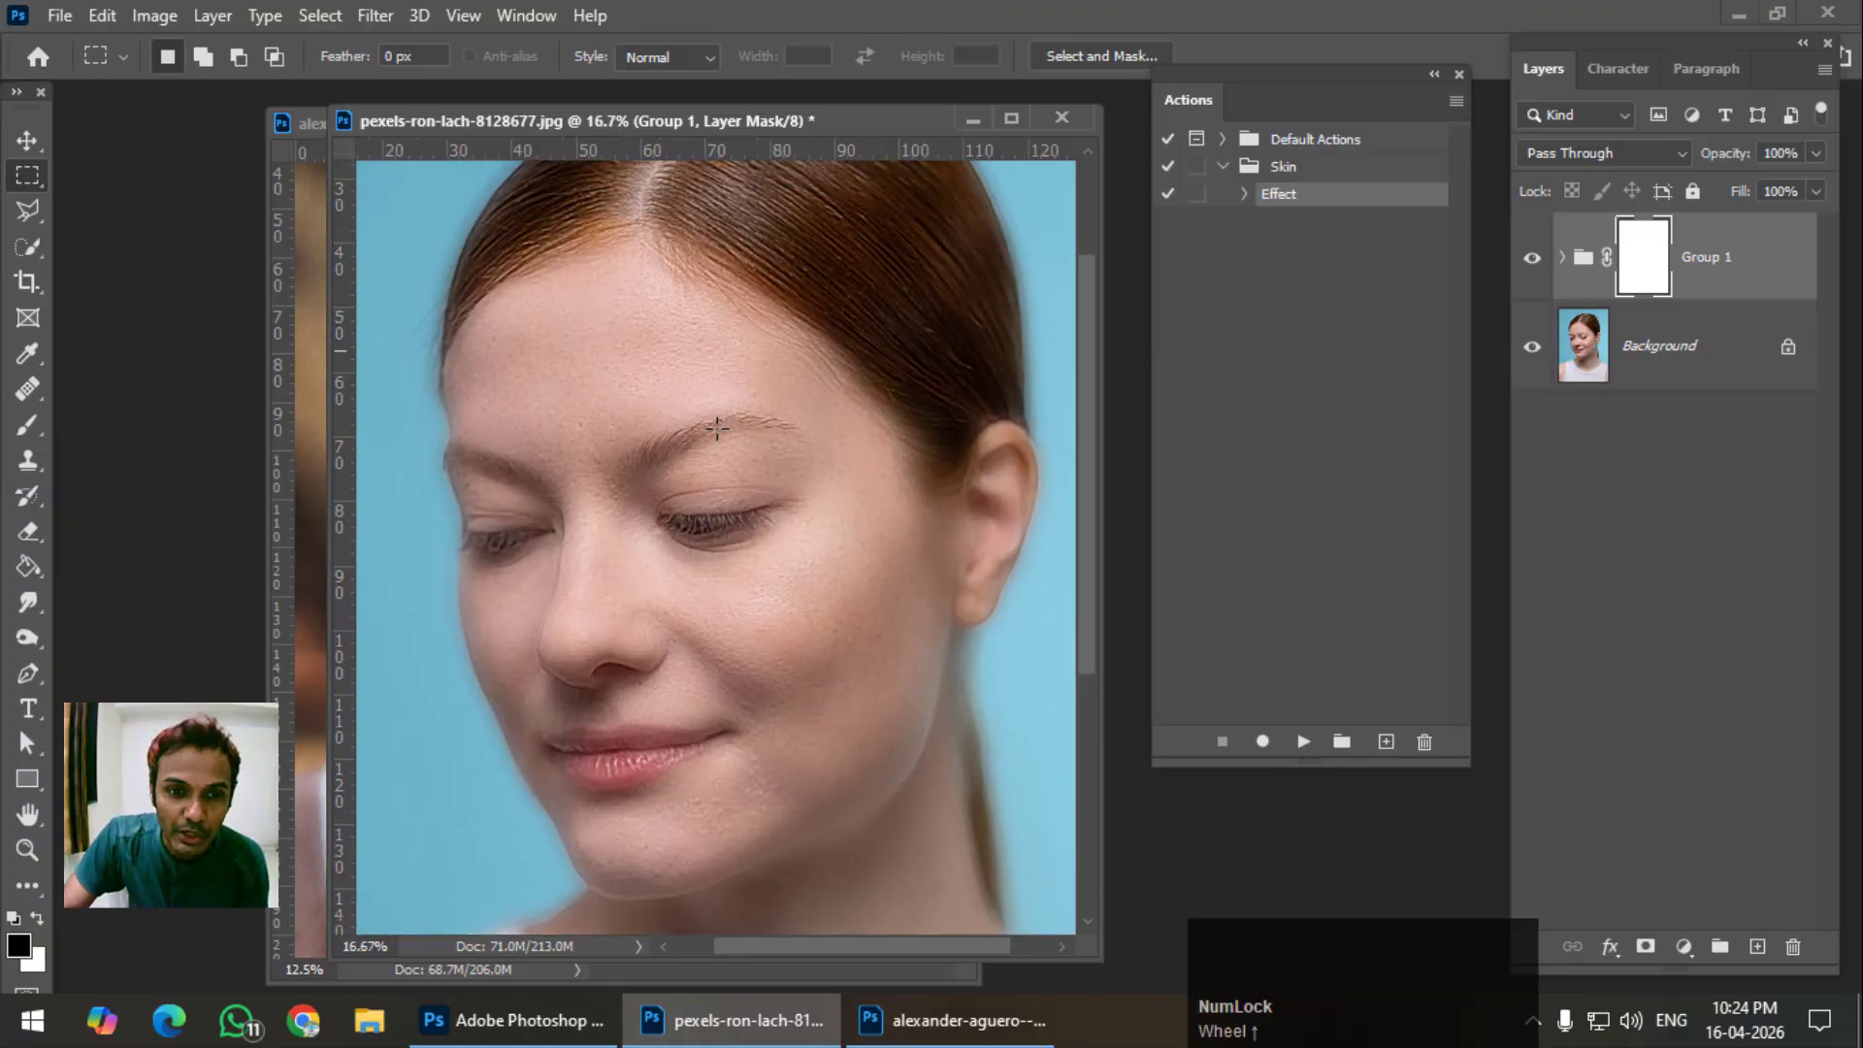
pyautogui.scroll(2, 913, 566)
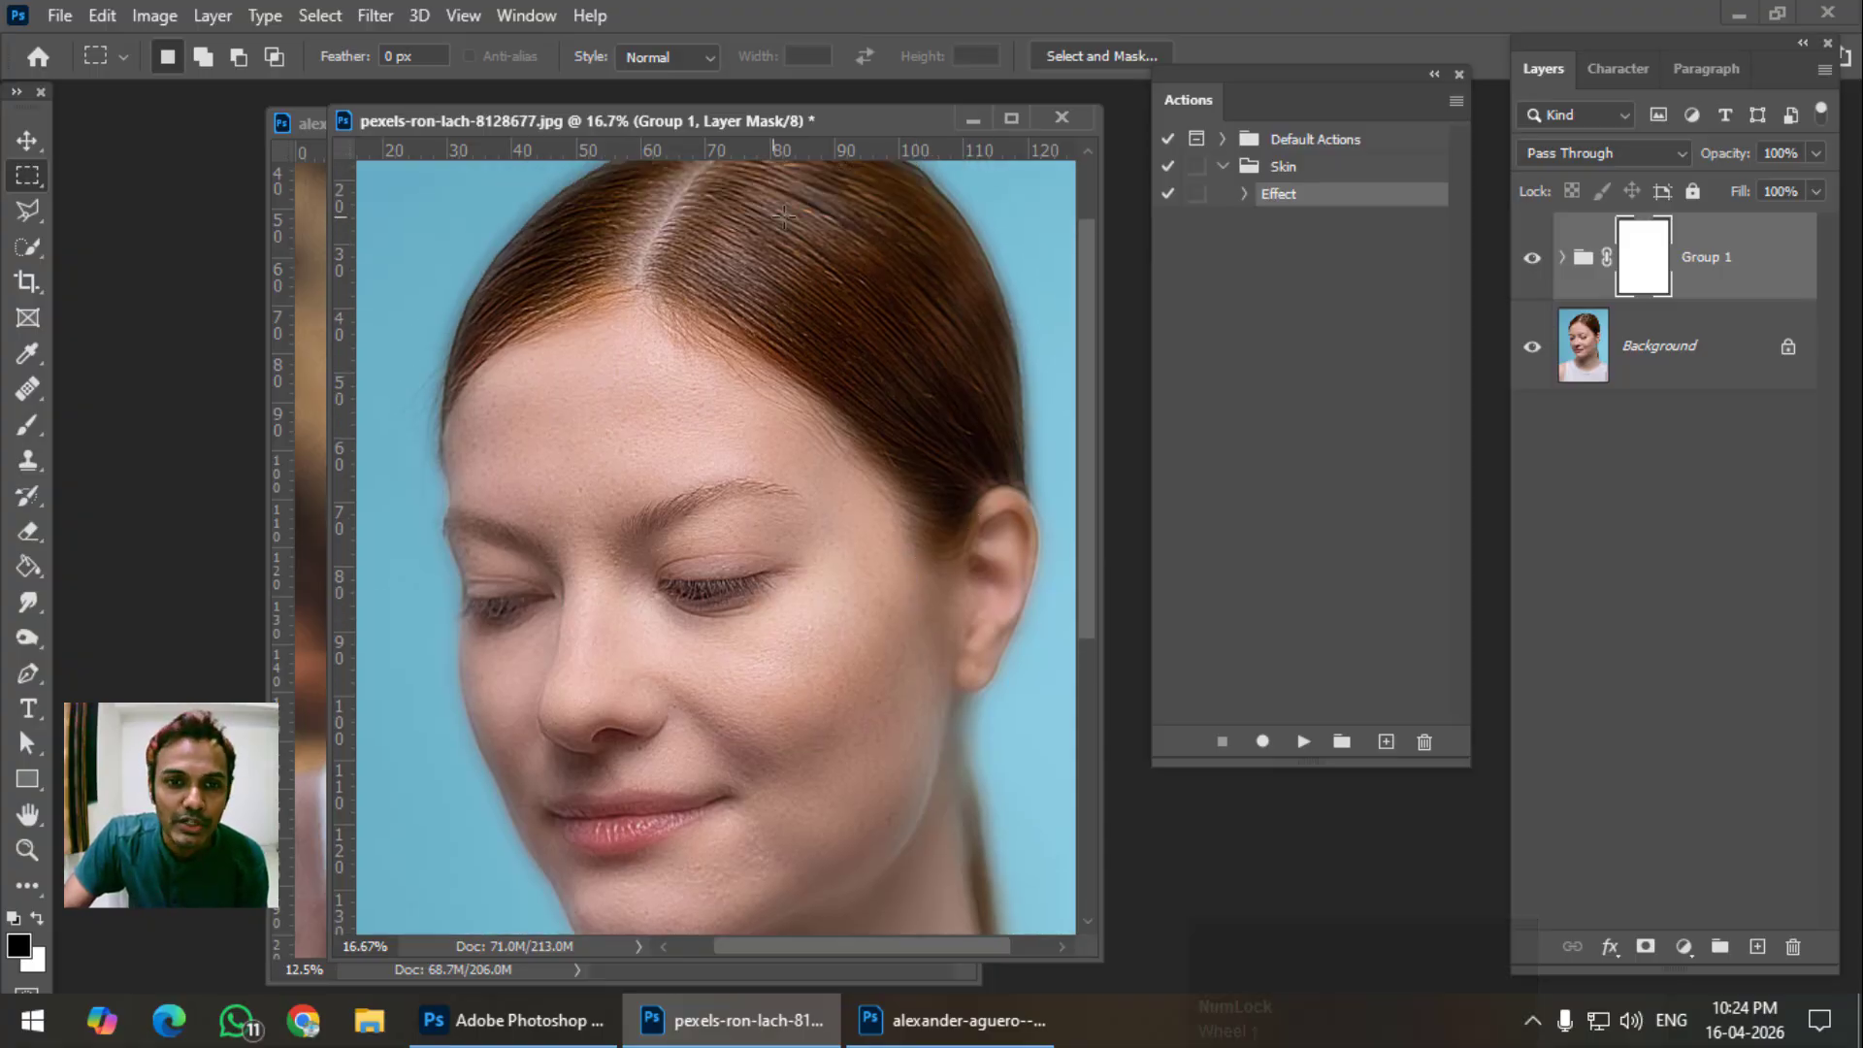
pyautogui.scroll(-2, 863, 397)
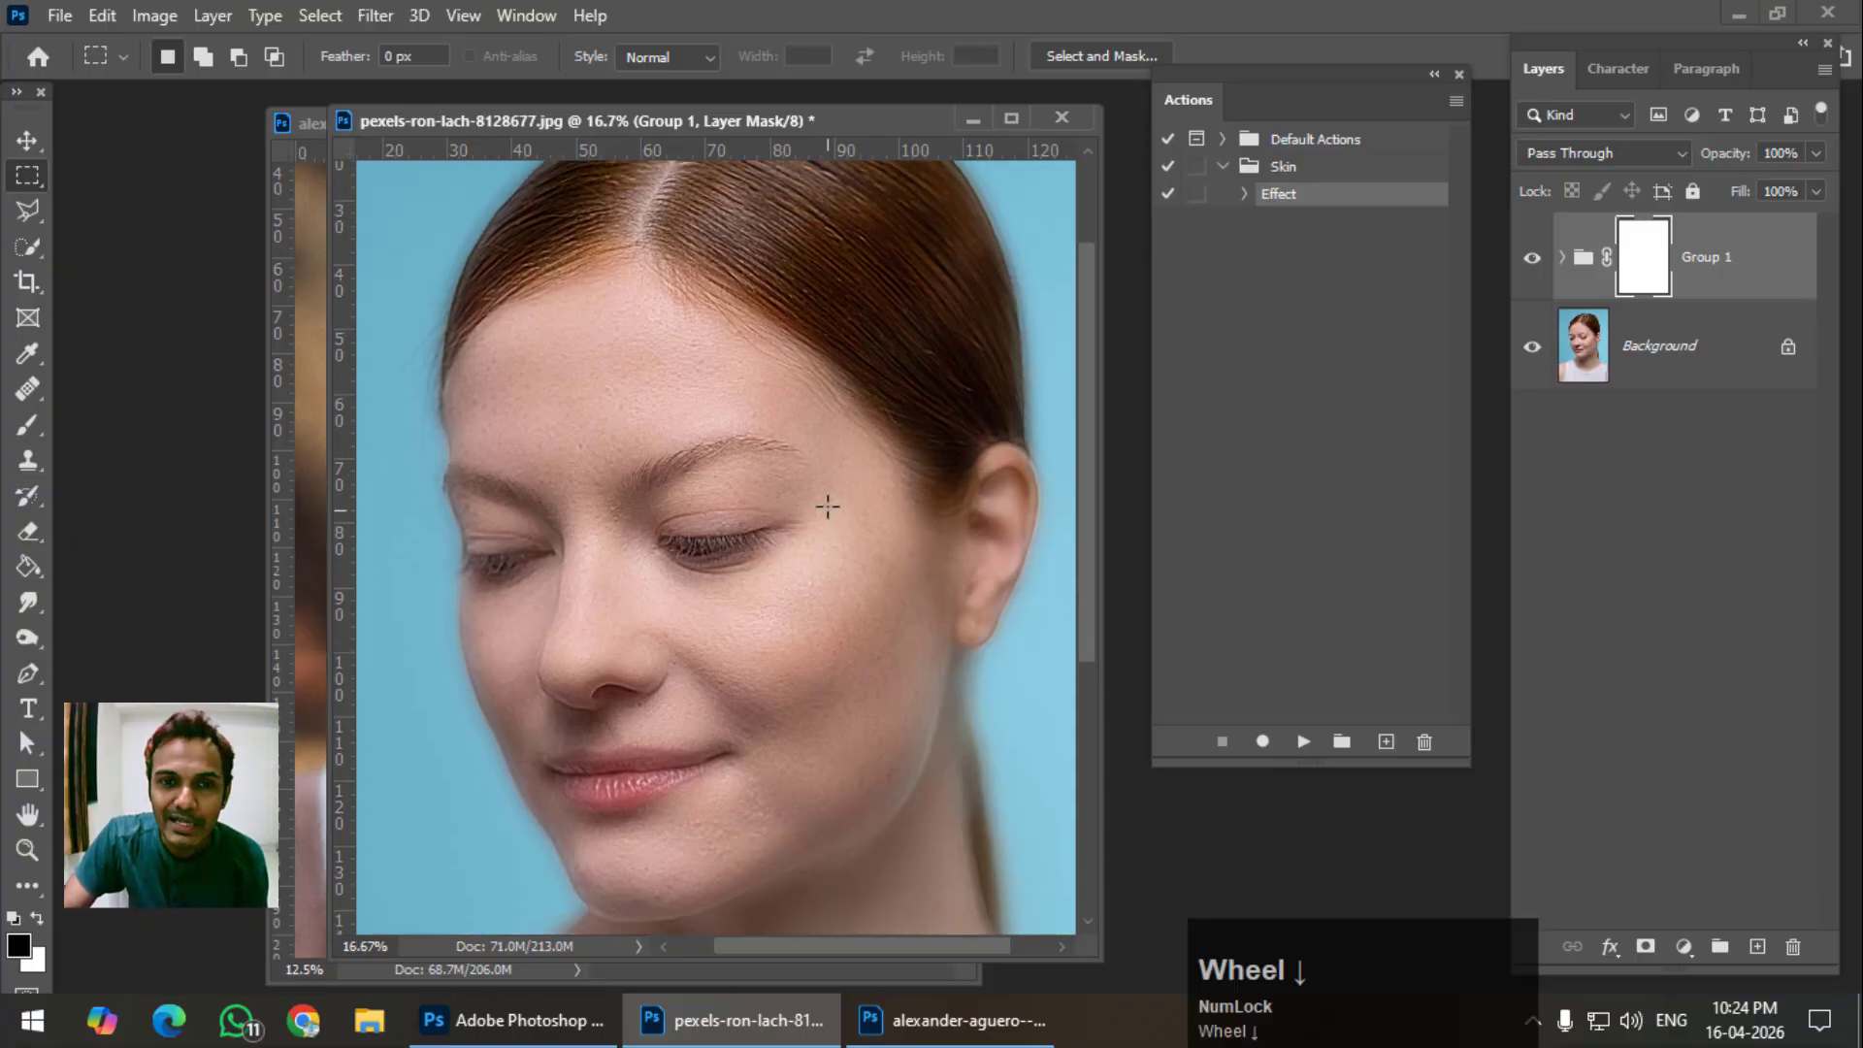
# Invert the layer mask of Group 1 to black to hide the smoothing effect.
pyautogui.click(1642, 260)
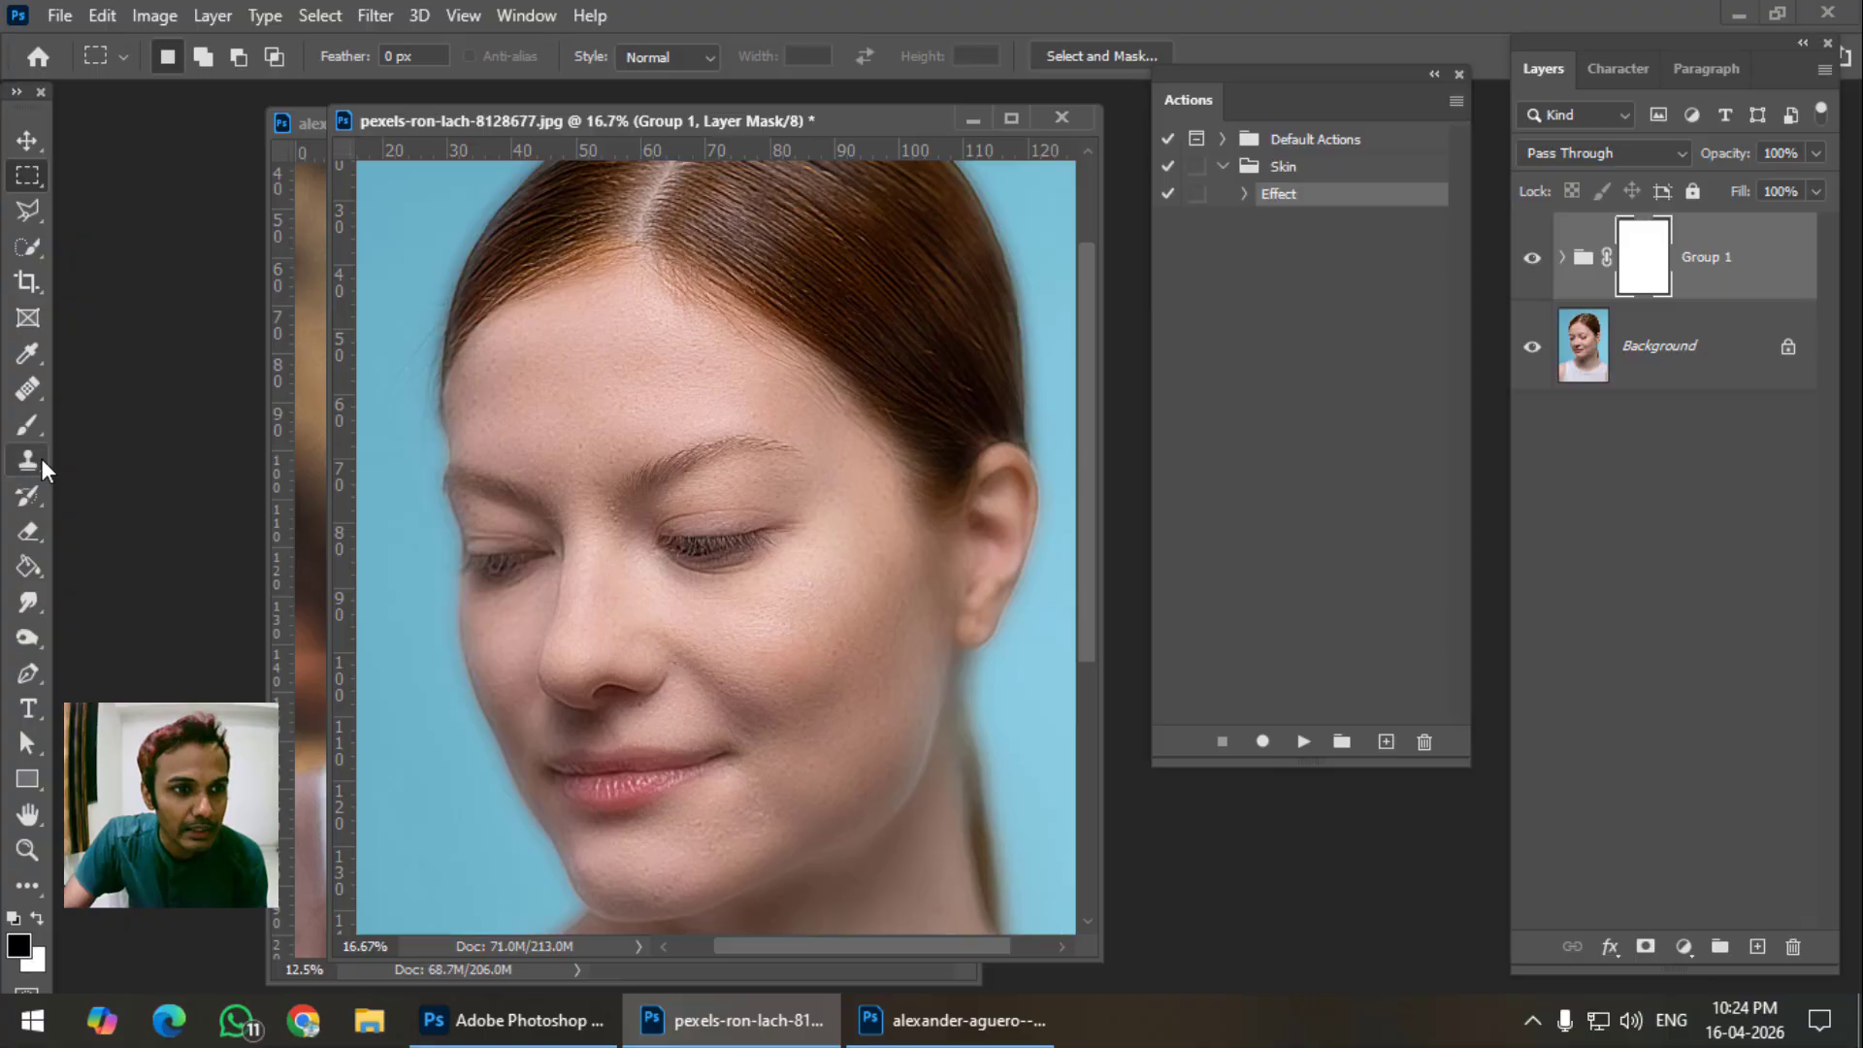
pyautogui.click(37, 416)
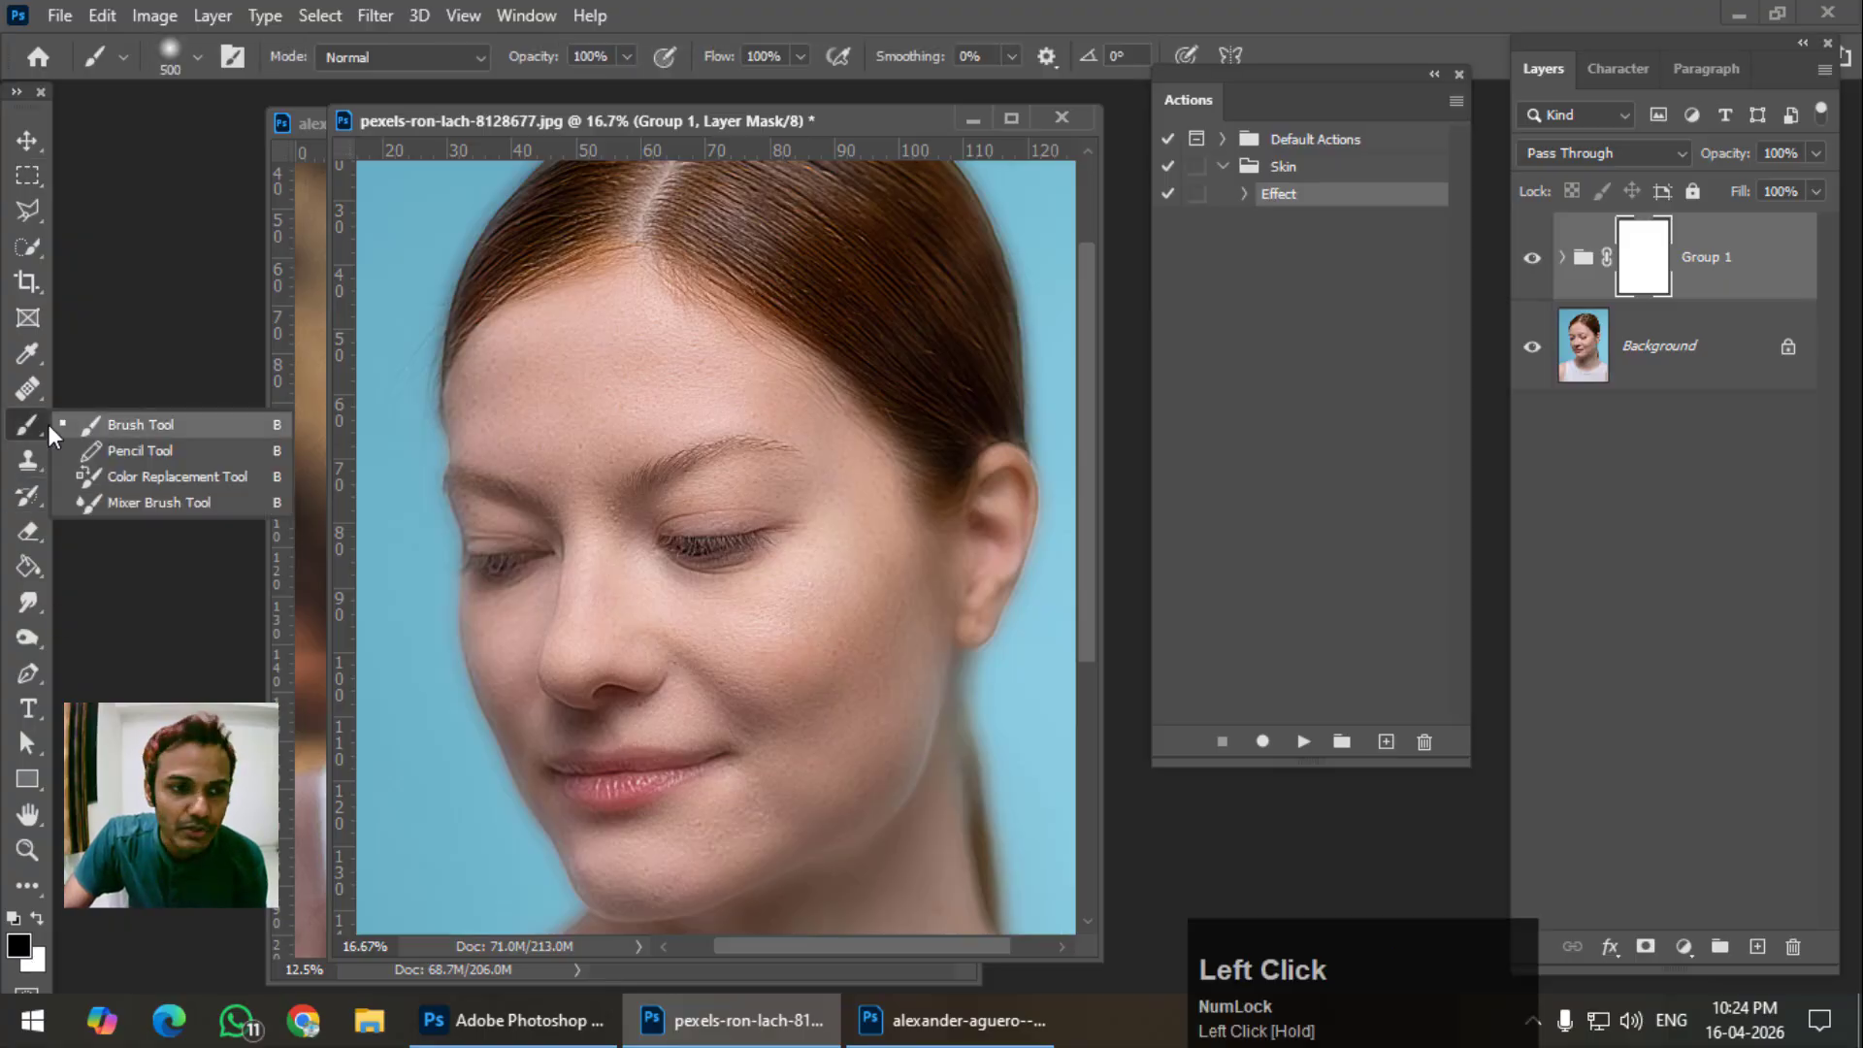
pyautogui.click(27, 563)
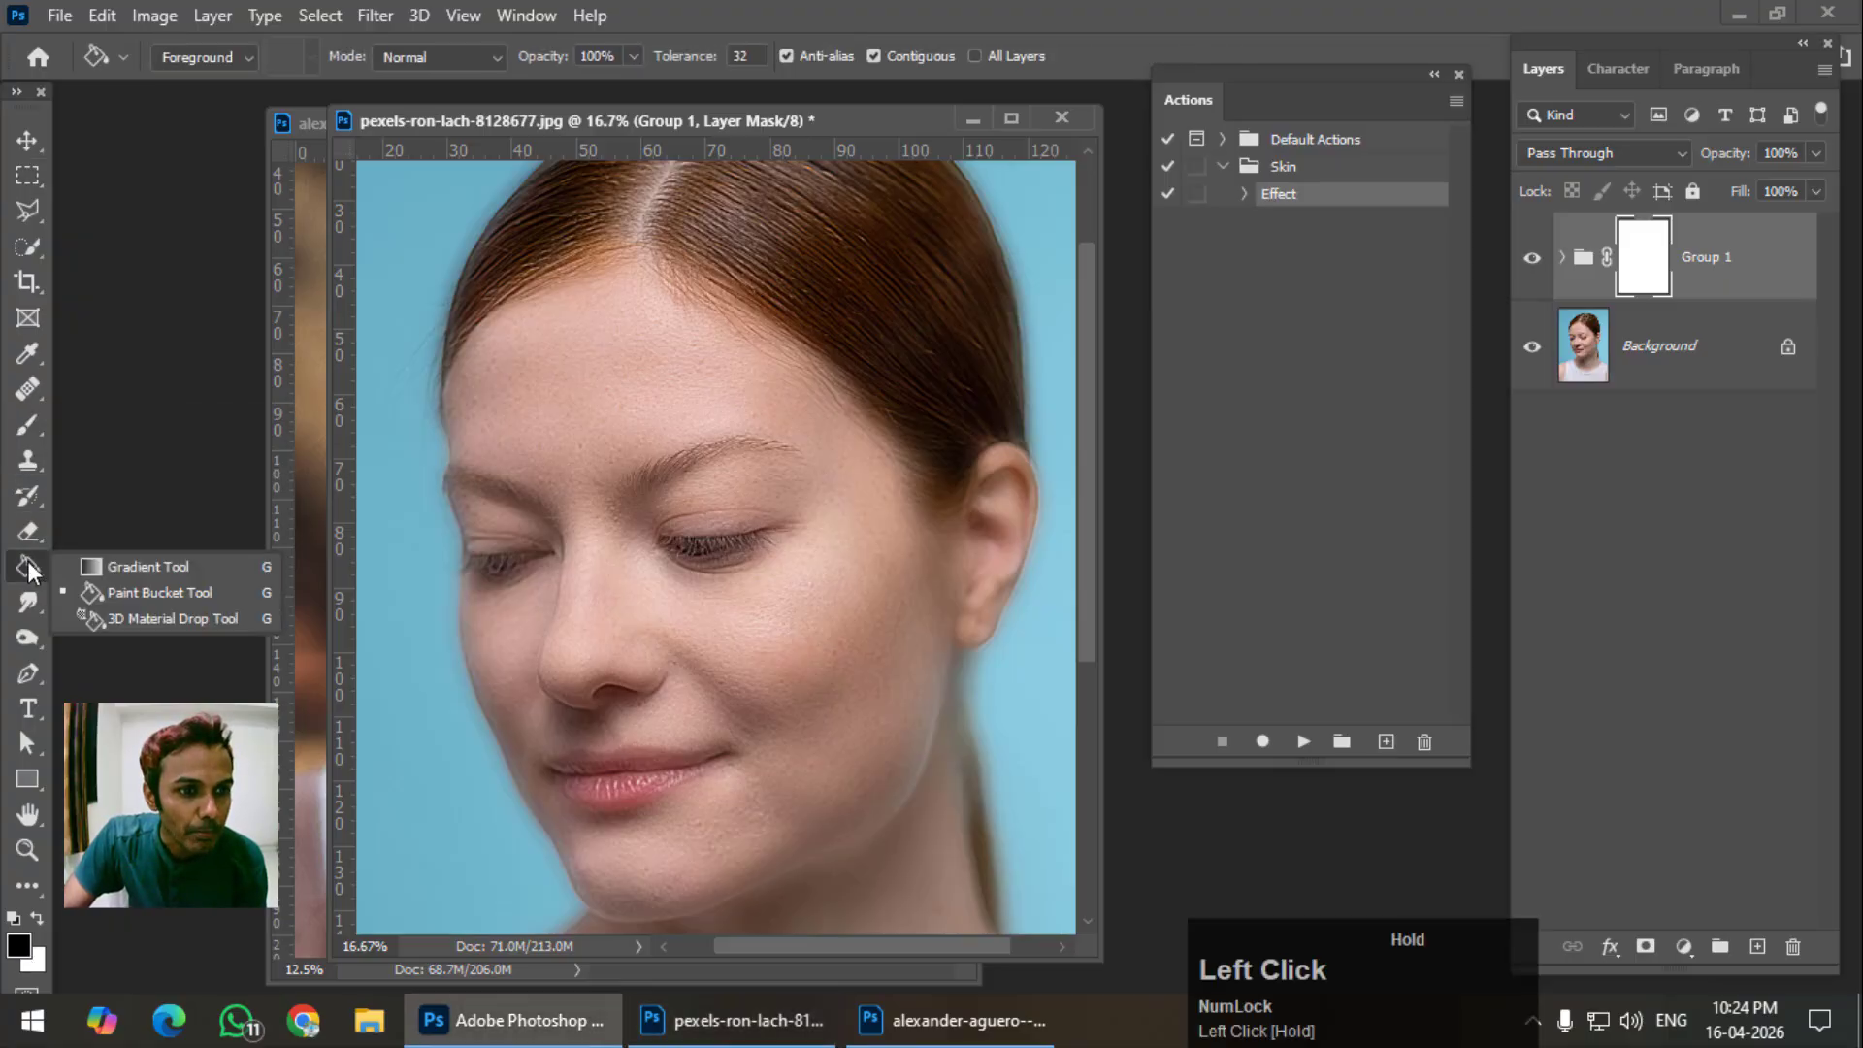
pyautogui.click(159, 600)
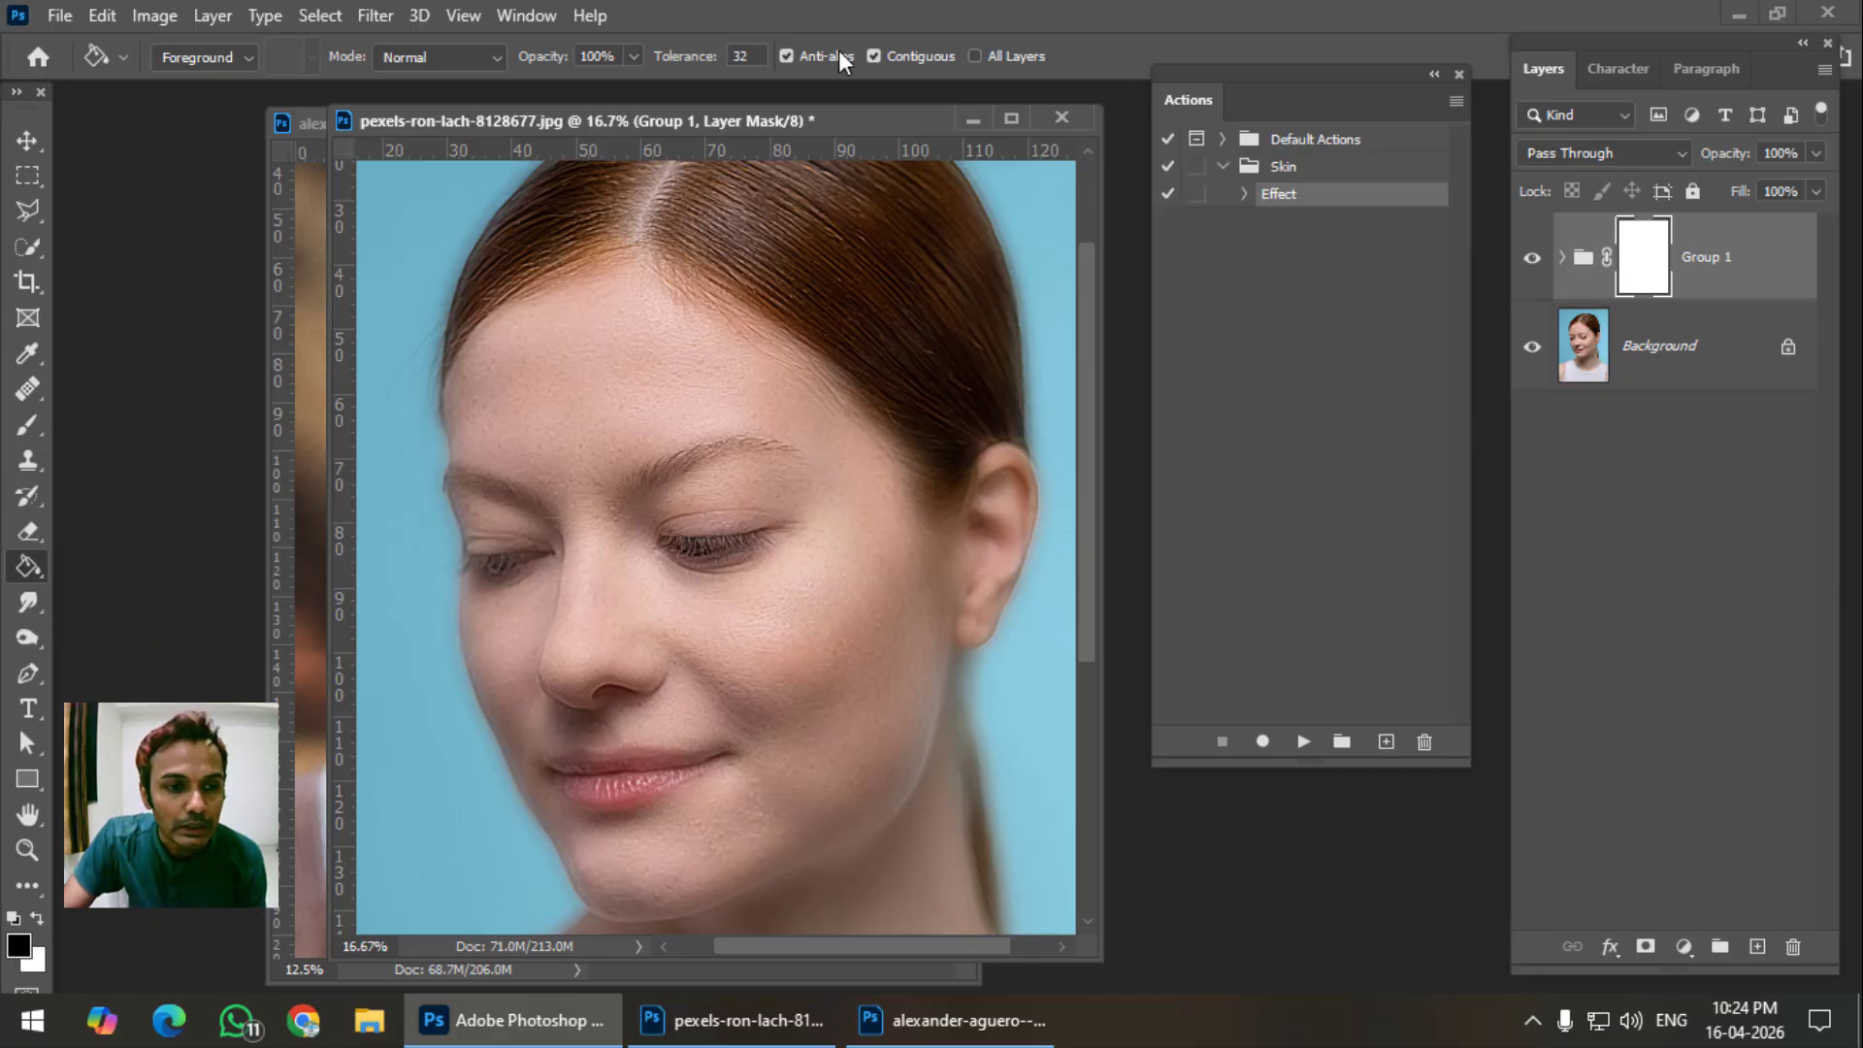
pyautogui.moveTo(748, 116); pyautogui.dragTo(718, 112)
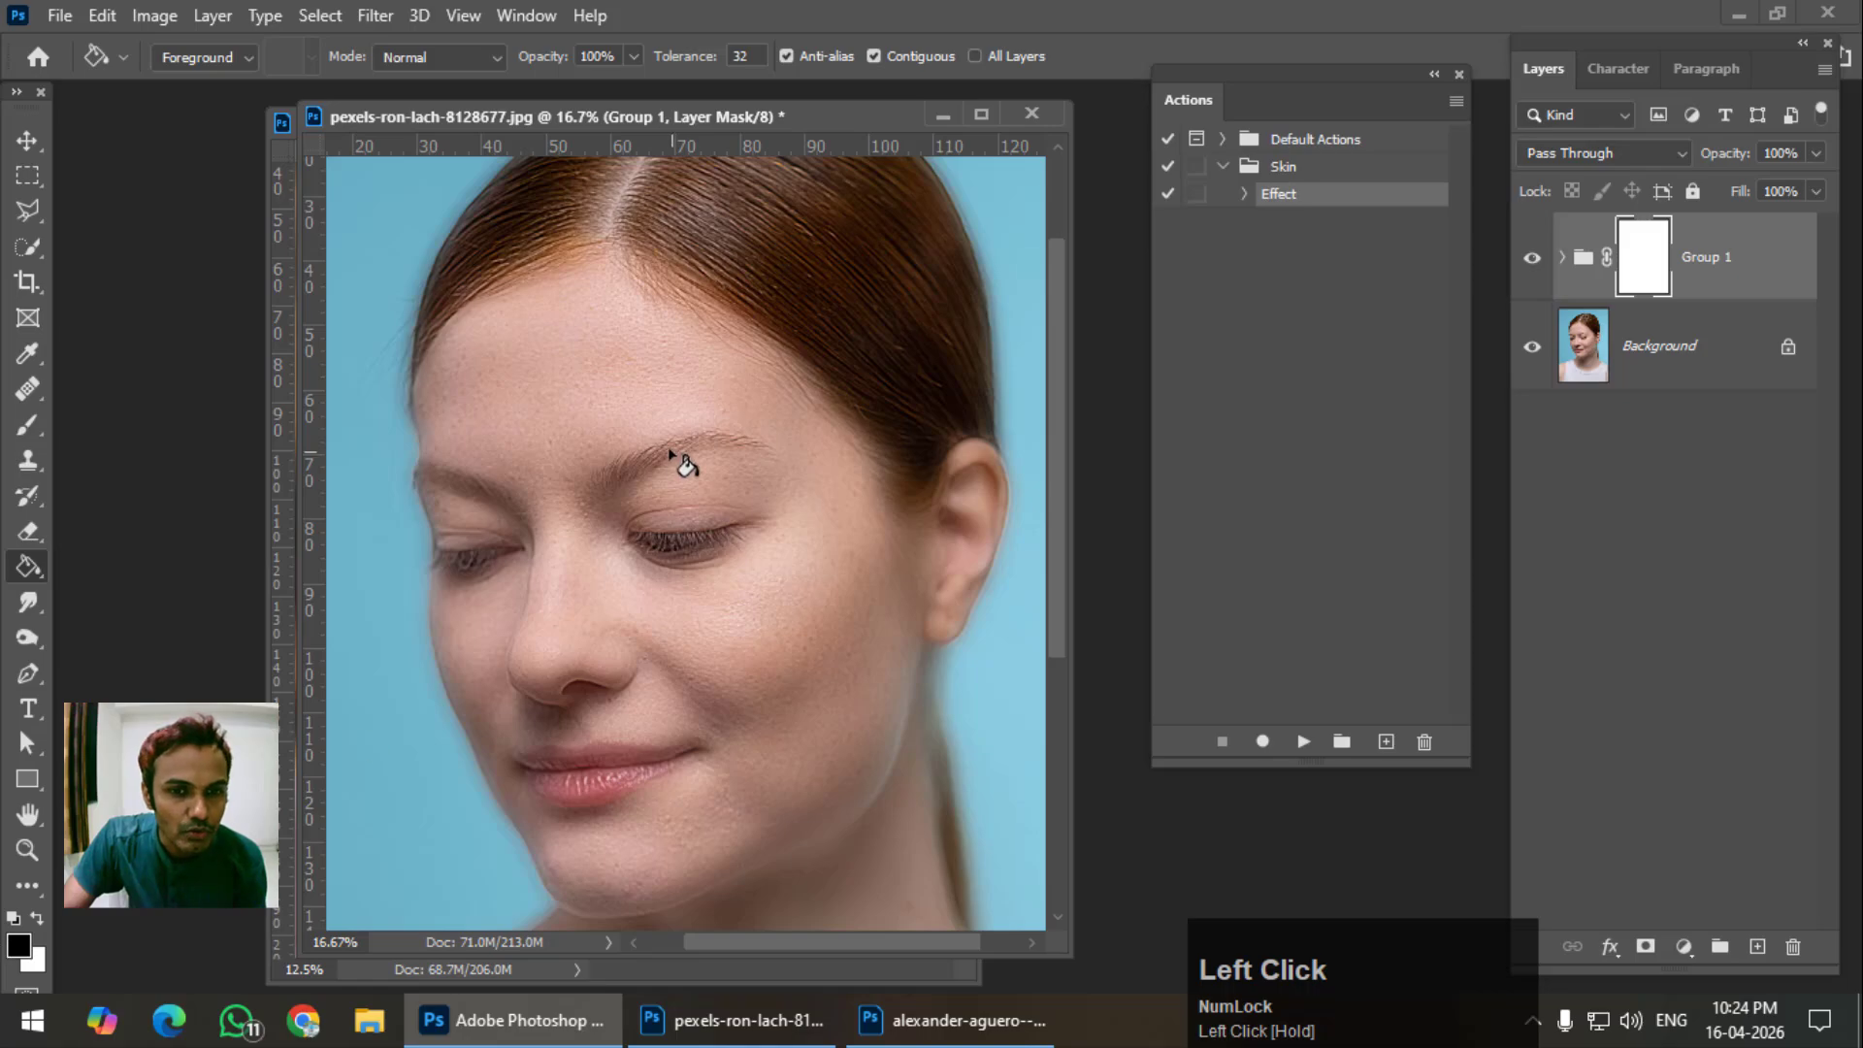
pyautogui.hotkey('ctrl', 'i')
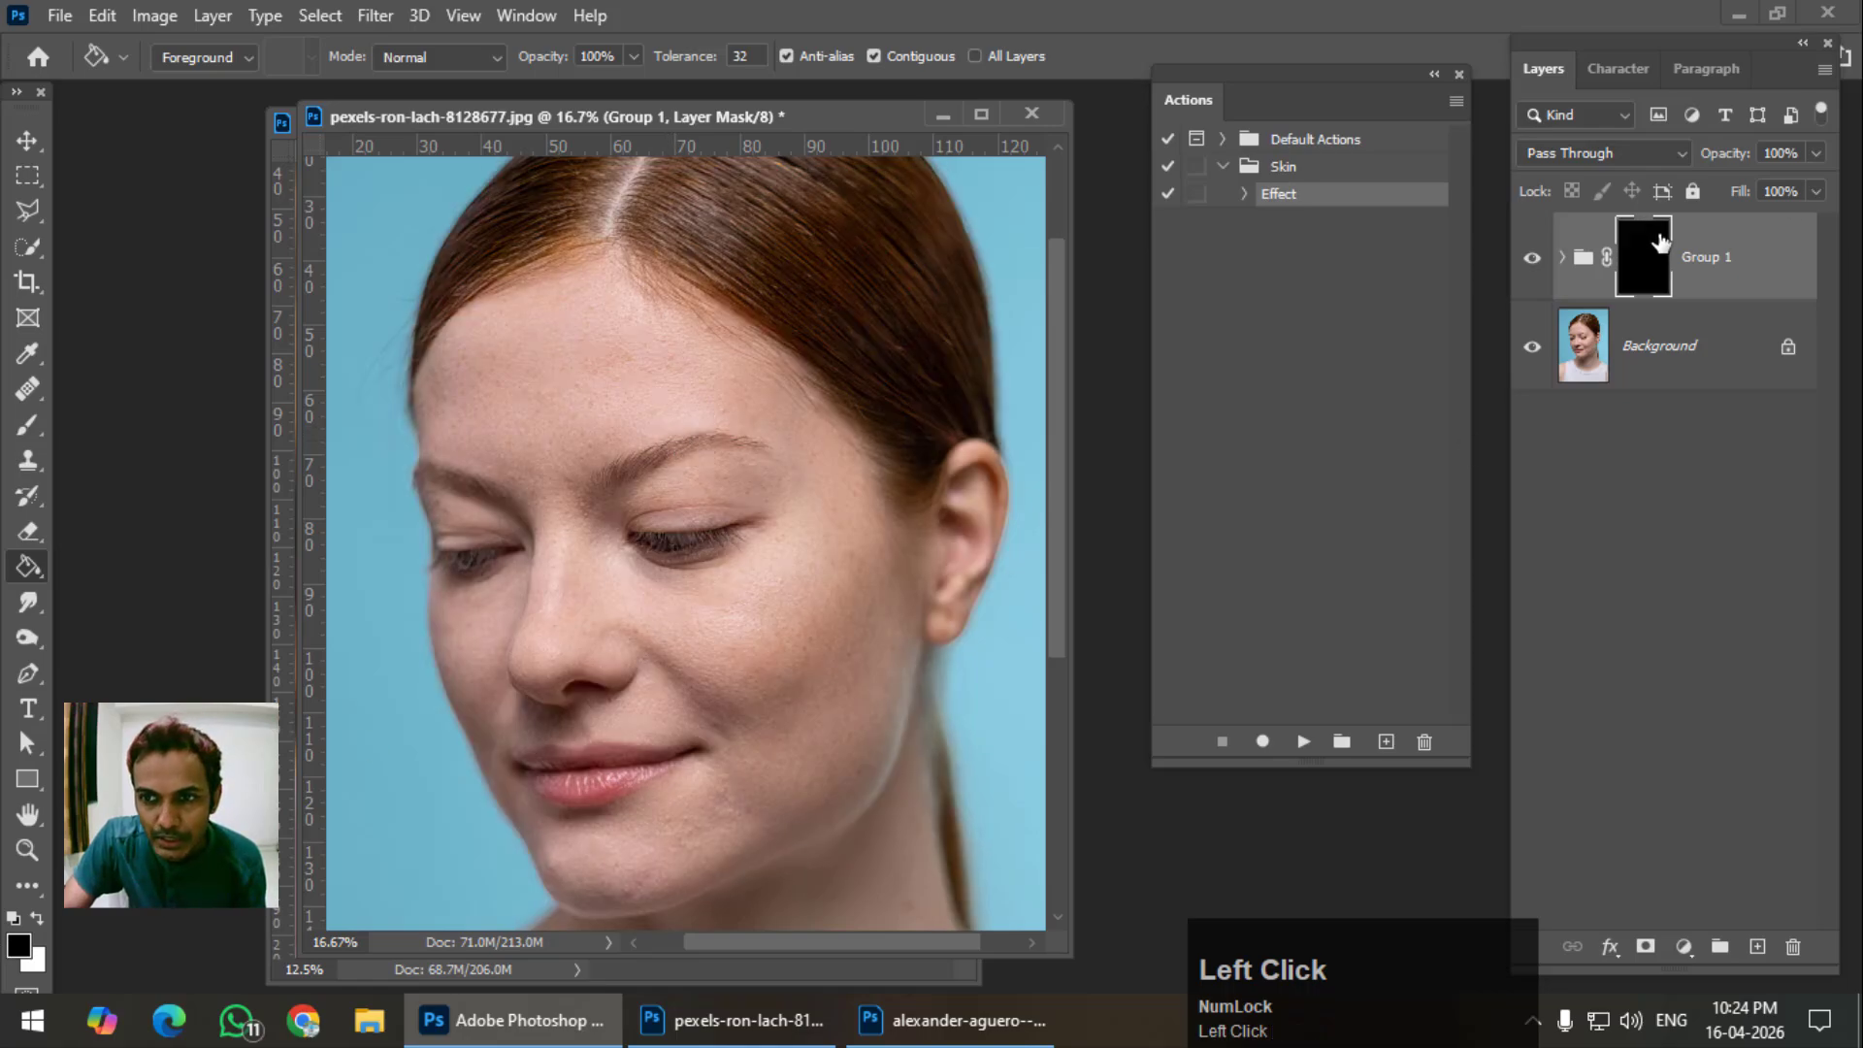
pyautogui.click(1562, 257)
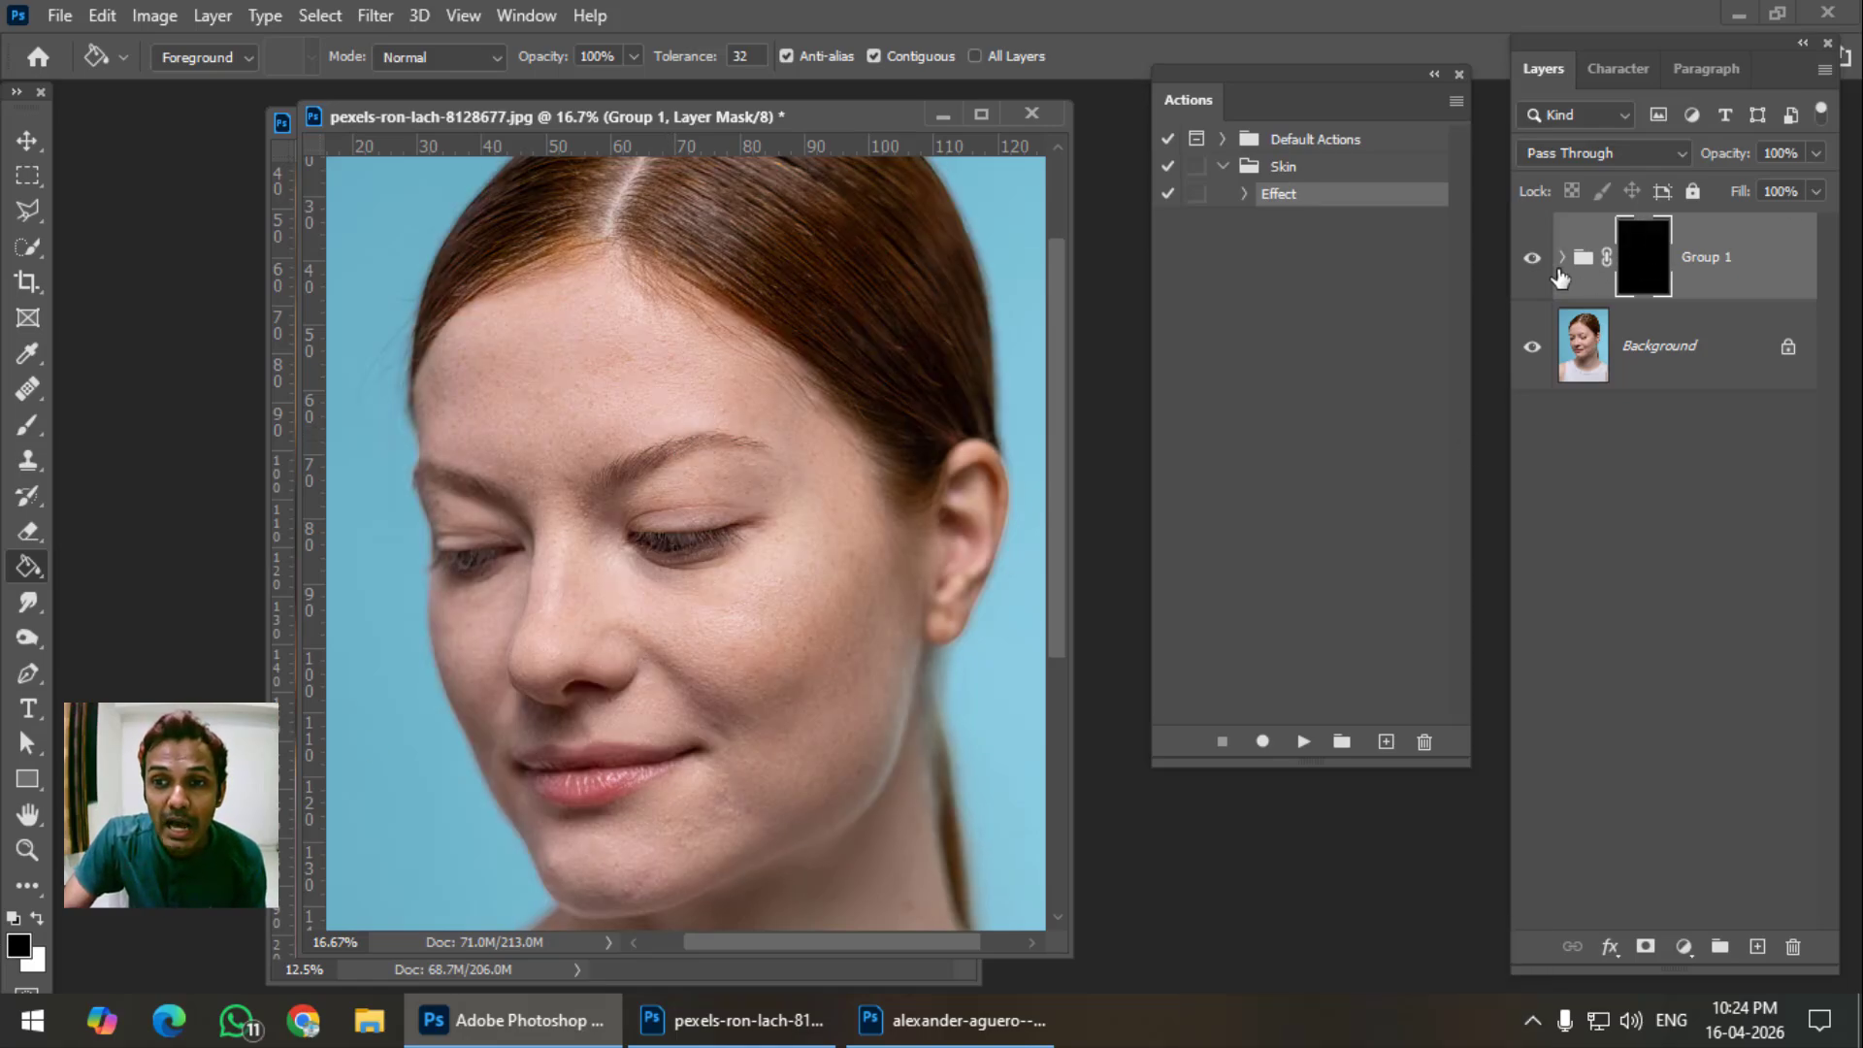
pyautogui.click(1563, 258)
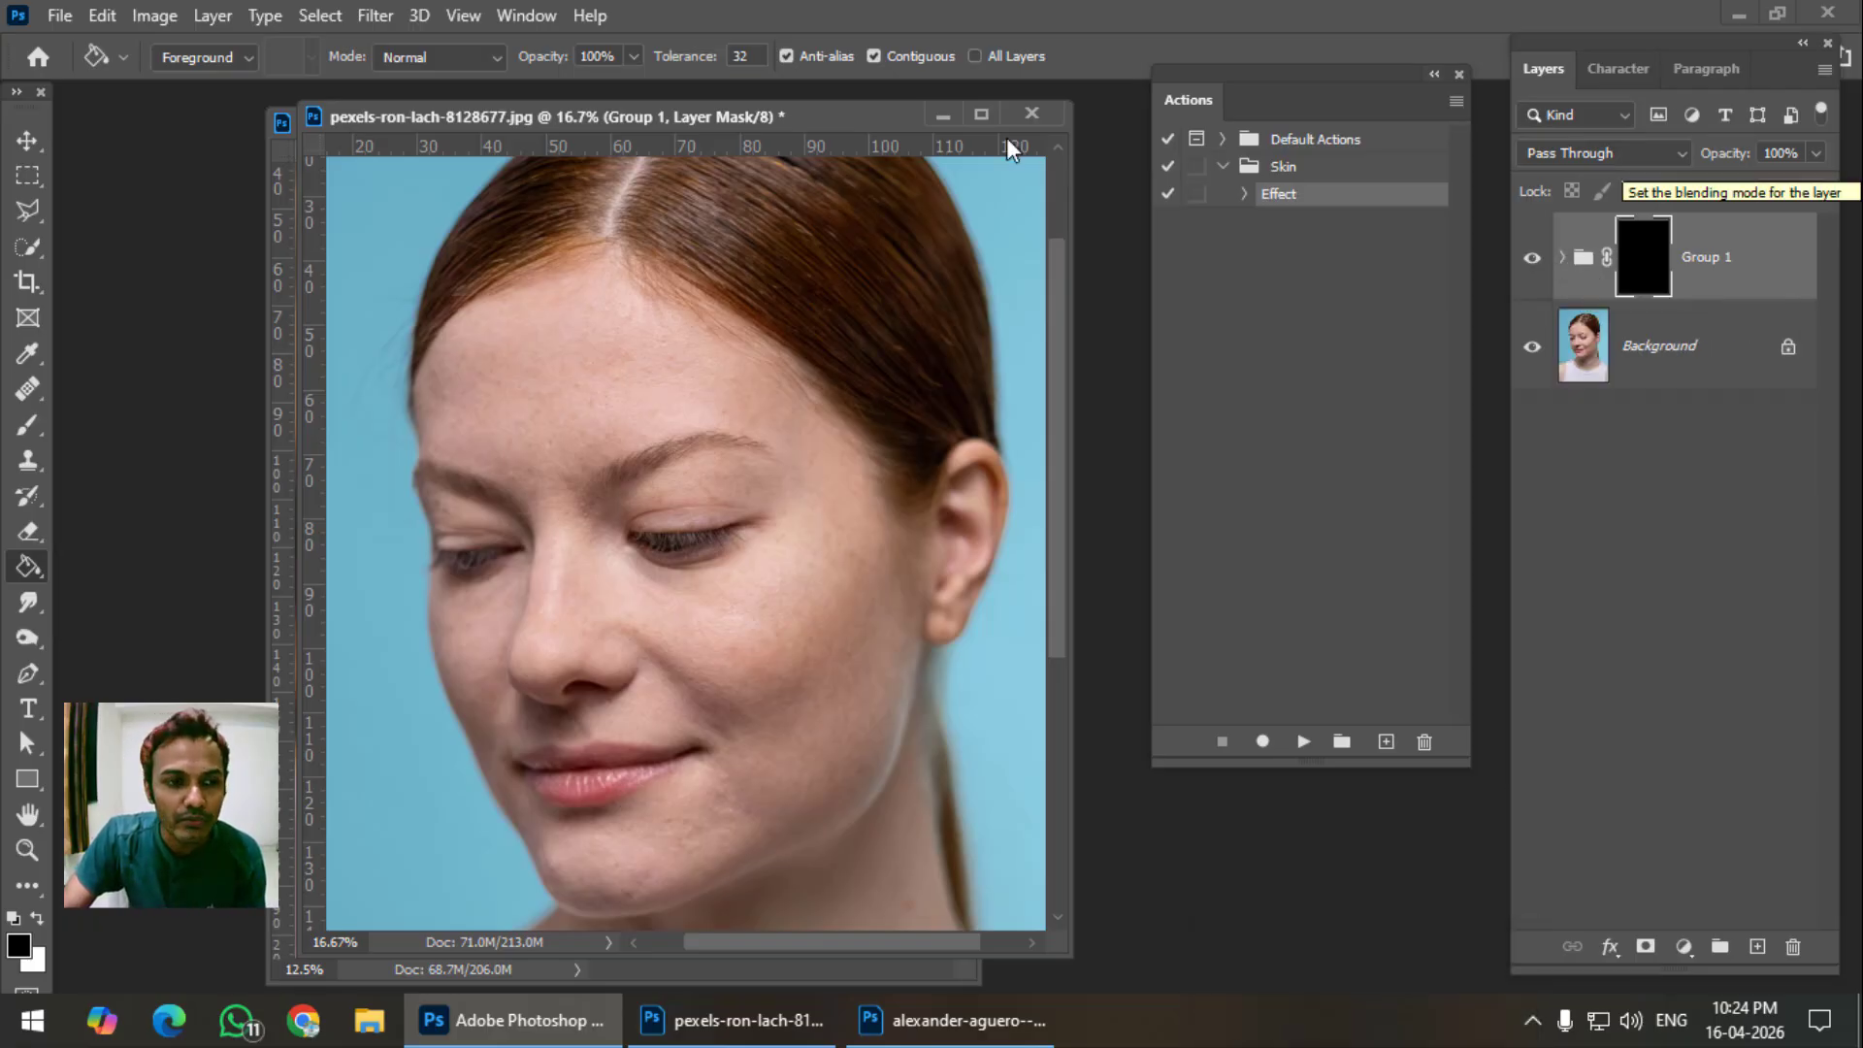
# Activate the Brush tool with white as the foreground color for painting on Group 1's mask.
pyautogui.rightClick(20, 428)
pyautogui.click(131, 428)
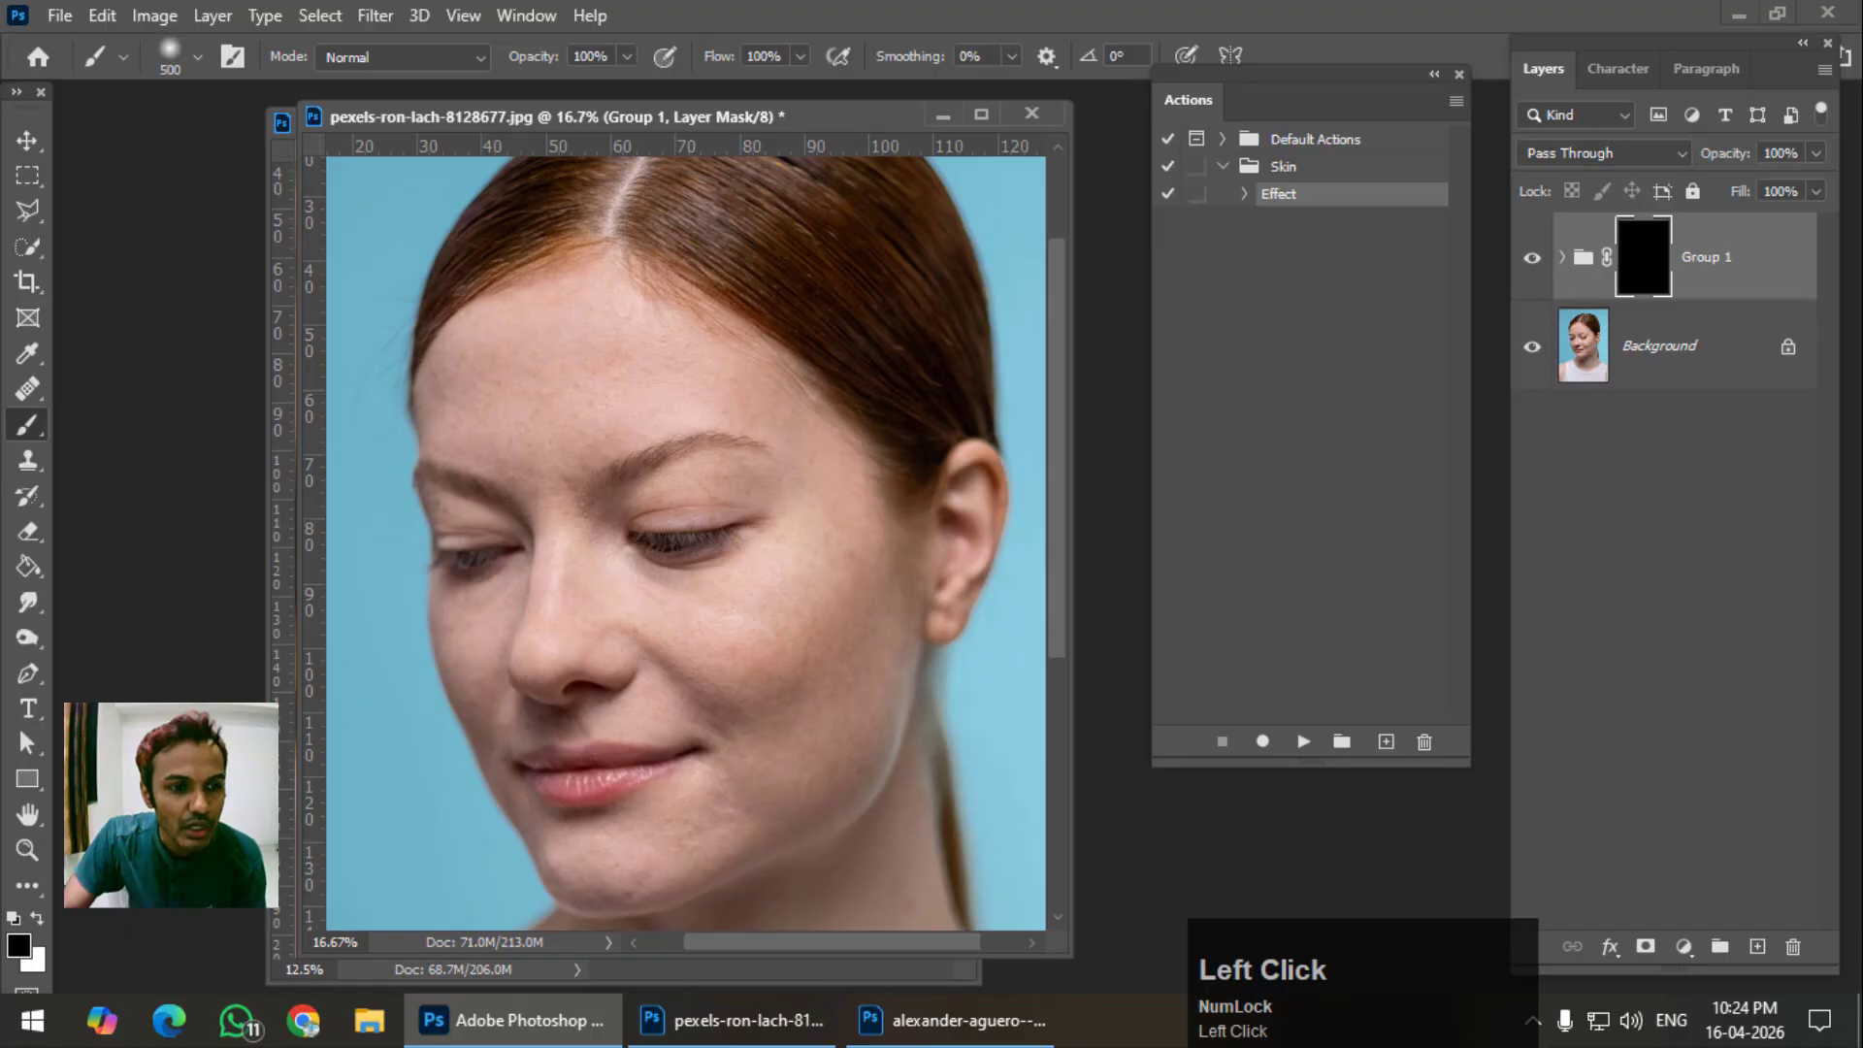
pyautogui.click(37, 918)
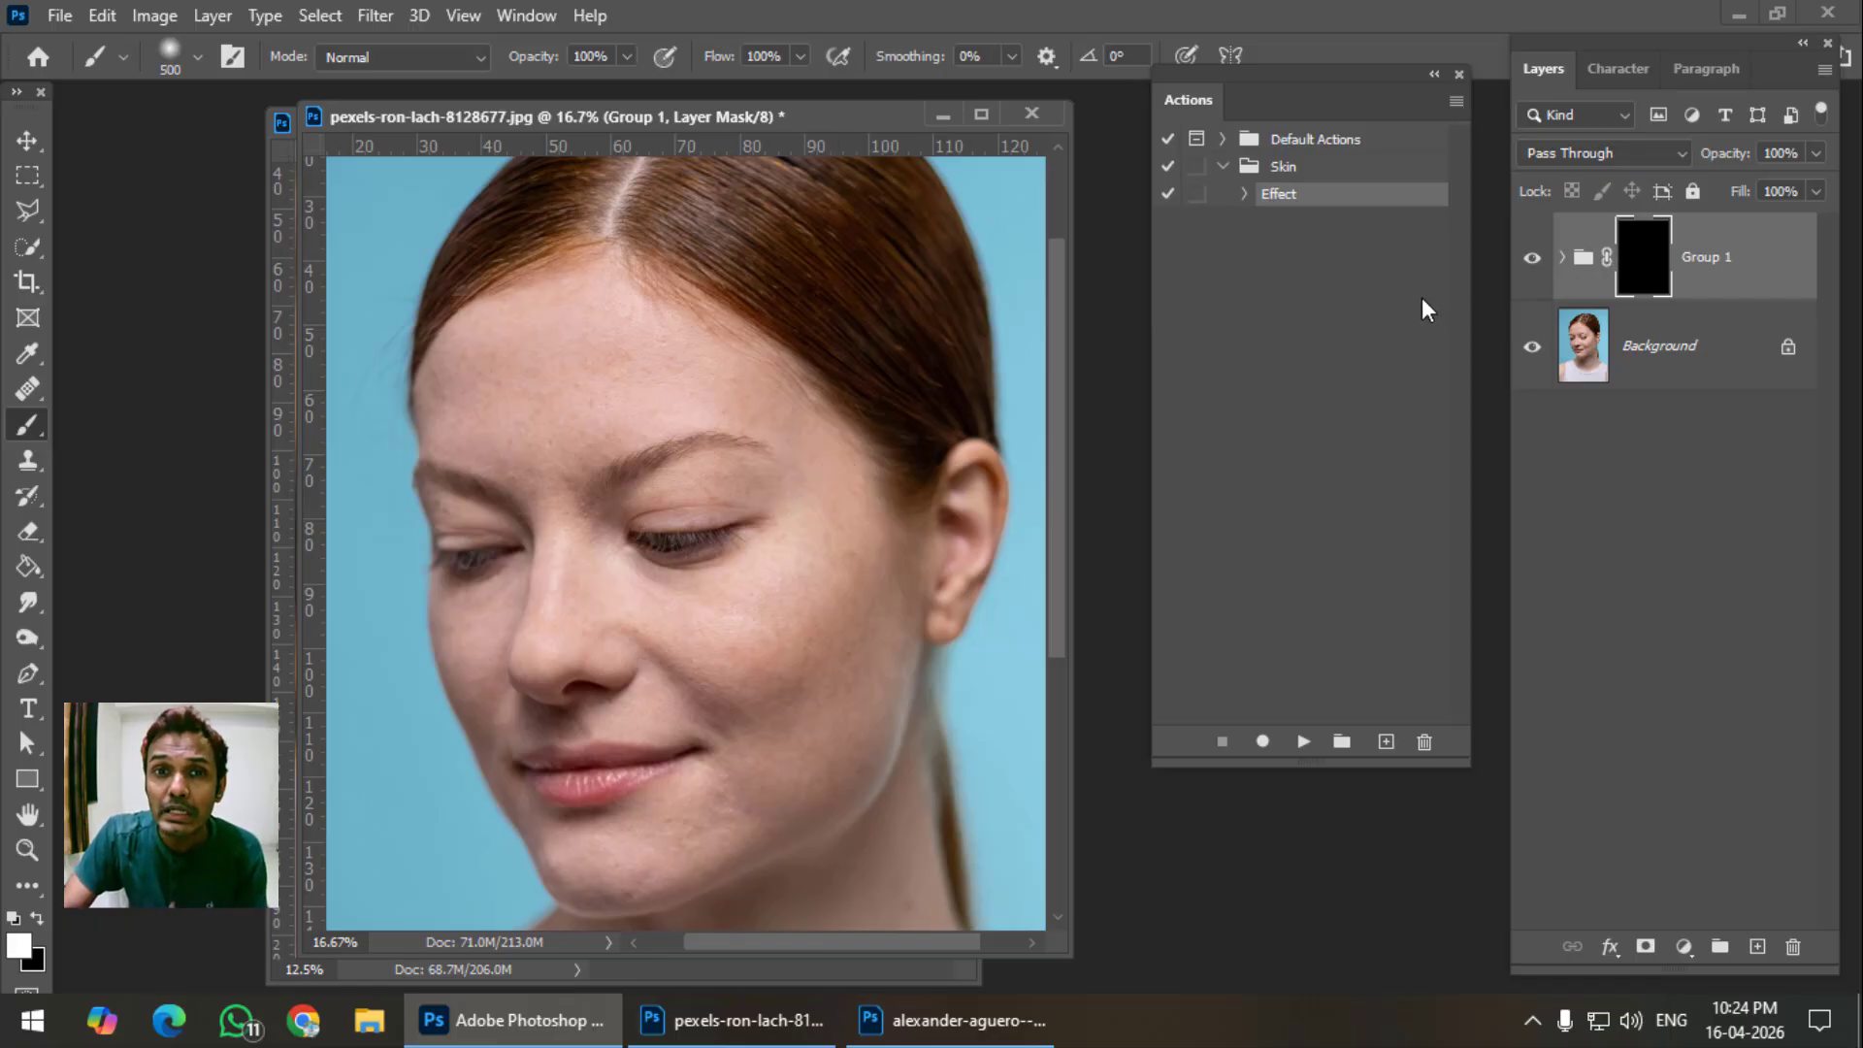
pyautogui.rightClick(22, 421)
pyautogui.click(120, 425)
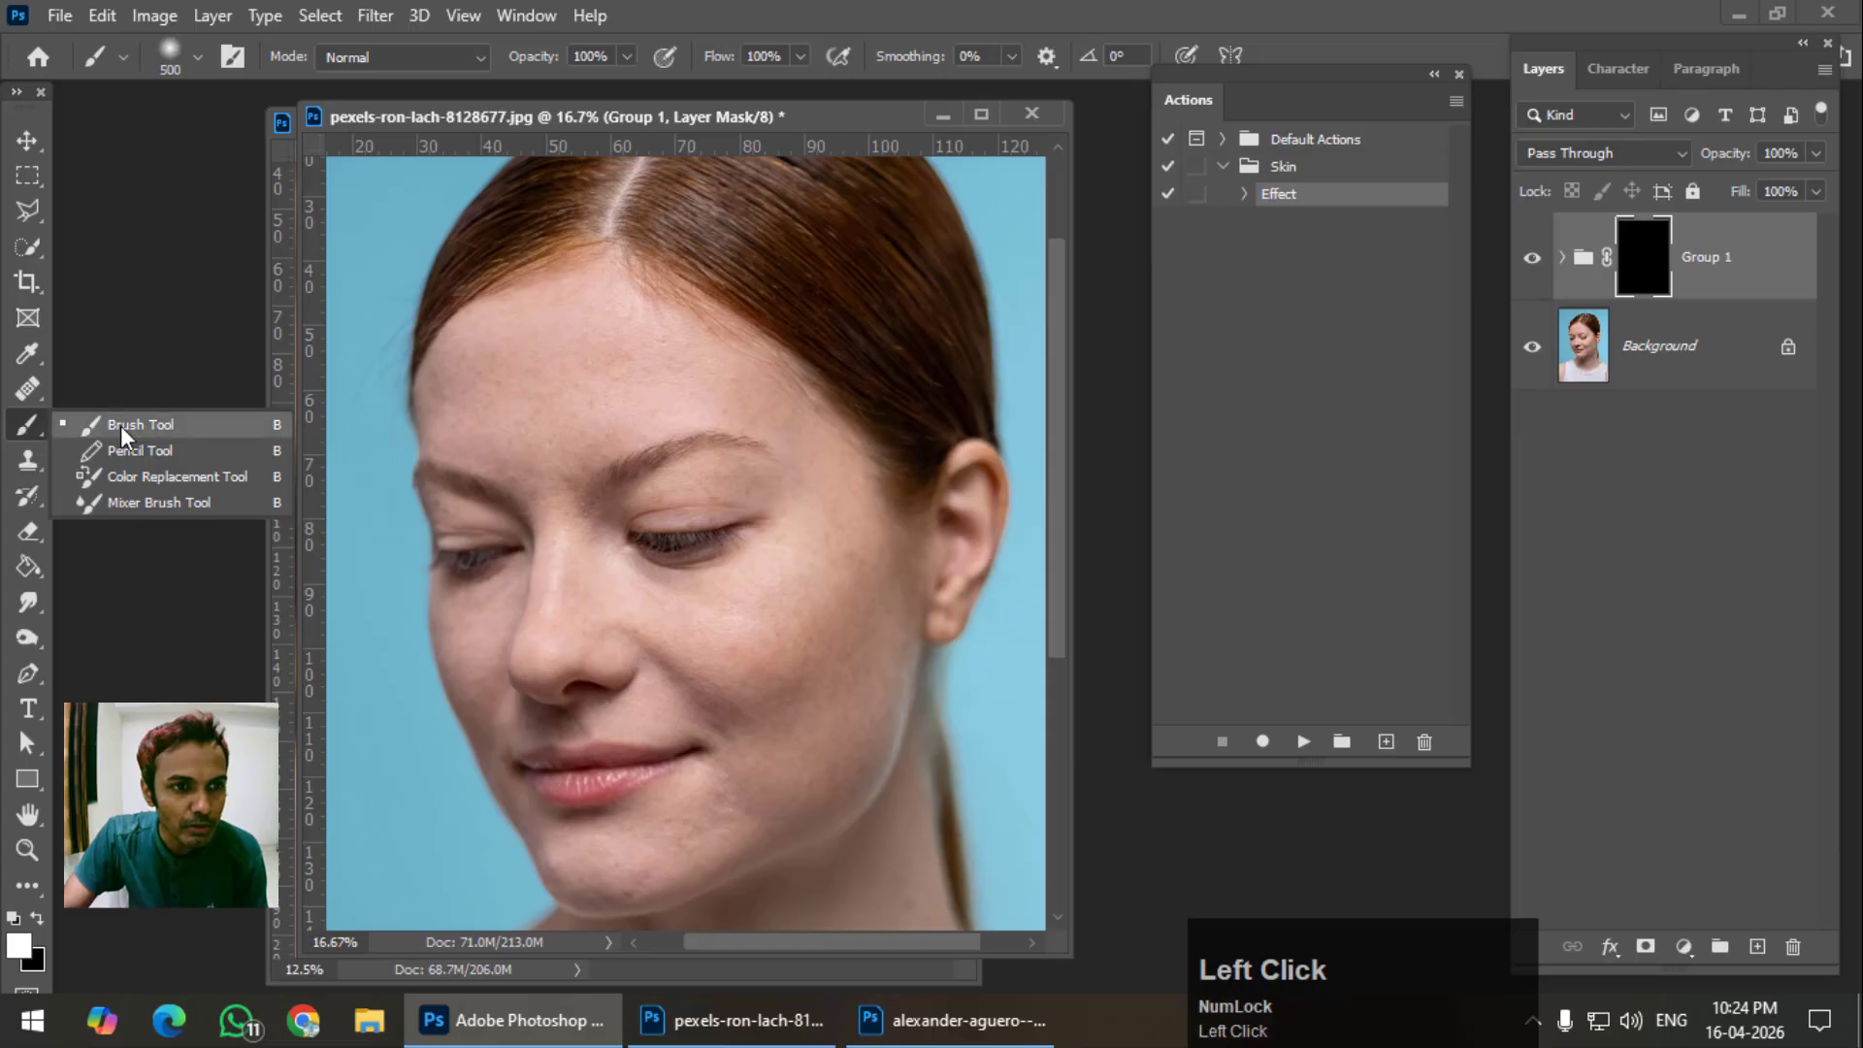
pyautogui.rightClick(593, 365)
pyautogui.click(706, 522)
pyautogui.click(541, 111)
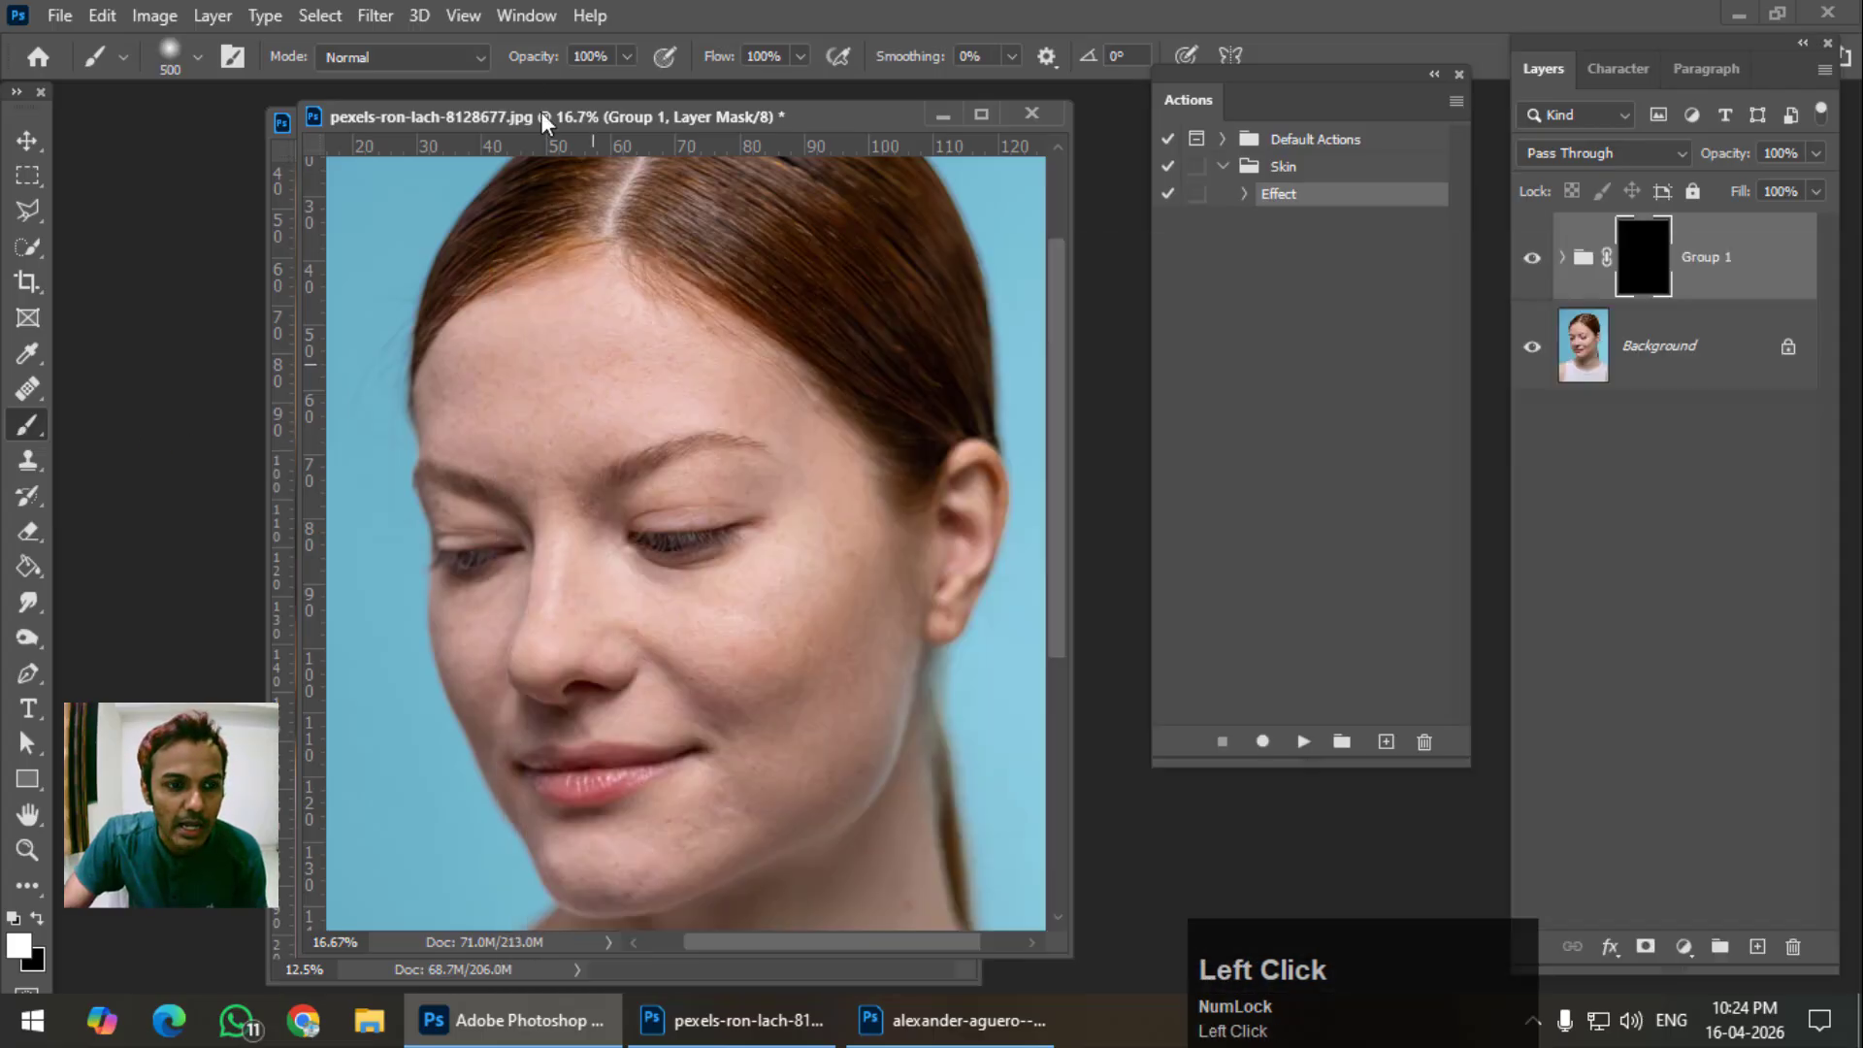
# Widen the image window and paint white on Group 1's mask over the cheek and lower jaw with a 500 px brush.
pyautogui.hotkey('ctrl', '=')
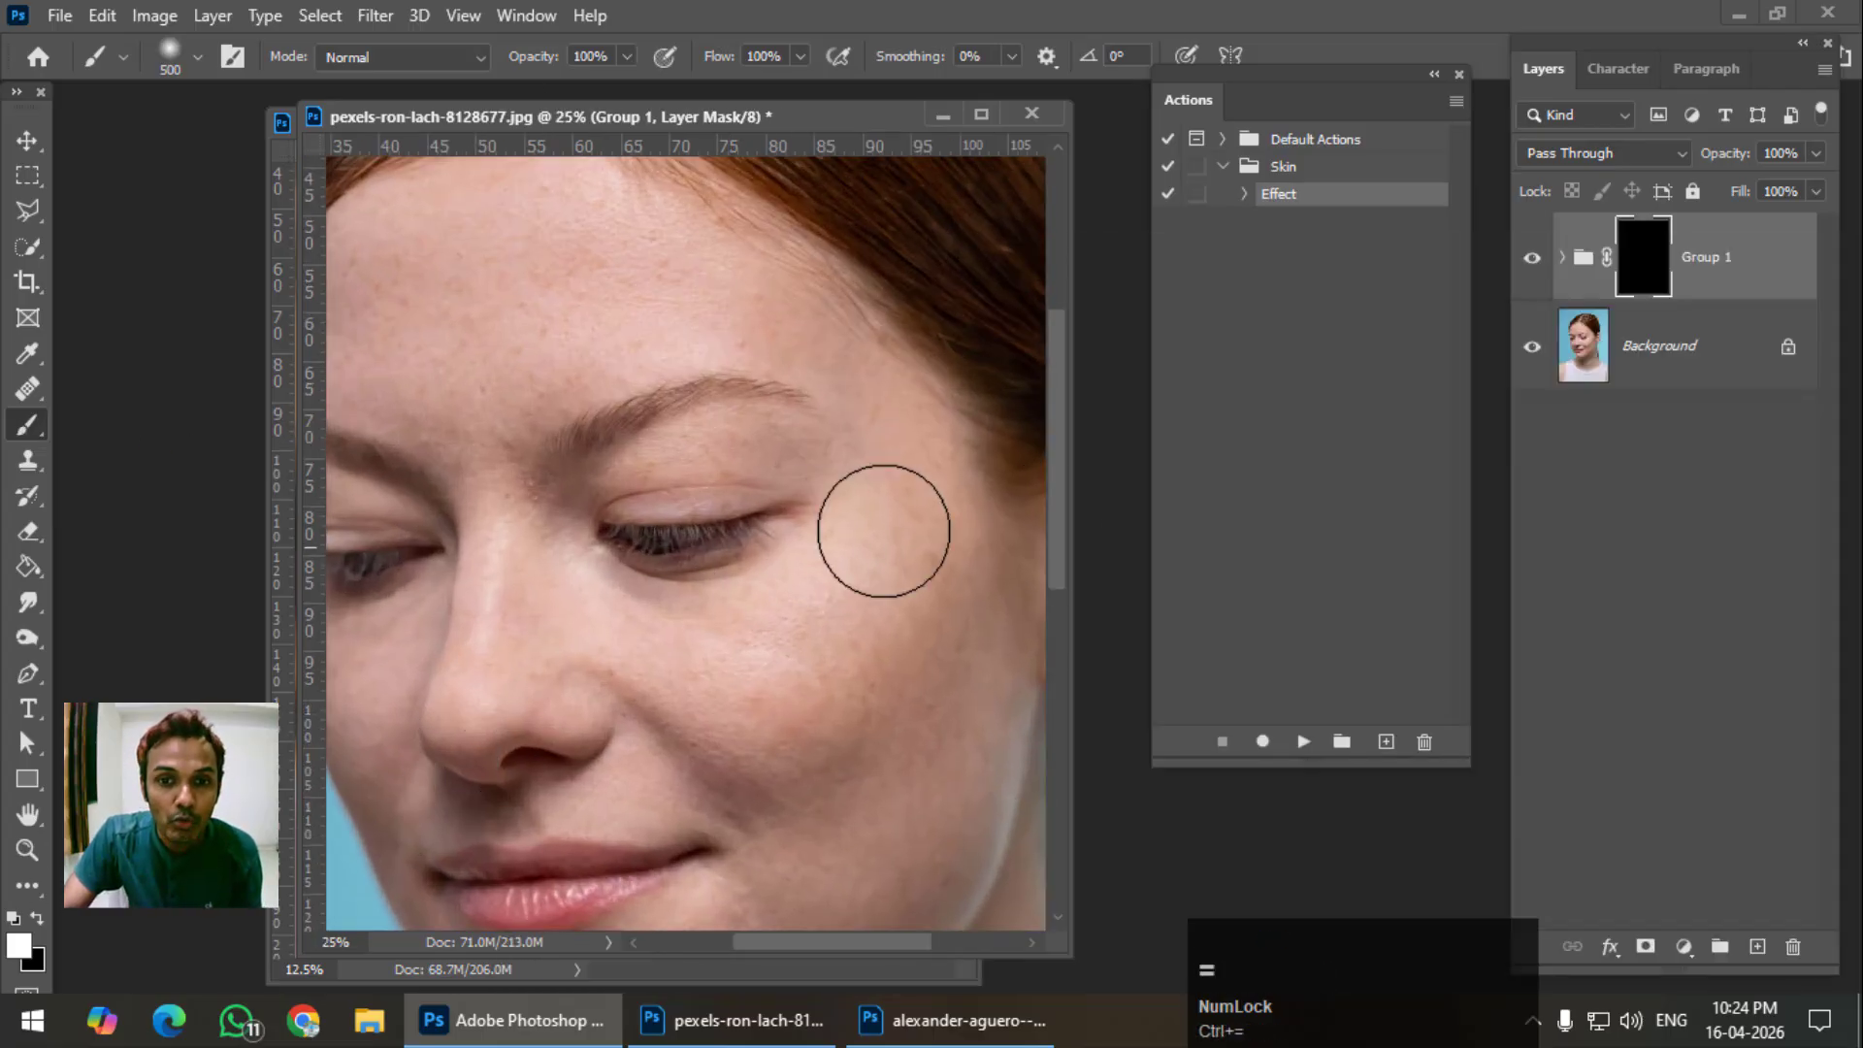
pyautogui.moveTo(1070, 503); pyautogui.dragTo(1155, 503)
pyautogui.scroll(-3, 774, 475)
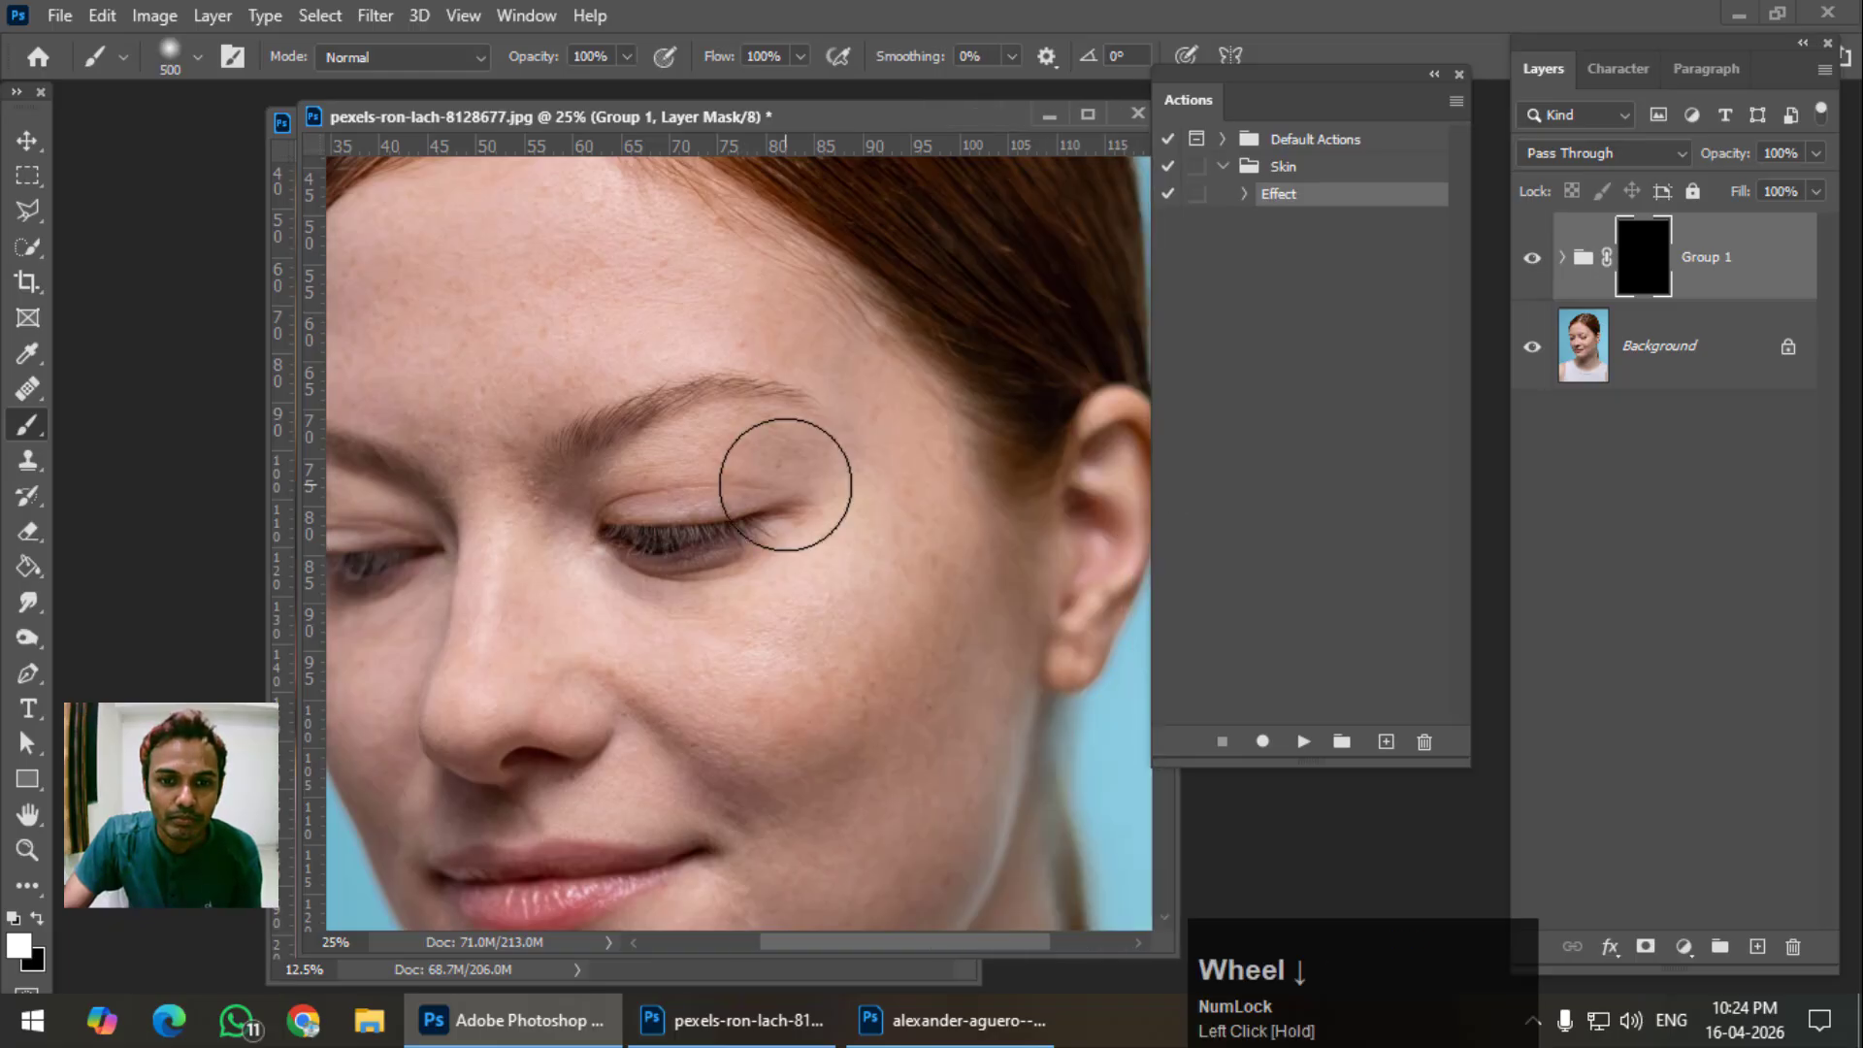
pyautogui.hotkey('ctrl', '=')
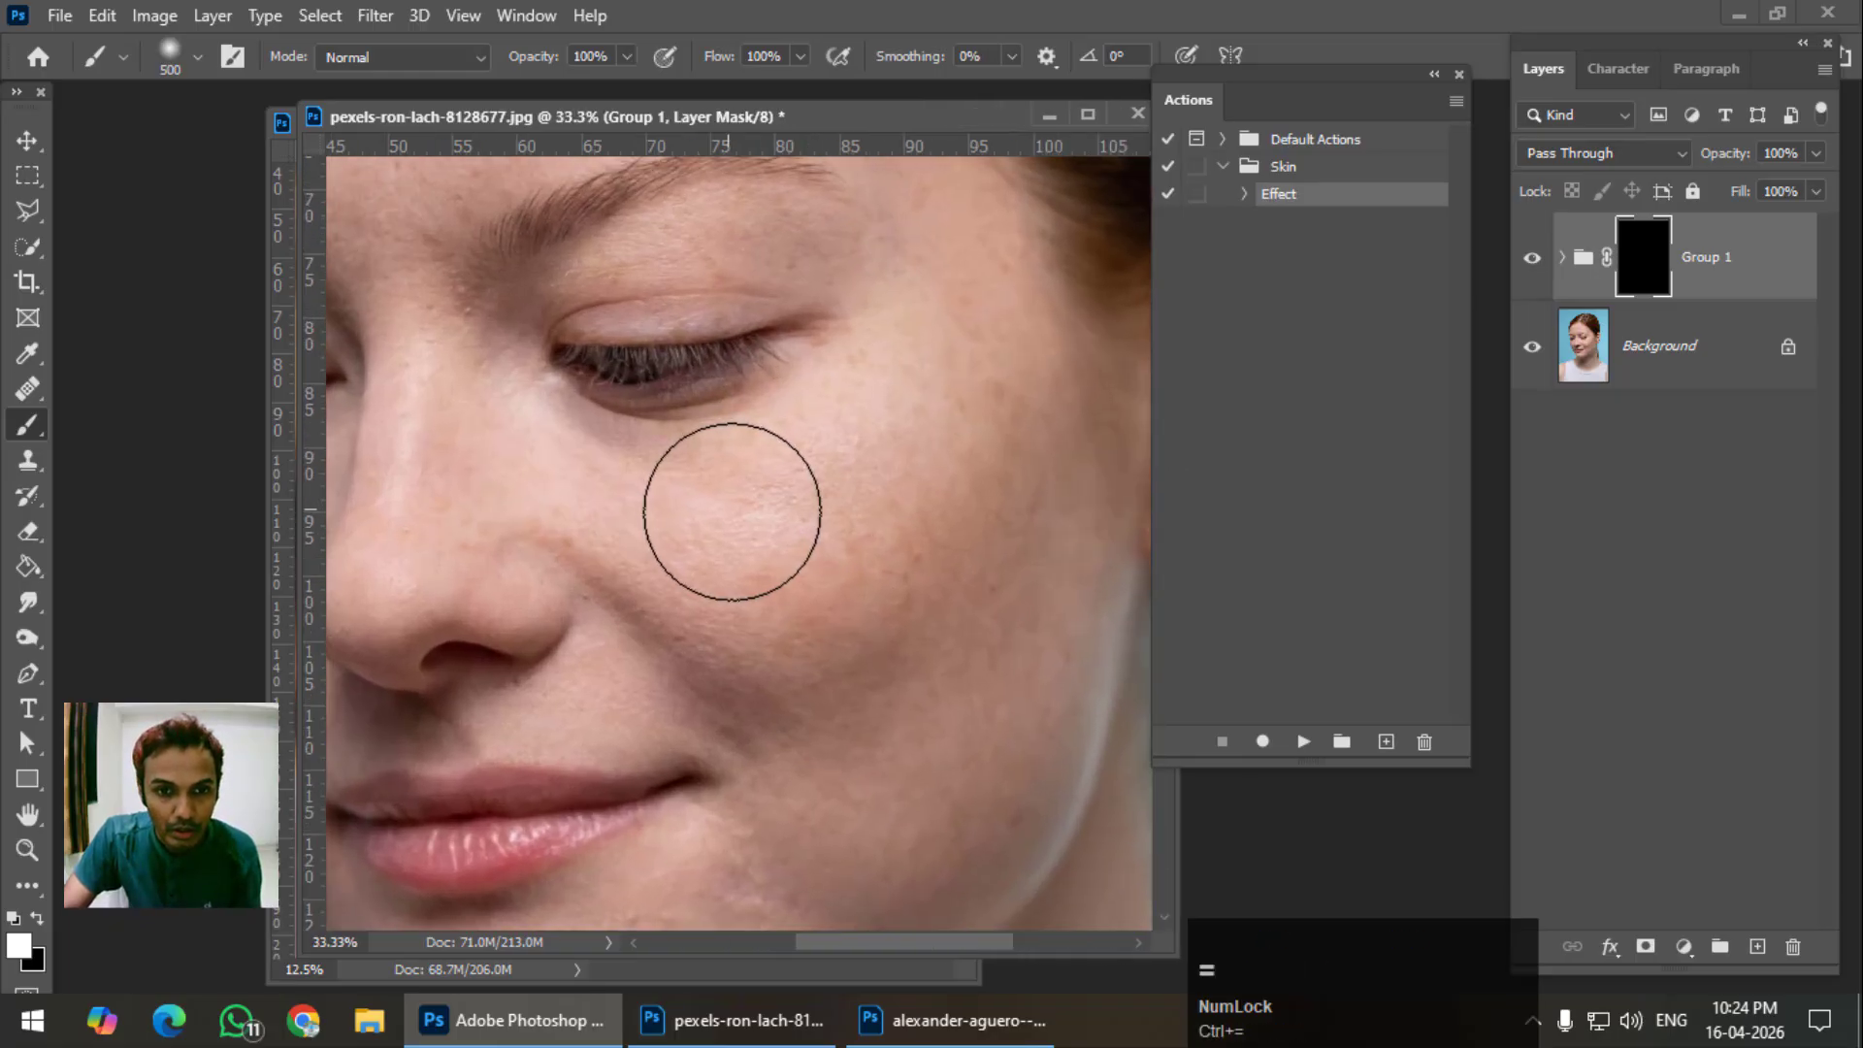
pyautogui.moveTo(731, 508)
pyautogui.mouseDown()
pyautogui.moveTo(777, 585)
pyautogui.moveTo(891, 511)
pyautogui.moveTo(901, 433)
pyautogui.moveTo(876, 750)
pyautogui.moveTo(906, 520)
pyautogui.mouseUp()
pyautogui.scroll(-2, 906, 520)
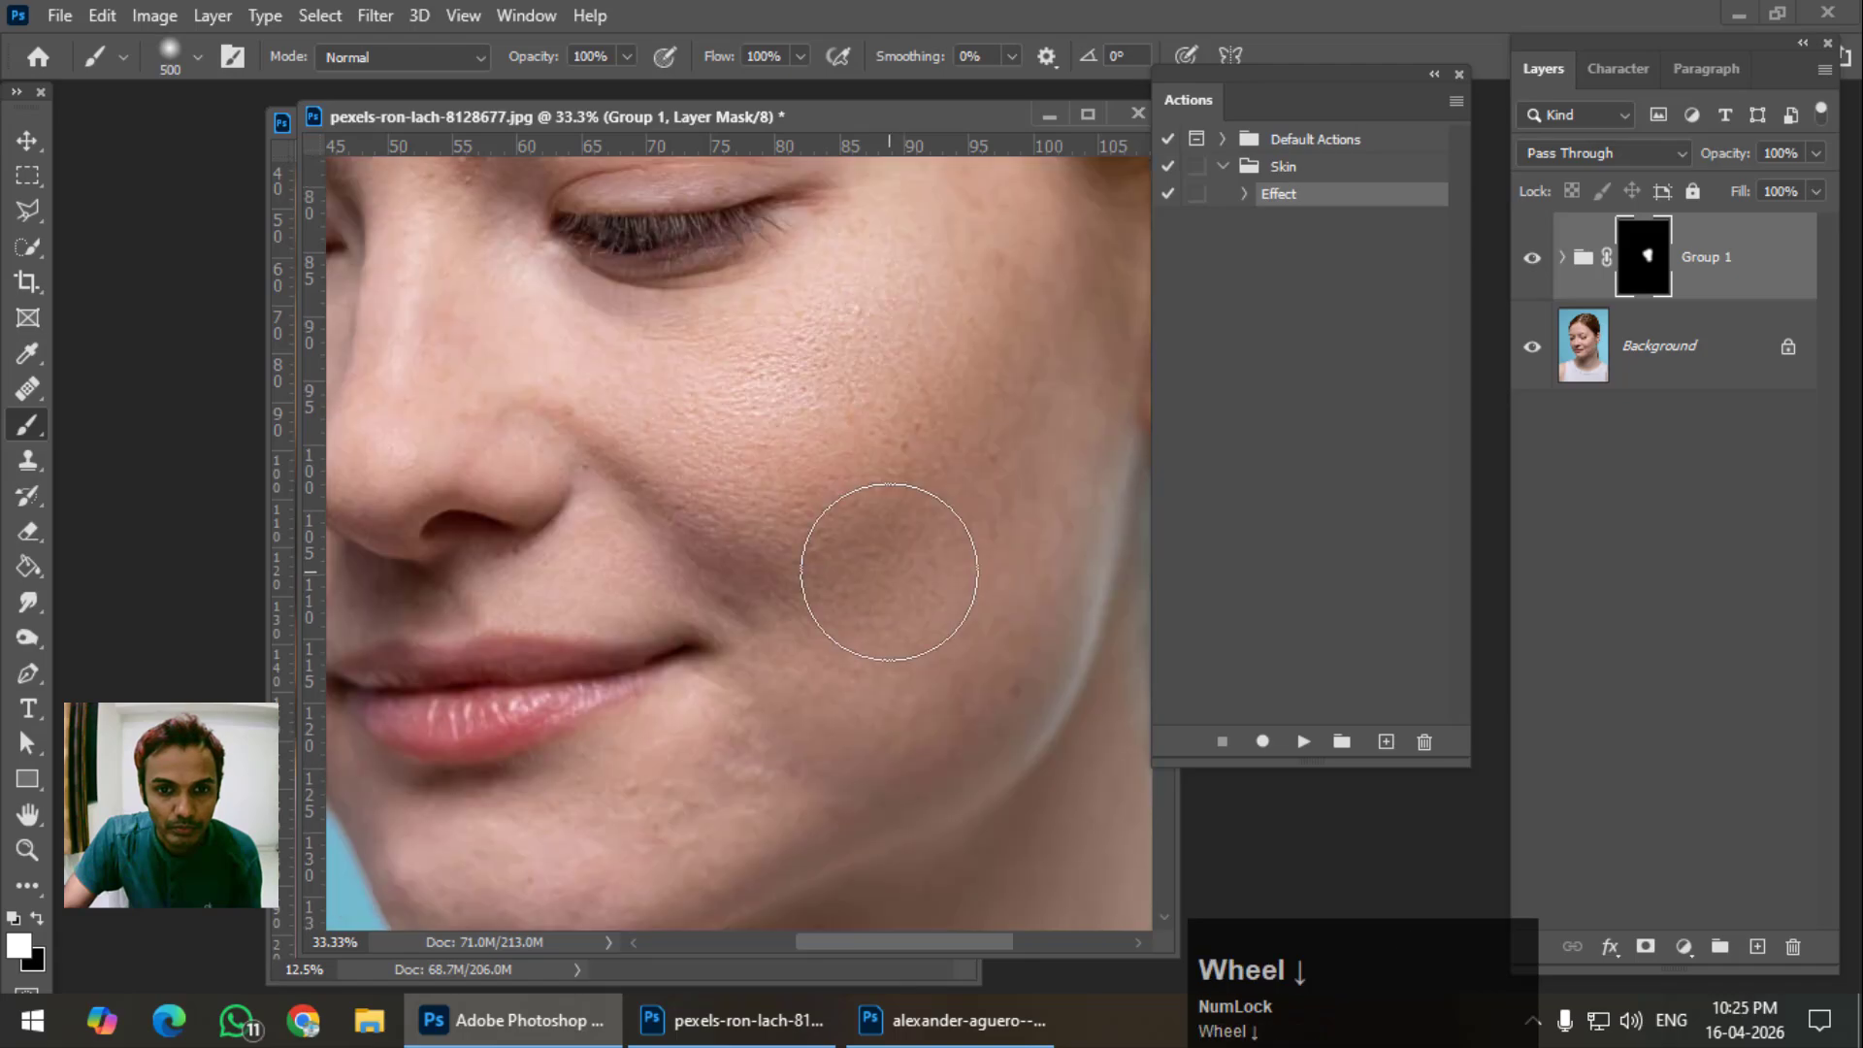
pyautogui.moveTo(829, 760); pyautogui.dragTo(892, 748)
# Reduce the brush to 400 px and paint white on the mask over the forehead above the eyebrow and the temple.
pyautogui.scroll(4, 890, 486)
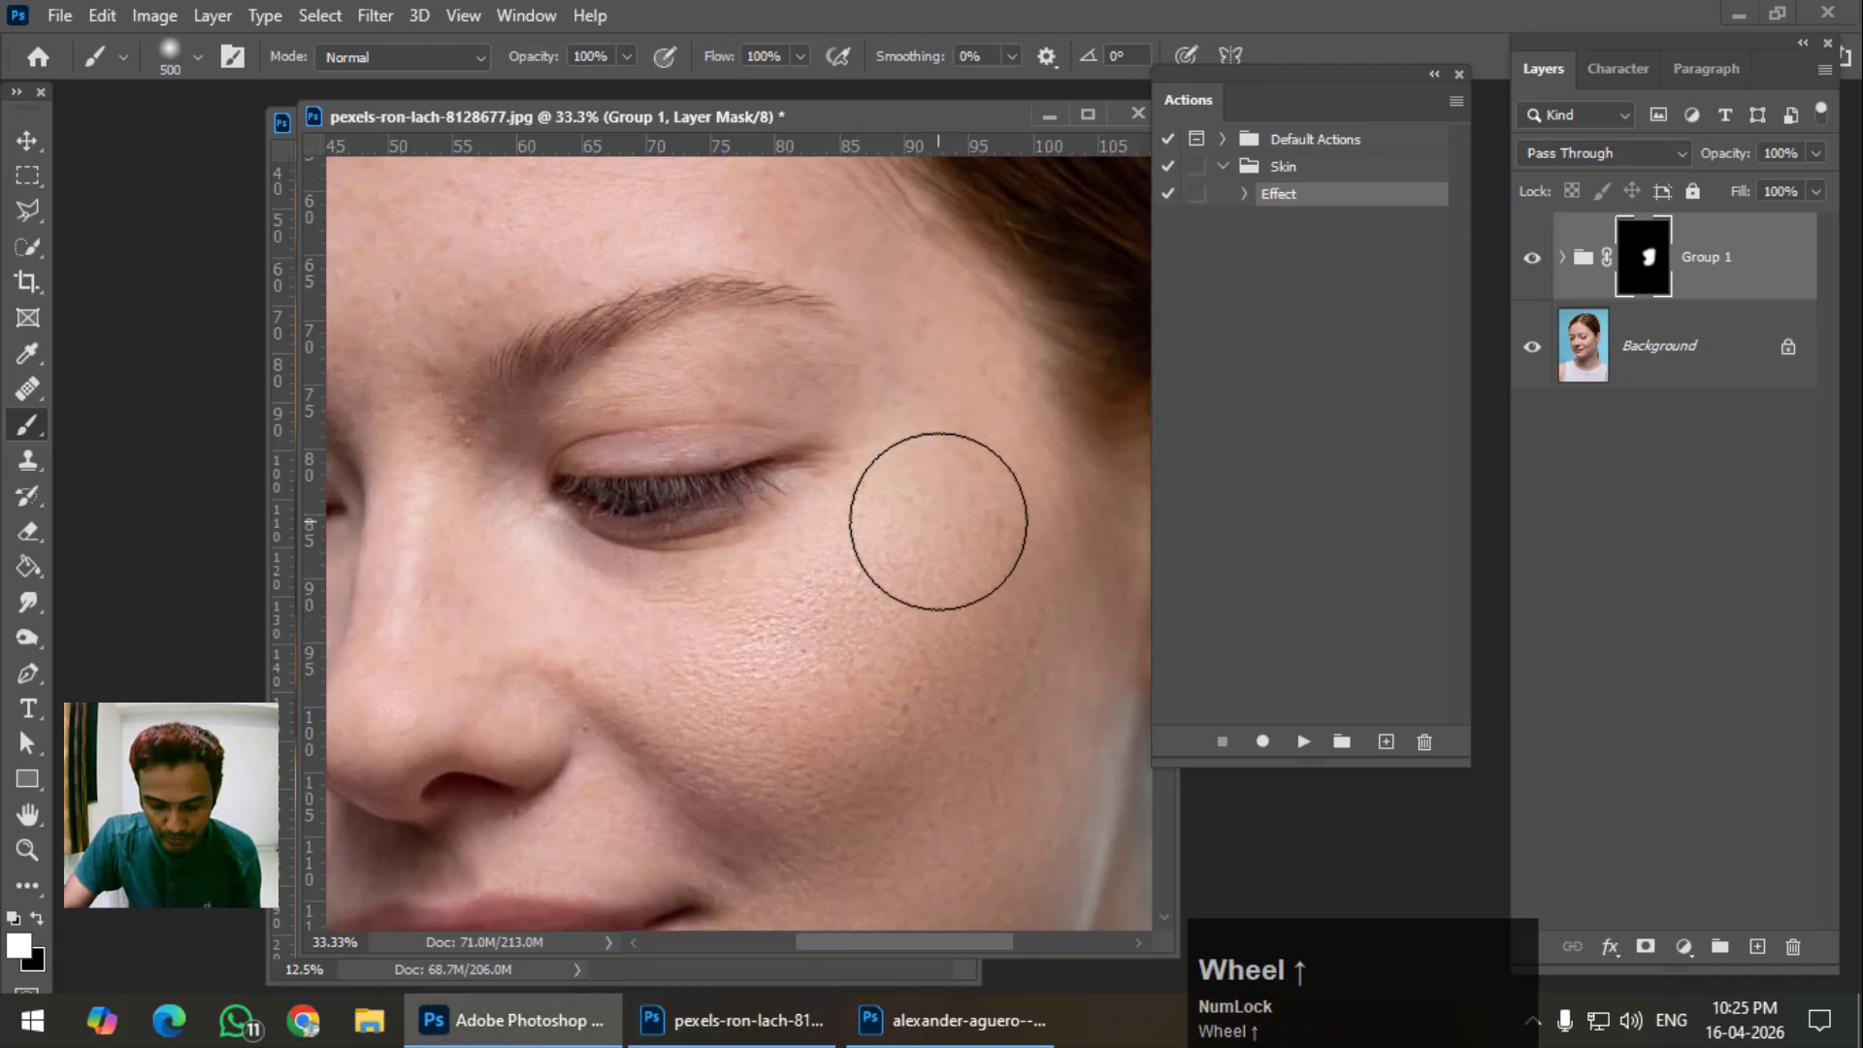
pyautogui.press('[')
pyautogui.scroll(1, 913, 508)
pyautogui.scroll(3, 913, 507)
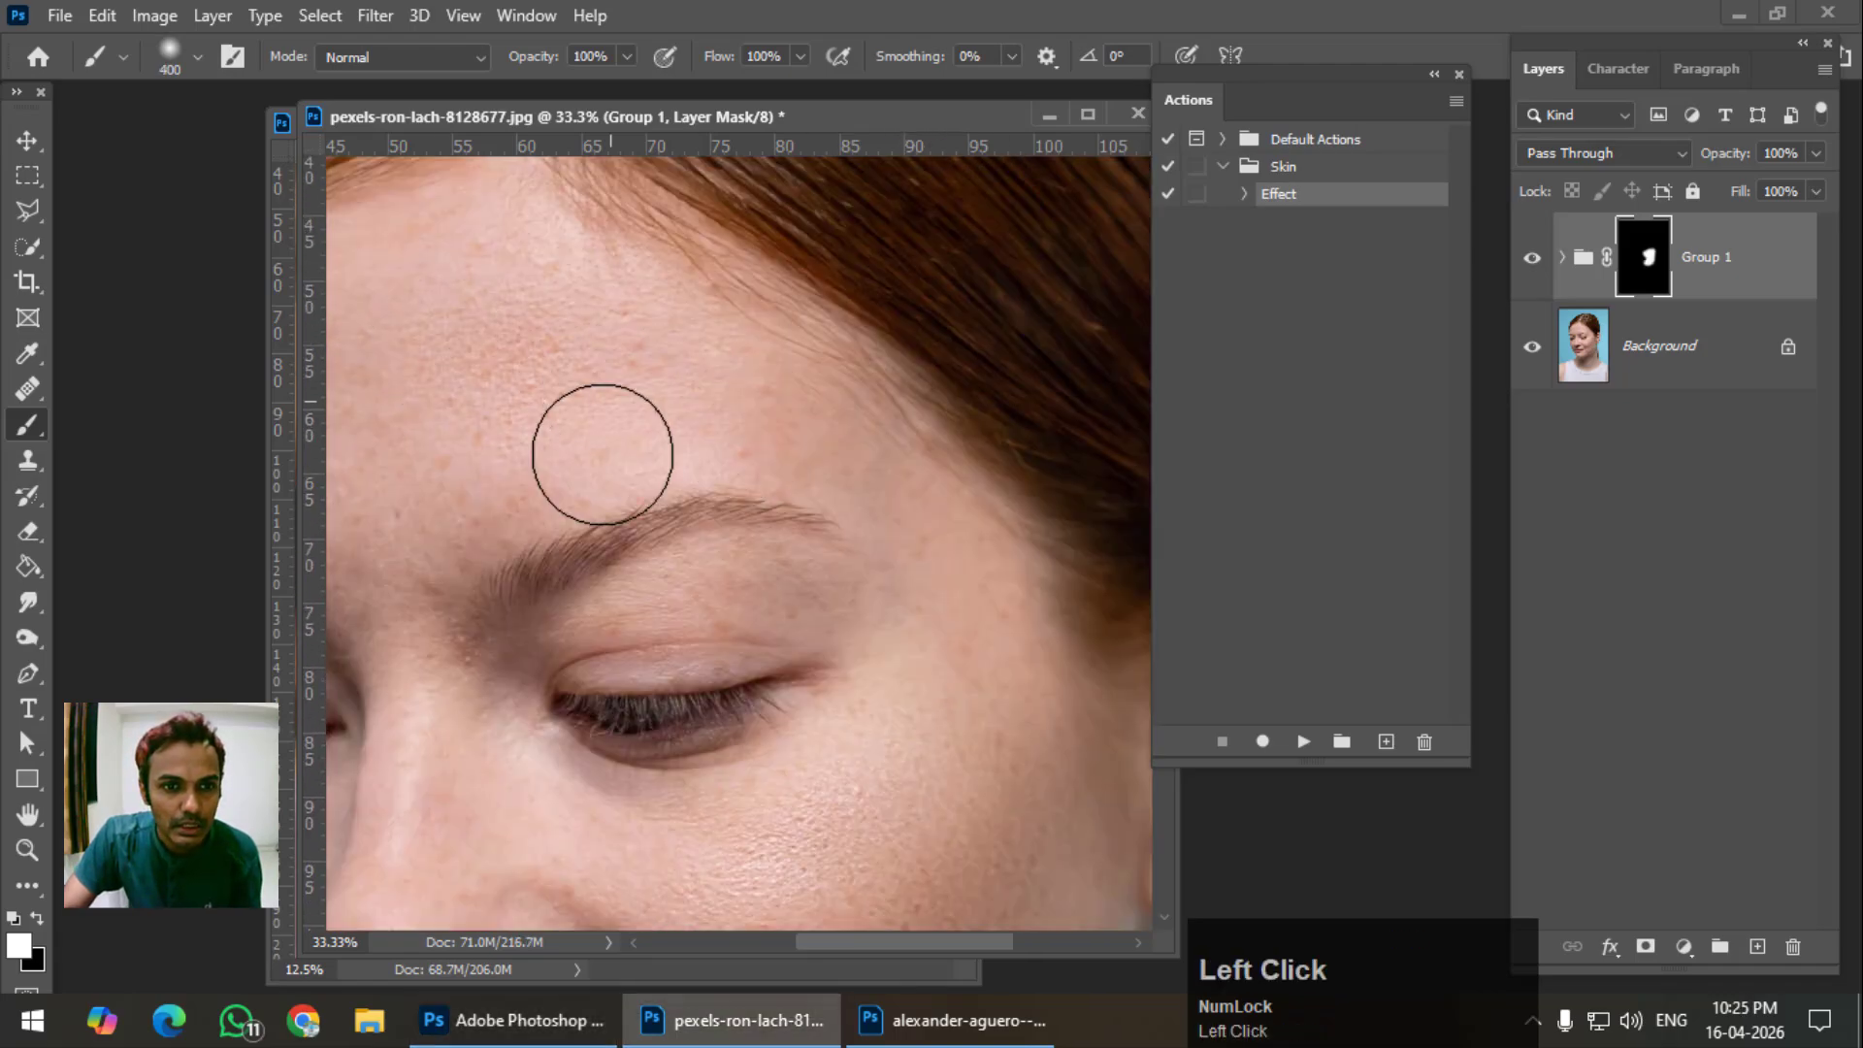
pyautogui.moveTo(598, 432)
pyautogui.mouseDown()
pyautogui.moveTo(439, 272)
pyautogui.moveTo(761, 394)
pyautogui.moveTo(836, 451)
pyautogui.moveTo(944, 555)
pyautogui.mouseUp()
# Paint the mask white around the eyelid and outer eye corner with a 200 px brush, and along the temple at 250 px.
pyautogui.scroll(-3, 887, 492)
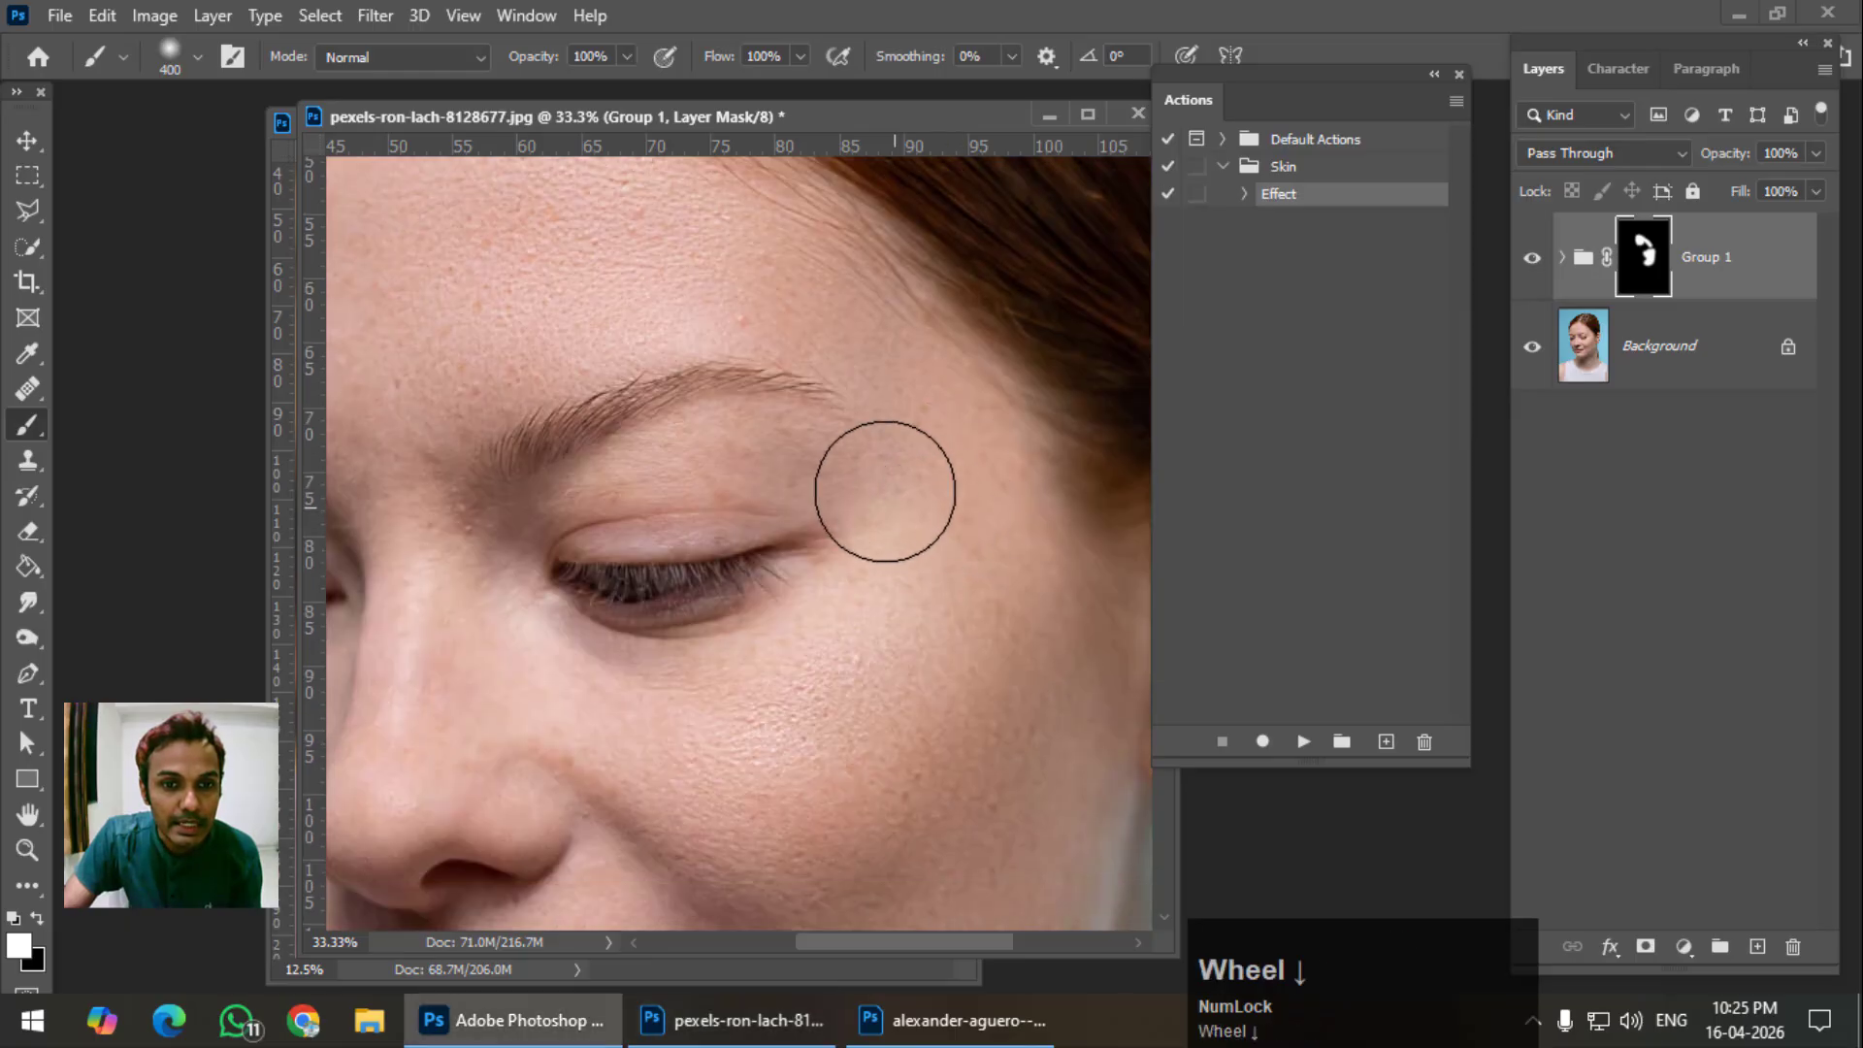
pyautogui.press('[')
pyautogui.press('[')
pyautogui.press('[')
pyautogui.moveTo(565, 500); pyautogui.dragTo(559, 501)
pyautogui.moveTo(861, 484); pyautogui.dragTo(861, 465)
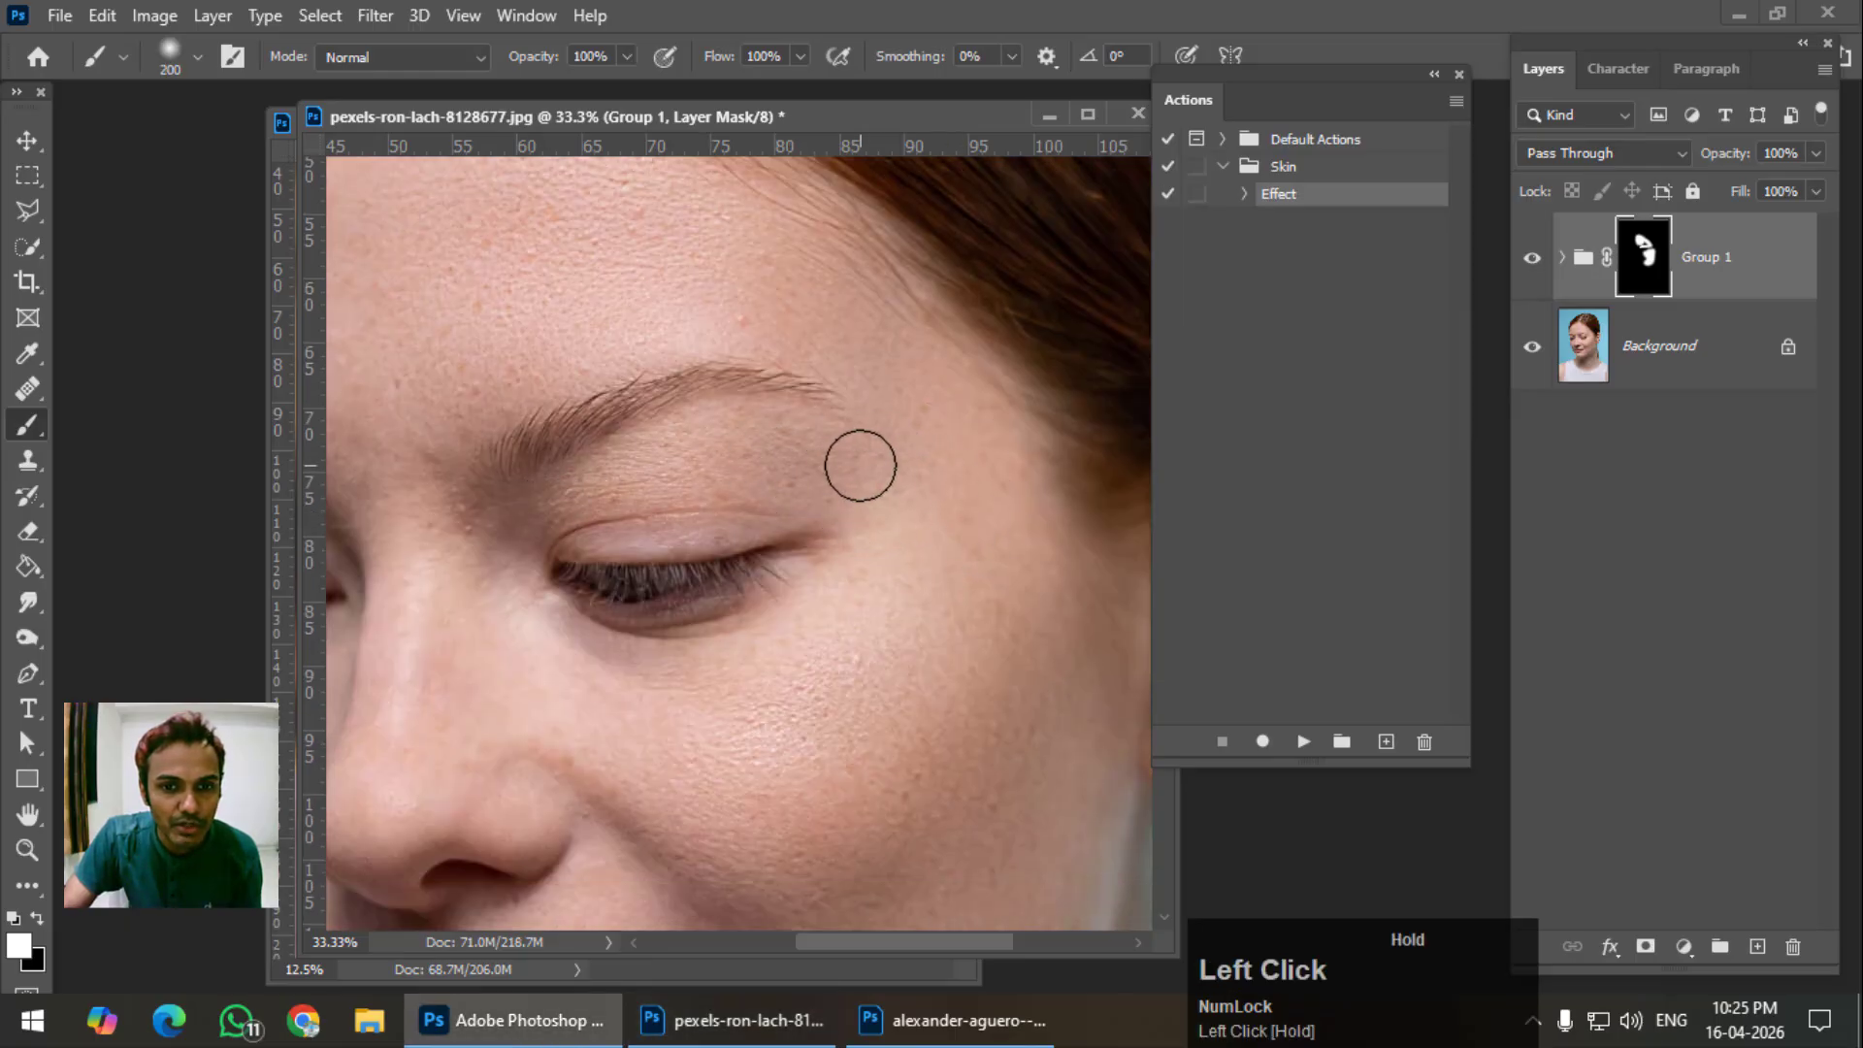
pyautogui.press(']')
pyautogui.moveTo(803, 266)
pyautogui.mouseDown()
pyautogui.moveTo(915, 611)
pyautogui.moveTo(920, 574)
pyautogui.mouseUp()
# Paint white on Group 1's mask over the nose, the skin above the lips and the outer cheek with the 250 px brush.
pyautogui.scroll(-2, 920, 574)
pyautogui.scroll(-1, 920, 574)
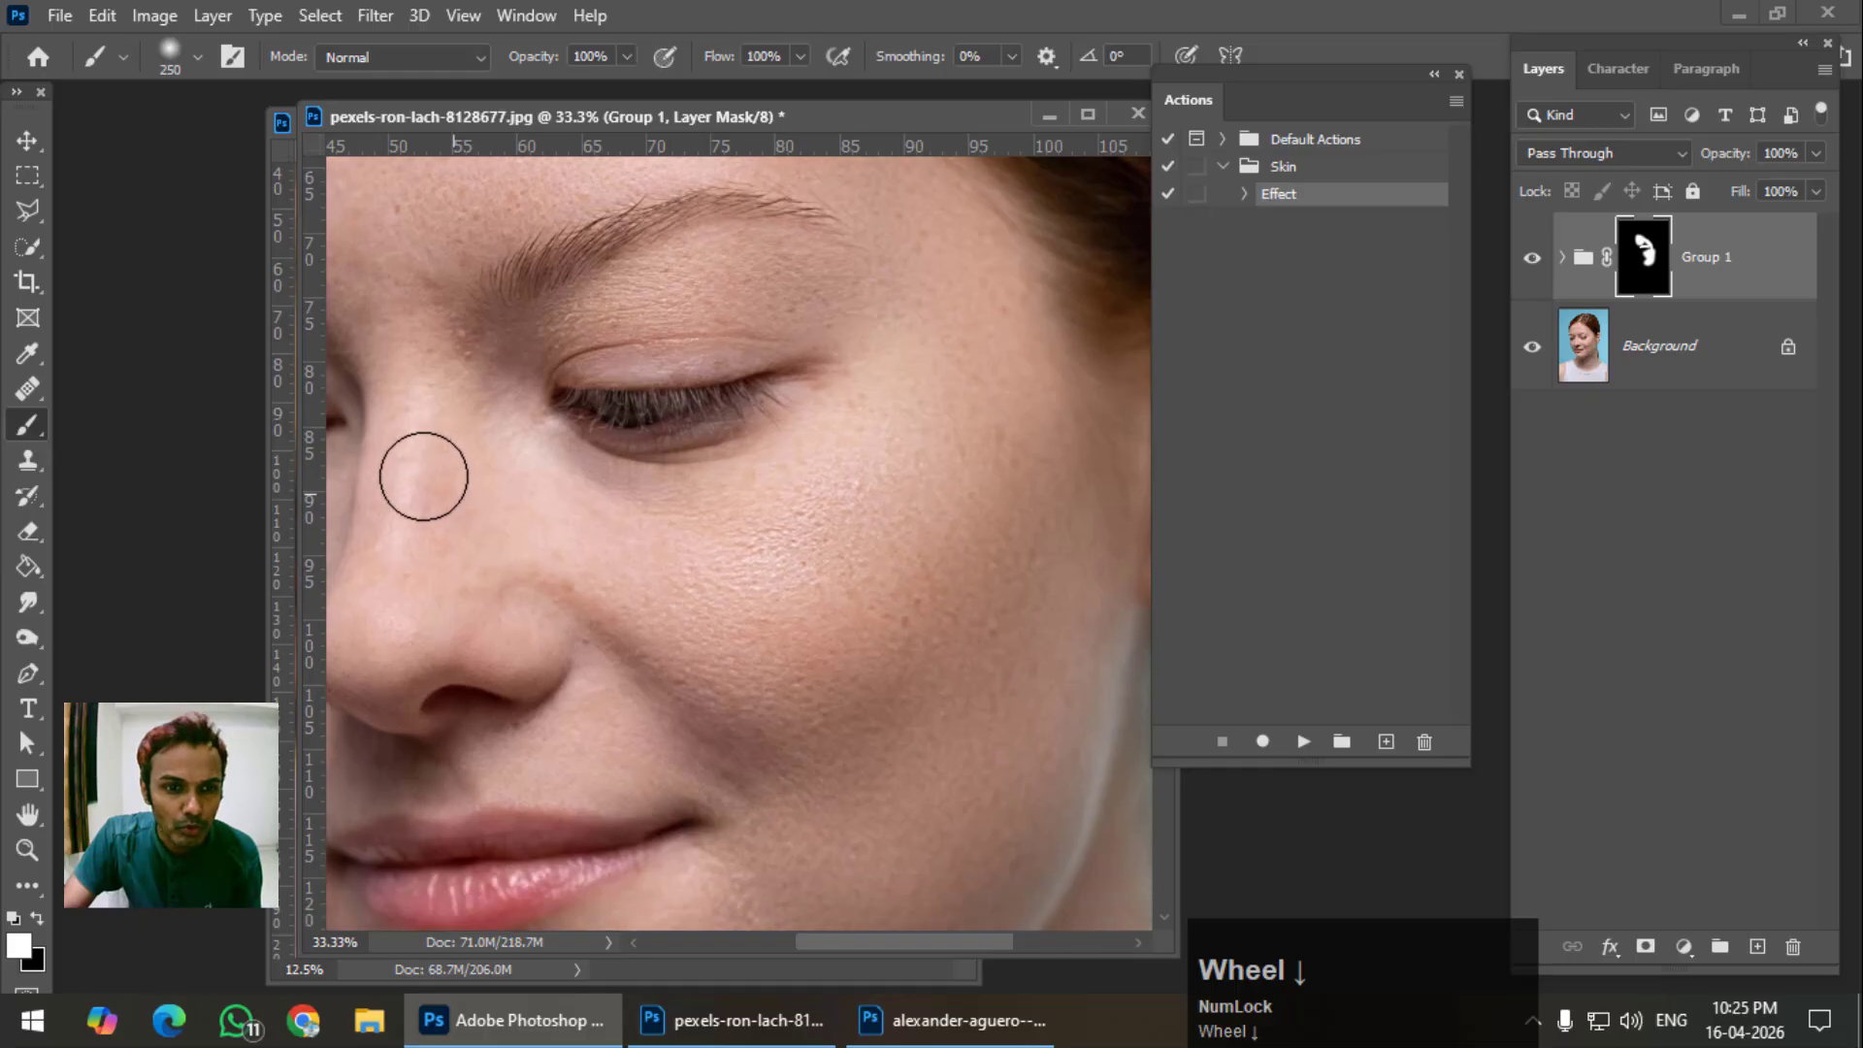
pyautogui.click(407, 628)
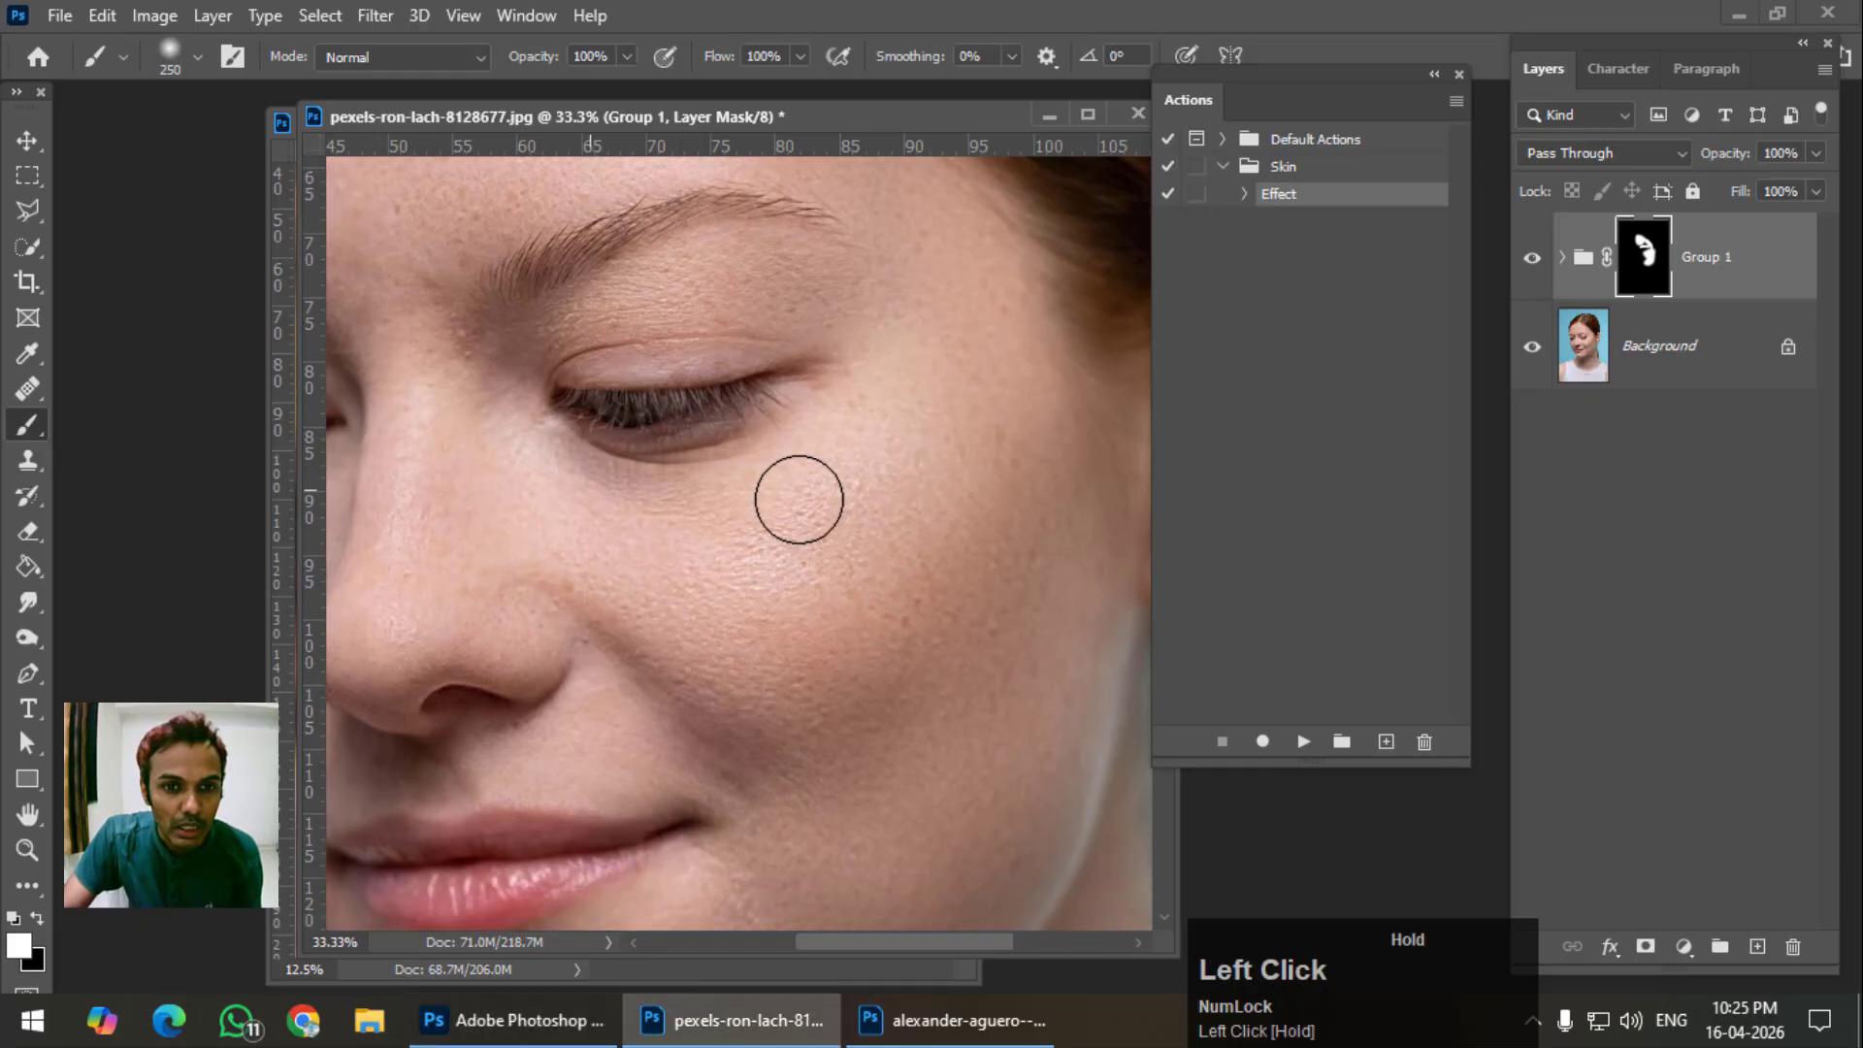
pyautogui.scroll(-3, 825, 475)
pyautogui.moveTo(491, 561); pyautogui.dragTo(762, 553)
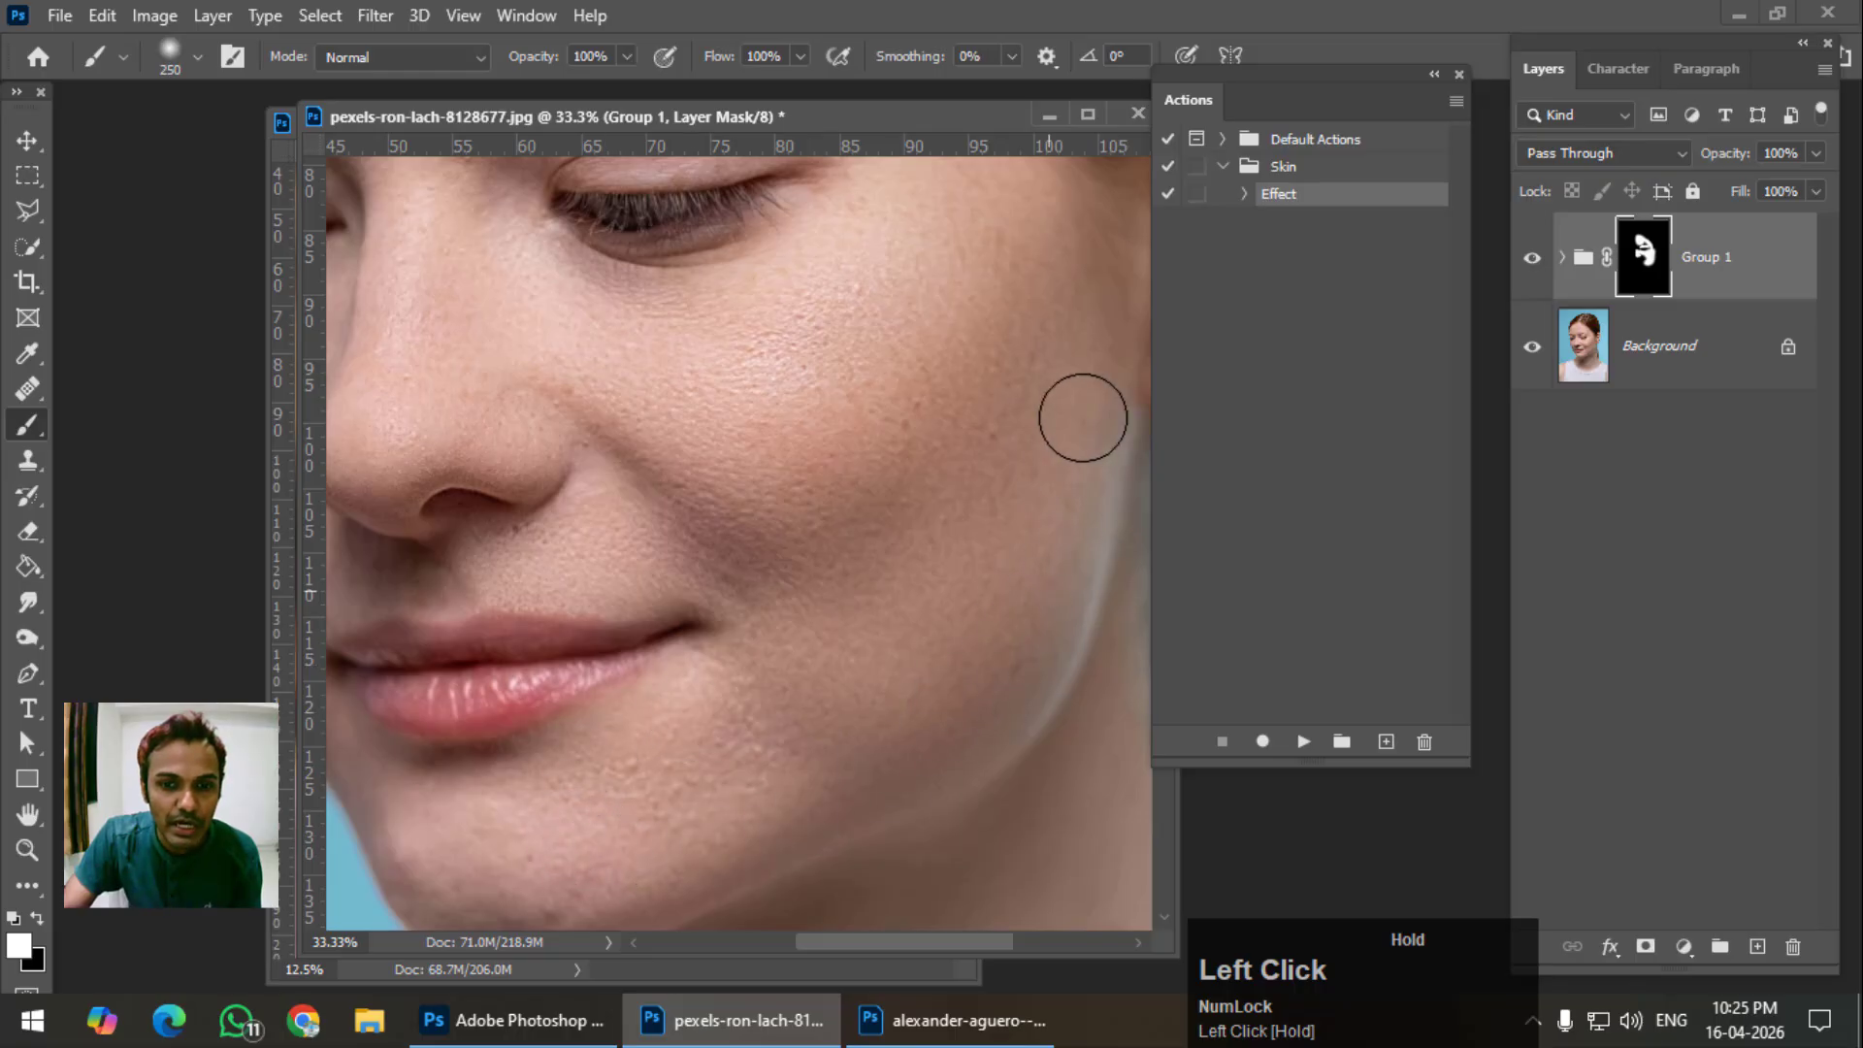
pyautogui.moveTo(1082, 418)
pyautogui.mouseDown()
pyautogui.moveTo(782, 454)
pyautogui.moveTo(964, 395)
pyautogui.mouseUp()
# Enlarge the brush to 400 px and paint the remaining forehead, cheek, chin, jawline and ear areas white on Group 1's mask.
pyautogui.hotkey('ctrl', '-')
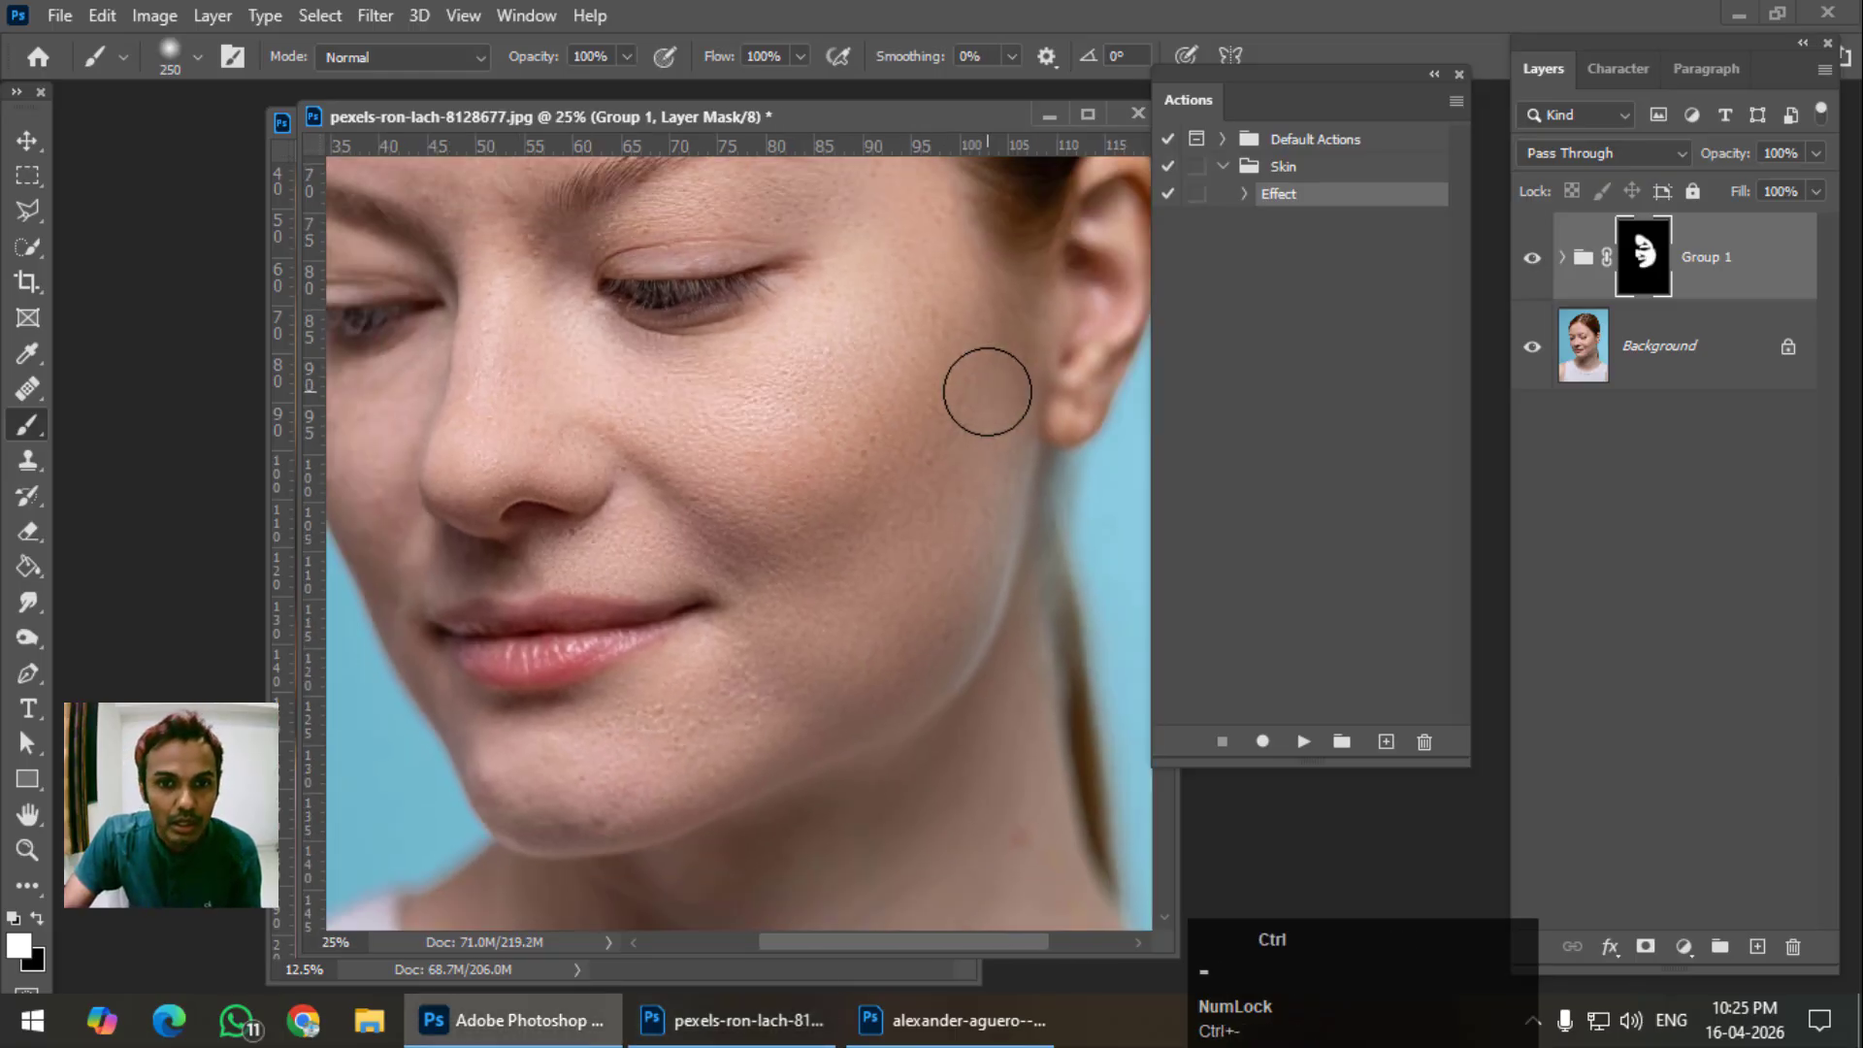
pyautogui.hotkey('ctrl', '-')
pyautogui.scroll(3, 757, 341)
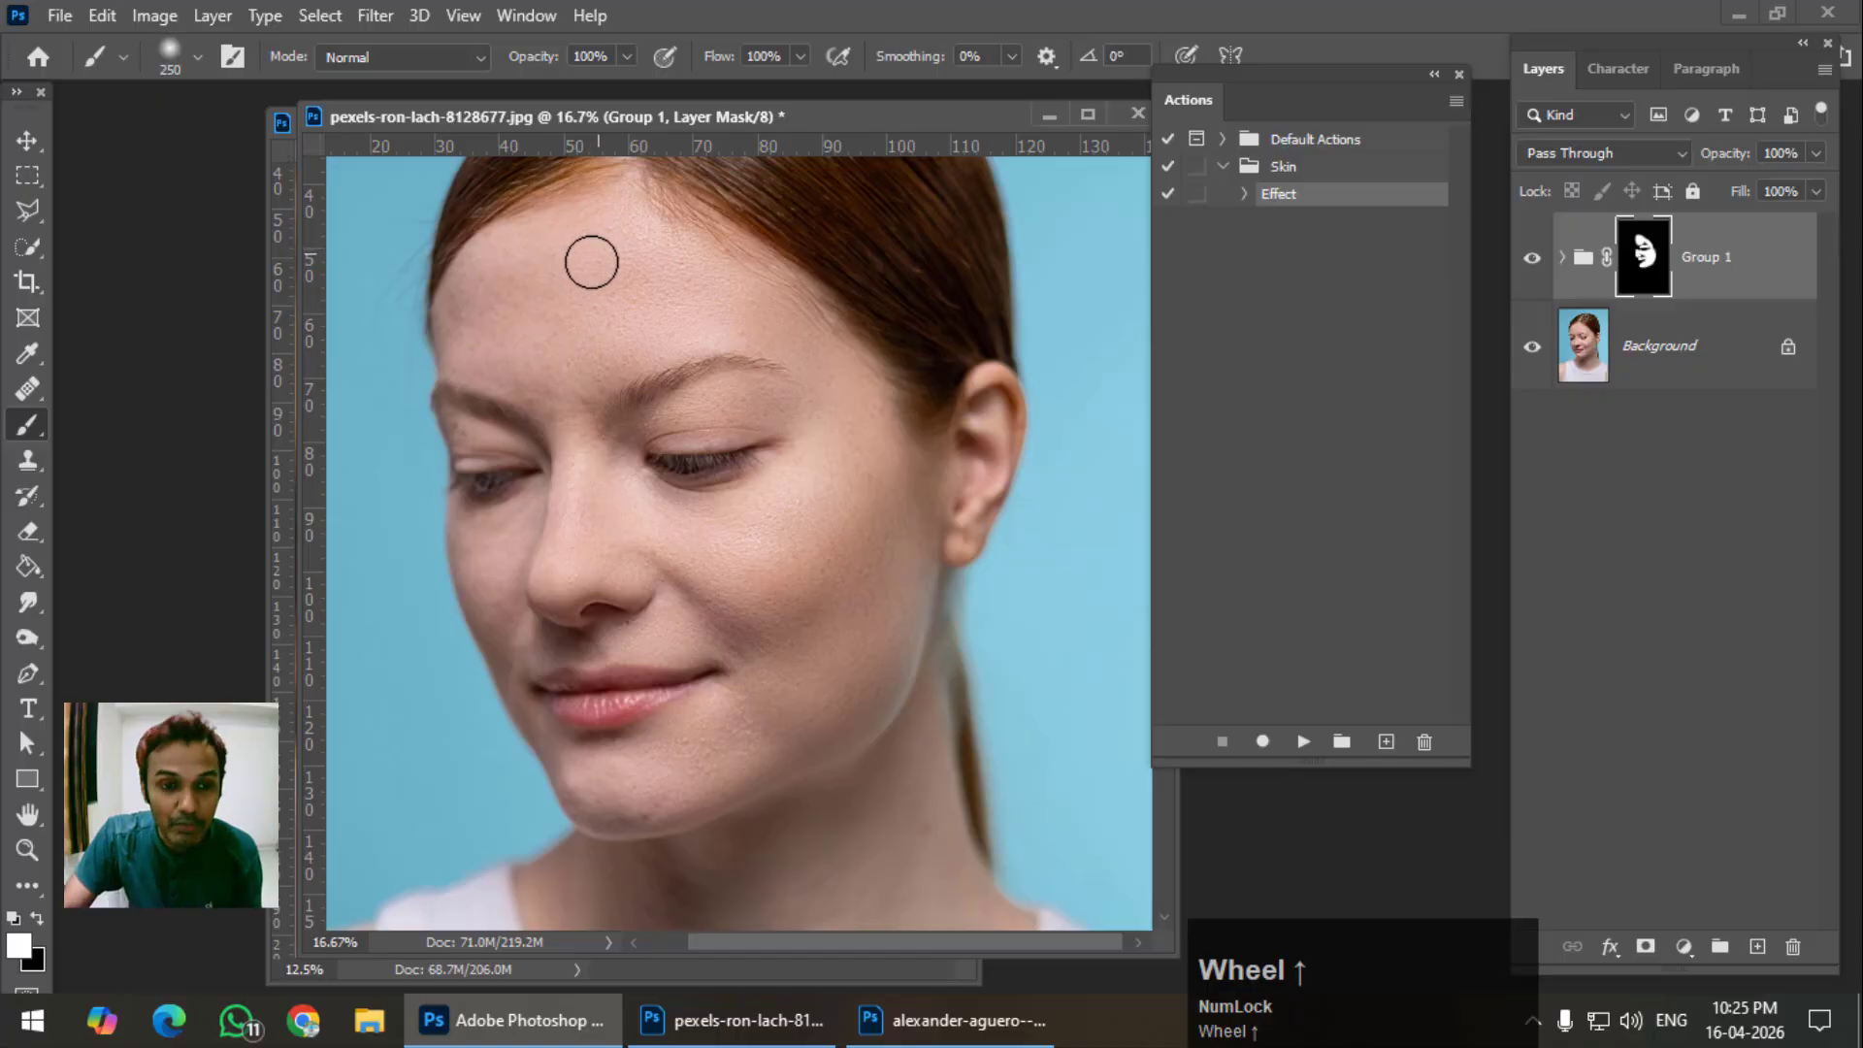
pyautogui.moveTo(507, 283); pyautogui.dragTo(473, 345)
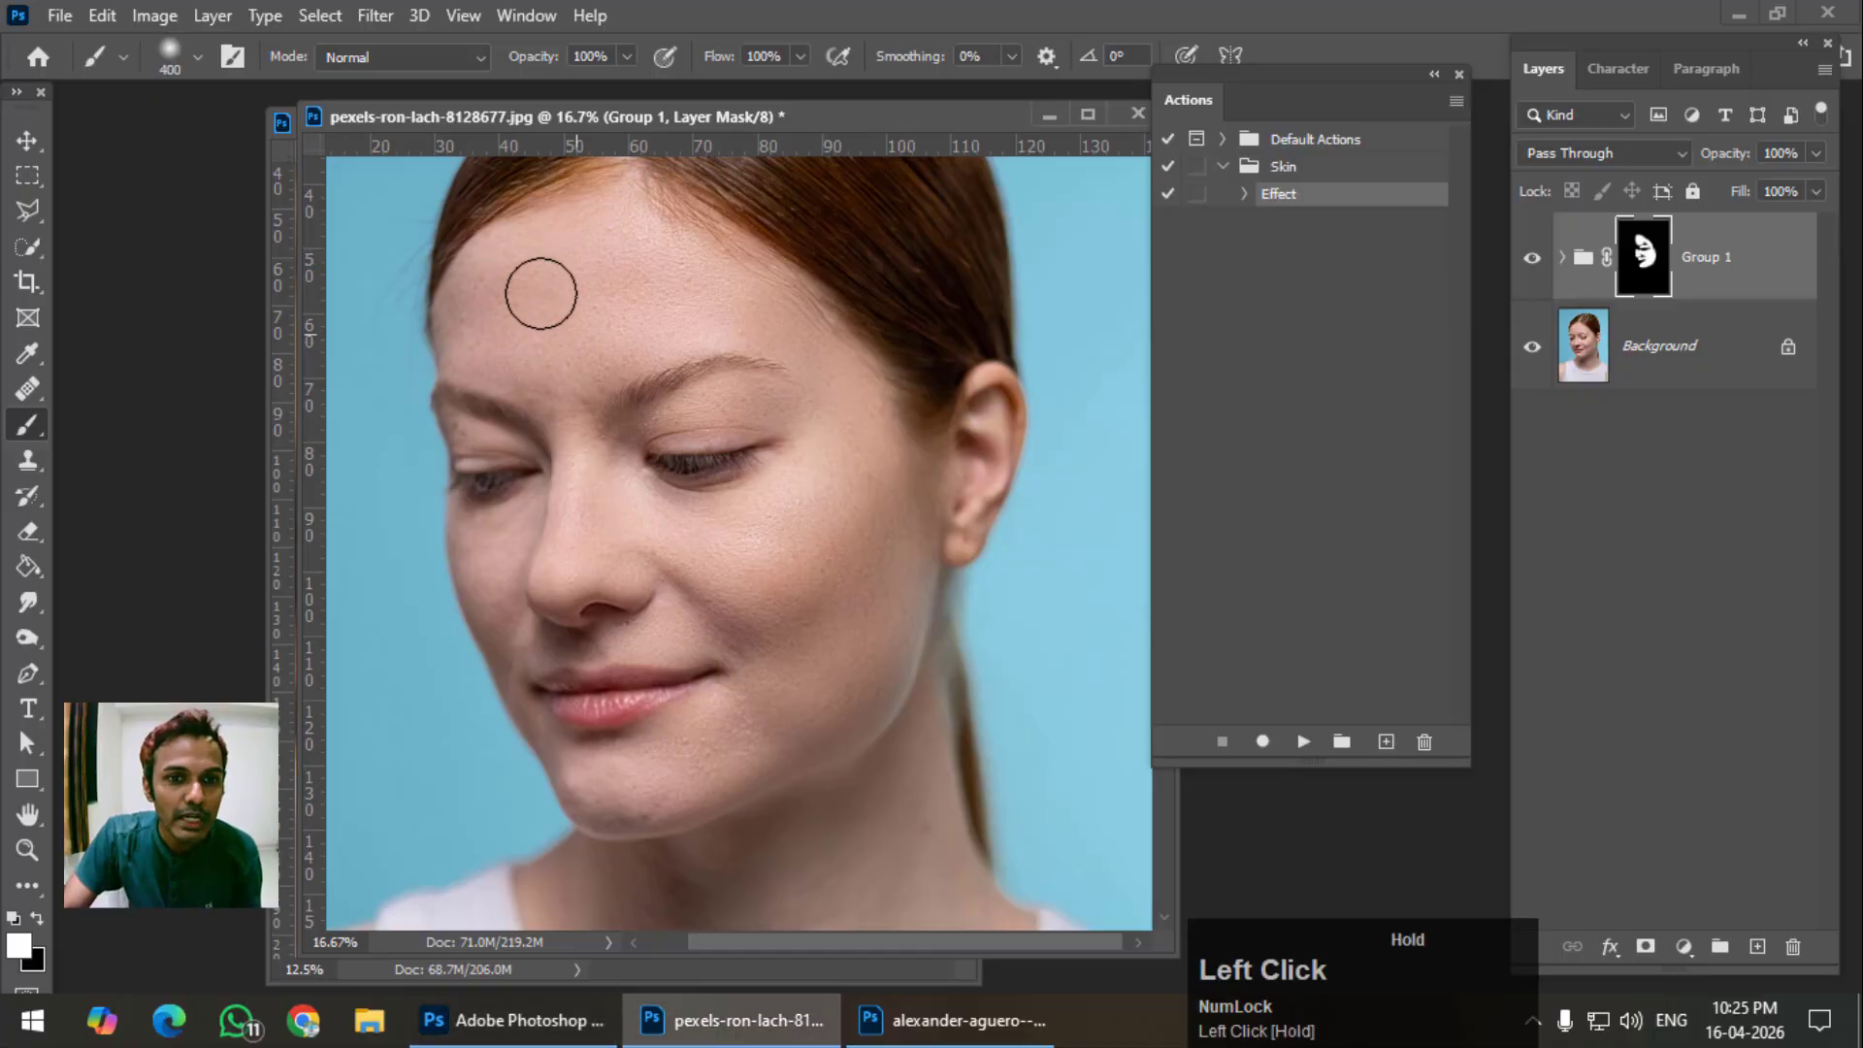
pyautogui.moveTo(541, 294); pyautogui.dragTo(582, 249)
pyautogui.moveTo(742, 305)
pyautogui.mouseDown()
pyautogui.moveTo(832, 370)
pyautogui.moveTo(874, 470)
pyautogui.mouseUp()
pyautogui.moveTo(571, 549)
pyautogui.mouseDown()
pyautogui.moveTo(627, 568)
pyautogui.moveTo(730, 624)
pyautogui.mouseUp()
pyautogui.moveTo(646, 813)
pyautogui.mouseDown()
pyautogui.moveTo(637, 777)
pyautogui.moveTo(901, 632)
pyautogui.mouseUp()
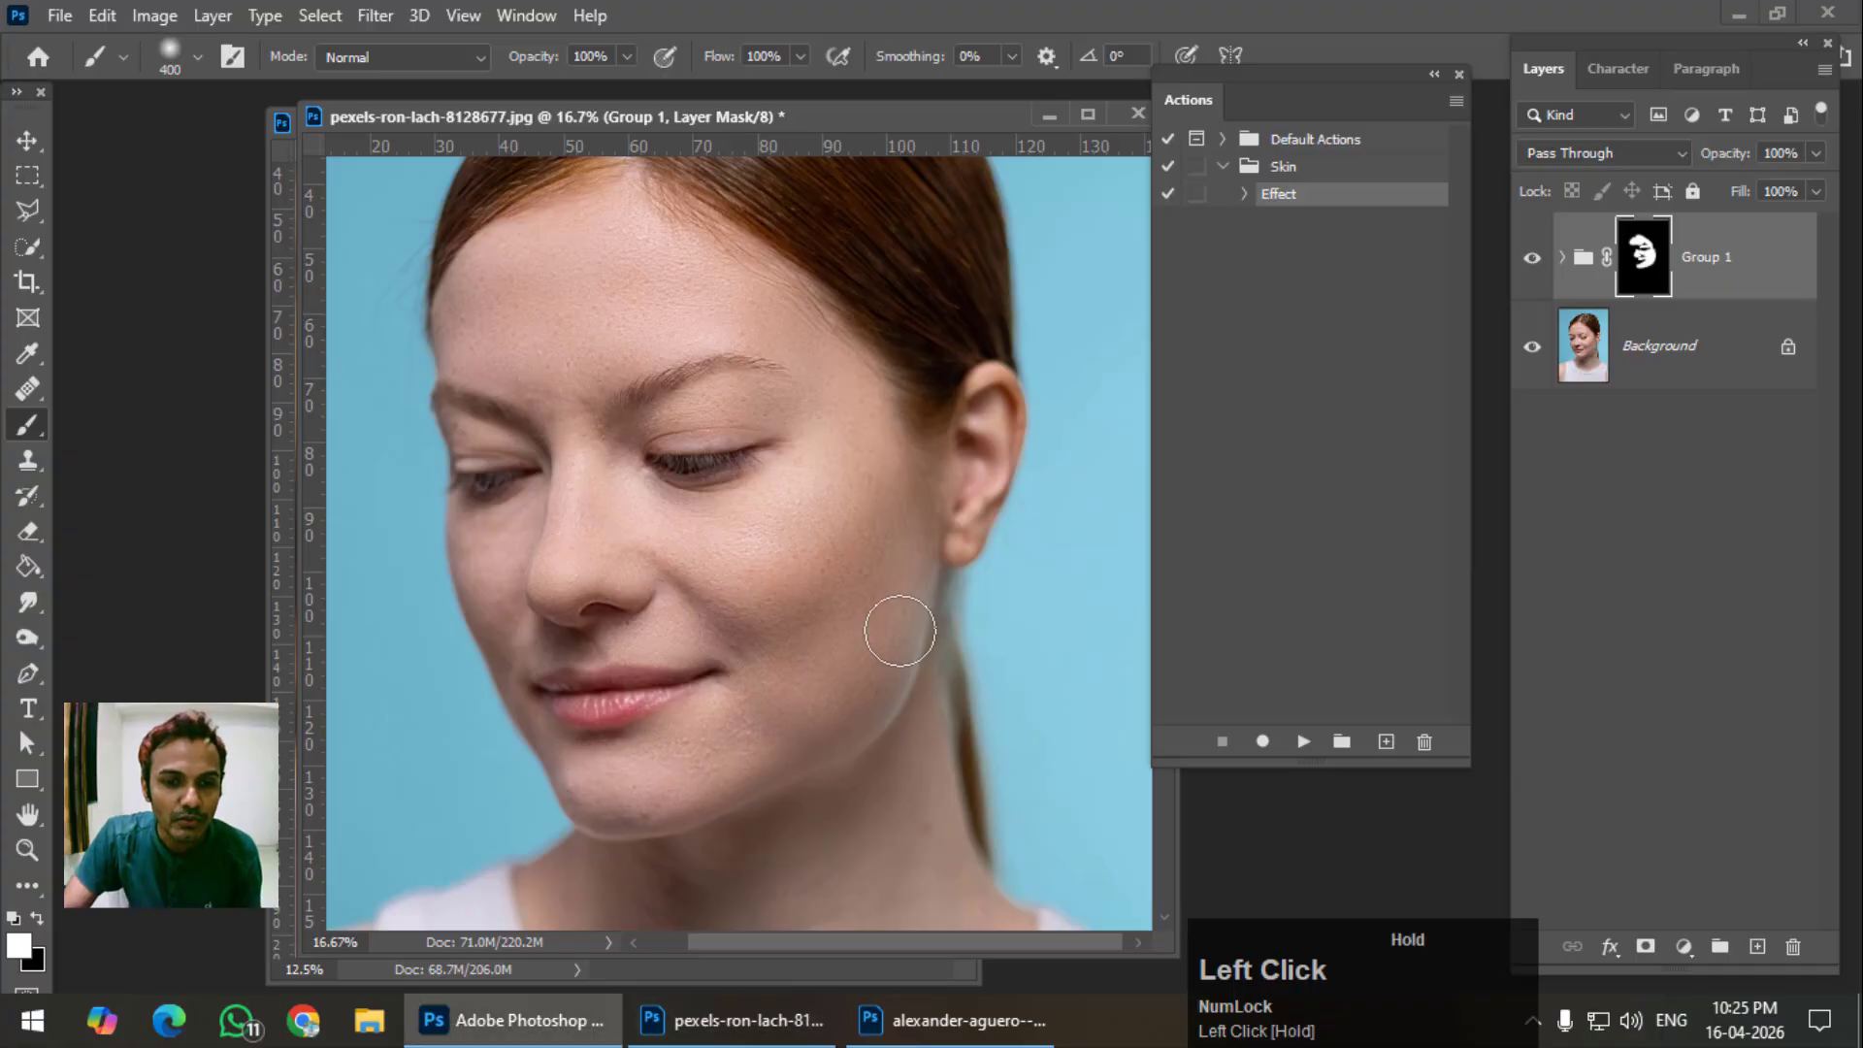
pyautogui.moveTo(878, 466)
pyautogui.mouseDown()
pyautogui.moveTo(830, 507)
pyautogui.moveTo(979, 524)
pyautogui.mouseUp()
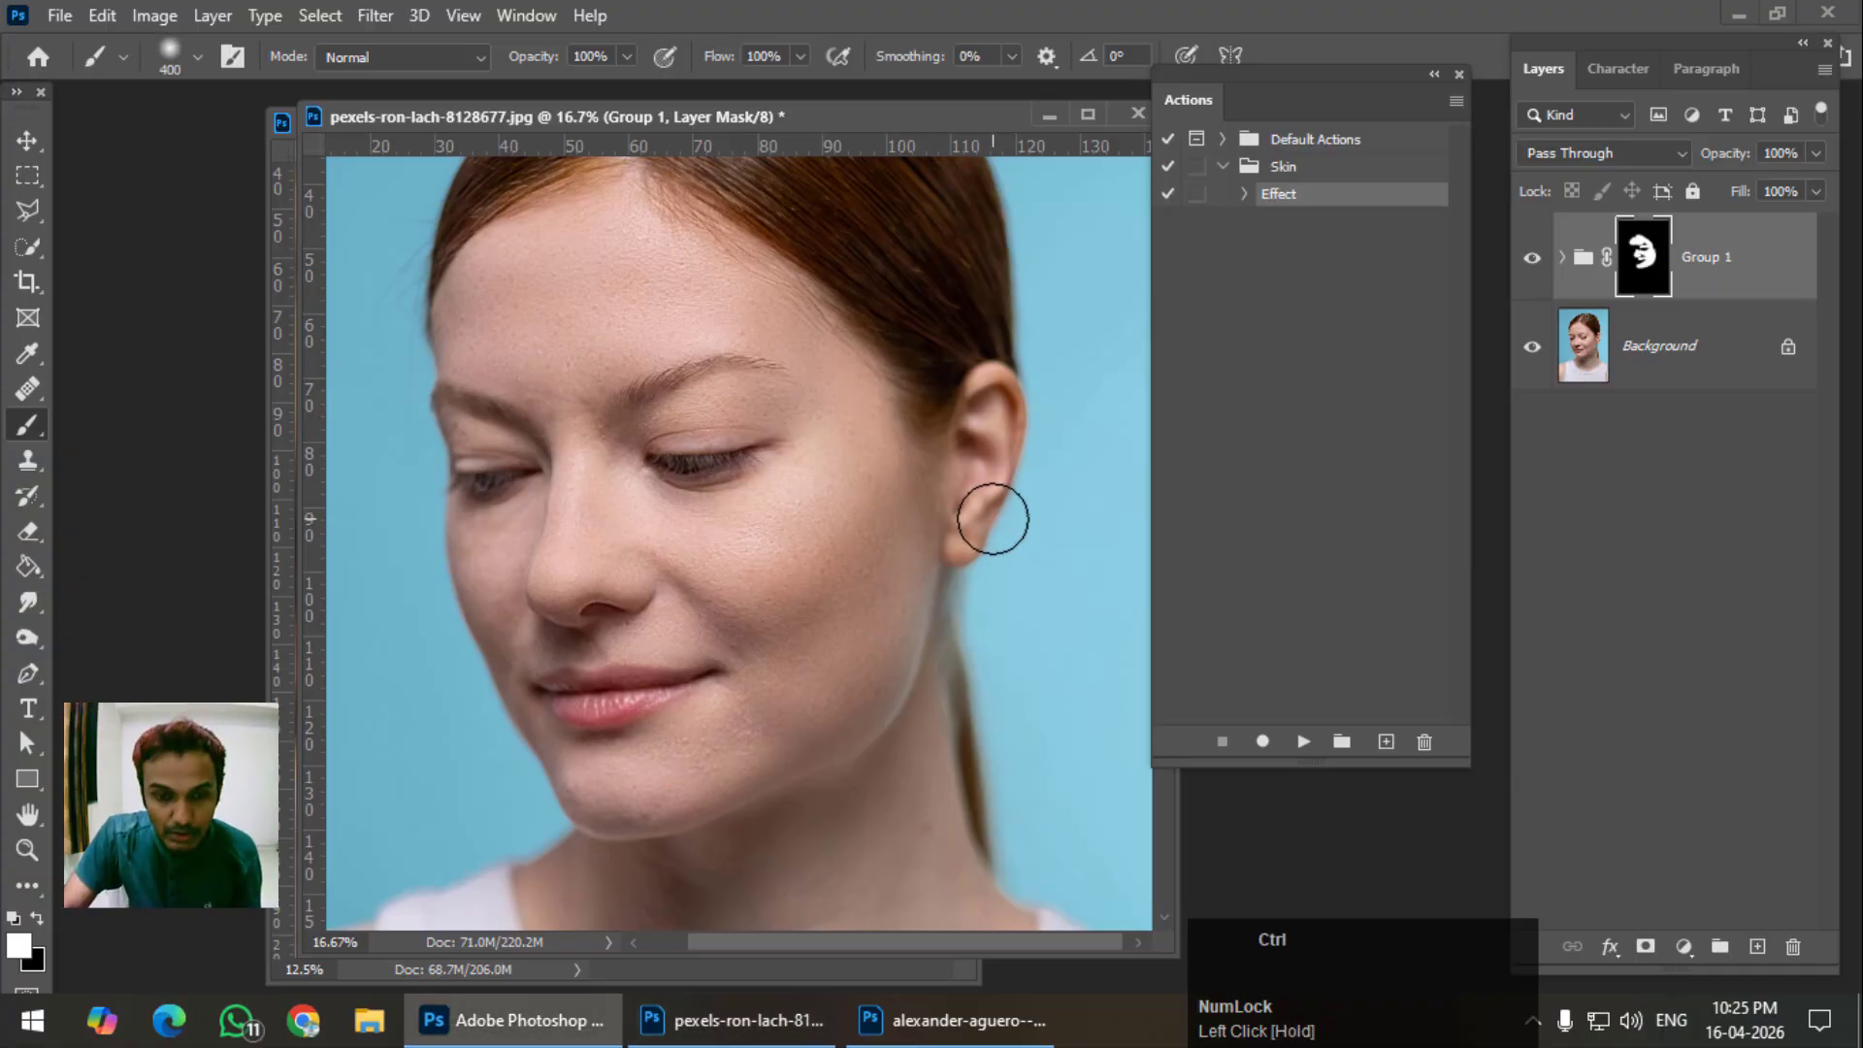
# Compare the face with Group 1 hidden and shown again, and expand the Effect action's list of commands.
pyautogui.hotkey('ctrl', '=')
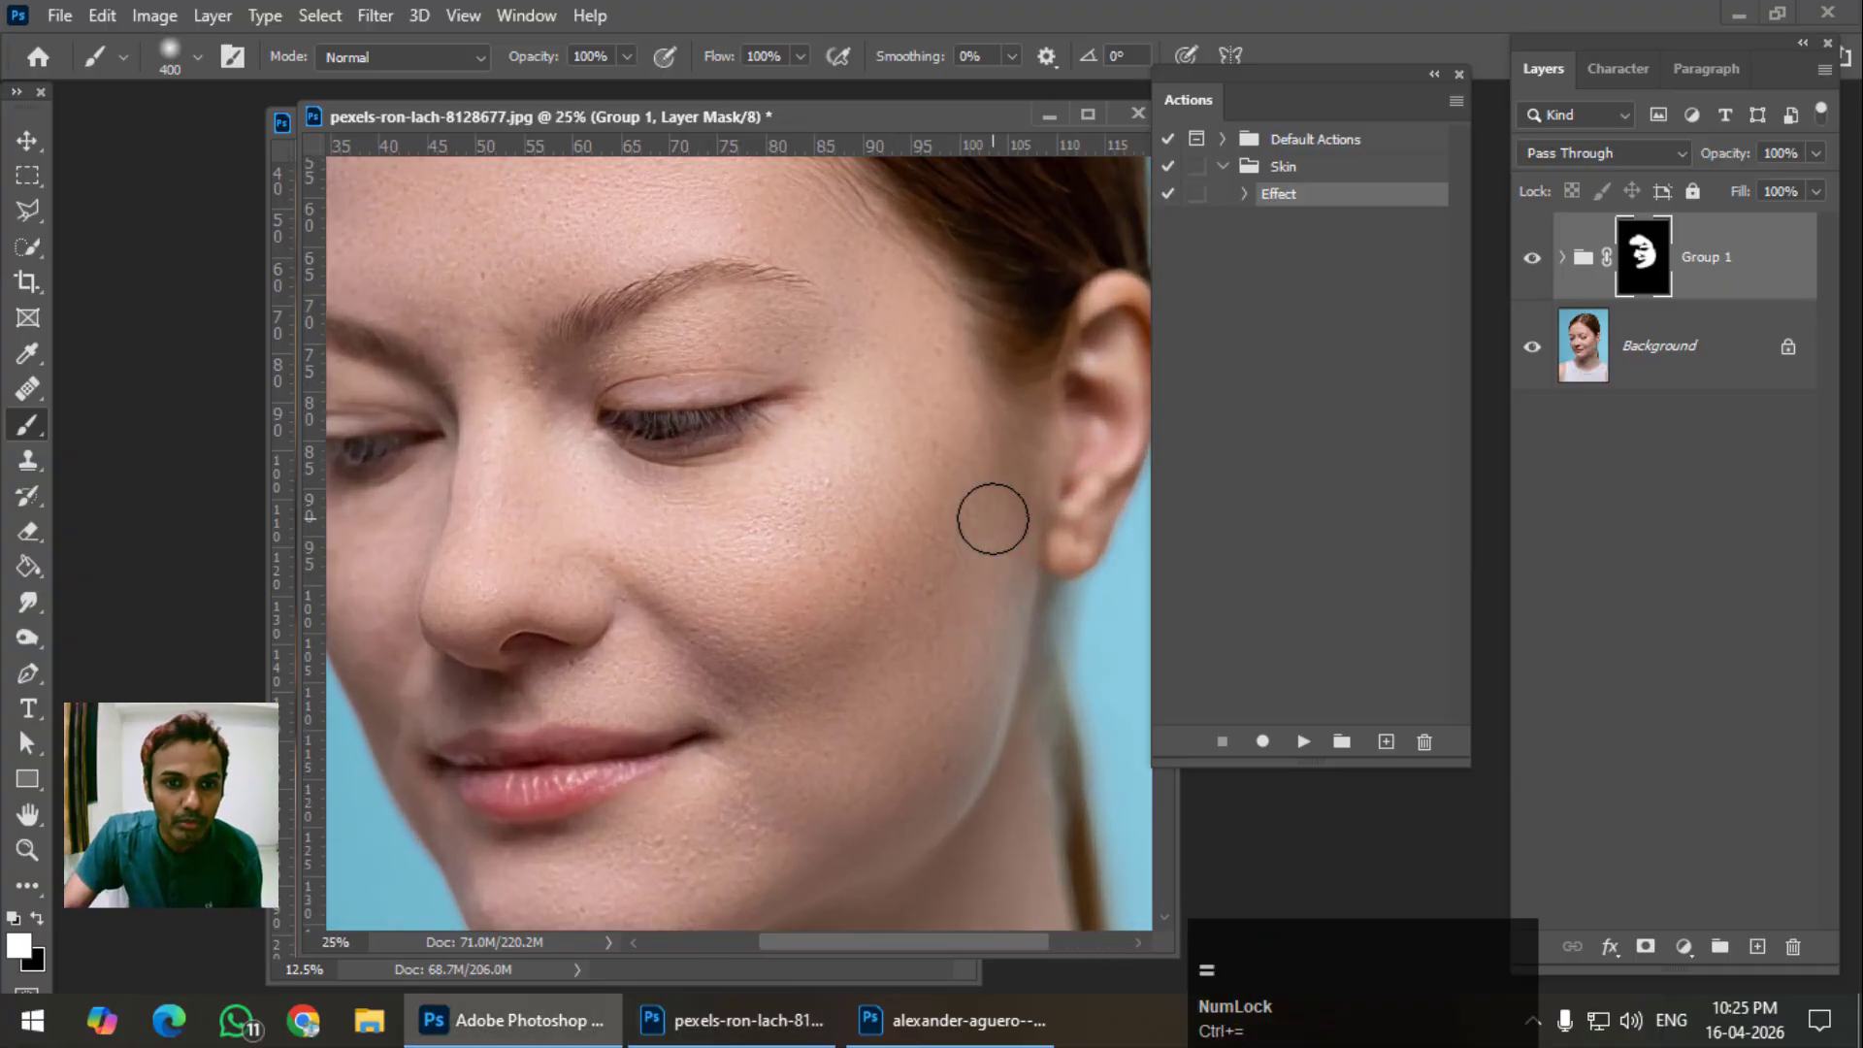
pyautogui.click(1531, 262)
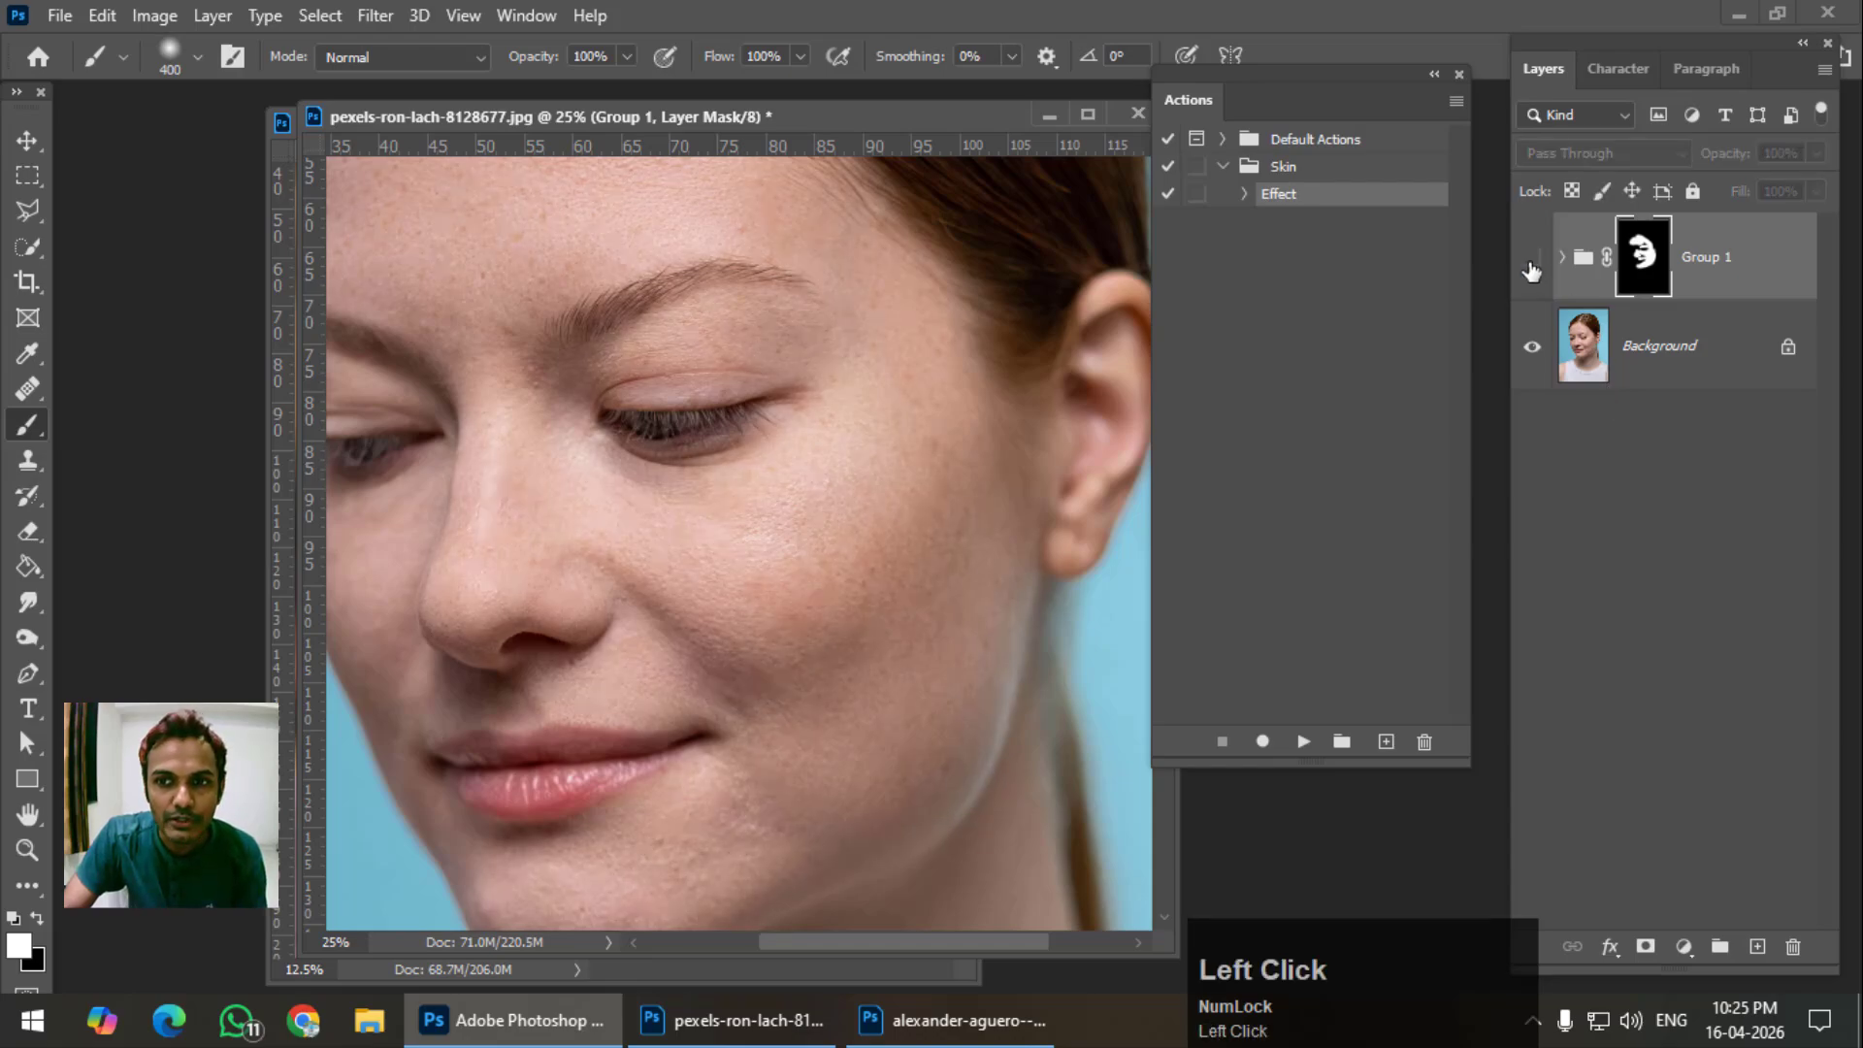
pyautogui.click(1531, 262)
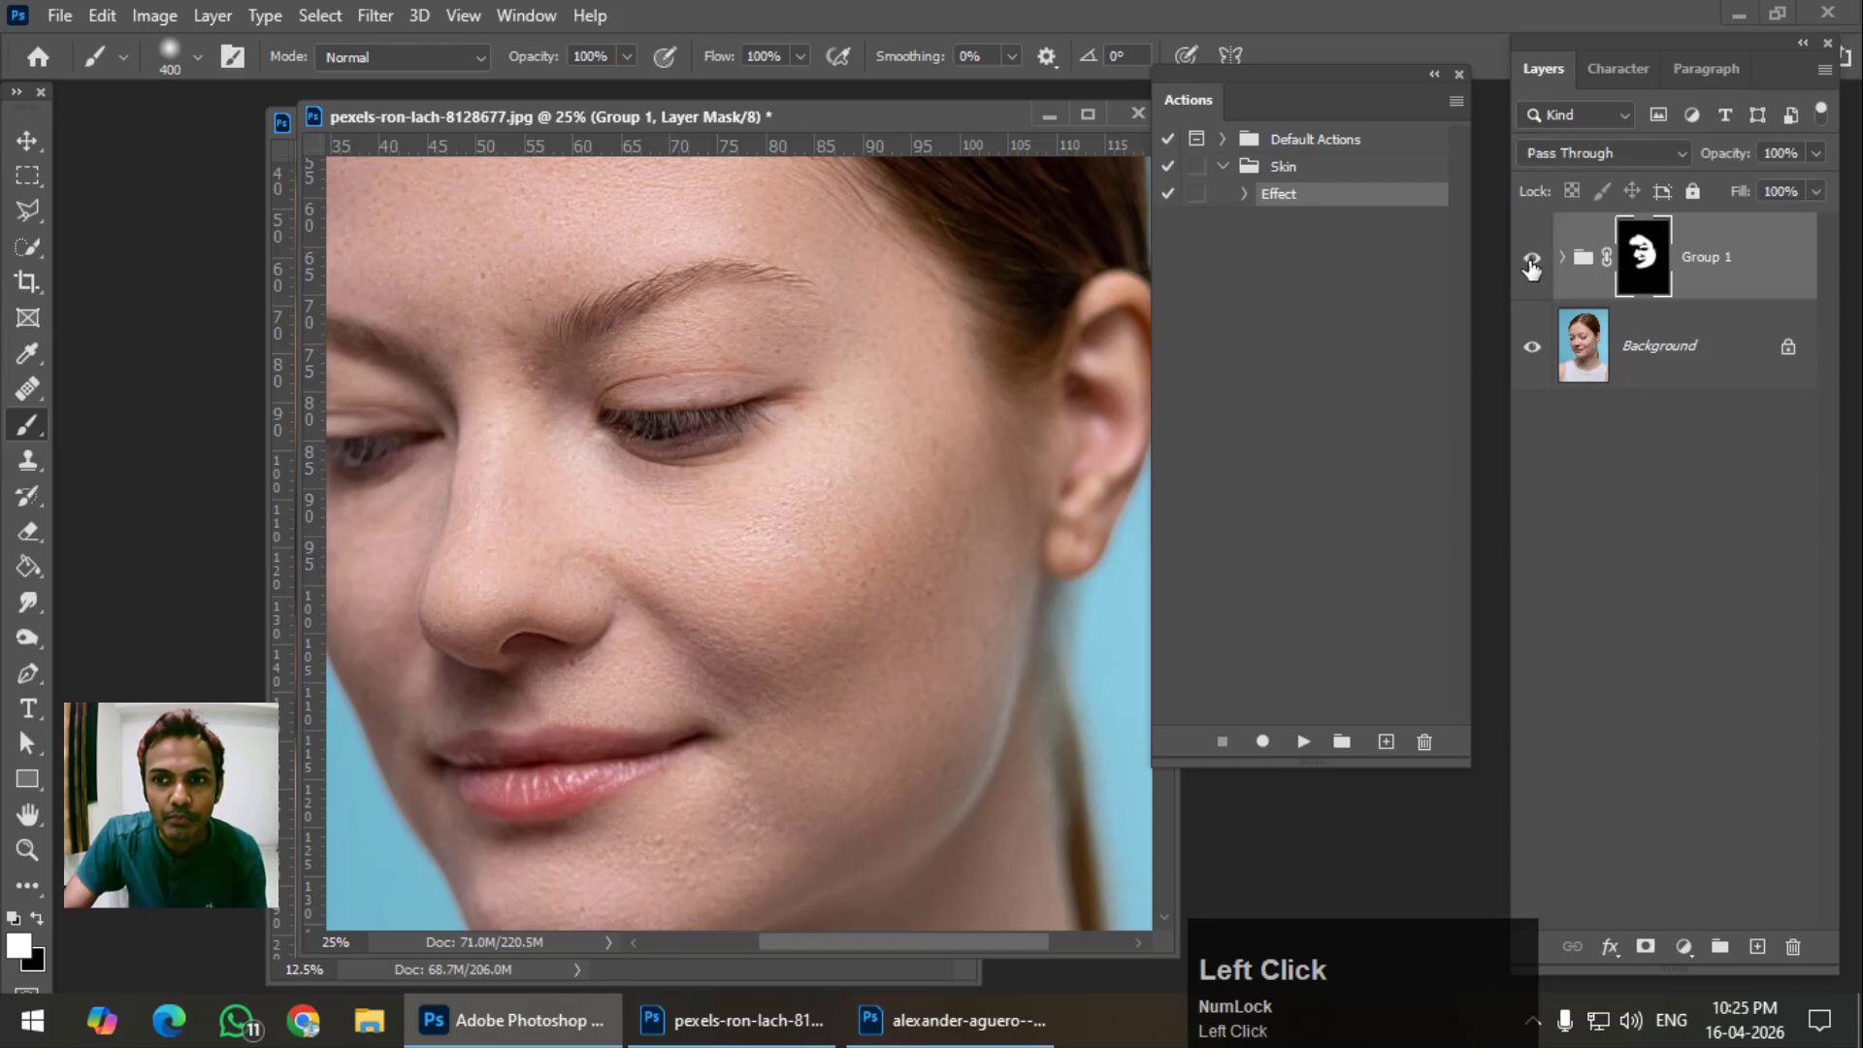
pyautogui.click(1245, 193)
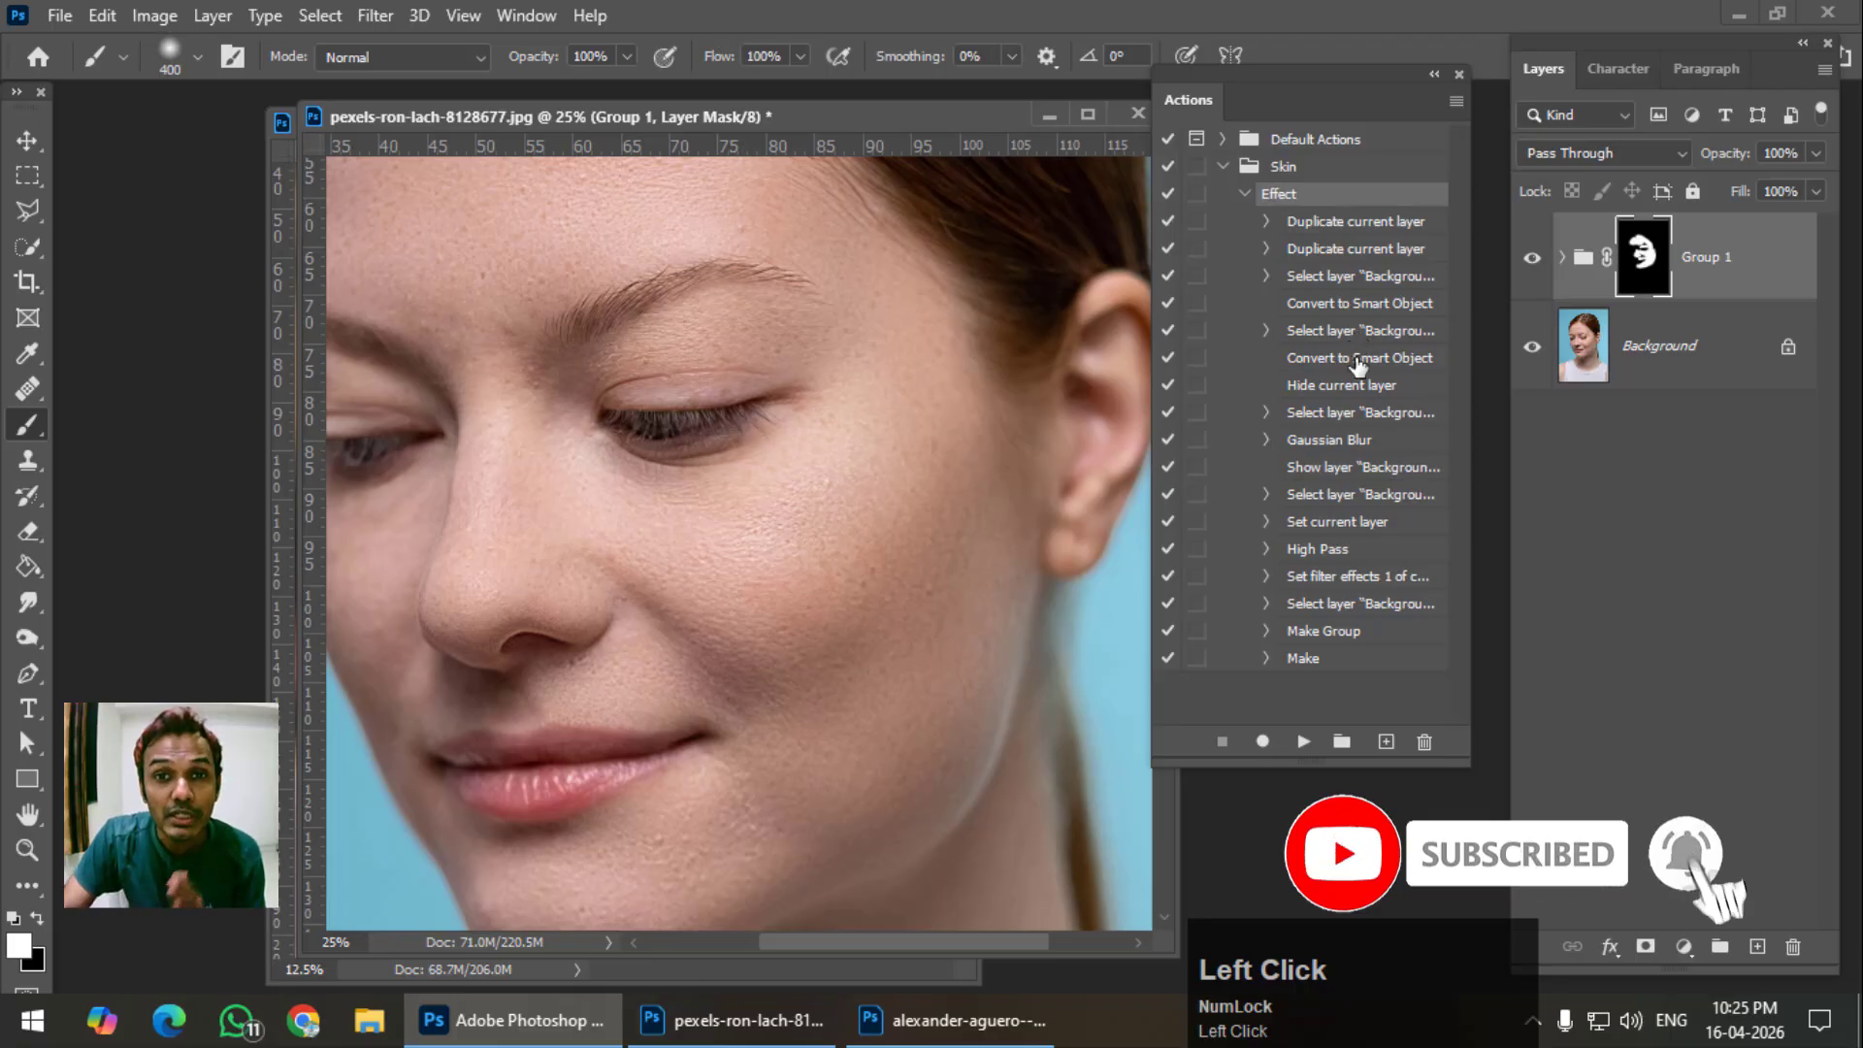